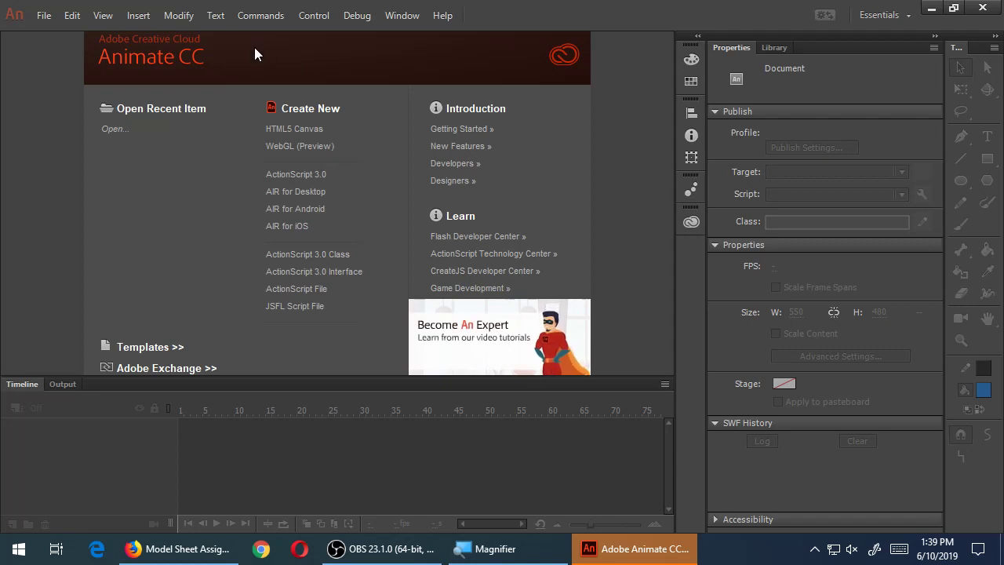
# Open the File menu on the Animate start screen
pyautogui.click(44, 15)
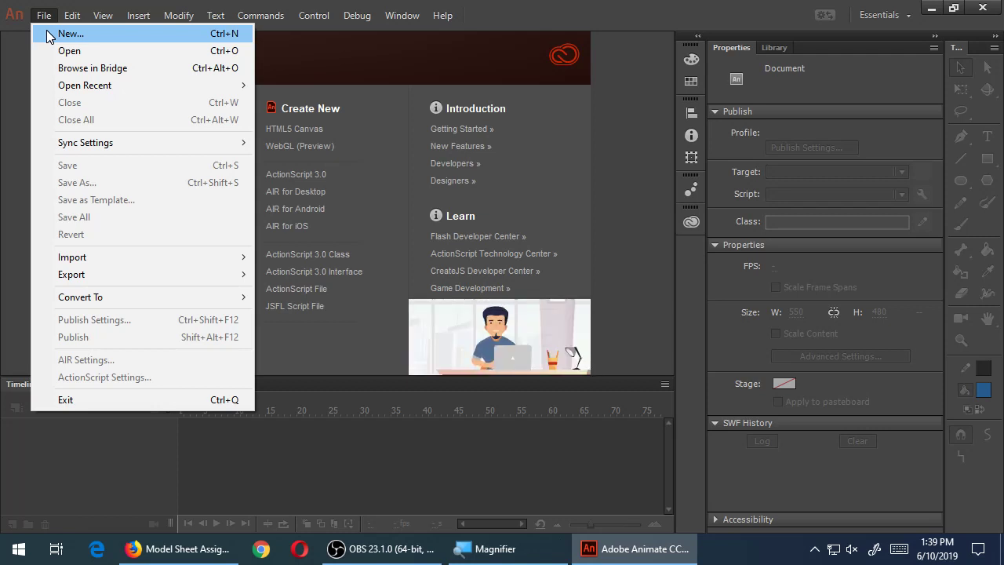
# Choose File > New to bring up the New Document dialog
pyautogui.click(48, 34)
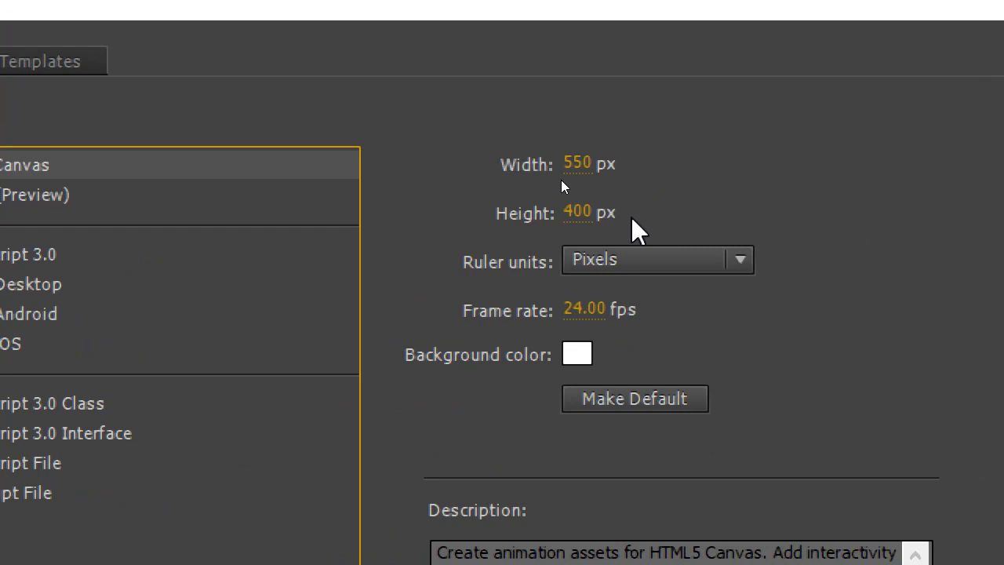
# Create a 1920 × 1080 px HTML5 Canvas document with a #CCCCCC background
pyautogui.click(577, 163)
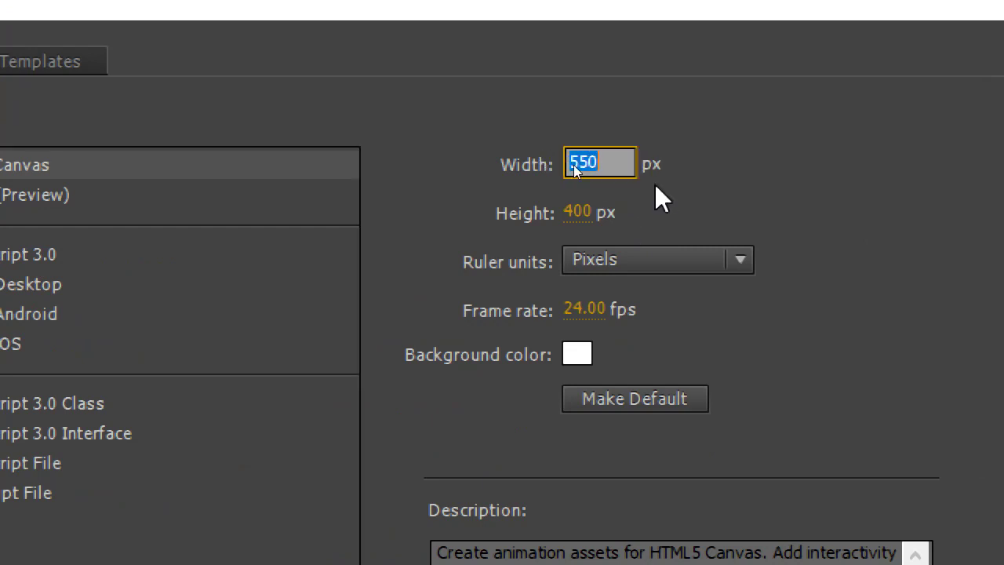
pyautogui.write('1920')
pyautogui.press('Tab')
pyautogui.write('1080')
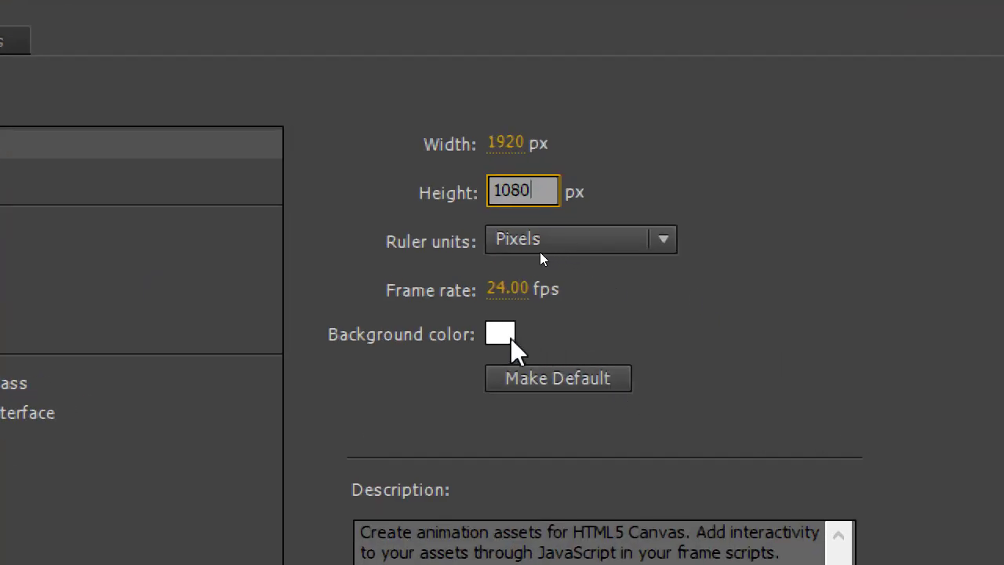
pyautogui.click(509, 335)
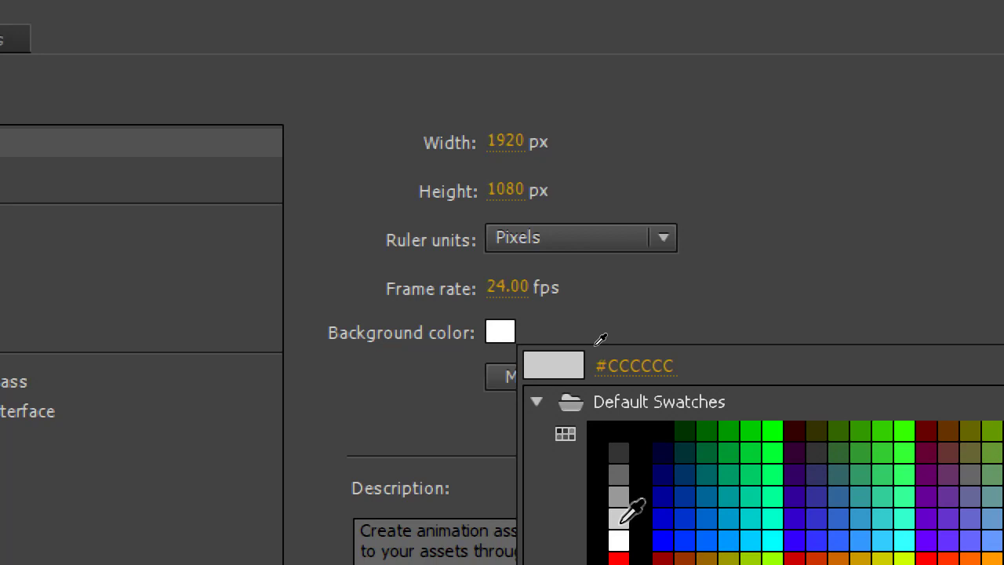
pyautogui.click(620, 519)
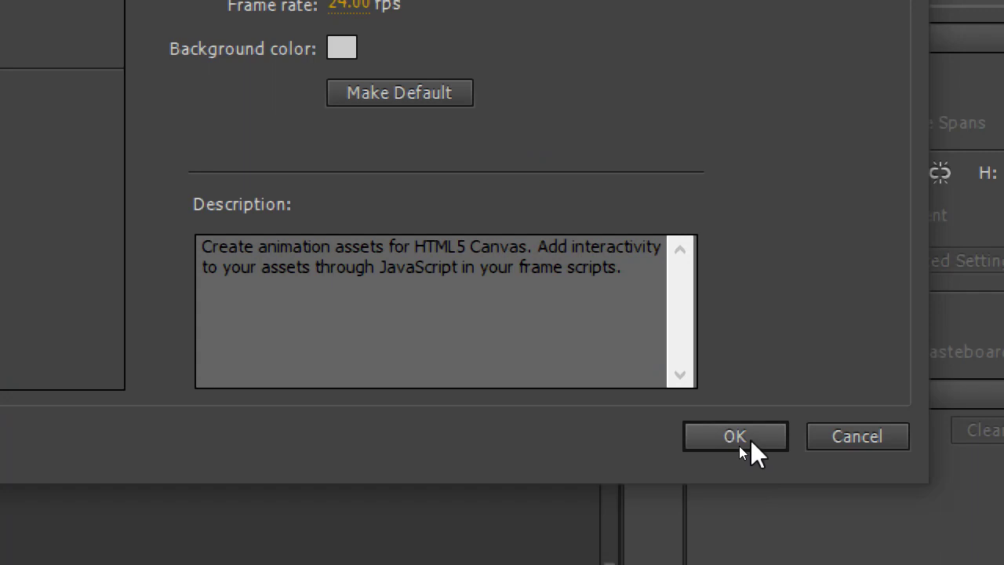
pyautogui.click(780, 551)
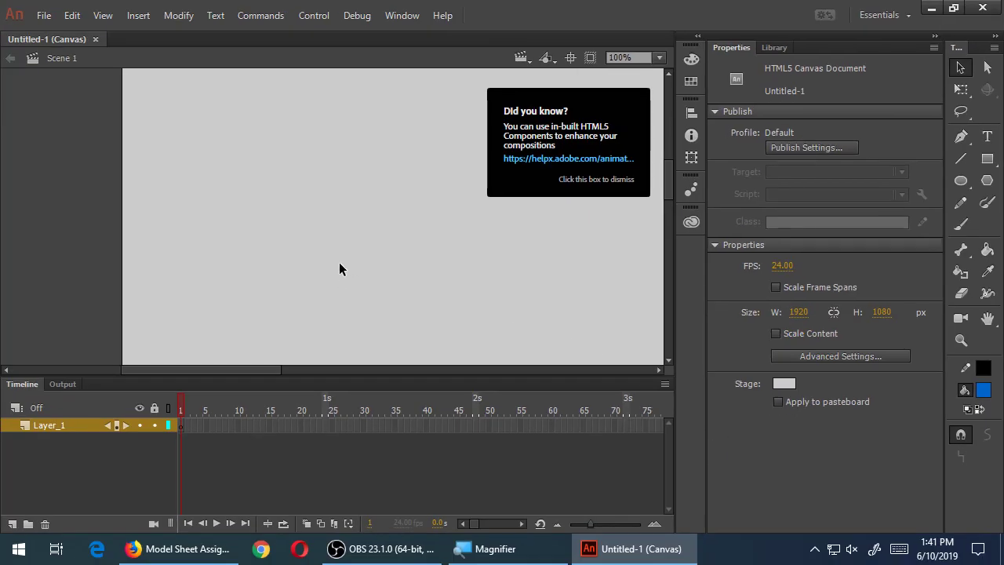
# Zoom the stage in and out with the scroll wheel
pyautogui.scroll(-1, 339, 262)
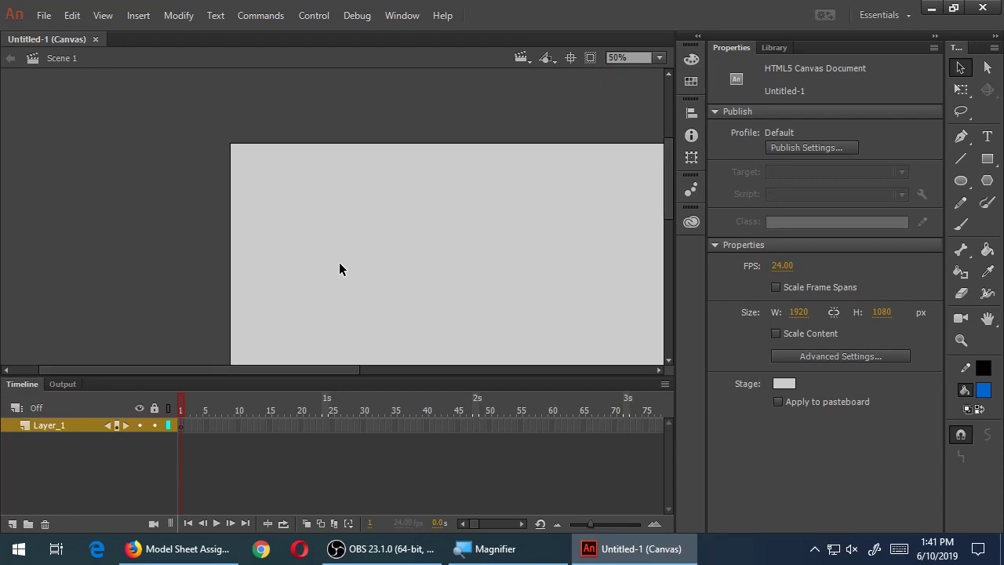
pyautogui.scroll(-2, 338, 263)
pyautogui.scroll(4, 339, 263)
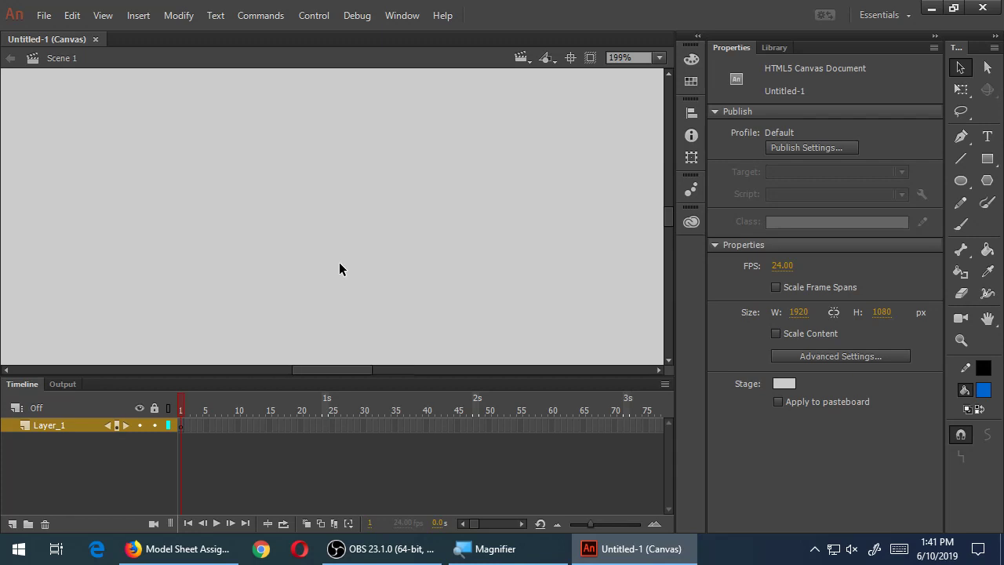
pyautogui.scroll(-2, 338, 269)
pyautogui.scroll(1, 338, 269)
pyautogui.scroll(1, 338, 268)
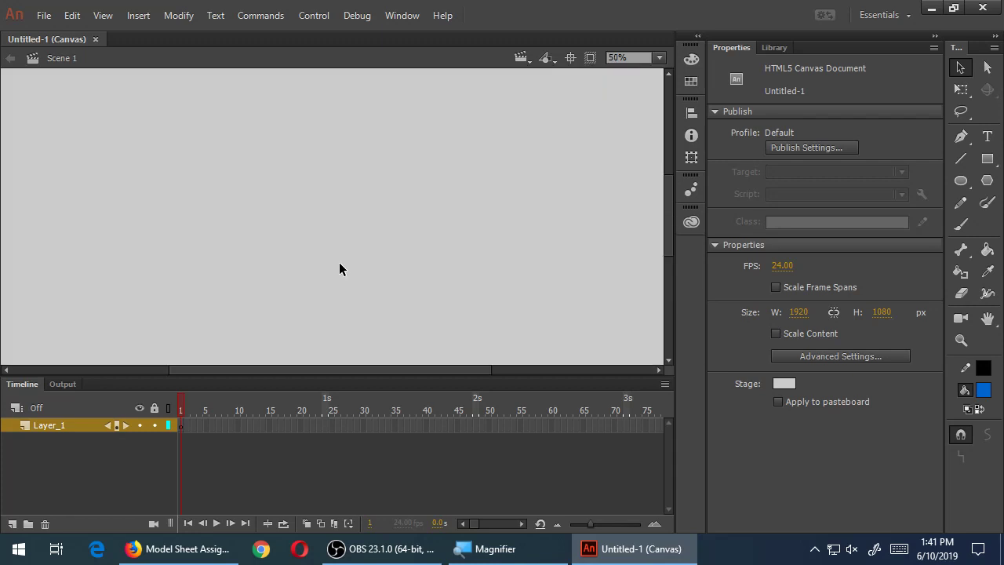
pyautogui.scroll(-1, 339, 269)
pyautogui.scroll(-3, 339, 269)
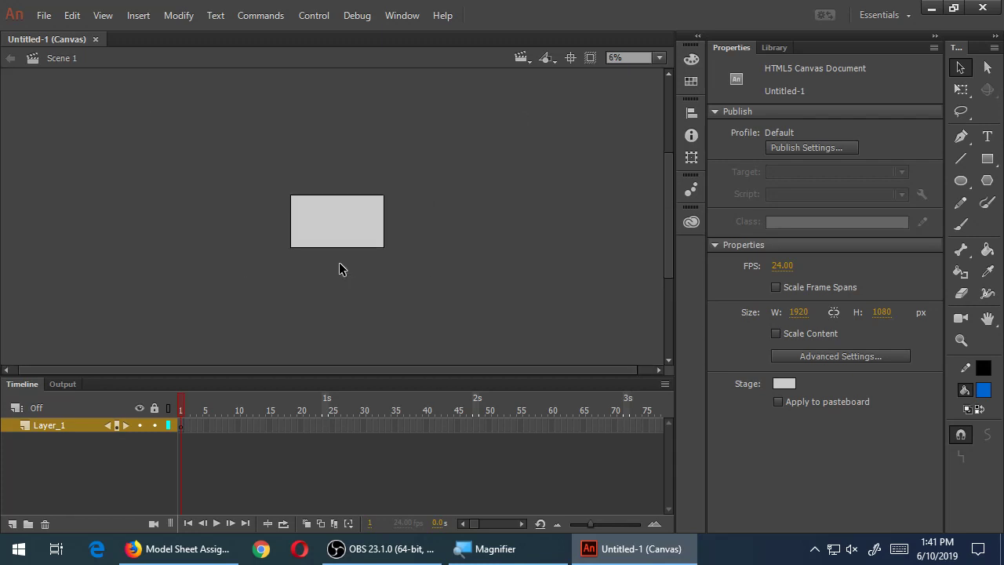
pyautogui.scroll(3, 339, 269)
pyautogui.scroll(-1, 339, 269)
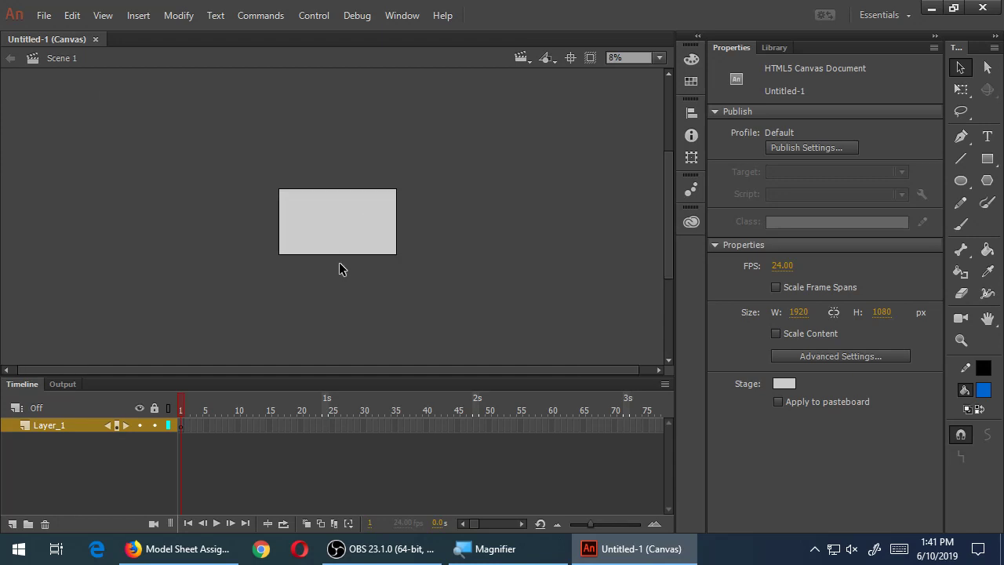
pyautogui.scroll(3, 339, 269)
pyautogui.scroll(-3, 338, 269)
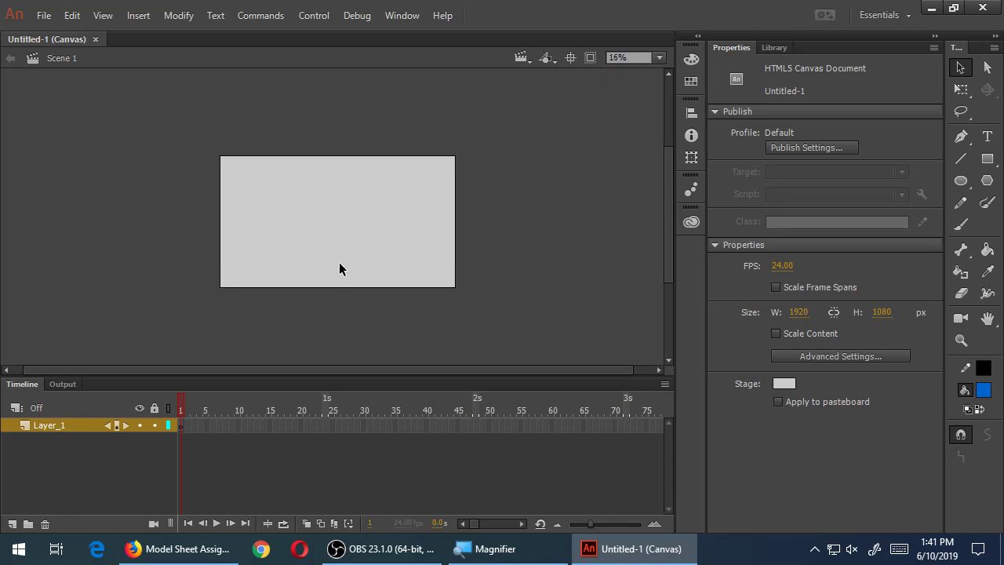
pyautogui.scroll(2, 339, 269)
pyautogui.scroll(-4, 338, 269)
pyautogui.scroll(1, 338, 269)
pyautogui.scroll(2, 338, 269)
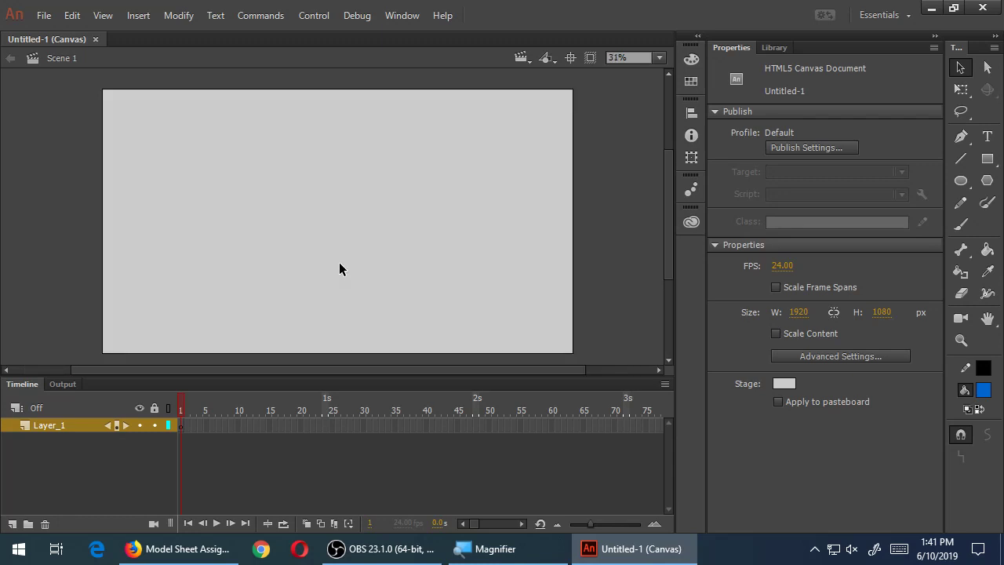
pyautogui.scroll(-2, 338, 269)
pyautogui.scroll(1, 339, 269)
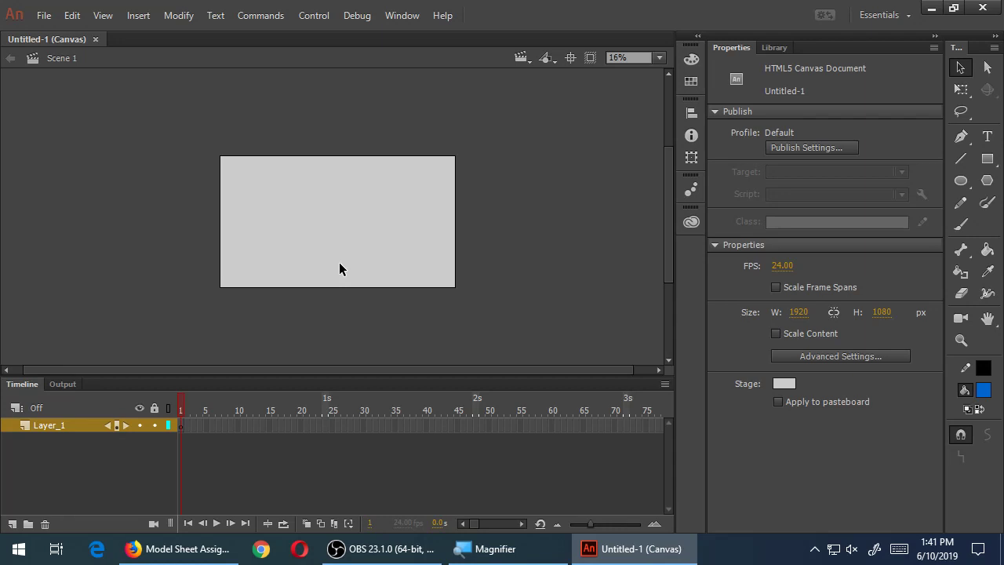
pyautogui.scroll(4, 338, 269)
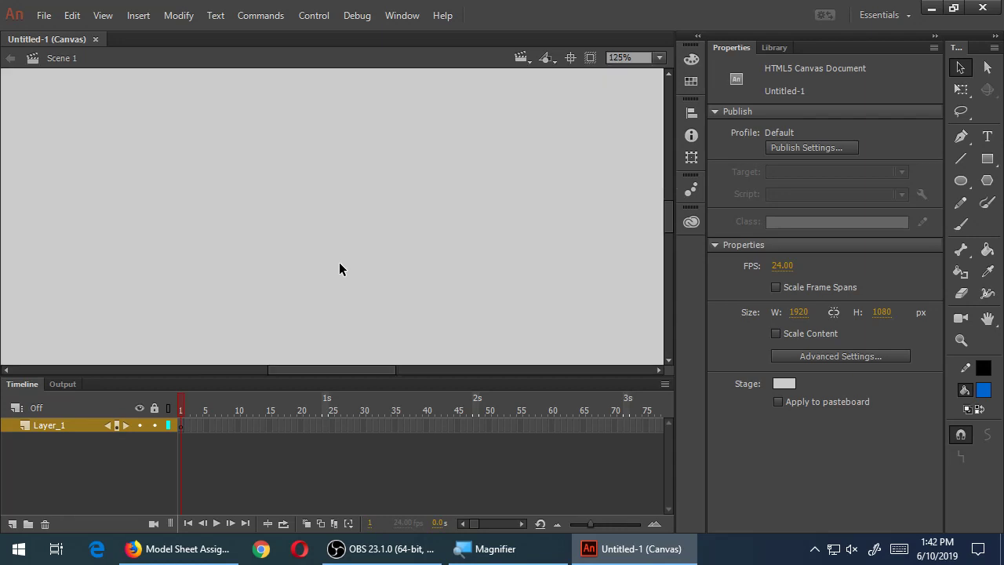
pyautogui.scroll(-5, 338, 269)
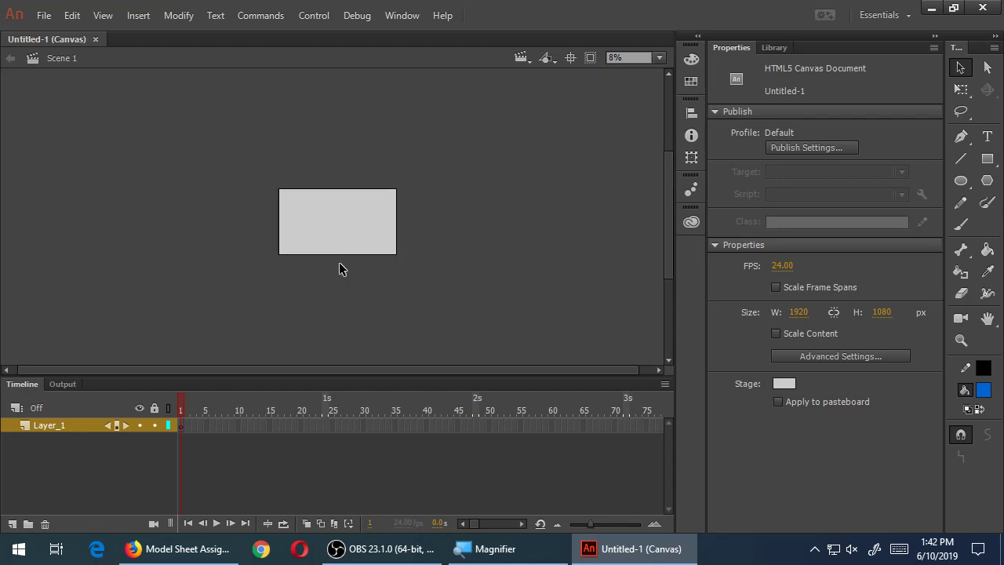
pyautogui.scroll(1, 339, 269)
pyautogui.scroll(1, 339, 269)
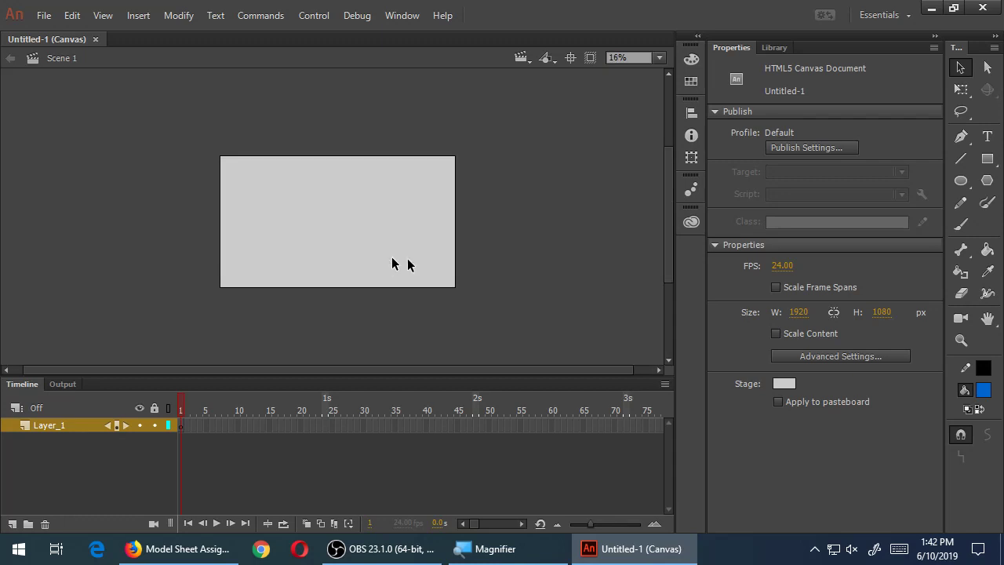
pyautogui.scroll(3, 418, 271)
pyautogui.scroll(2, 418, 264)
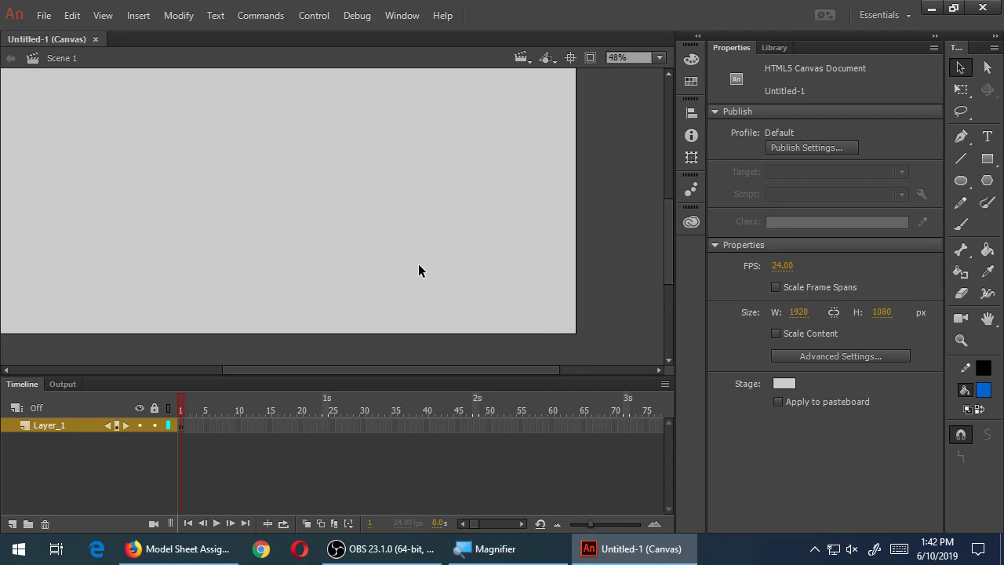
pyautogui.scroll(-3, 419, 263)
pyautogui.scroll(2, 418, 263)
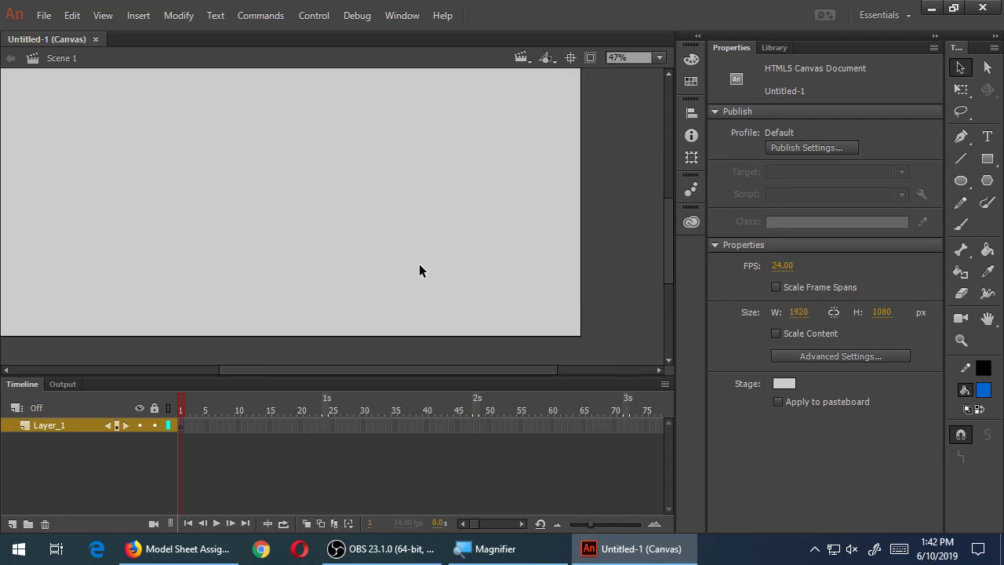
pyautogui.scroll(-3, 418, 263)
pyautogui.scroll(3, 419, 270)
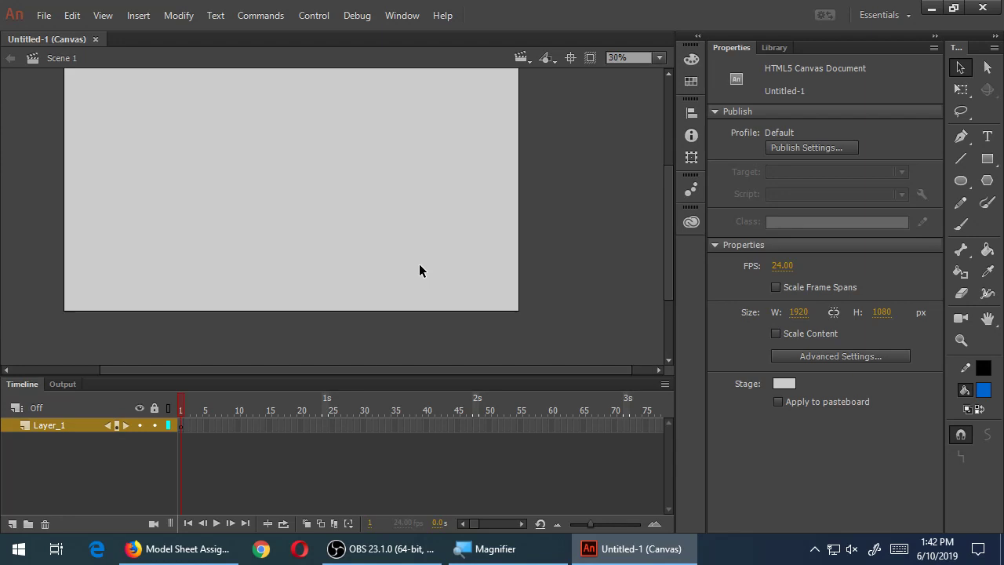
# Set the stage zoom to Fit in Window from the zoom presets list
pyautogui.click(659, 58)
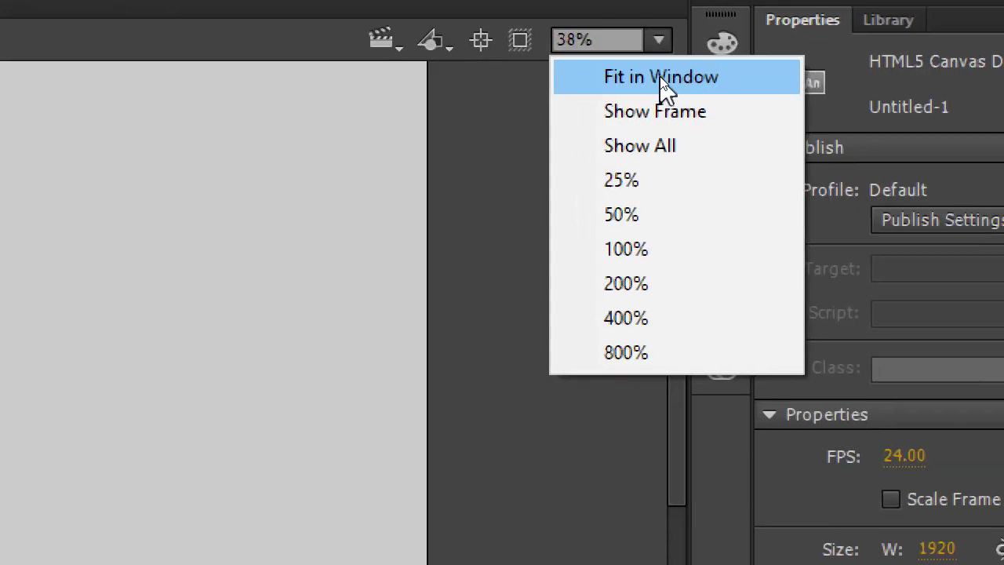
pyautogui.click(663, 46)
pyautogui.click(662, 45)
pyautogui.click(680, 76)
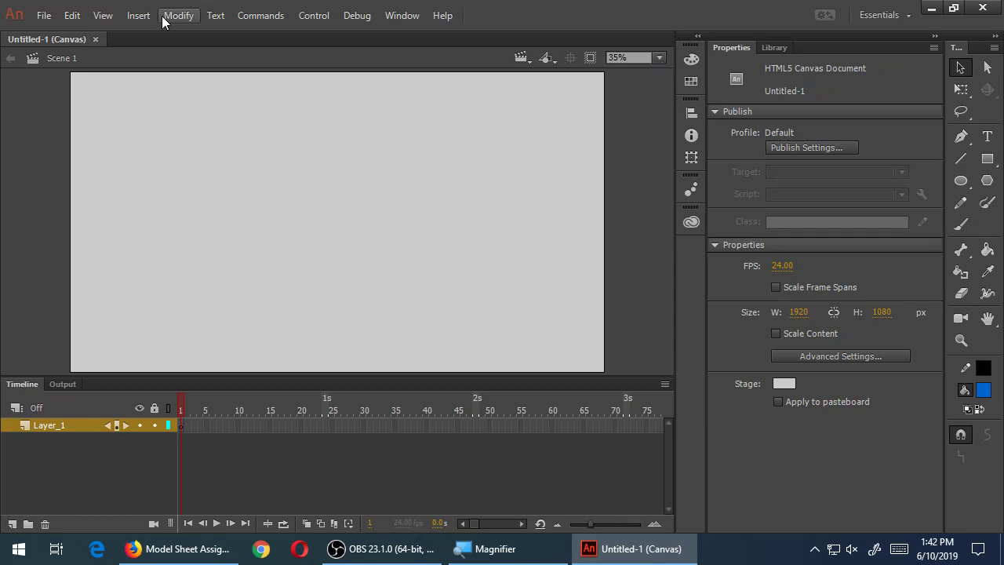
# Start Save As and browse to the Lex64Gb (E:) drive
pyautogui.click(41, 16)
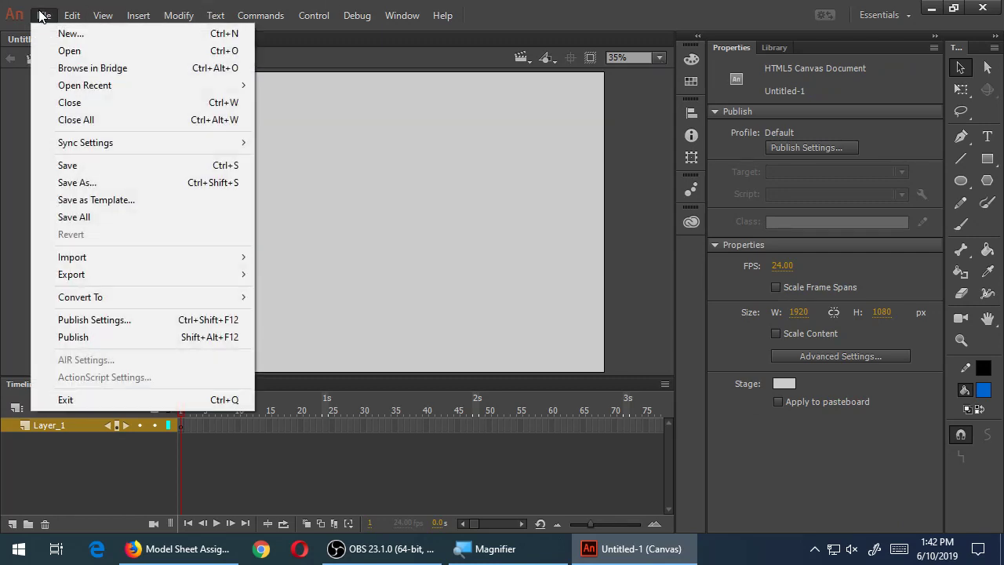
pyautogui.click(132, 182)
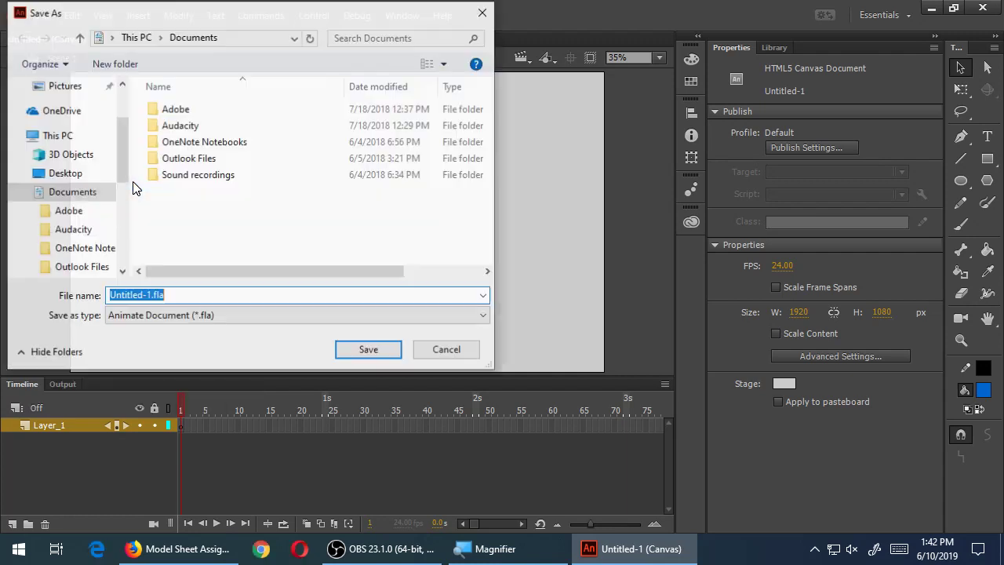
pyautogui.moveTo(187, 17); pyautogui.dragTo(336, 17)
pyautogui.click(206, 225)
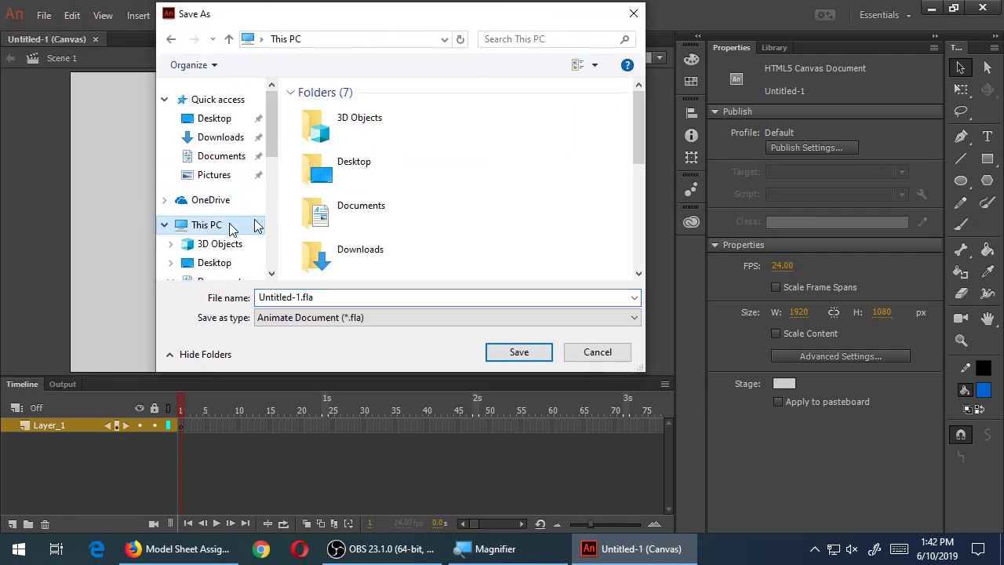
pyautogui.moveTo(650, 232); pyautogui.dragTo(832, 286)
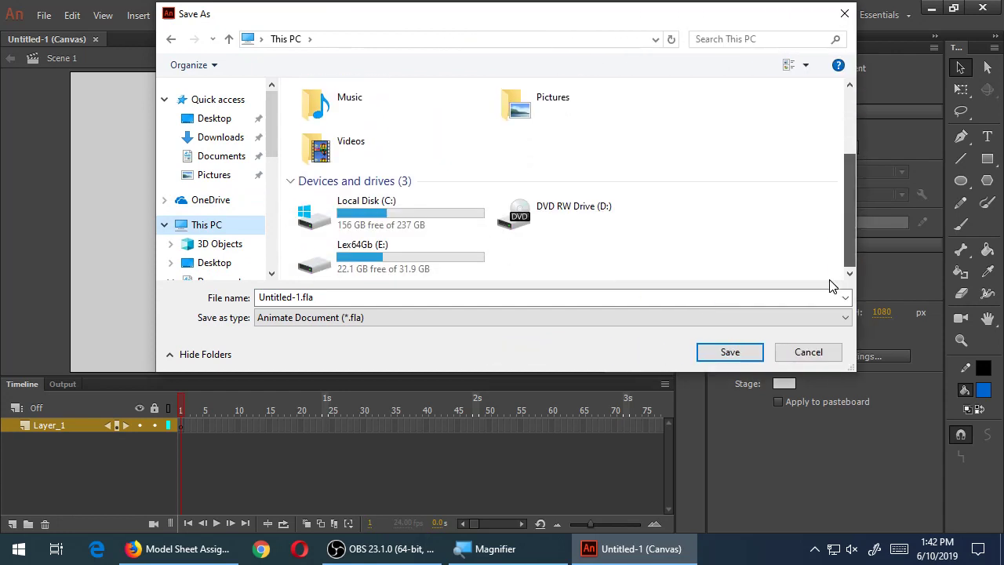
pyautogui.doubleClick(402, 267)
pyautogui.click(396, 297)
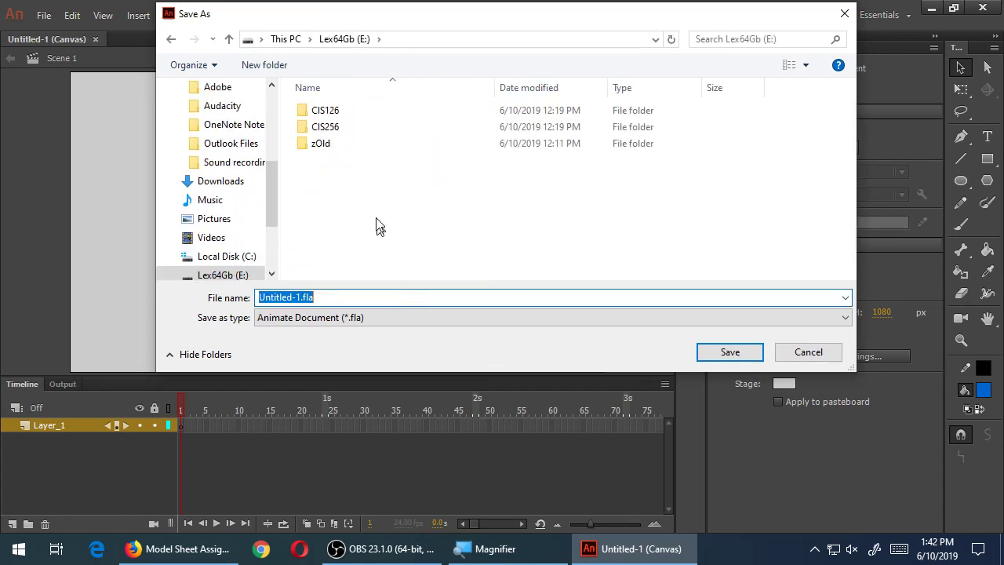
# Create a Classwork folder and save the file there as practice 2019-06-10.fla
pyautogui.click(264, 65)
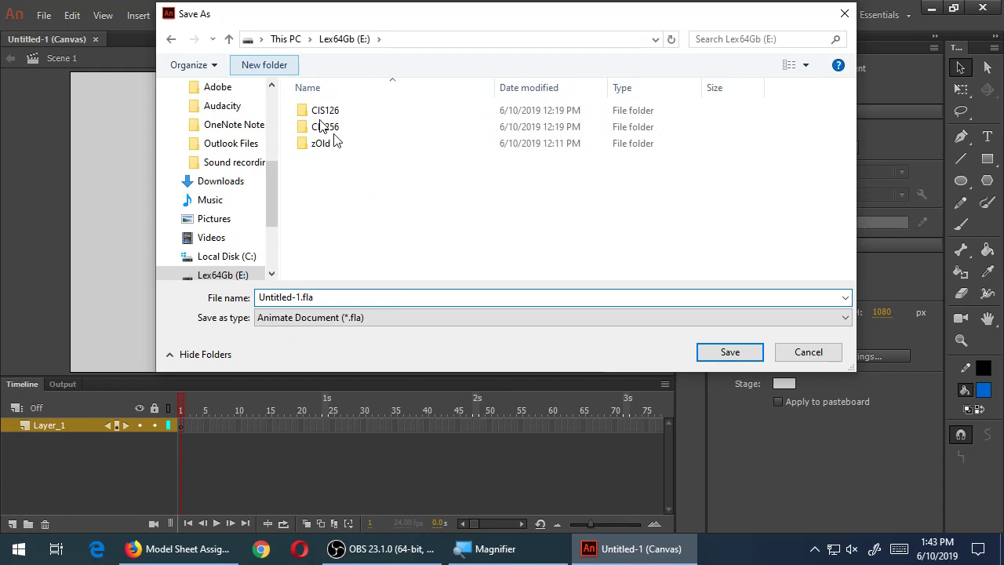
pyautogui.write('Cl')
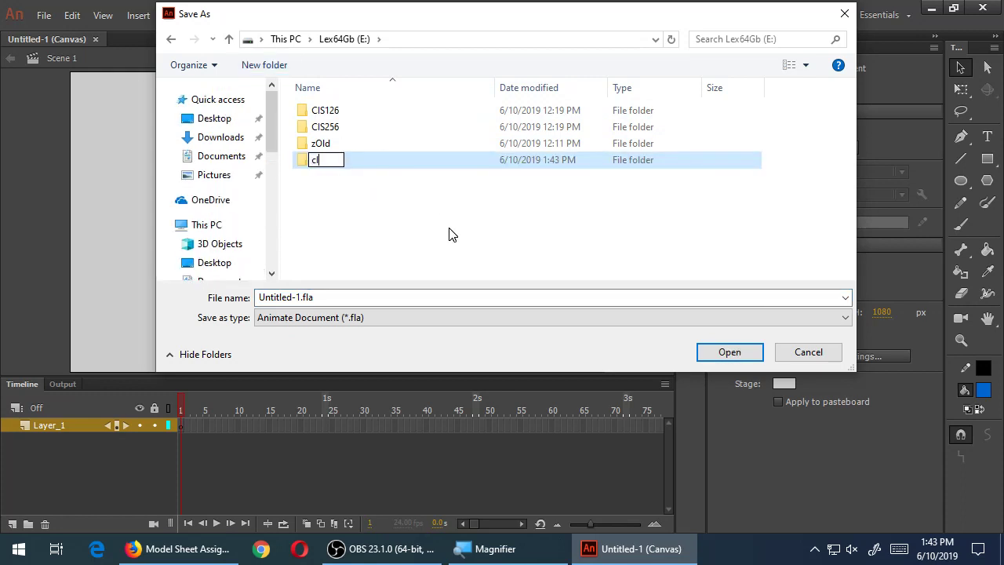
pyautogui.write('asswork')
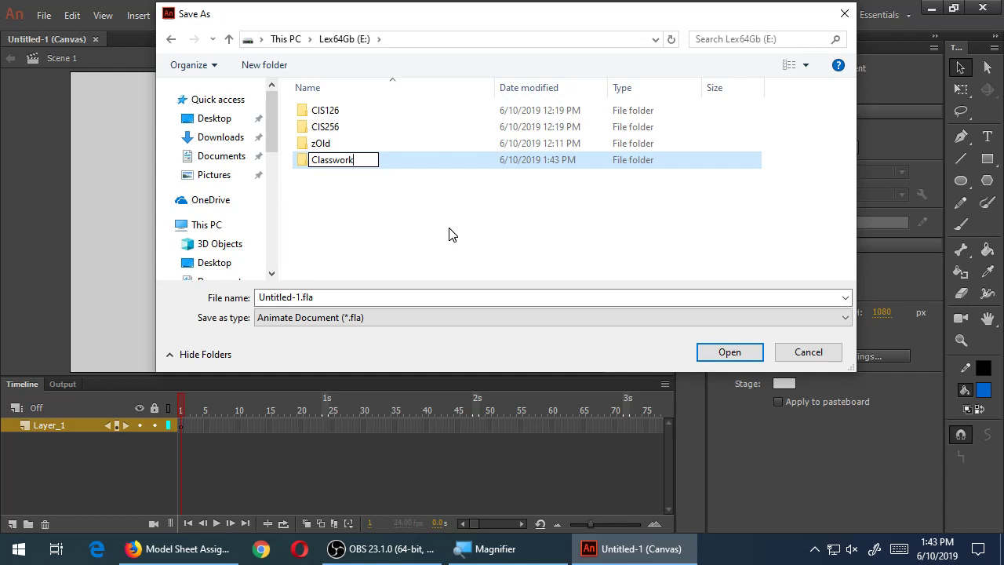
pyautogui.press('Return')
pyautogui.press('Return')
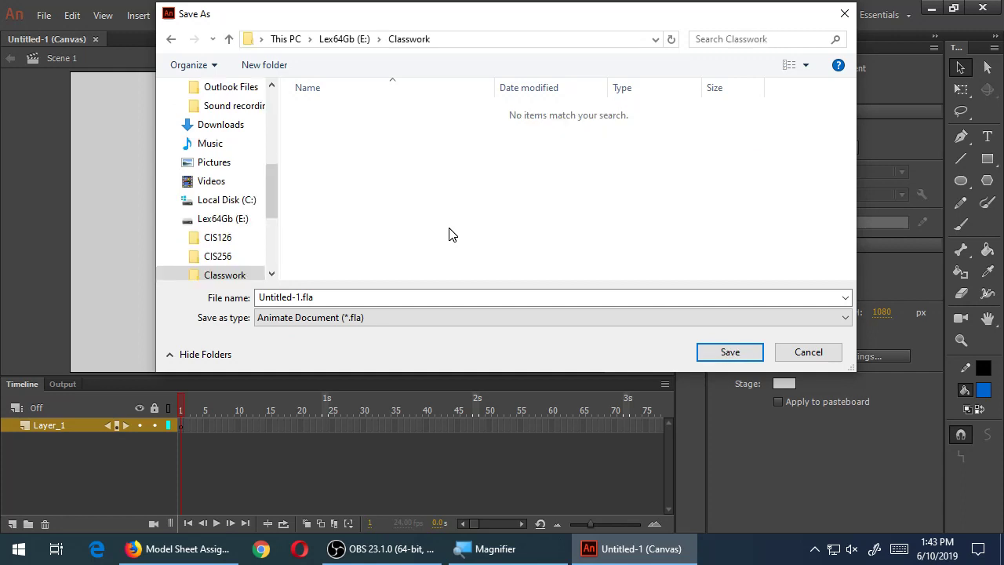
pyautogui.write('pr')
pyautogui.press('BackSpace')
pyautogui.write('ractice 2019')
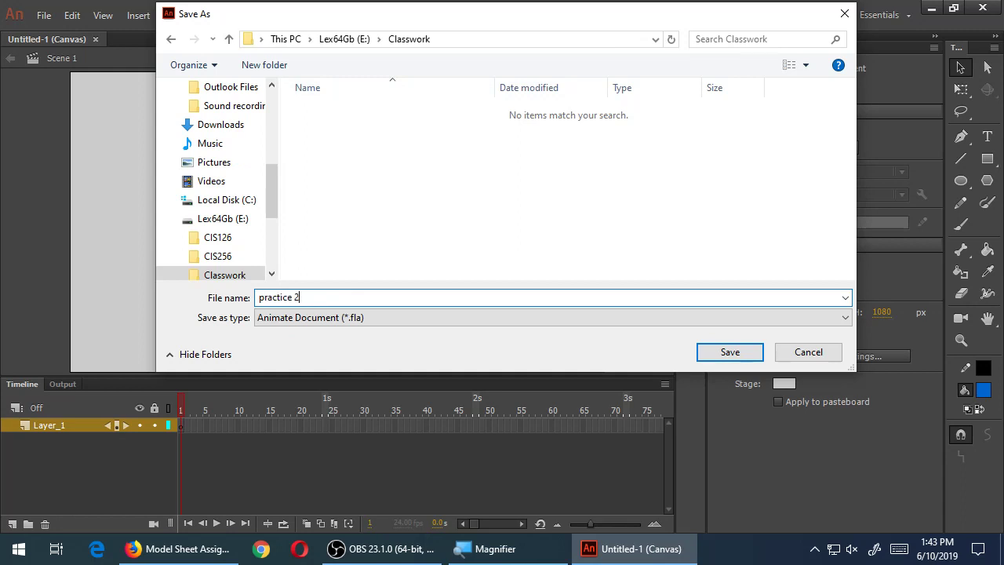
pyautogui.write('-06-10')
pyautogui.press('super+plus')
pyautogui.click(728, 353)
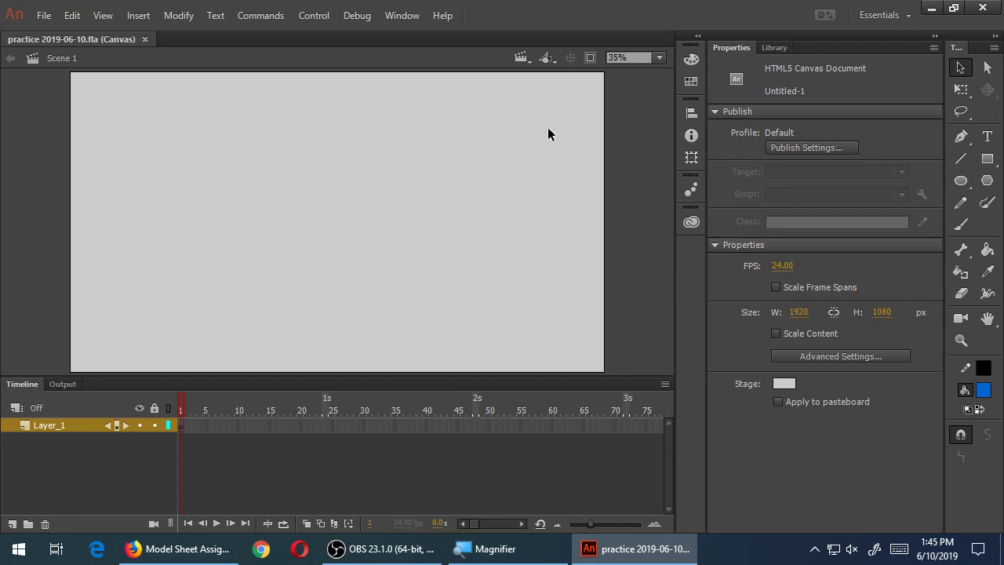
pyautogui.rightClick(657, 193)
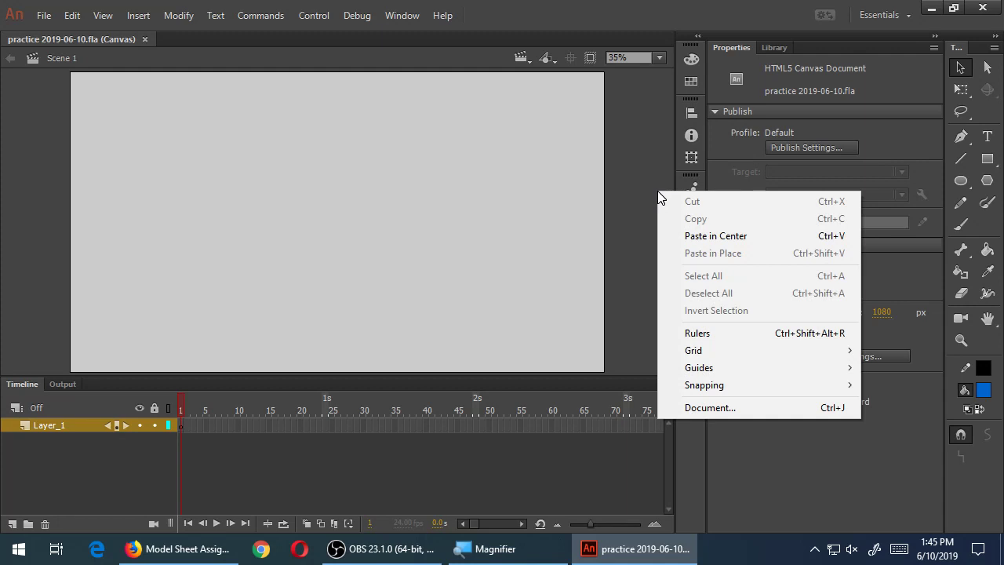
pyautogui.click(598, 196)
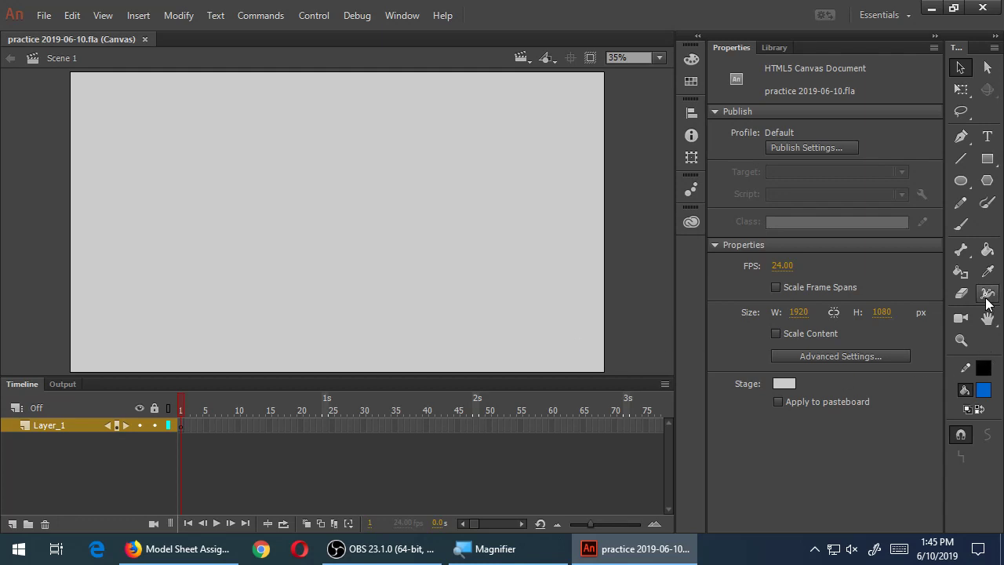
# Select the Brush Tool, show tools in two columns, and enable Use Tilt and Use Pressure
pyautogui.click(961, 225)
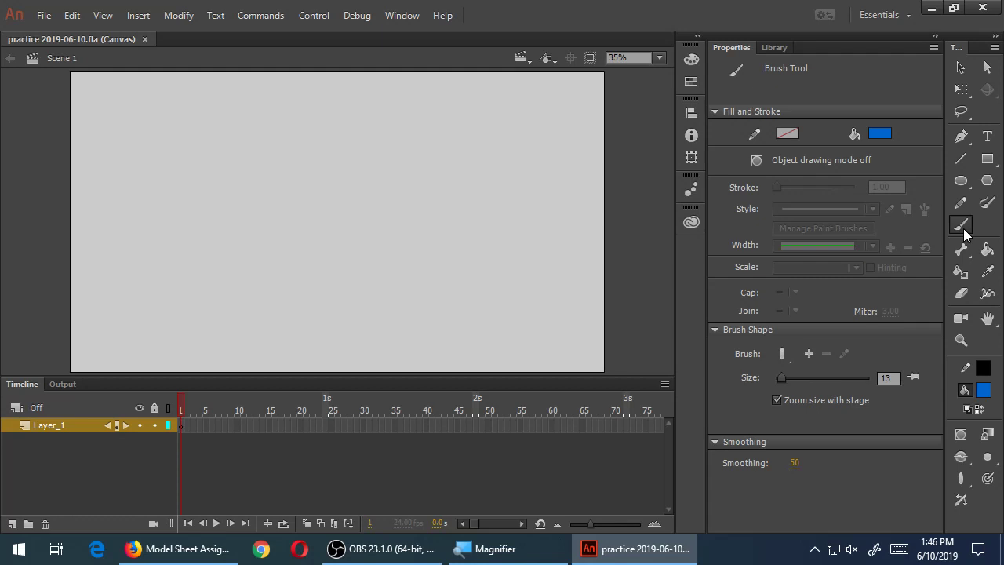
pyautogui.moveTo(941, 223); pyautogui.dragTo(962, 179)
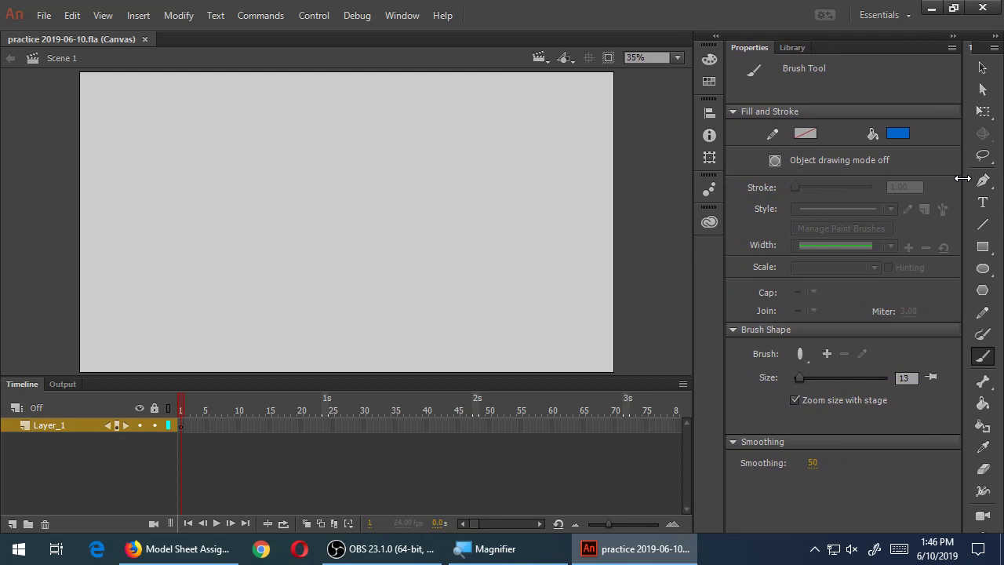
pyautogui.moveTo(962, 179); pyautogui.dragTo(937, 182)
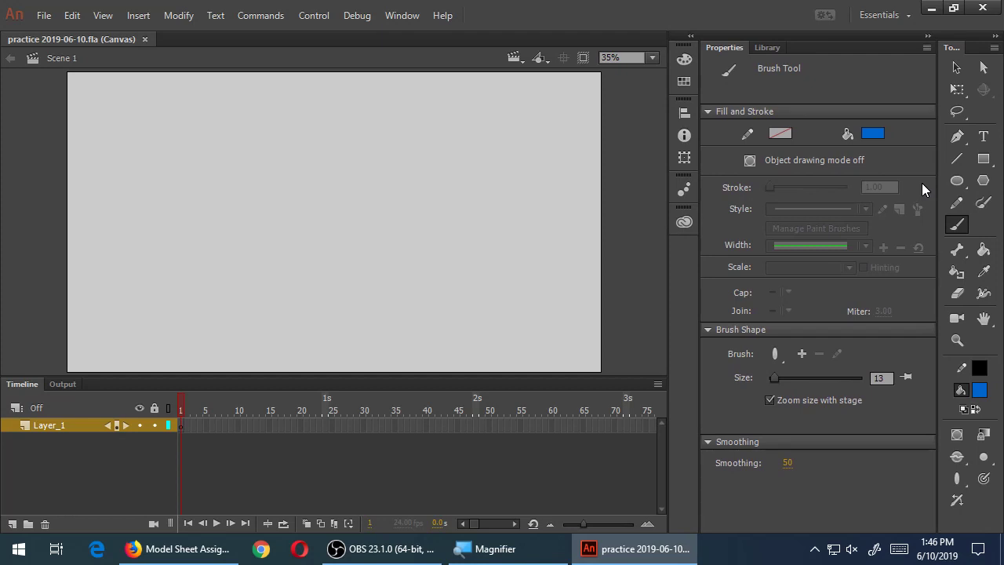
pyautogui.click(962, 503)
pyautogui.click(983, 478)
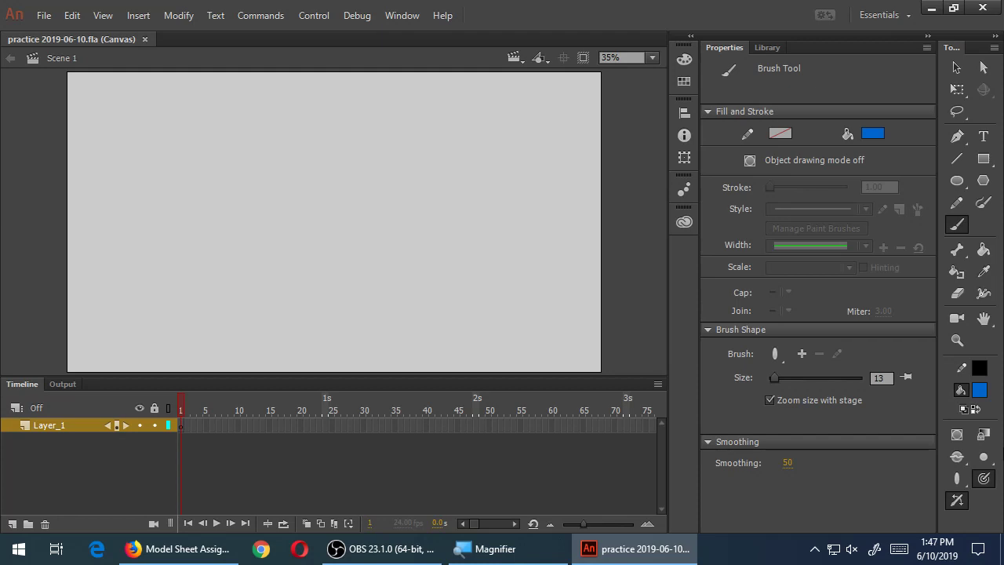
# Paint practice blue zigzags and curves across the stage, then undo the recent strokes
pyautogui.moveTo(219, 198)
pyautogui.mouseDown()
pyautogui.moveTo(260, 165)
pyautogui.moveTo(432, 265)
pyautogui.mouseUp()
pyautogui.moveTo(384, 153)
pyautogui.mouseDown()
pyautogui.moveTo(409, 176)
pyautogui.moveTo(531, 212)
pyautogui.mouseUp()
pyautogui.moveTo(125, 273); pyautogui.dragTo(139, 174)
pyautogui.moveTo(160, 227)
pyautogui.mouseDown()
pyautogui.moveTo(171, 192)
pyautogui.moveTo(229, 138)
pyautogui.mouseUp()
pyautogui.moveTo(186, 231)
pyautogui.mouseDown()
pyautogui.moveTo(273, 329)
pyautogui.moveTo(384, 356)
pyautogui.moveTo(489, 342)
pyautogui.moveTo(537, 285)
pyautogui.mouseUp()
pyautogui.moveTo(197, 140)
pyautogui.mouseDown()
pyautogui.moveTo(284, 108)
pyautogui.moveTo(355, 139)
pyautogui.moveTo(351, 156)
pyautogui.moveTo(485, 161)
pyautogui.moveTo(208, 140)
pyautogui.moveTo(292, 169)
pyautogui.moveTo(251, 171)
pyautogui.moveTo(228, 249)
pyautogui.moveTo(508, 320)
pyautogui.moveTo(593, 300)
pyautogui.mouseUp()
pyautogui.hotkey('ctrl', 'z')
pyautogui.hotkey('ctrl', 'z')
pyautogui.hotkey('ctrl', 'z')
pyautogui.hotkey('ctrl', 'z')
pyautogui.hotkey('ctrl', 'z')
pyautogui.hotkey('ctrl', 'z')
pyautogui.hotkey('ctrl', 'z')
pyautogui.hotkey('ctrl', 'z')
pyautogui.hotkey('ctrl', 'z')
# Brush short diagonal hatching strokes and a large 6-shaped spiral loop
pyautogui.moveTo(222, 187); pyautogui.dragTo(298, 122)
pyautogui.moveTo(242, 194)
pyautogui.mouseDown()
pyautogui.moveTo(301, 147)
pyautogui.moveTo(305, 167)
pyautogui.mouseUp()
pyautogui.moveTo(254, 203)
pyautogui.mouseDown()
pyautogui.moveTo(308, 189)
pyautogui.moveTo(292, 204)
pyautogui.mouseUp()
pyautogui.moveTo(446, 133)
pyautogui.mouseDown()
pyautogui.moveTo(513, 196)
pyautogui.moveTo(410, 185)
pyautogui.mouseUp()
pyautogui.moveTo(475, 185)
pyautogui.mouseDown()
pyautogui.moveTo(470, 212)
pyautogui.moveTo(471, 188)
pyautogui.mouseUp()
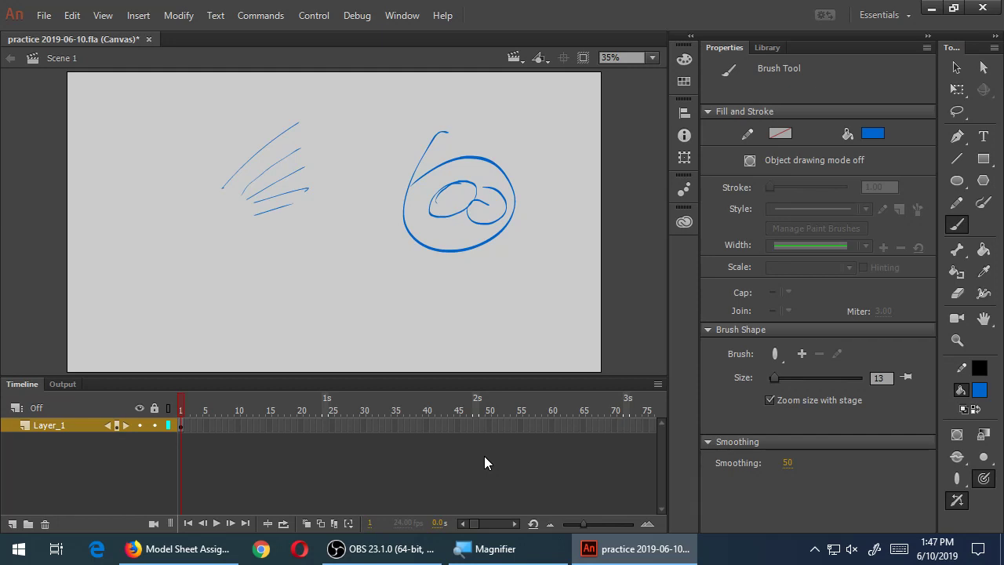
# Paint thicker zigzag strokes while resizing the brush through 20, 31, 27 and 39
pyautogui.press(']')
pyautogui.press(']')
pyautogui.press(']')
pyautogui.press(']')
pyautogui.press(']')
pyautogui.press(']')
pyautogui.press(']')
pyautogui.moveTo(281, 308)
pyautogui.mouseDown()
pyautogui.moveTo(341, 237)
pyautogui.moveTo(364, 316)
pyautogui.moveTo(440, 282)
pyautogui.moveTo(536, 325)
pyautogui.moveTo(579, 318)
pyautogui.mouseUp()
pyautogui.press(']')
pyautogui.press(']')
pyautogui.press(']')
pyautogui.press(']')
pyautogui.press(']')
pyautogui.press(']')
pyautogui.press(']')
pyautogui.press(']')
pyautogui.press(']')
pyautogui.press(']')
pyautogui.press(']')
pyautogui.press('[')
pyautogui.press('[')
pyautogui.press('[')
pyautogui.press('[')
pyautogui.press('[')
pyautogui.press('[')
pyautogui.press('[')
pyautogui.press('[')
pyautogui.press('[')
pyautogui.press('[')
pyautogui.press('[')
pyautogui.press('[')
pyautogui.press('[')
pyautogui.press('[')
pyautogui.moveTo(160, 272)
pyautogui.mouseDown()
pyautogui.moveTo(188, 244)
pyautogui.moveTo(231, 292)
pyautogui.moveTo(216, 318)
pyautogui.mouseUp()
pyautogui.press(']')
pyautogui.press(']')
pyautogui.press(']')
pyautogui.press(']')
pyautogui.press(']')
pyautogui.press(']')
pyautogui.press(']')
pyautogui.press(']')
pyautogui.press(']')
pyautogui.press(']')
pyautogui.press(']')
pyautogui.press(']')
pyautogui.press(']')
pyautogui.press(']')
pyautogui.press(']')
pyautogui.press(']')
pyautogui.press(']')
pyautogui.press(']')
pyautogui.press(']')
pyautogui.press(']')
pyautogui.press(']')
pyautogui.press(']')
pyautogui.press(']')
pyautogui.press(']')
pyautogui.press(']')
pyautogui.press(']')
pyautogui.press(']')
pyautogui.press(']')
pyautogui.press(']')
pyautogui.press(']')
pyautogui.moveTo(345, 144)
pyautogui.mouseDown()
pyautogui.moveTo(381, 163)
pyautogui.moveTo(439, 226)
pyautogui.moveTo(452, 214)
pyautogui.mouseUp()
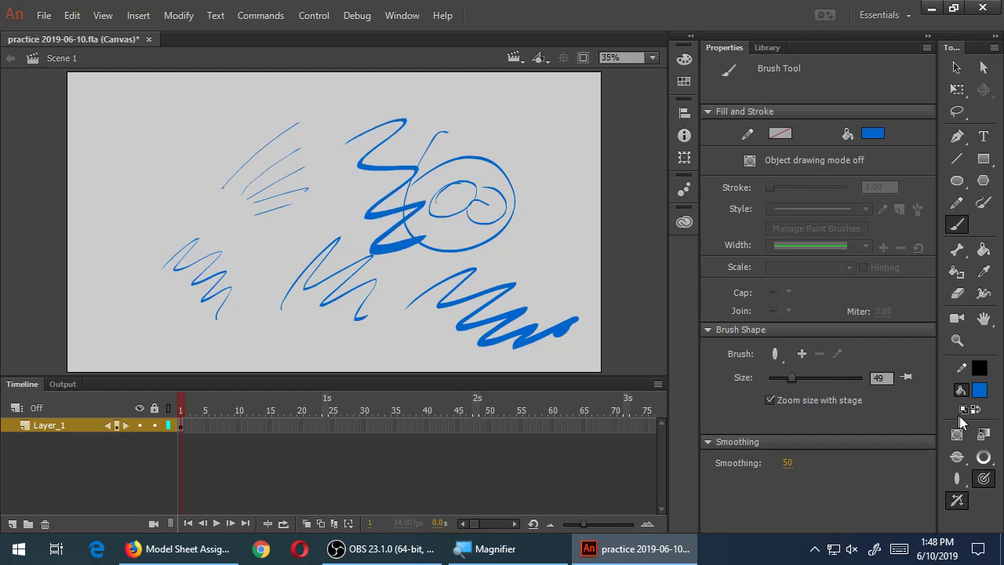
pyautogui.click(983, 457)
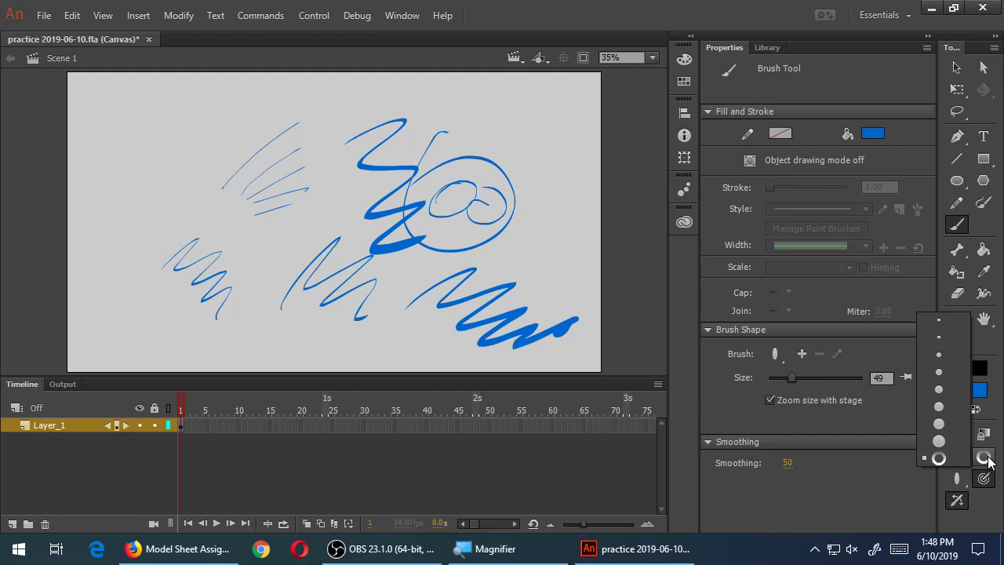
# Clear the stage and brush a rough sketch of a brow, eye and cheek
pyautogui.hotkey('ctrl', 'a')
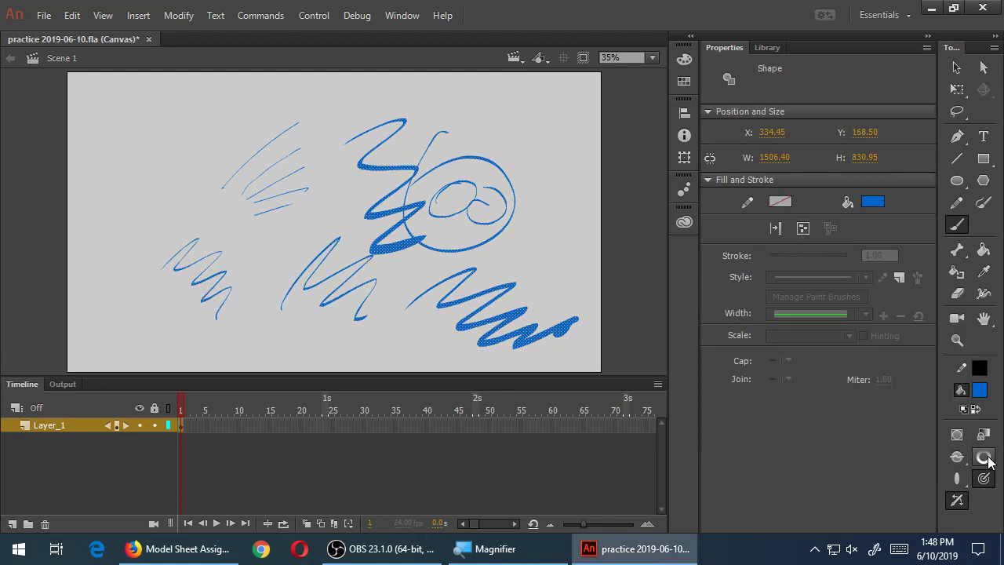
pyautogui.press('Delete')
pyautogui.moveTo(210, 185)
pyautogui.mouseDown()
pyautogui.moveTo(291, 131)
pyautogui.moveTo(366, 179)
pyautogui.mouseUp()
pyautogui.moveTo(222, 180)
pyautogui.mouseDown()
pyautogui.moveTo(212, 202)
pyautogui.moveTo(326, 200)
pyautogui.mouseUp()
pyautogui.moveTo(262, 175)
pyautogui.mouseDown()
pyautogui.moveTo(246, 186)
pyautogui.moveTo(304, 194)
pyautogui.mouseUp()
pyautogui.moveTo(259, 198); pyautogui.dragTo(269, 195)
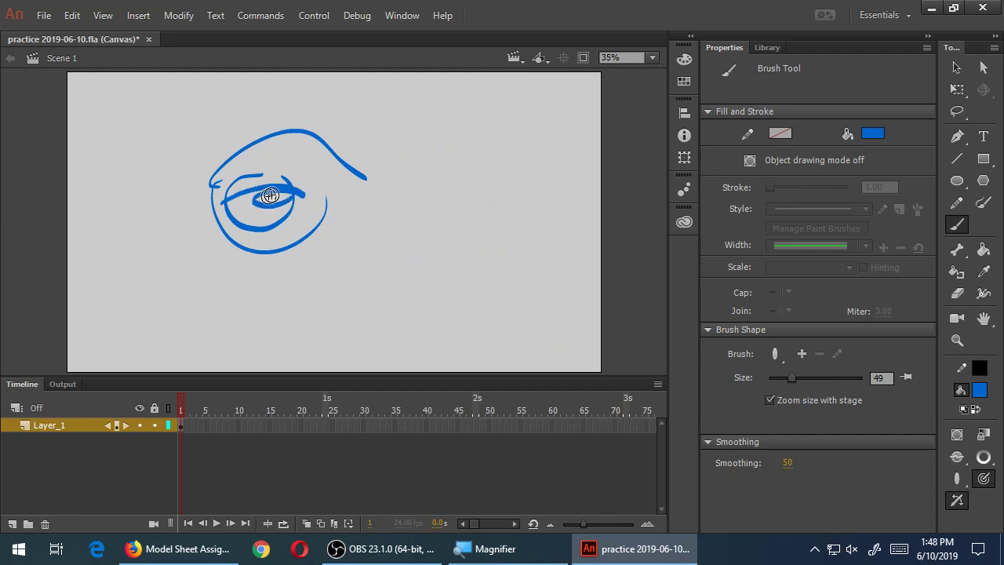
pyautogui.moveTo(183, 167)
pyautogui.mouseDown()
pyautogui.moveTo(220, 128)
pyautogui.moveTo(357, 141)
pyautogui.moveTo(355, 118)
pyautogui.mouseUp()
pyautogui.moveTo(161, 200)
pyautogui.mouseDown()
pyautogui.moveTo(102, 289)
pyautogui.moveTo(271, 322)
pyautogui.mouseUp()
pyautogui.moveTo(210, 298); pyautogui.dragTo(305, 358)
# Delete the whole eye sketch and brush a small test stroke near the centre
pyautogui.click(455, 541)
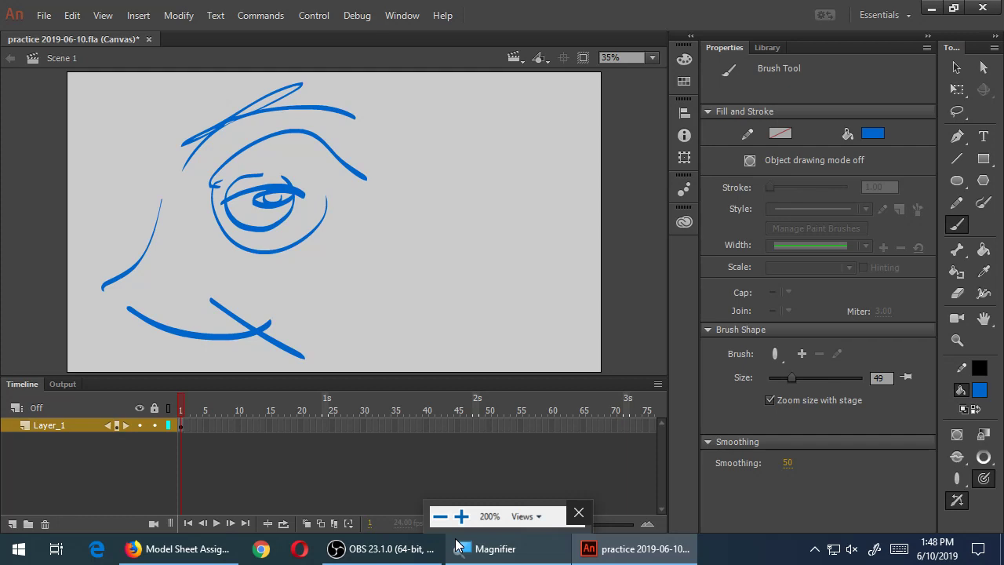
pyautogui.click(455, 541)
pyautogui.hotkey('ctrl', 'a')
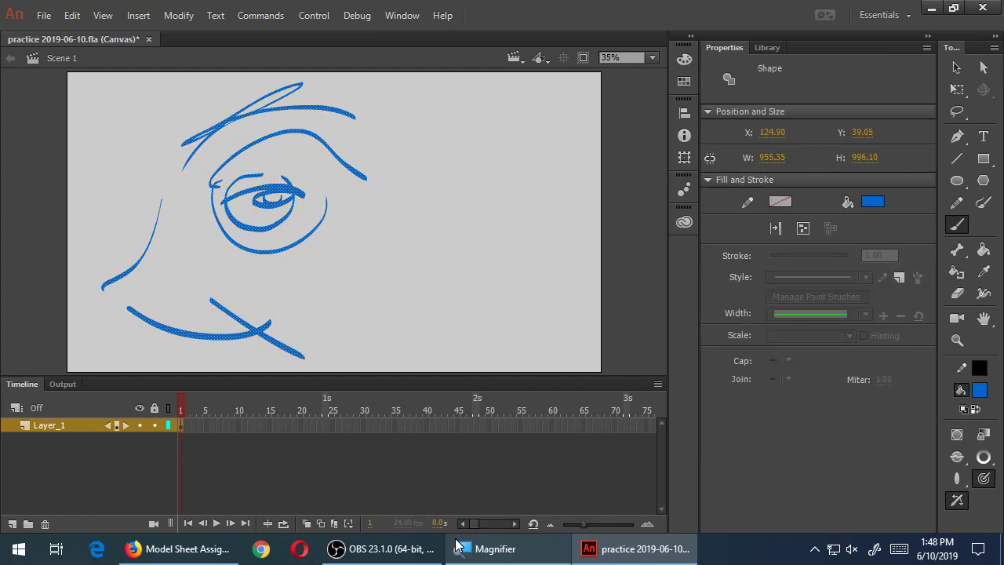
pyautogui.press('Delete')
pyautogui.moveTo(382, 185); pyautogui.dragTo(396, 208)
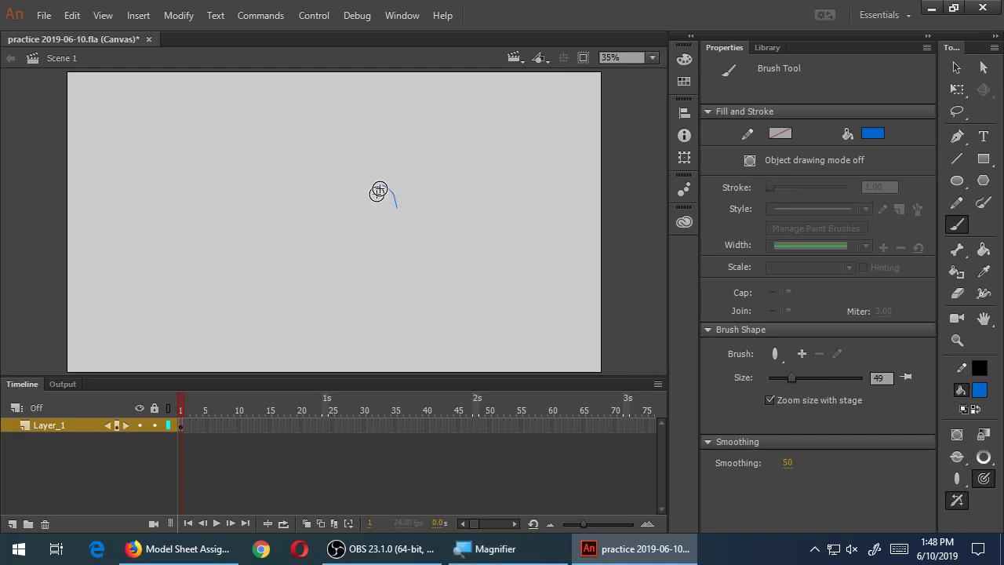
# Undo the test stroke and brush a spiky-haired boy's face with ear, chin and neck
pyautogui.hotkey('ctrl', 'z')
pyautogui.moveTo(392, 196)
pyautogui.mouseDown()
pyautogui.moveTo(337, 215)
pyautogui.moveTo(302, 248)
pyautogui.moveTo(353, 187)
pyautogui.mouseUp()
pyautogui.moveTo(308, 257); pyautogui.dragTo(365, 271)
pyautogui.moveTo(352, 261); pyautogui.dragTo(367, 283)
pyautogui.moveTo(330, 284); pyautogui.dragTo(370, 290)
pyautogui.moveTo(399, 248); pyautogui.dragTo(394, 288)
pyautogui.moveTo(389, 269)
pyautogui.mouseDown()
pyautogui.moveTo(407, 268)
pyautogui.moveTo(400, 281)
pyautogui.mouseUp()
pyautogui.moveTo(410, 236); pyautogui.dragTo(428, 147)
pyautogui.moveTo(317, 188)
pyautogui.mouseDown()
pyautogui.moveTo(332, 153)
pyautogui.moveTo(394, 135)
pyautogui.moveTo(428, 166)
pyautogui.mouseUp()
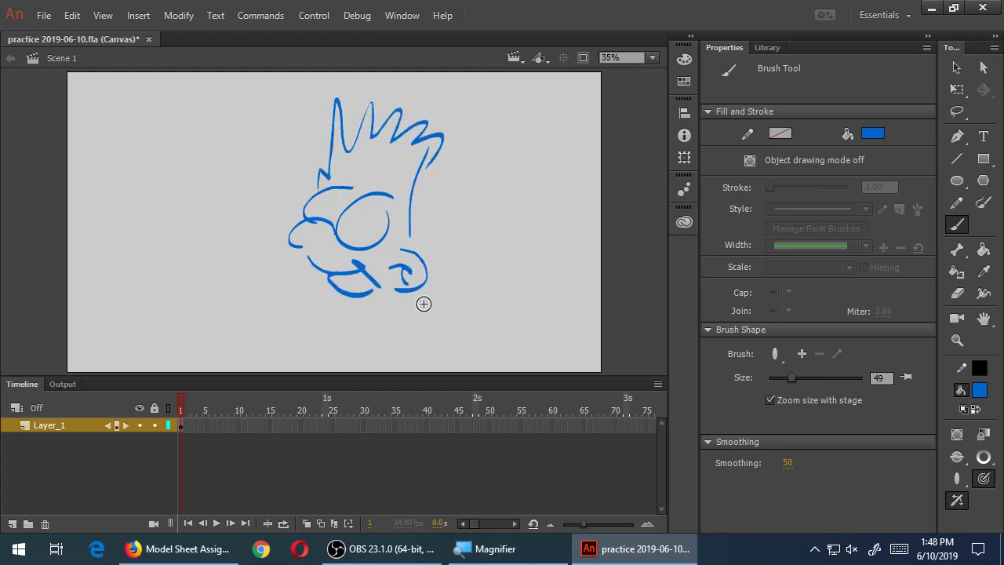
pyautogui.moveTo(352, 287); pyautogui.dragTo(356, 300)
pyautogui.moveTo(337, 316)
pyautogui.mouseDown()
pyautogui.moveTo(396, 318)
pyautogui.moveTo(415, 354)
pyautogui.moveTo(320, 363)
pyautogui.mouseUp()
pyautogui.moveTo(374, 216)
pyautogui.mouseDown()
pyautogui.moveTo(375, 227)
pyautogui.moveTo(340, 214)
pyautogui.mouseUp()
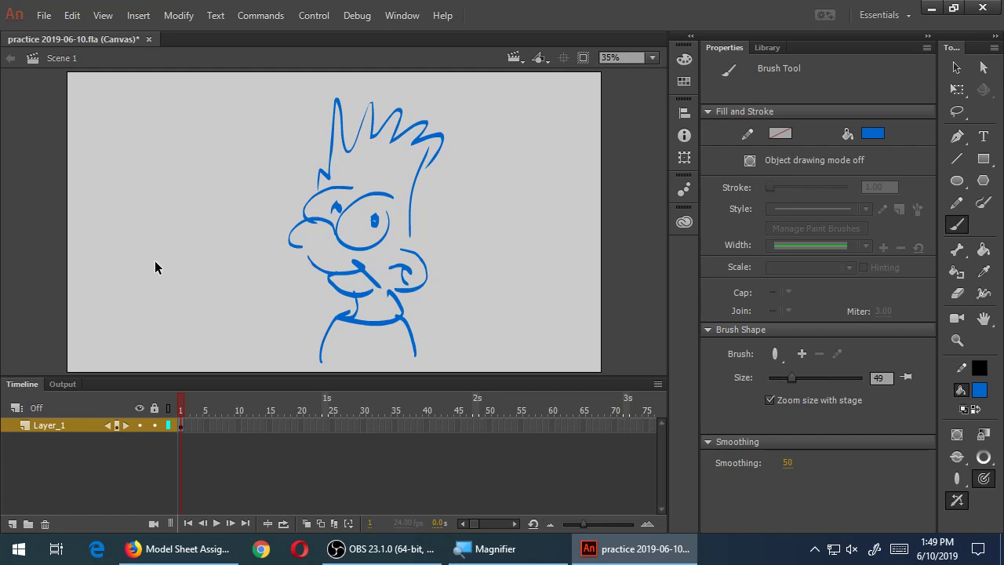
# Select and delete the entire boy sketch from the stage
pyautogui.hotkey('ctrl', 'a')
pyautogui.press('Delete')
pyautogui.rightClick(404, 266)
pyautogui.click(341, 205)
# Undo the stray dot and brush the cat's head outline, ears, cheek and chin
pyautogui.hotkey('ctrl', 'z')
pyautogui.moveTo(292, 225)
pyautogui.mouseDown()
pyautogui.moveTo(324, 204)
pyautogui.moveTo(276, 216)
pyautogui.mouseUp()
pyautogui.moveTo(261, 230)
pyautogui.mouseDown()
pyautogui.moveTo(266, 251)
pyautogui.moveTo(374, 234)
pyautogui.mouseUp()
pyautogui.moveTo(330, 185)
pyautogui.mouseDown()
pyautogui.moveTo(389, 163)
pyautogui.moveTo(324, 167)
pyautogui.mouseUp()
pyautogui.moveTo(248, 185)
pyautogui.mouseDown()
pyautogui.moveTo(279, 187)
pyautogui.moveTo(250, 165)
pyautogui.moveTo(219, 192)
pyautogui.moveTo(234, 219)
pyautogui.moveTo(329, 262)
pyautogui.mouseUp()
# Add whiskers, a tall head arc, half-closed eyes with pupils and a top-left ear
pyautogui.moveTo(394, 201)
pyautogui.mouseDown()
pyautogui.moveTo(453, 205)
pyautogui.moveTo(455, 243)
pyautogui.mouseUp()
pyautogui.moveTo(457, 272); pyautogui.dragTo(364, 257)
pyautogui.moveTo(433, 202); pyautogui.dragTo(404, 90)
pyautogui.moveTo(318, 170)
pyautogui.mouseDown()
pyautogui.moveTo(392, 171)
pyautogui.moveTo(381, 168)
pyautogui.mouseUp()
pyautogui.moveTo(248, 157)
pyautogui.mouseDown()
pyautogui.moveTo(284, 168)
pyautogui.moveTo(274, 162)
pyautogui.moveTo(303, 107)
pyautogui.moveTo(401, 92)
pyautogui.moveTo(408, 171)
pyautogui.mouseUp()
pyautogui.moveTo(261, 91)
pyautogui.mouseDown()
pyautogui.moveTo(224, 143)
pyautogui.moveTo(233, 74)
pyautogui.mouseUp()
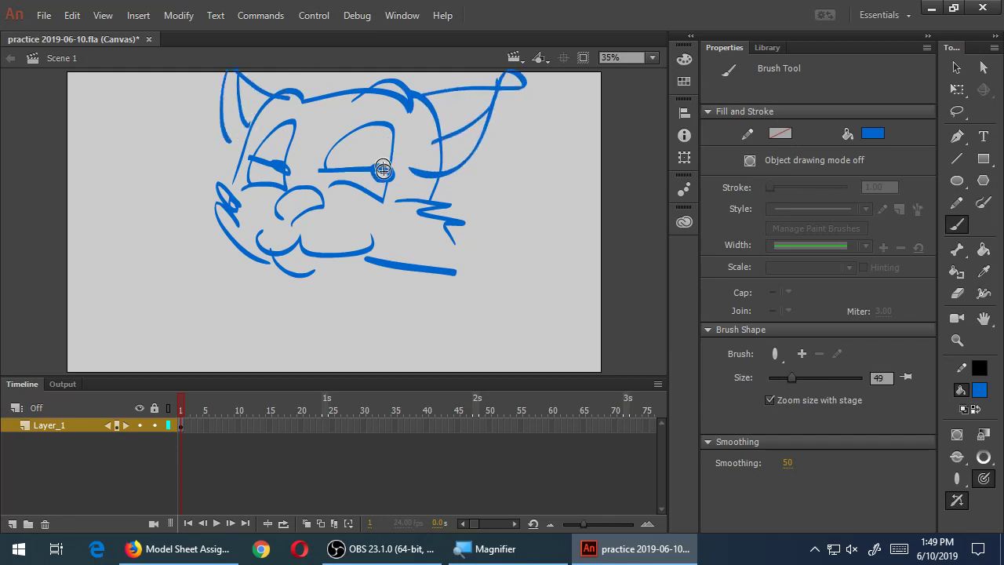
pyautogui.moveTo(455, 560)
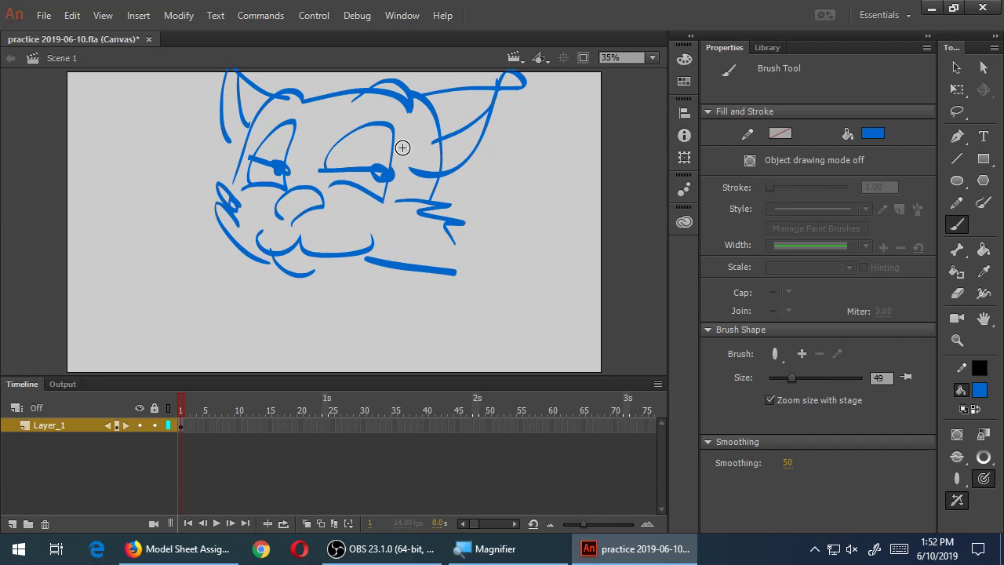
# Save the practice document containing the blue cat-face sketch
pyautogui.hotkey('ctrl', 's')
# Lock Layer_1 and add a new Layer_2 above it
pyautogui.click(154, 426)
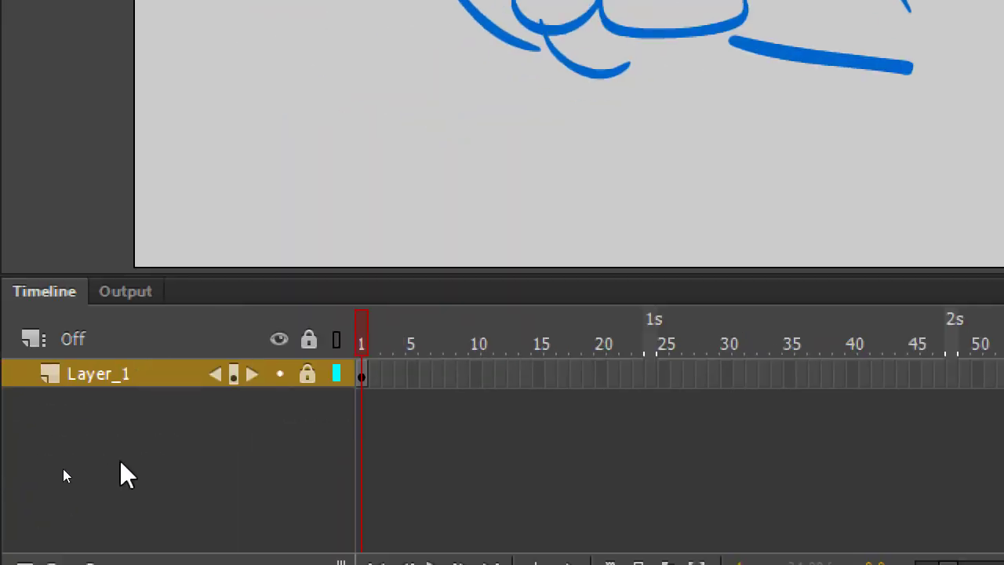
pyautogui.click(308, 381)
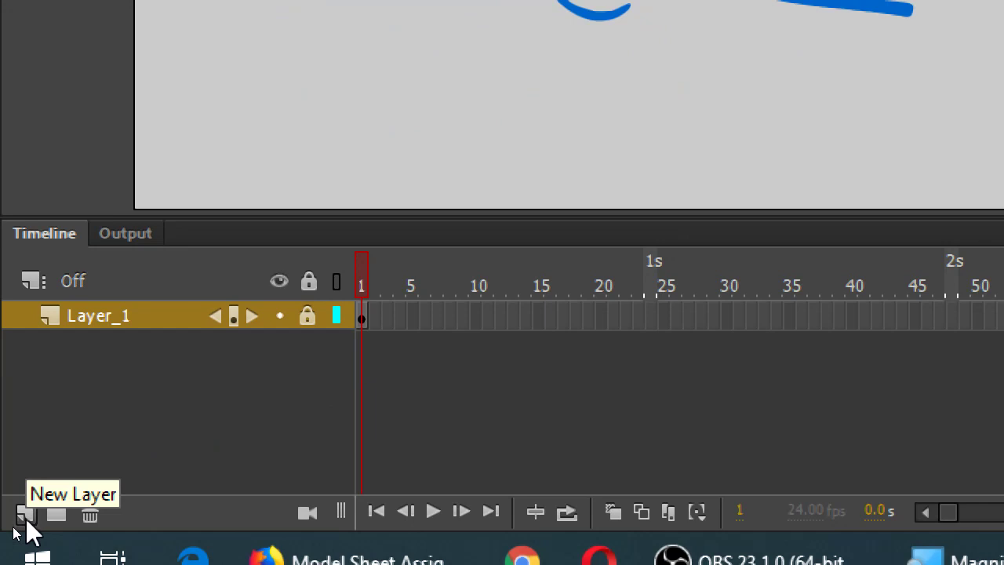
pyautogui.click(25, 515)
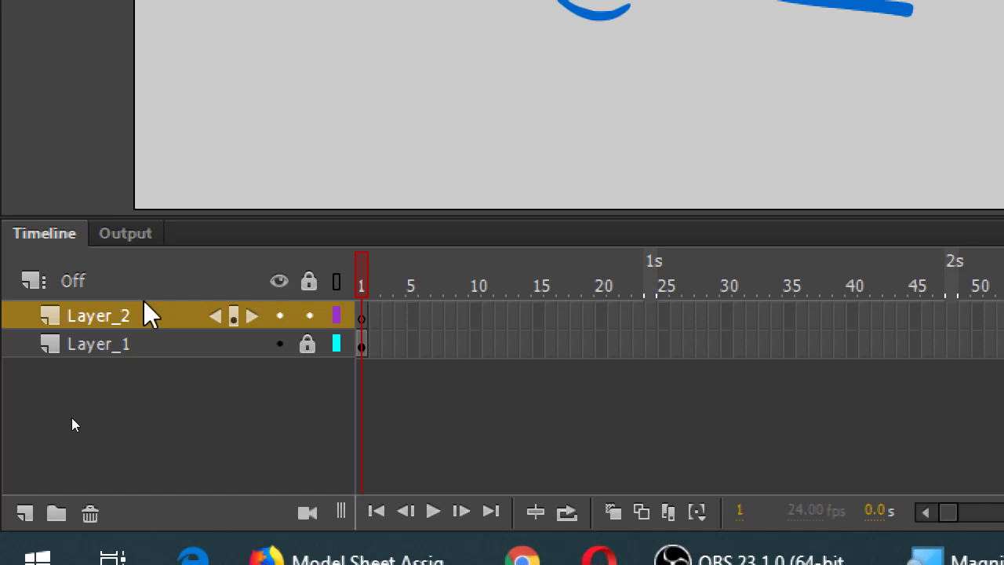
# Hide Layer_1 so its cat sketch no longer shows on the stage
pyautogui.click(279, 343)
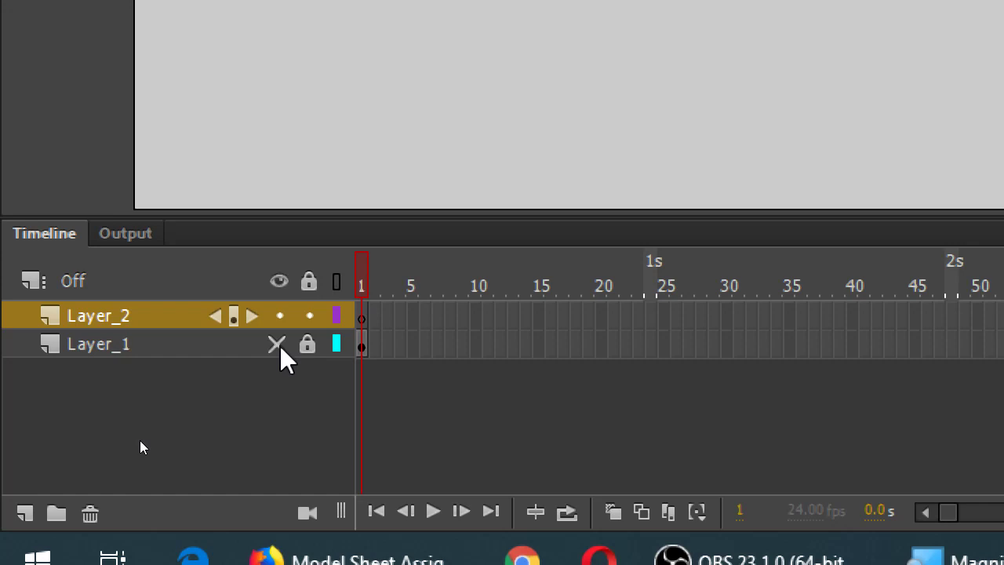
pyautogui.click(278, 345)
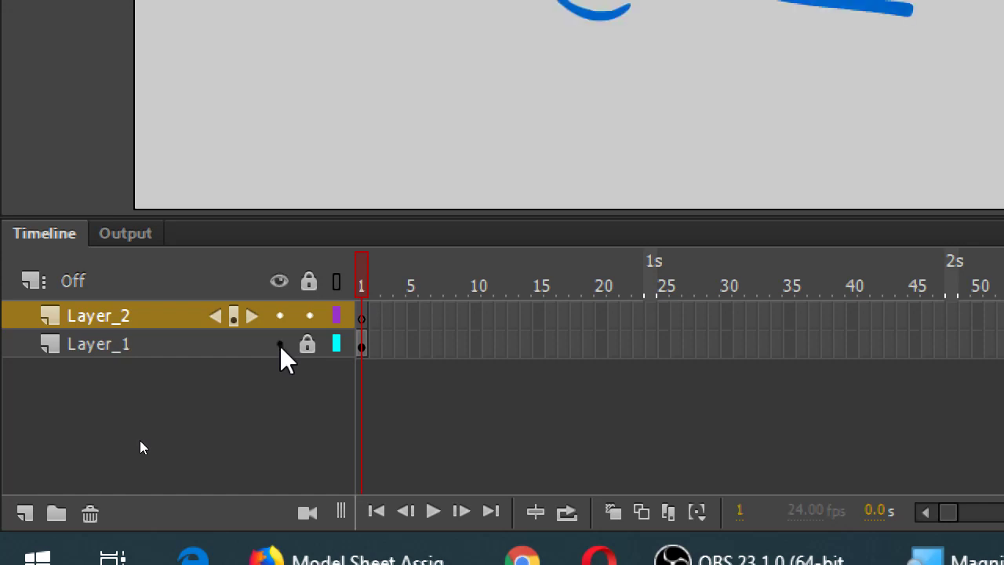
pyautogui.click(280, 346)
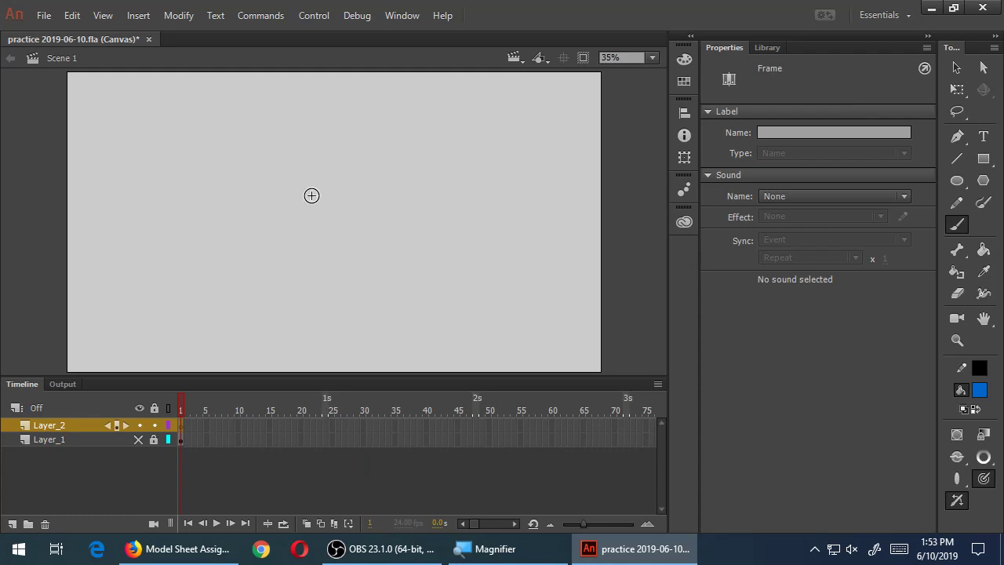
# Brush a single blue circle outline on Layer_2
pyautogui.moveTo(350, 157)
pyautogui.mouseDown()
pyautogui.moveTo(239, 211)
pyautogui.moveTo(376, 251)
pyautogui.moveTo(279, 165)
pyautogui.mouseUp()
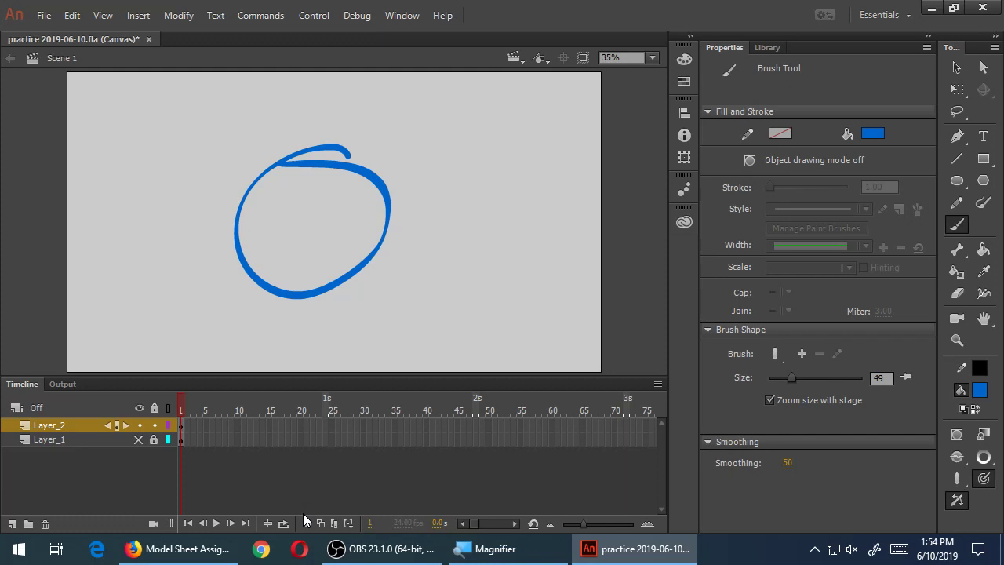
# Fill the inside of the blue circle with orange #CC6600 using the Paint Bucket
pyautogui.click(979, 251)
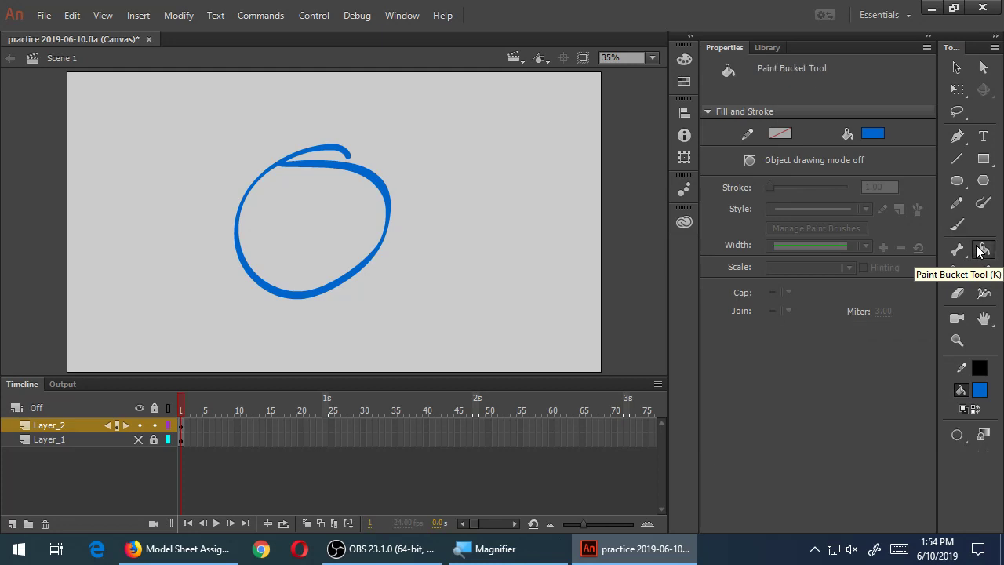
pyautogui.click(979, 389)
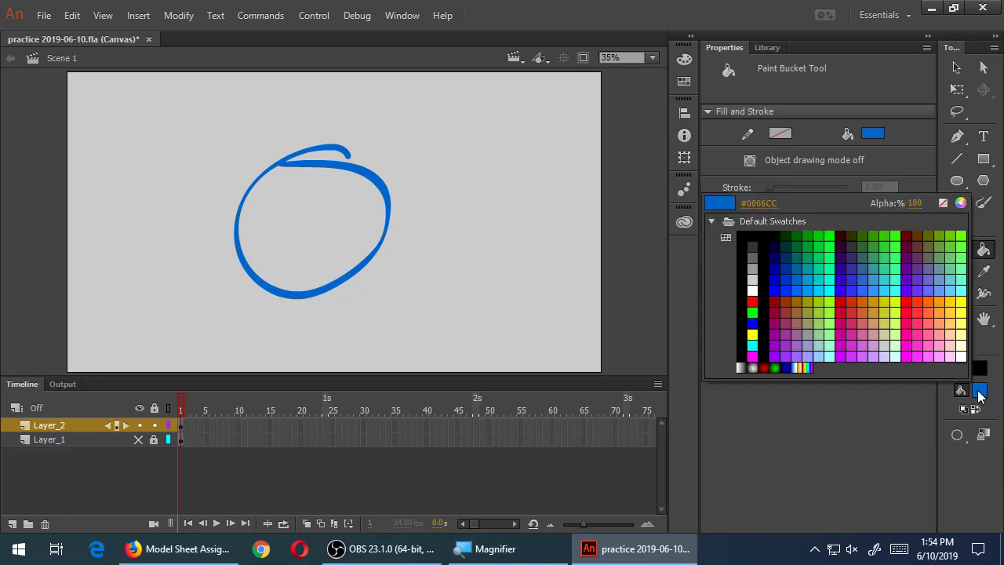
pyautogui.click(862, 301)
pyautogui.click(348, 225)
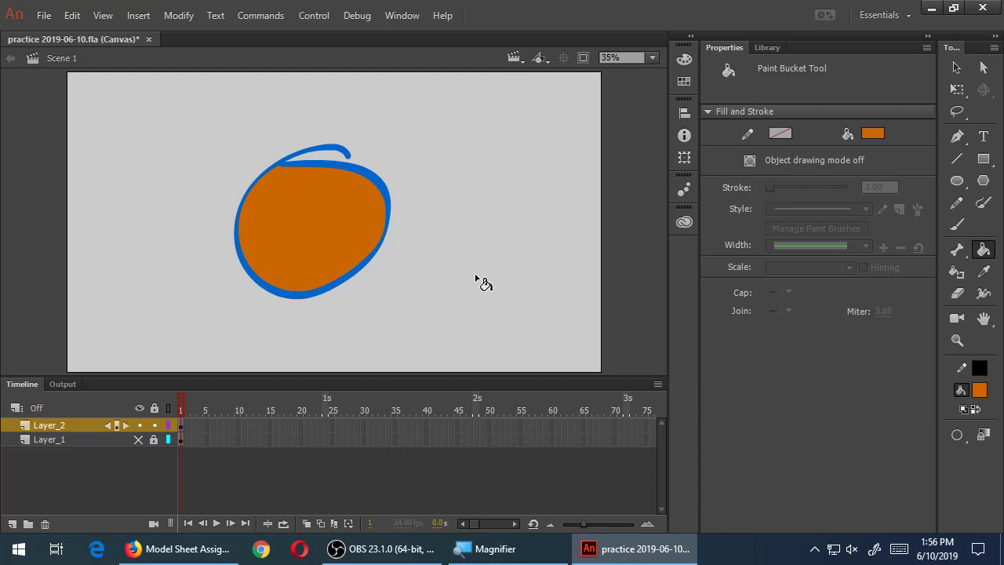
# Draw two parallel bright green diagonal lines across the ball, splitting it into three bands
pyautogui.click(956, 160)
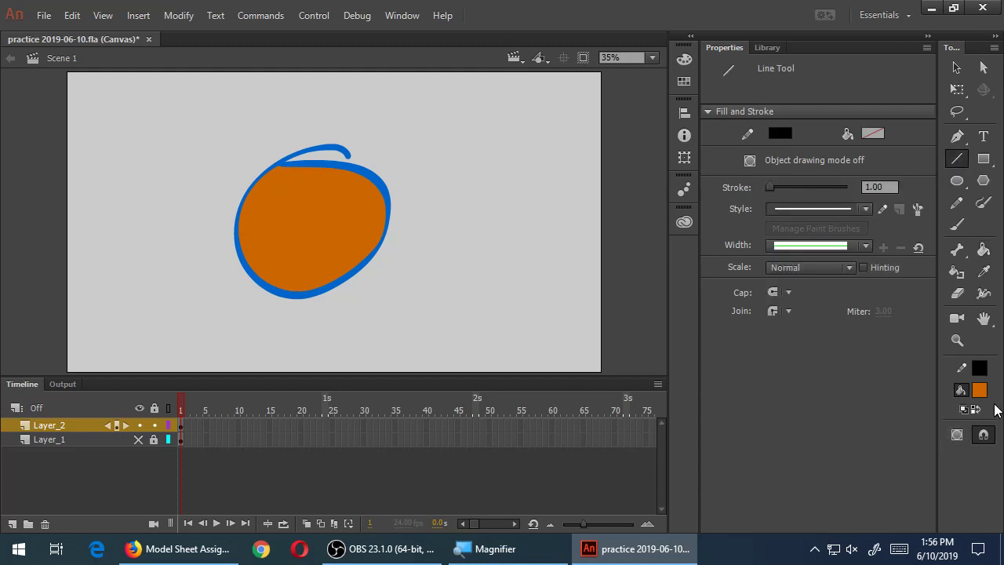
pyautogui.click(978, 371)
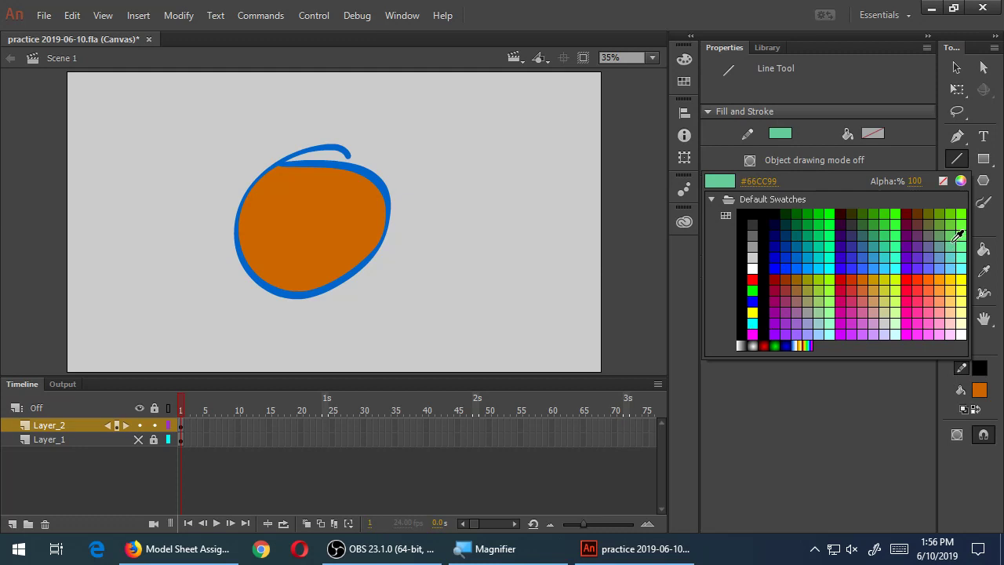
pyautogui.click(962, 210)
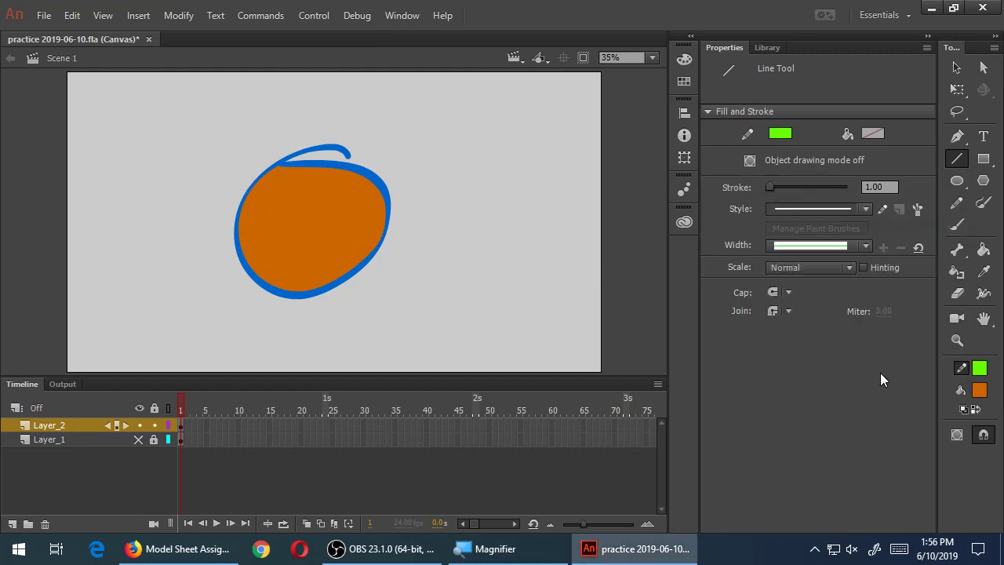
pyautogui.moveTo(205, 183); pyautogui.dragTo(393, 325)
pyautogui.moveTo(237, 133); pyautogui.dragTo(448, 287)
# Fill the ball's lower-left band with red-orange
pyautogui.click(982, 250)
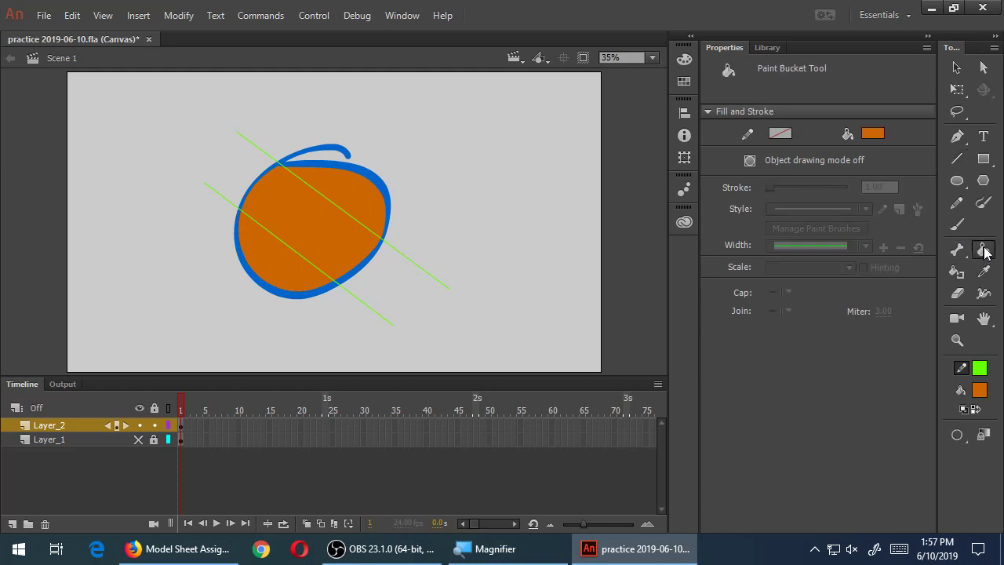
pyautogui.click(874, 134)
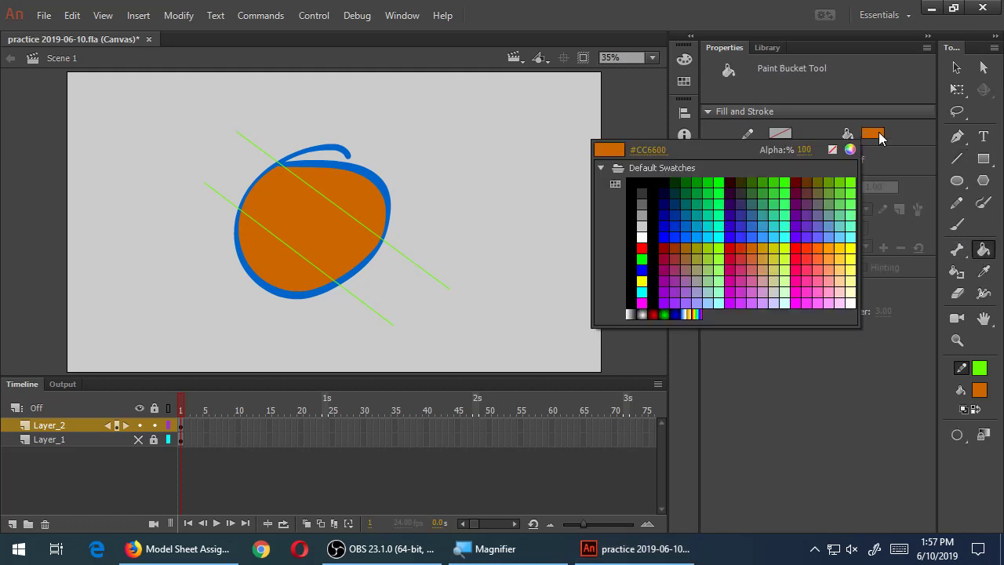
pyautogui.click(808, 247)
pyautogui.click(284, 272)
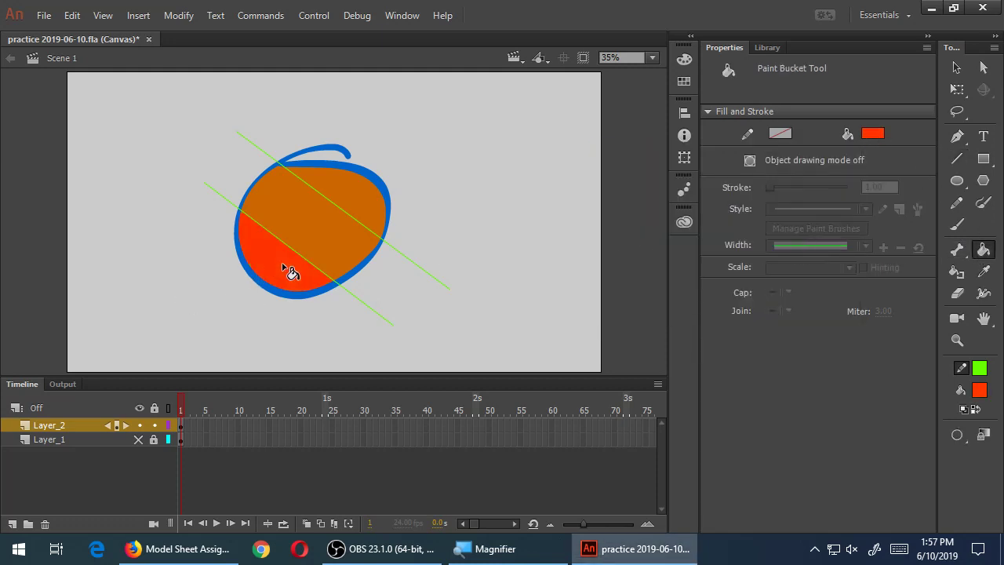
# Fill the ball's upper-right band with yellow #FFCC00
pyautogui.click(875, 134)
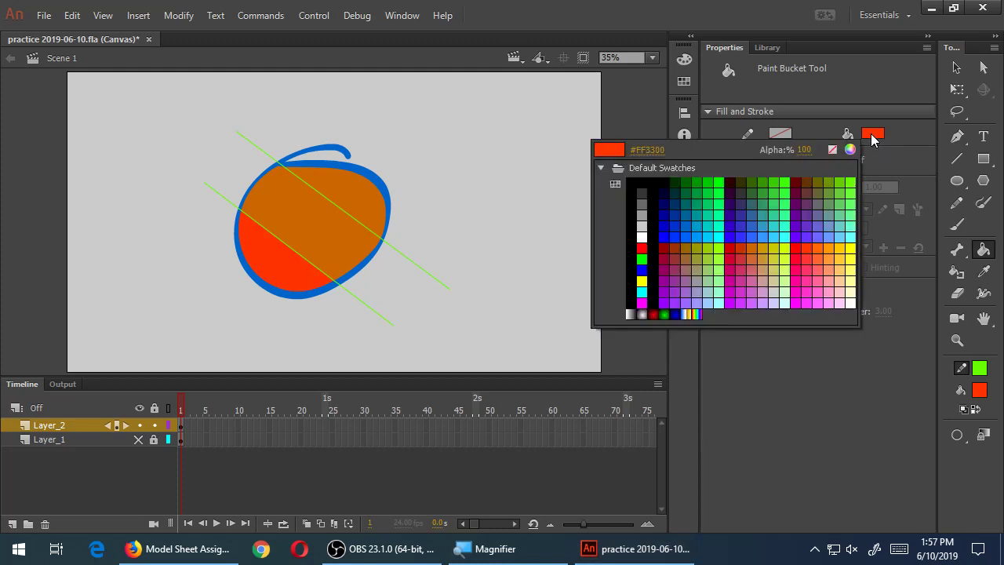
pyautogui.click(847, 247)
pyautogui.click(367, 207)
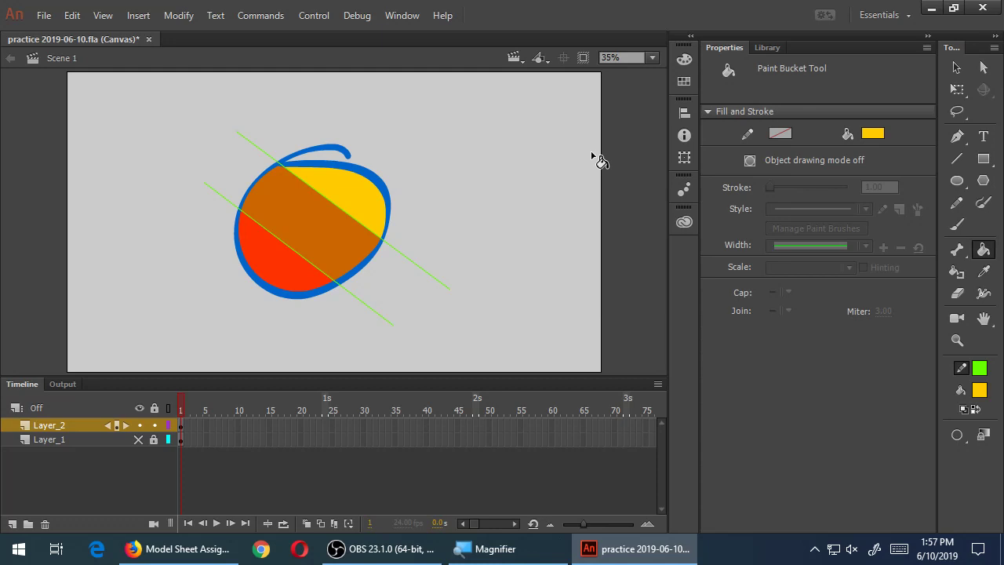
pyautogui.click(955, 69)
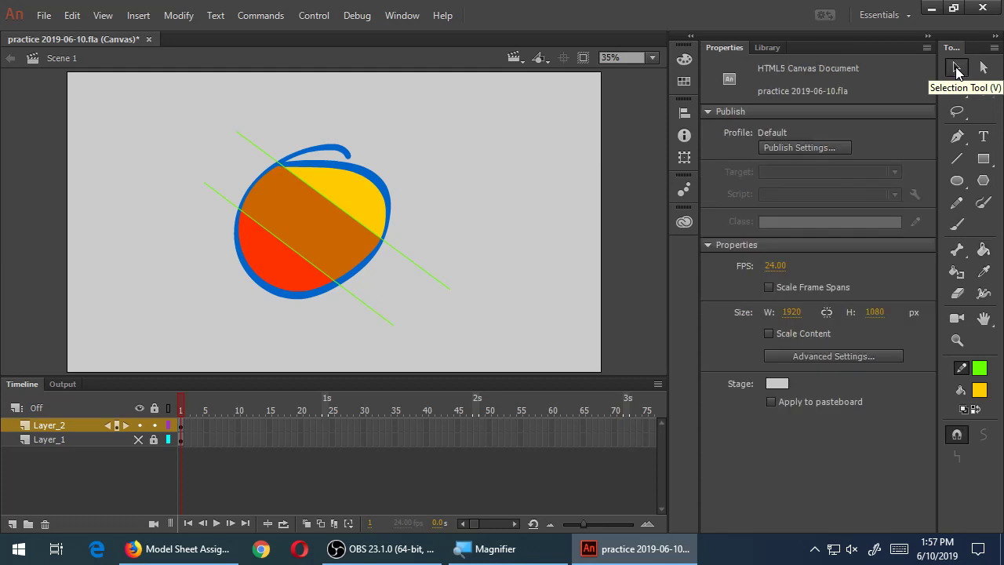
pyautogui.click(427, 274)
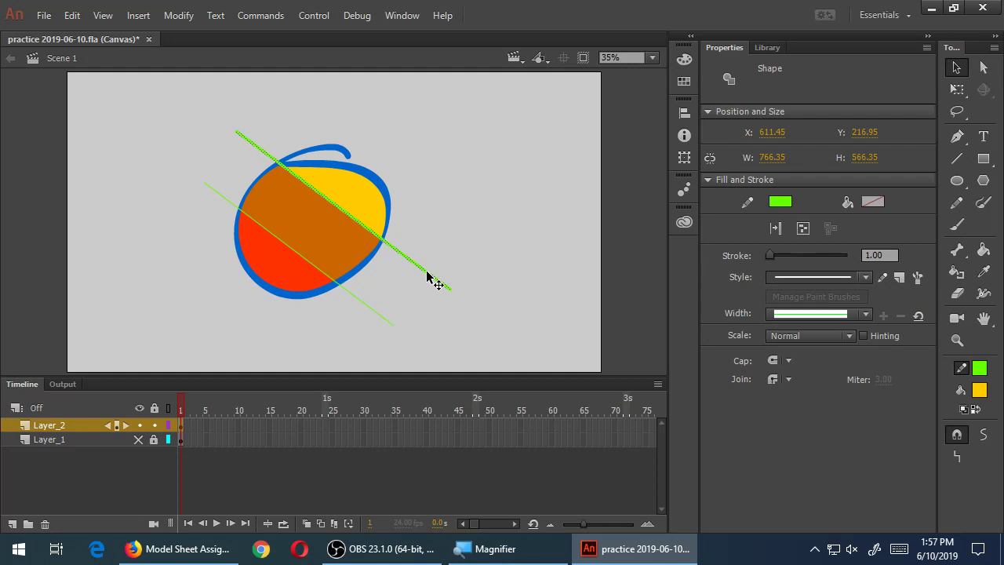
pyautogui.press('Delete')
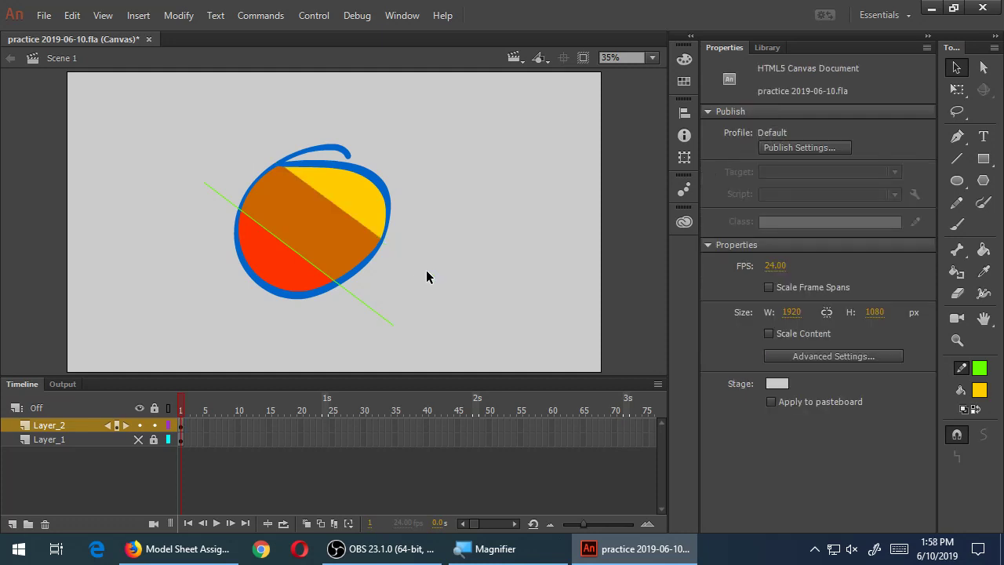
pyautogui.click(376, 317)
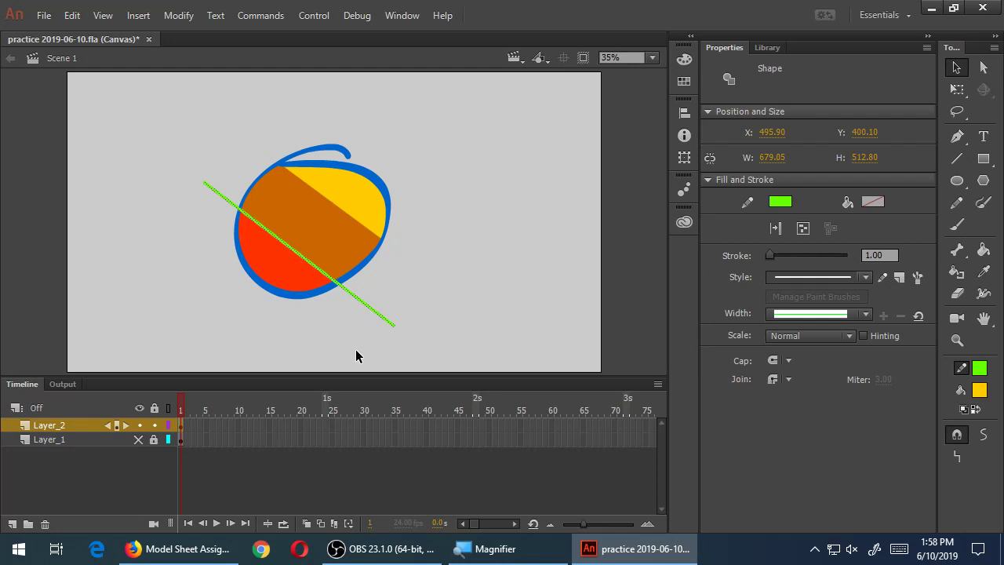
pyautogui.press('Delete')
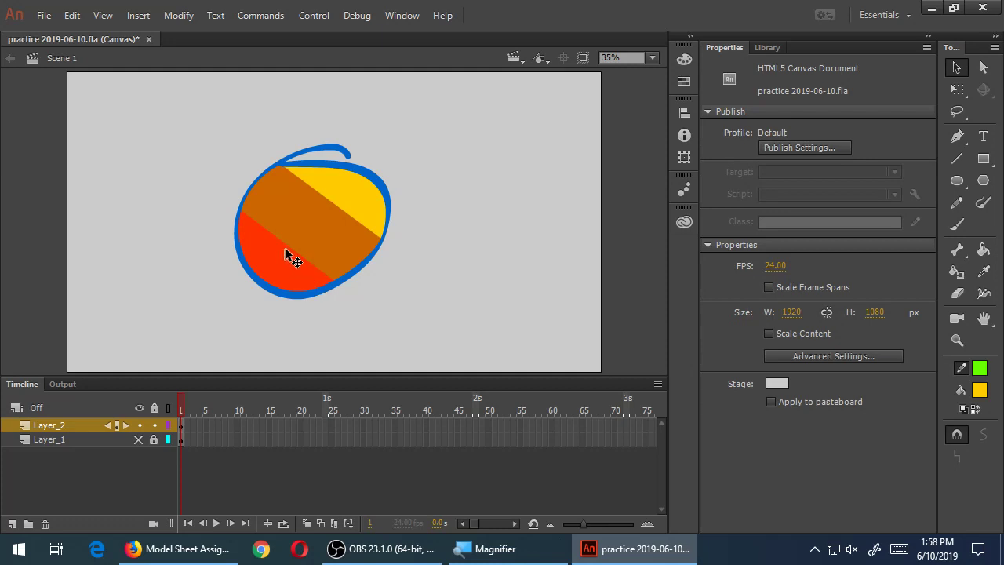
pyautogui.moveTo(289, 249); pyautogui.dragTo(282, 268)
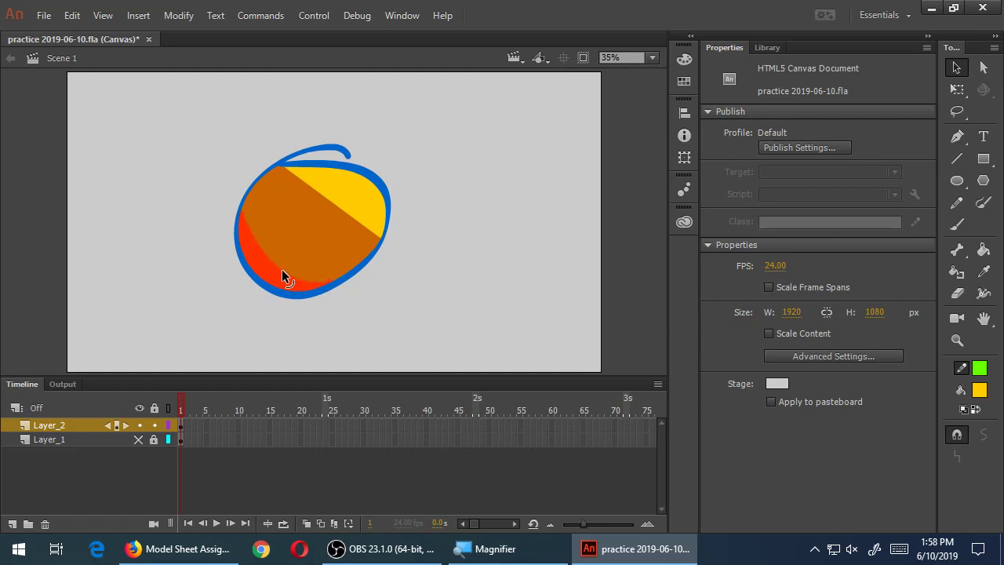
pyautogui.moveTo(349, 215); pyautogui.dragTo(367, 202)
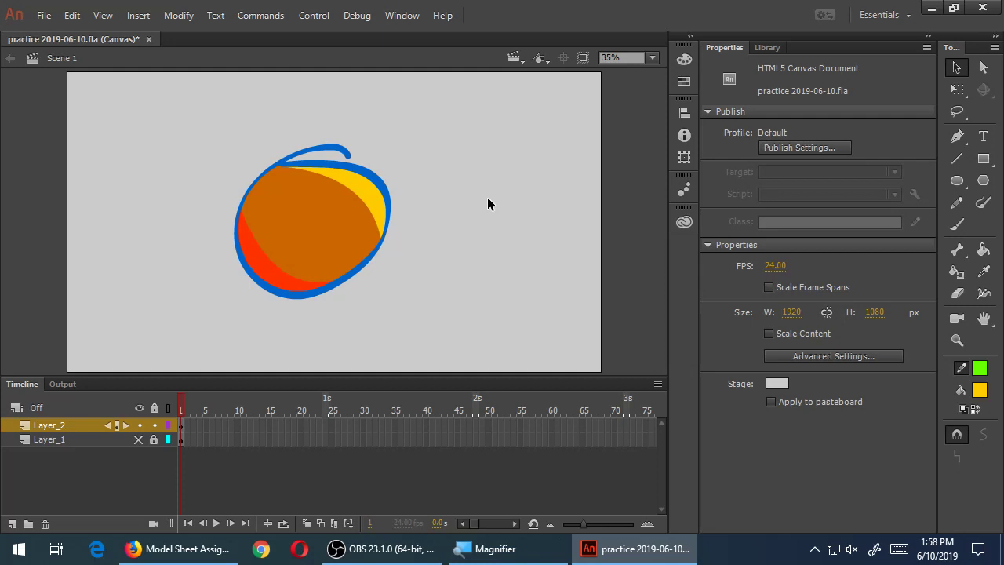
pyautogui.hotkey('ctrl', 'z')
pyautogui.hotkey('ctrl', 'z')
pyautogui.hotkey('ctrl', 'z')
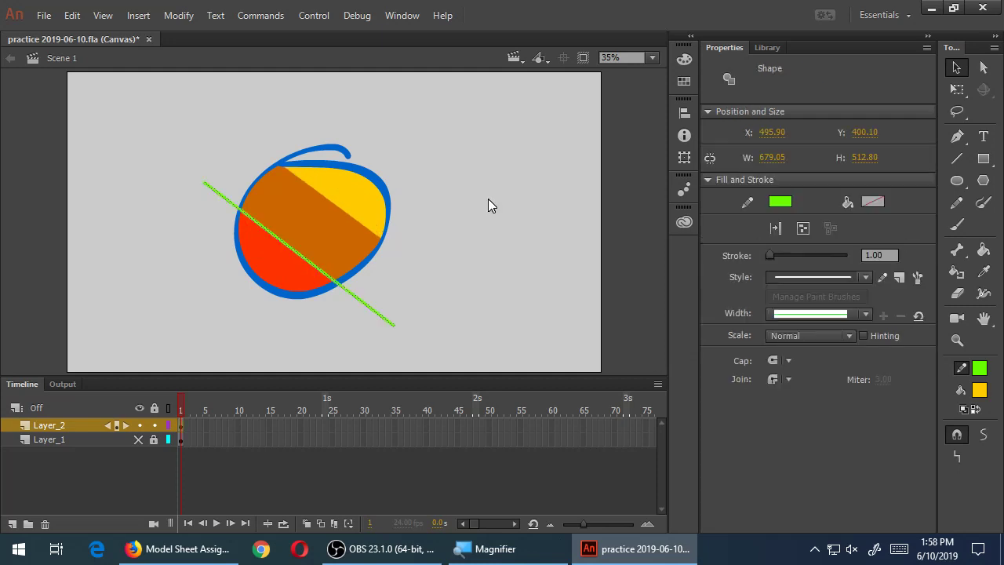
pyautogui.hotkey('ctrl', 'z')
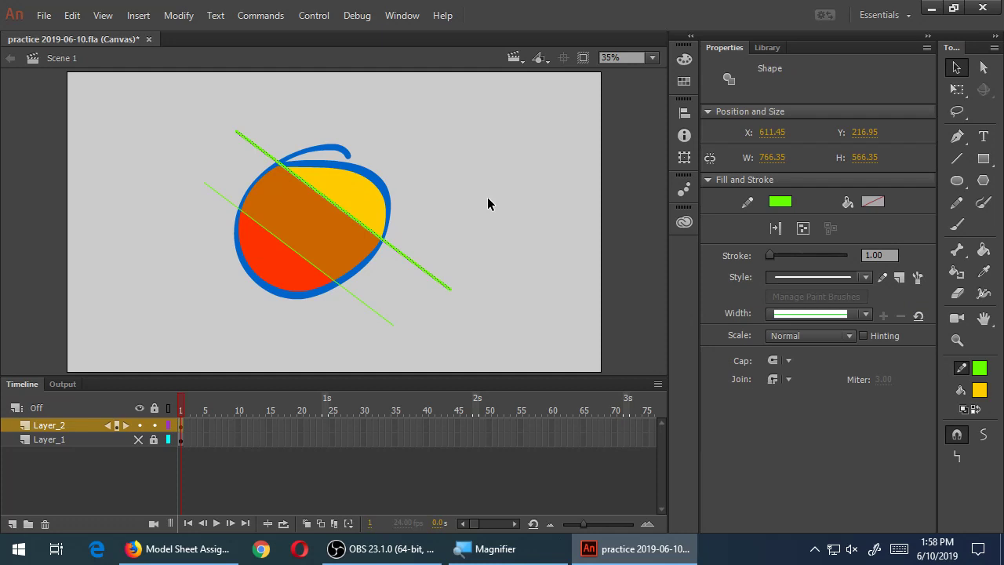
pyautogui.click(487, 197)
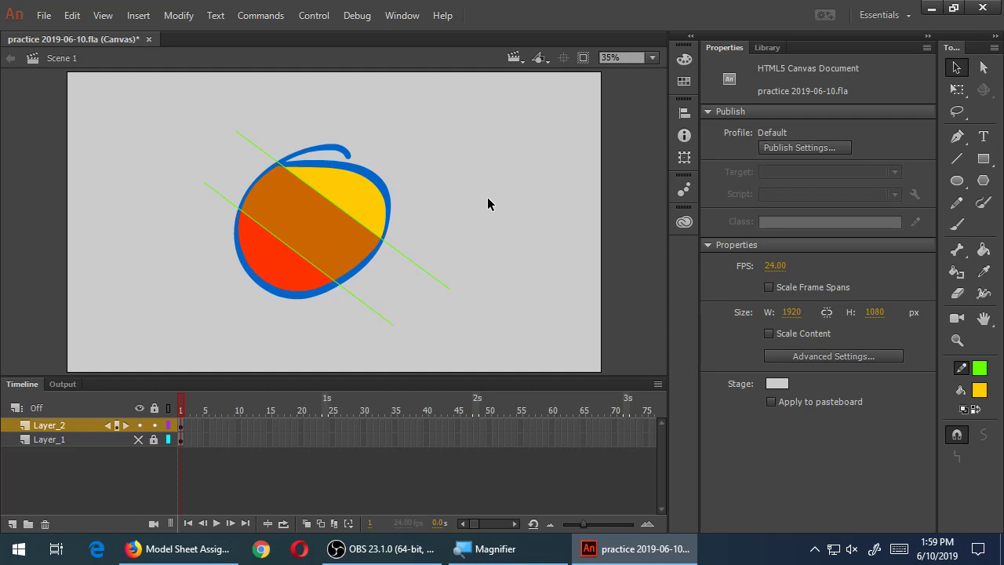
# Delete both green guide lines and curve the orange band's edges into the yellow and red
pyautogui.click(434, 281)
pyautogui.press('Delete')
pyautogui.click(379, 315)
pyautogui.press('Delete')
pyautogui.moveTo(349, 212); pyautogui.dragTo(360, 196)
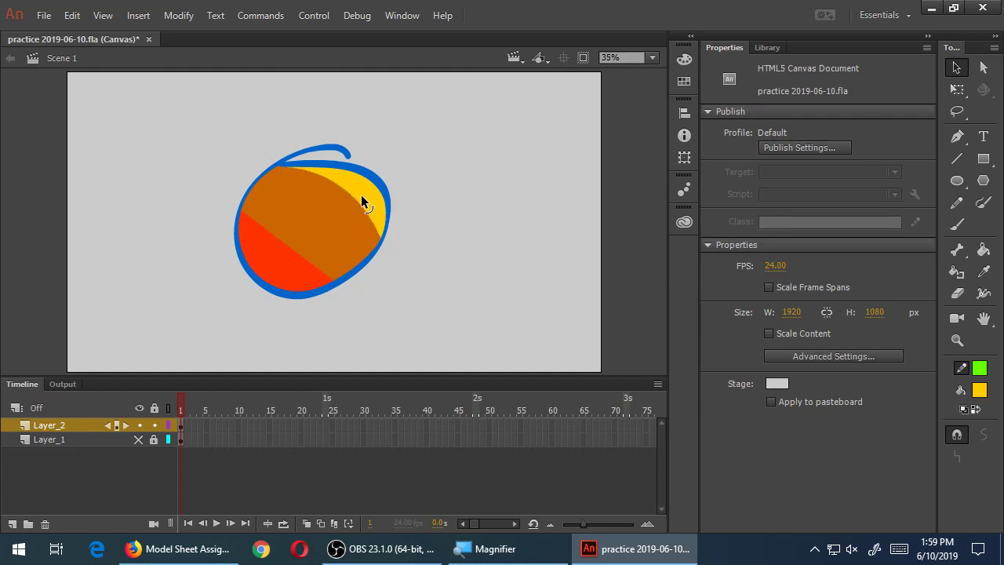
pyautogui.moveTo(296, 254); pyautogui.dragTo(286, 276)
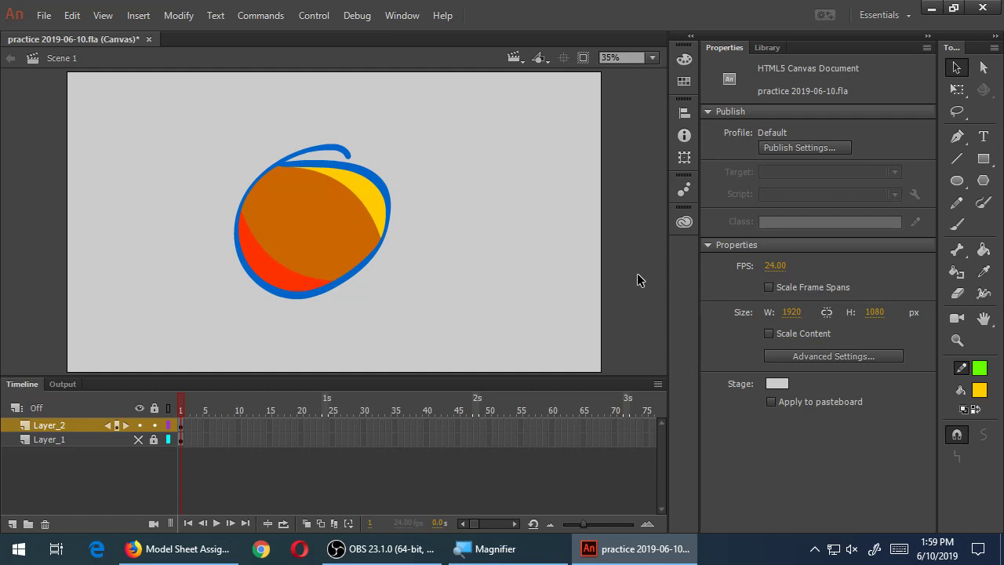
# Sample the ball's orange #CC6600 as the fill colour with the Eyedropper
pyautogui.click(985, 272)
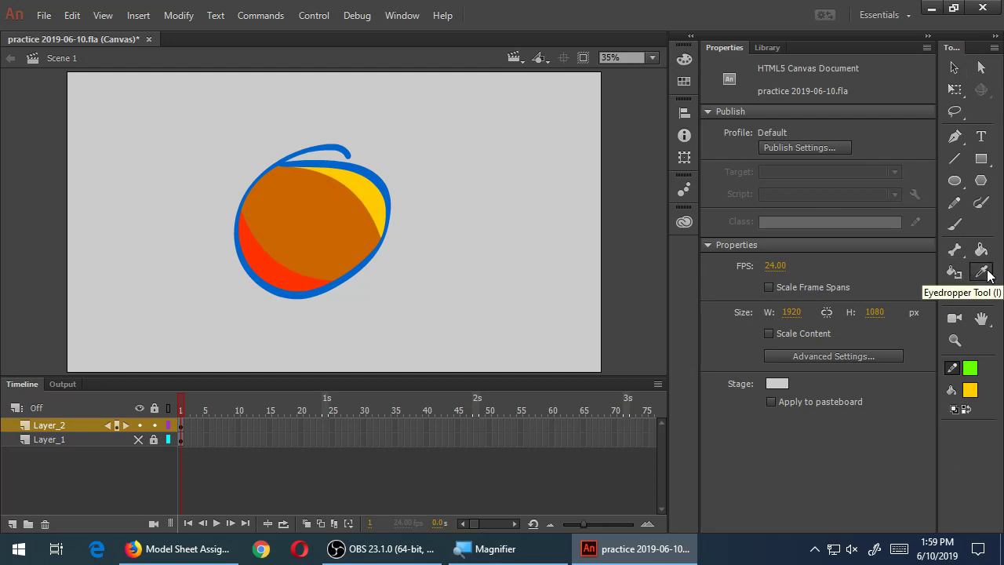
pyautogui.click(316, 228)
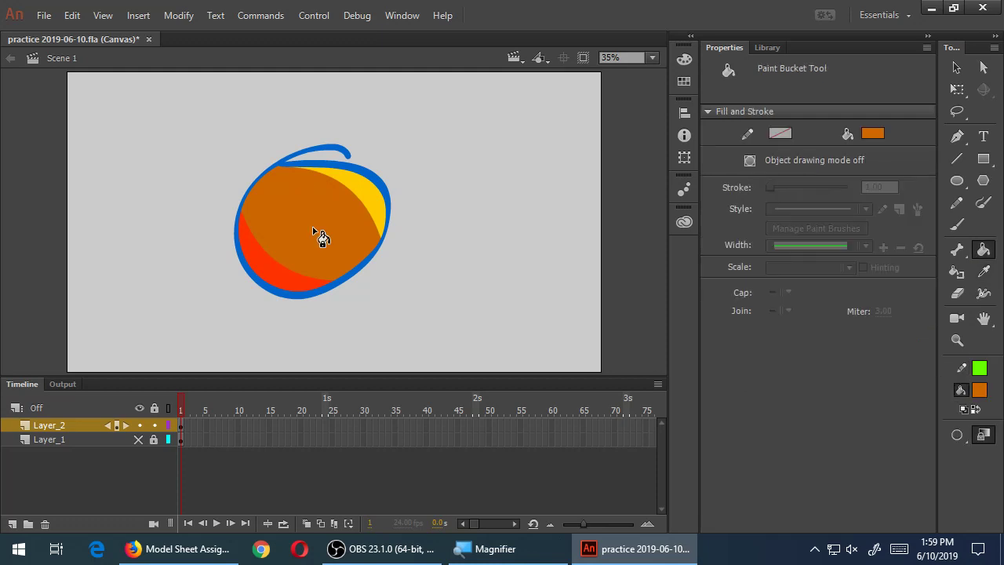
pyautogui.click(872, 134)
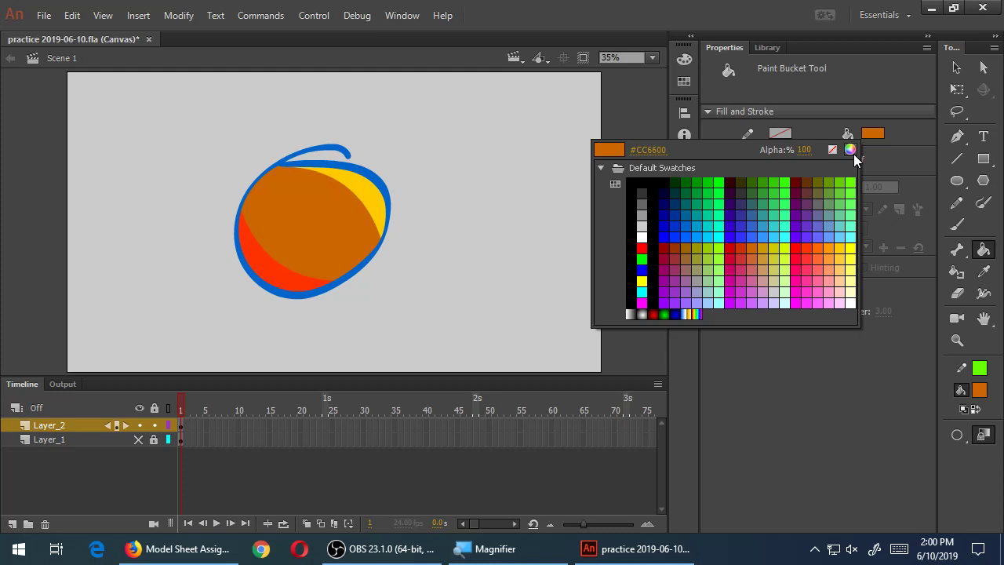
# Set the fill to brighter orange FD7F00 (99% brightness) and repaint the yellow band
pyautogui.click(850, 150)
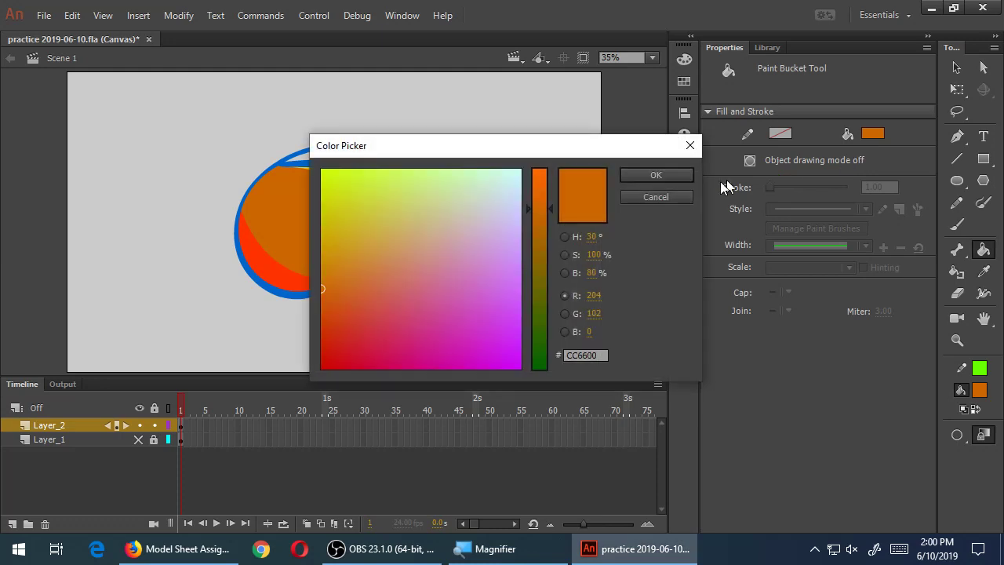
pyautogui.moveTo(562, 152); pyautogui.dragTo(821, 195)
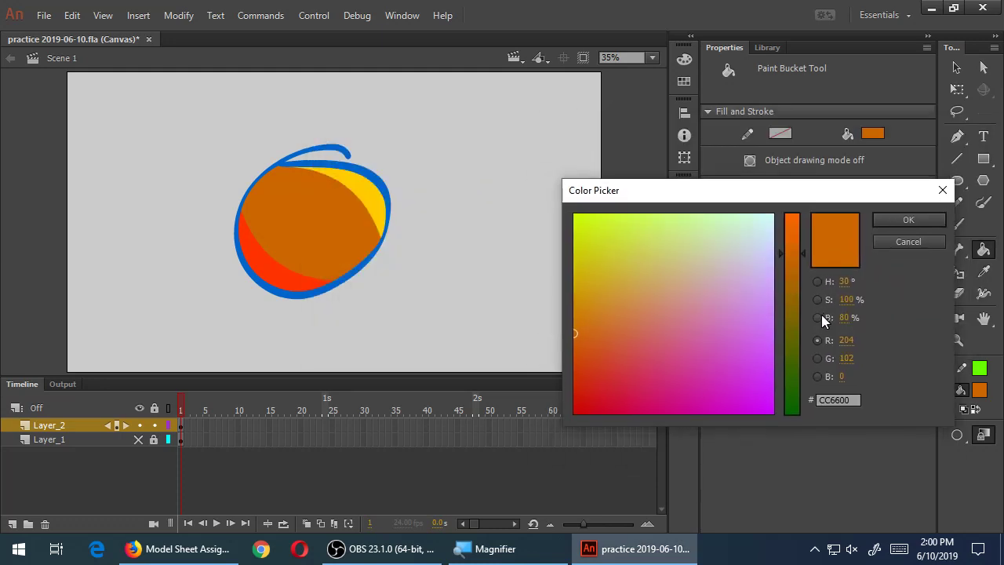
pyautogui.click(818, 318)
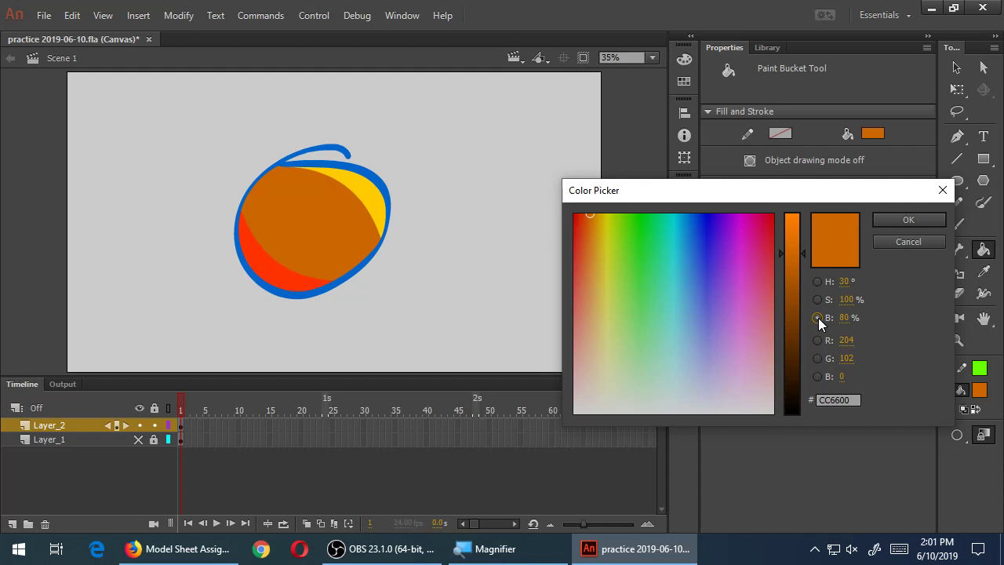
pyautogui.moveTo(804, 253); pyautogui.dragTo(801, 215)
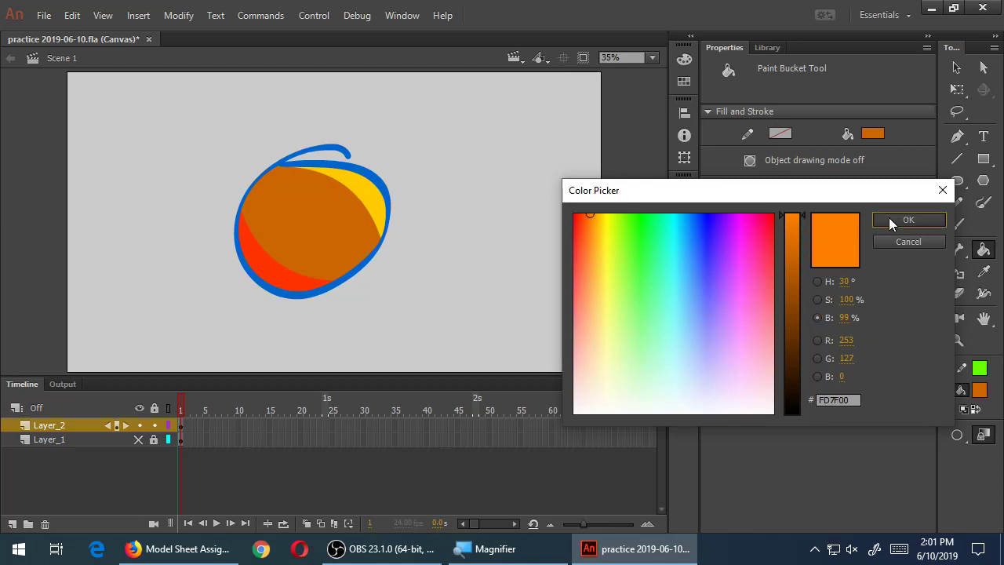
pyautogui.click(889, 221)
pyautogui.click(371, 192)
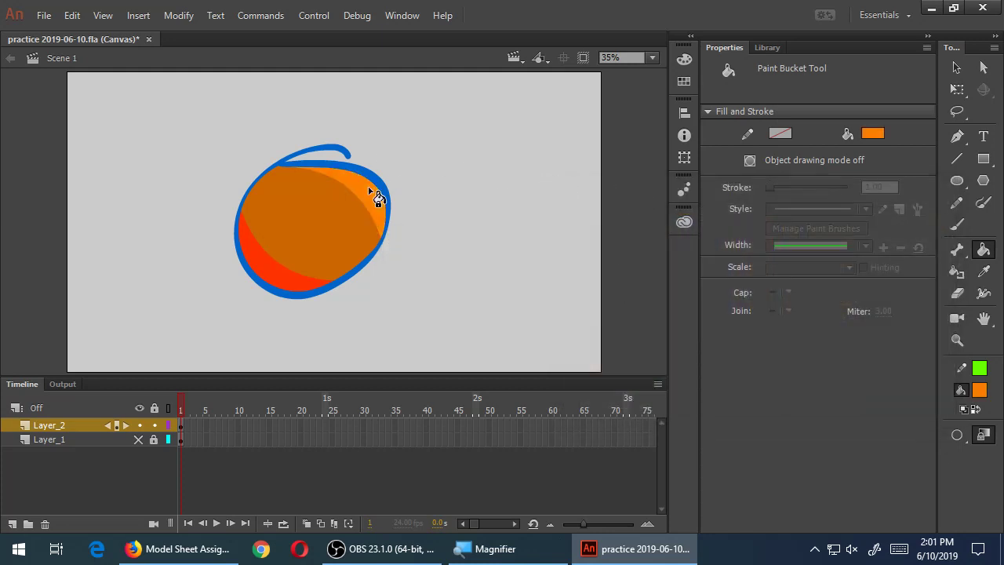
# Set the fill to dark brown #5F3000 and paint the red lower-left band as shadow
pyautogui.click(874, 134)
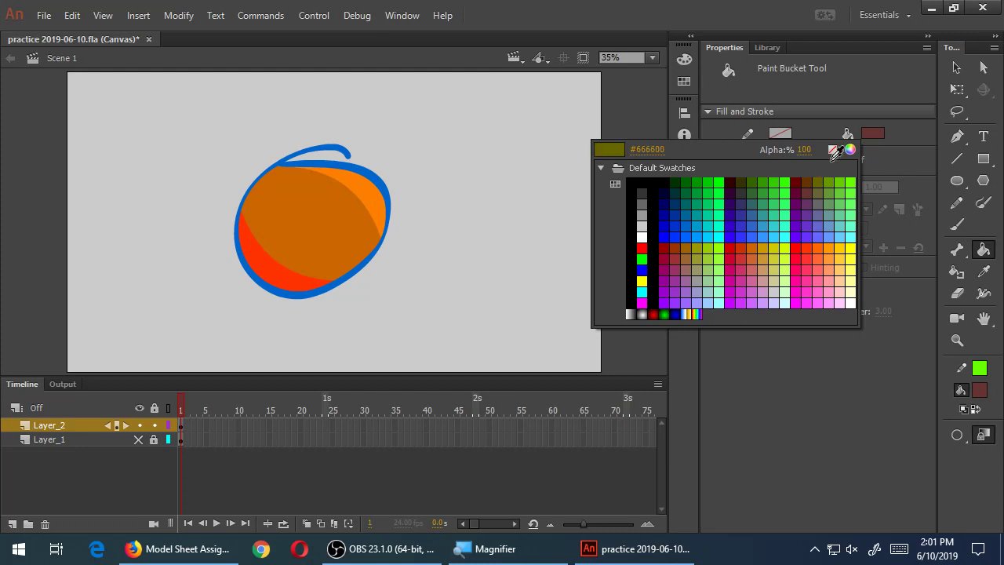
pyautogui.click(850, 149)
pyautogui.moveTo(803, 224); pyautogui.dragTo(803, 338)
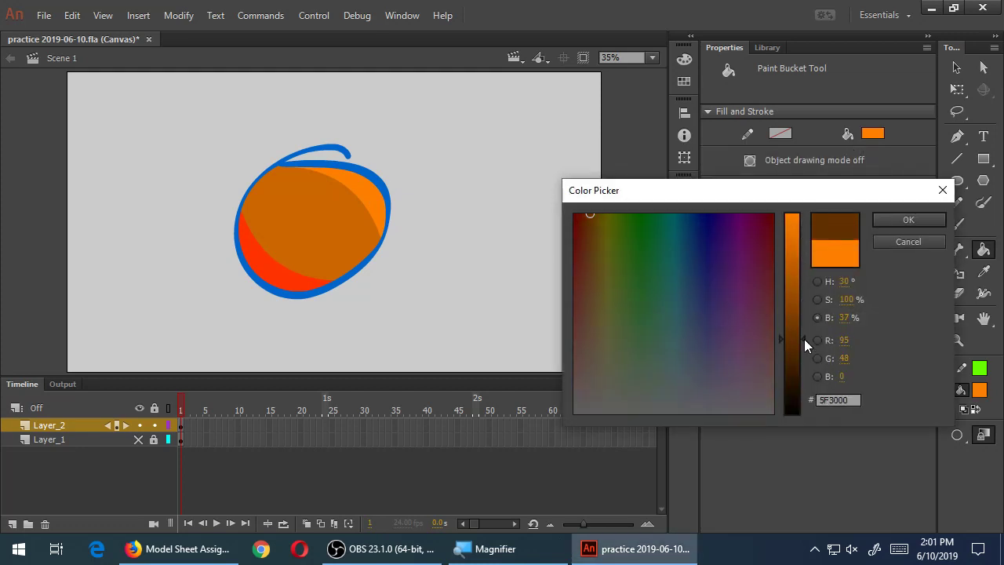
pyautogui.click(919, 220)
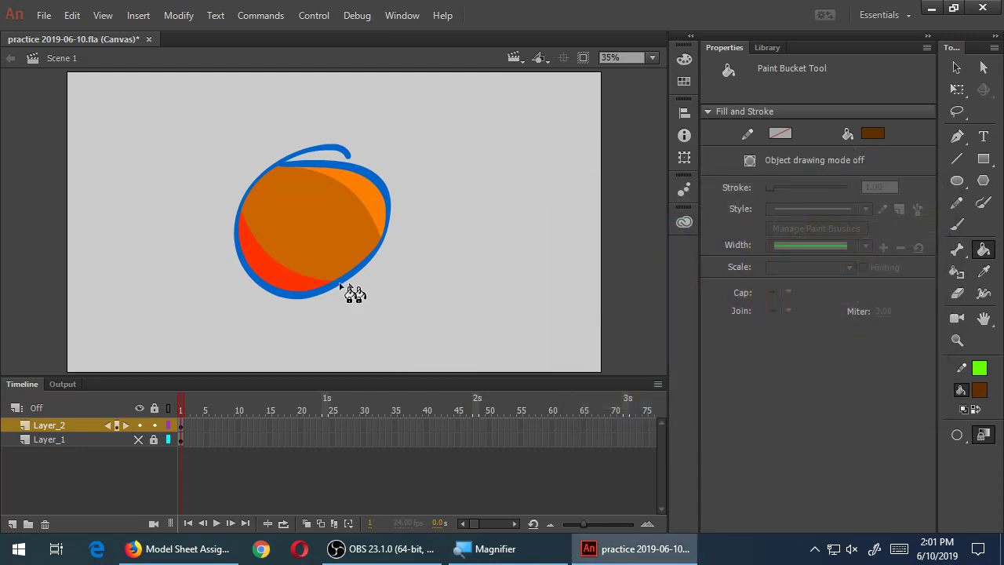
pyautogui.click(300, 285)
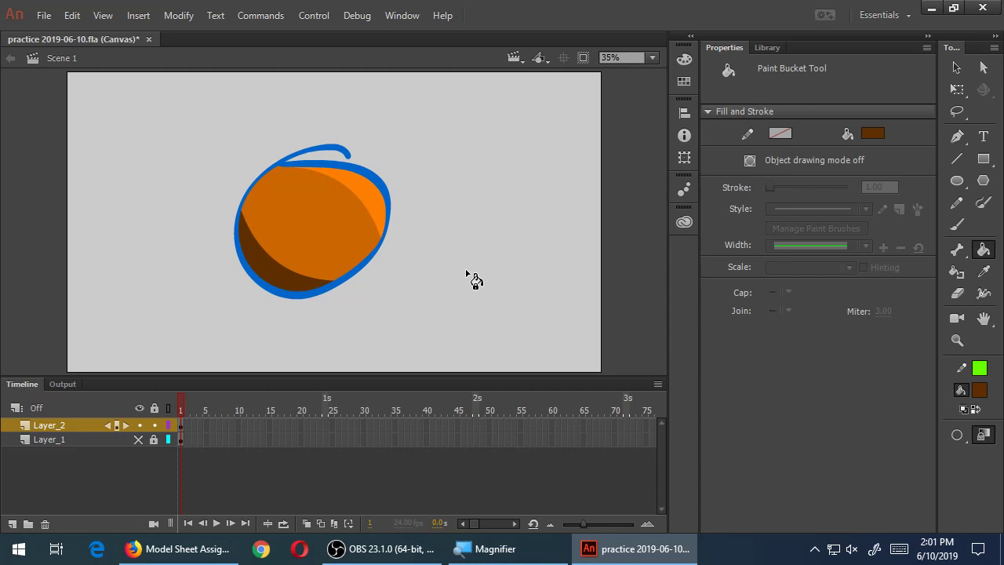
# Select the Brush tool with a dark grey fill colour
pyautogui.press('b')
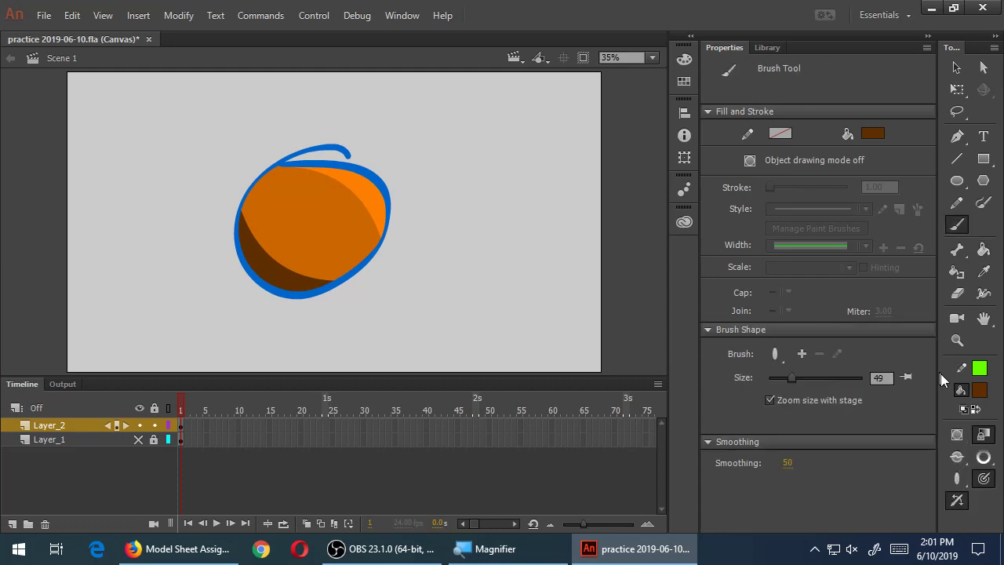
pyautogui.click(980, 390)
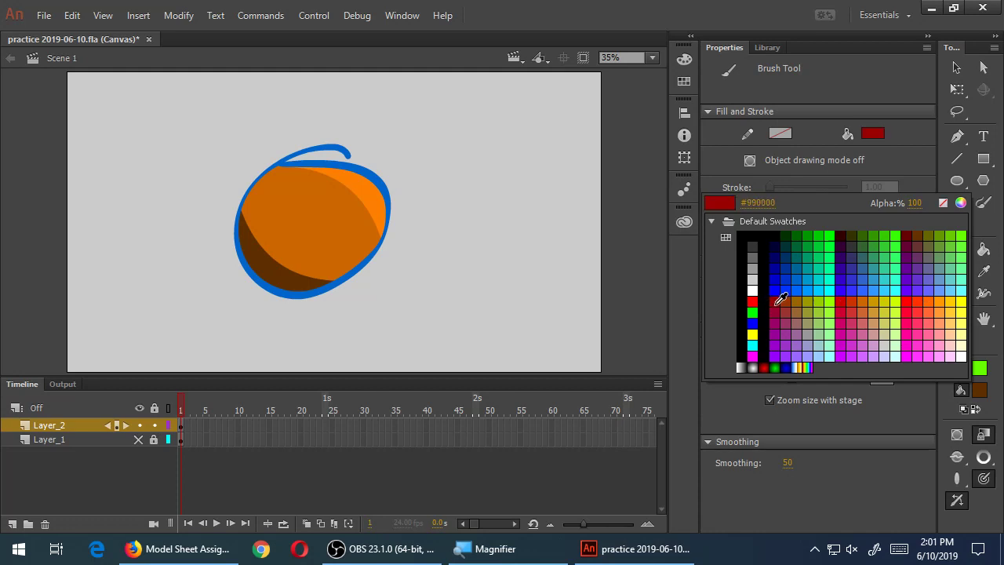
pyautogui.click(752, 247)
# Sketch a light bulb near the stage's top right, with long rays radiating to its left
pyautogui.moveTo(549, 127)
pyautogui.mouseDown()
pyautogui.moveTo(574, 116)
pyautogui.moveTo(561, 155)
pyautogui.moveTo(562, 125)
pyautogui.mouseUp()
pyautogui.moveTo(540, 75)
pyautogui.mouseDown()
pyautogui.moveTo(541, 105)
pyautogui.moveTo(588, 76)
pyautogui.moveTo(600, 91)
pyautogui.mouseUp()
pyautogui.moveTo(584, 118); pyautogui.dragTo(601, 123)
pyautogui.moveTo(589, 132); pyautogui.dragTo(602, 146)
pyautogui.moveTo(530, 149); pyautogui.dragTo(483, 172)
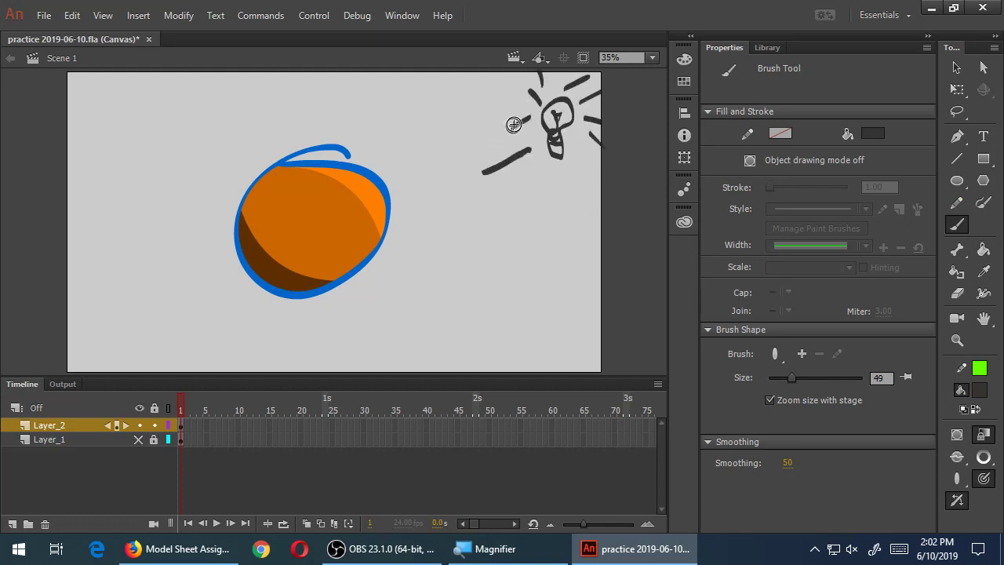
pyautogui.moveTo(530, 129); pyautogui.dragTo(457, 150)
pyautogui.moveTo(509, 123); pyautogui.dragTo(443, 131)
pyautogui.moveTo(490, 86); pyautogui.dragTo(411, 123)
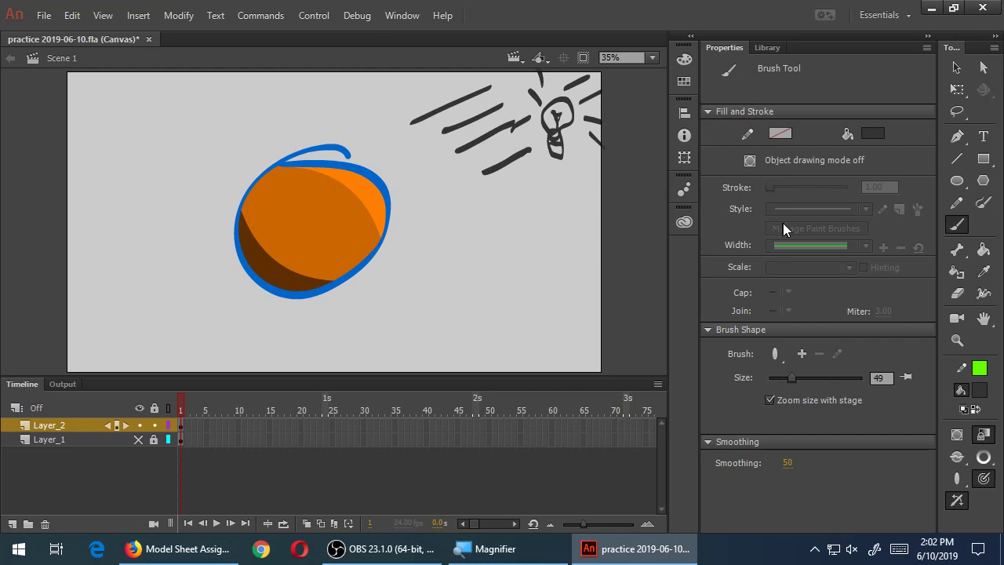
# Sample the ball's orange, lower its saturation, and fill the right highlight with the paler orange
pyautogui.press('i')
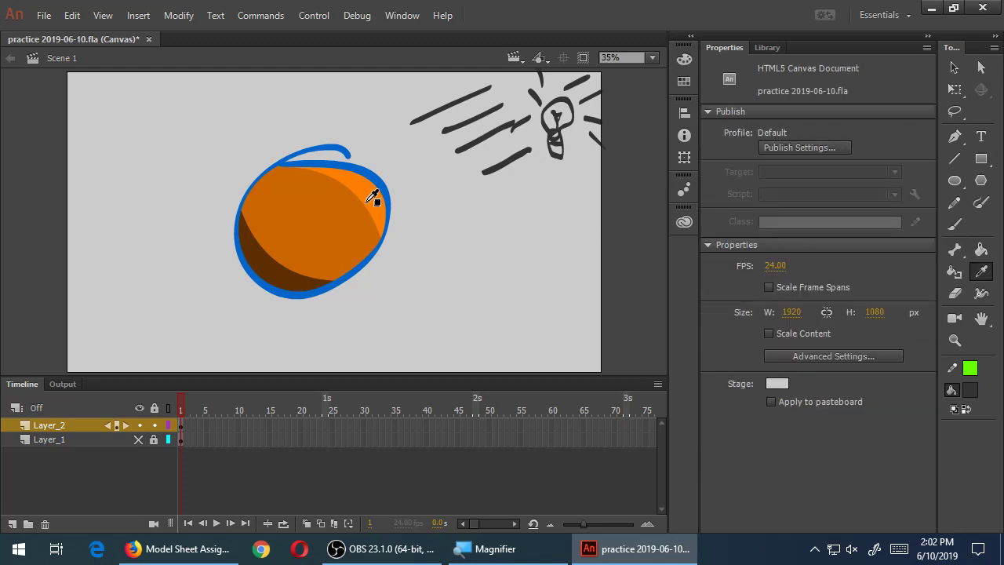
pyautogui.click(374, 209)
pyautogui.click(873, 133)
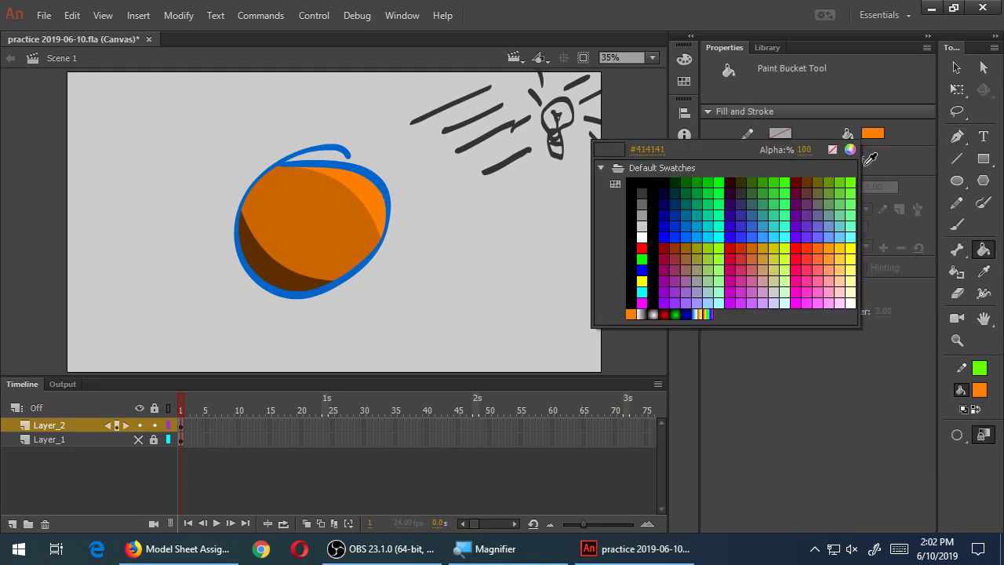
pyautogui.click(853, 153)
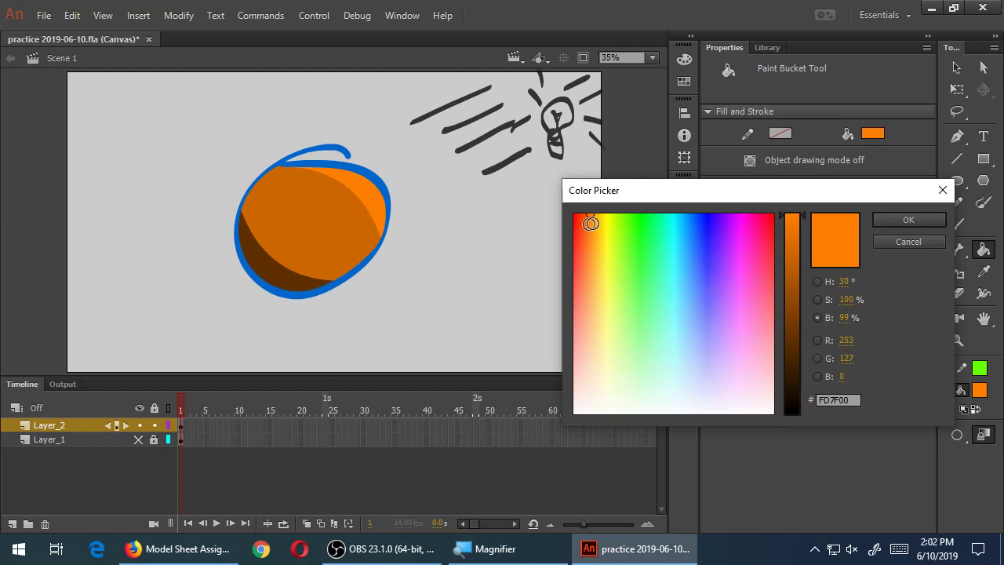
pyautogui.click(817, 299)
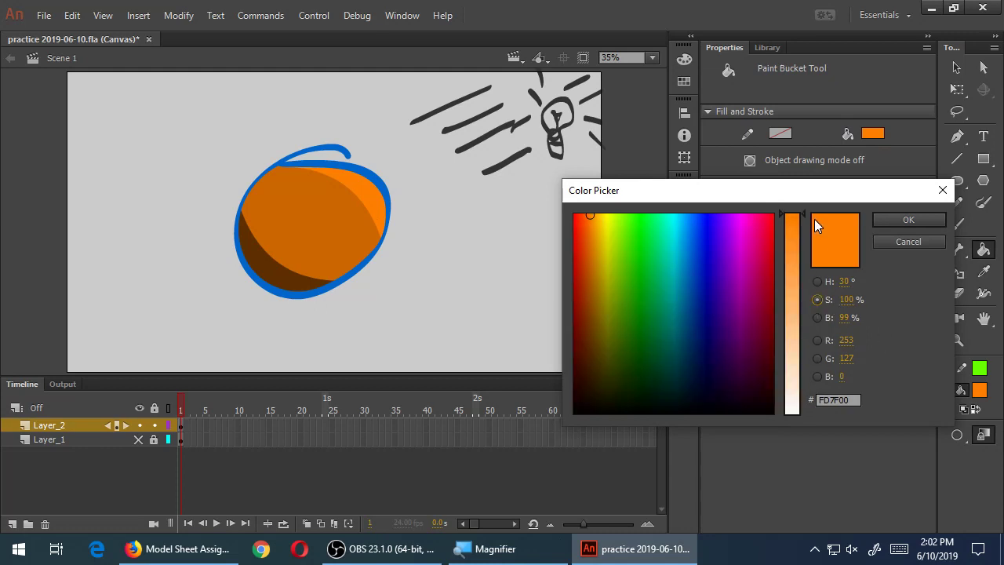
pyautogui.moveTo(802, 217); pyautogui.dragTo(802, 286)
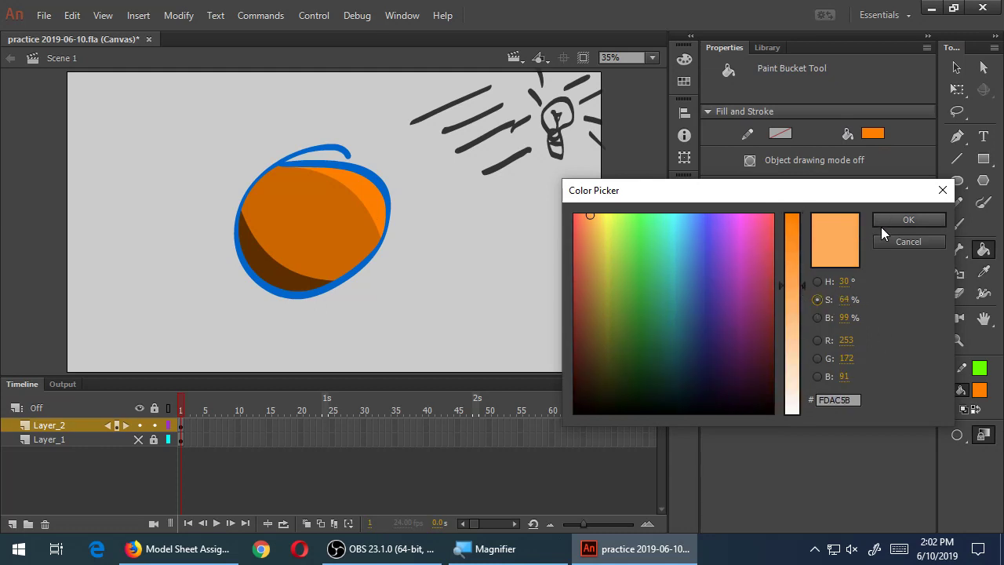
pyautogui.click(908, 219)
pyautogui.click(381, 206)
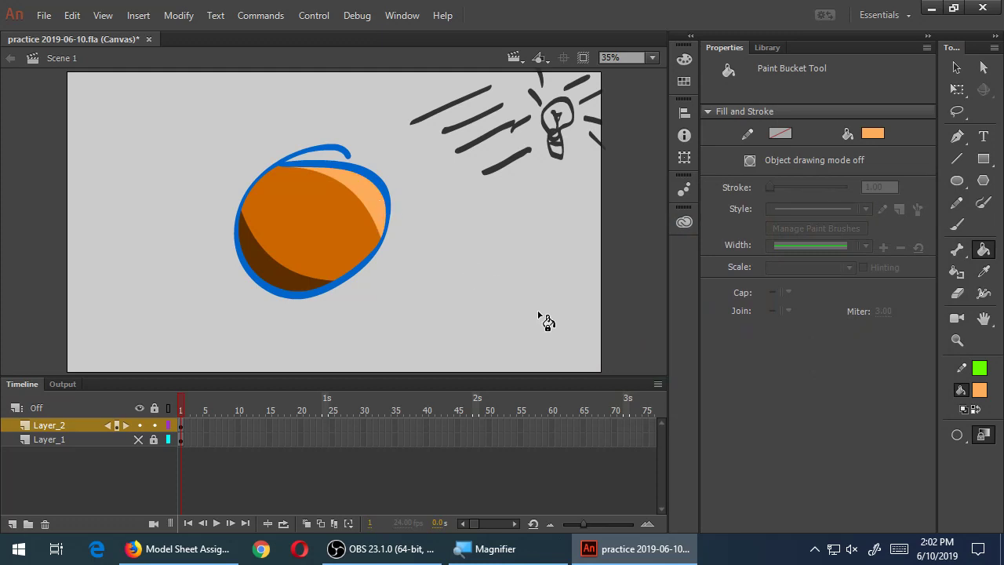
# Reopen the Color Picker, view the brightness option, then cancel without changing the colour
pyautogui.click(872, 134)
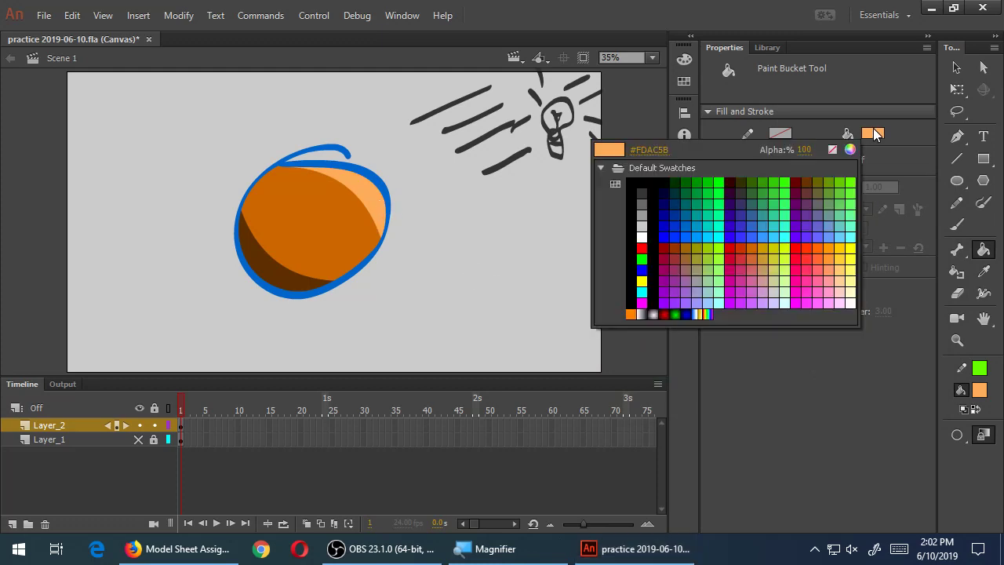
pyautogui.click(848, 149)
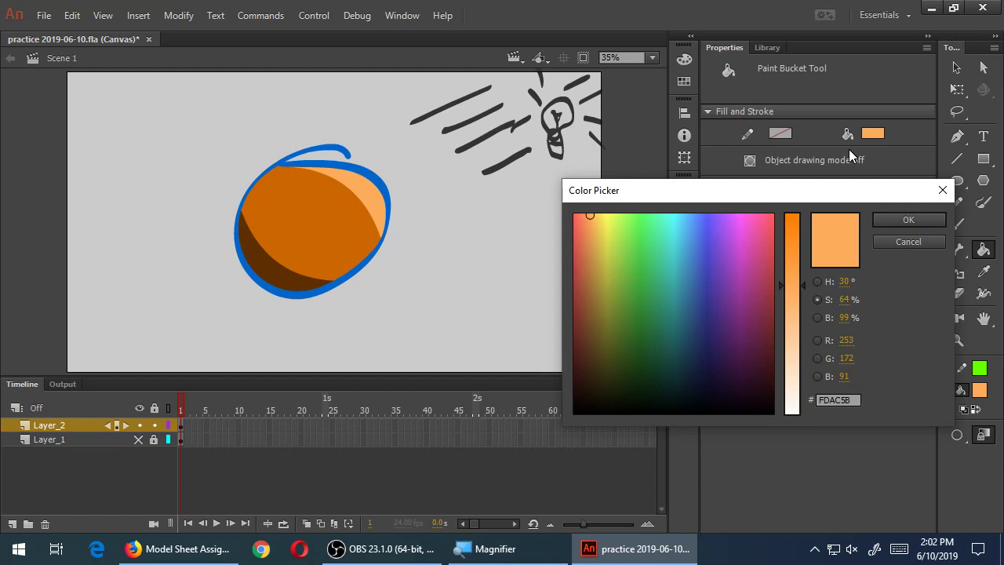
pyautogui.click(827, 319)
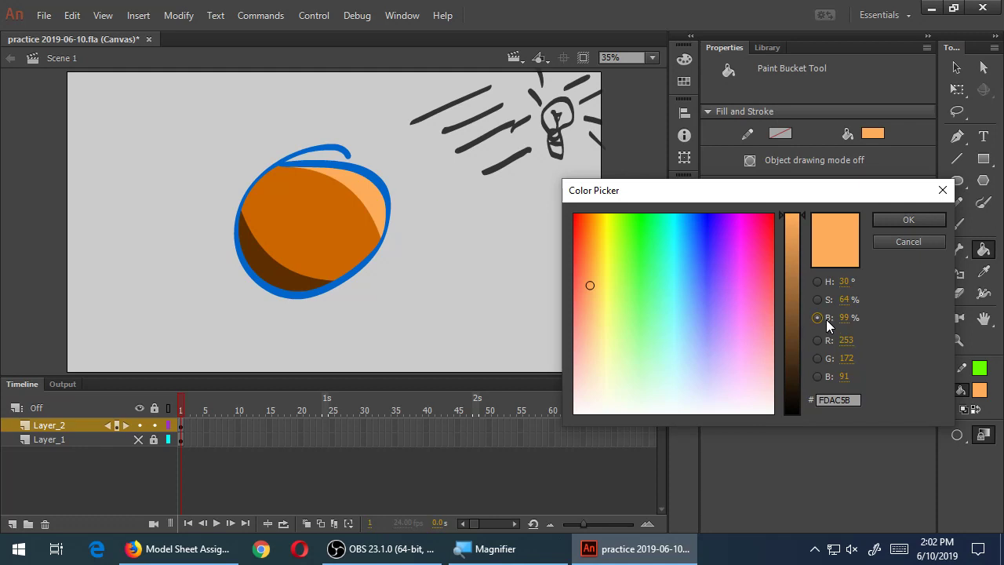
pyautogui.click(908, 241)
# Sample the ball's dark orange, try brightness and saturation tweaks, then cancel and keep it
pyautogui.press('i')
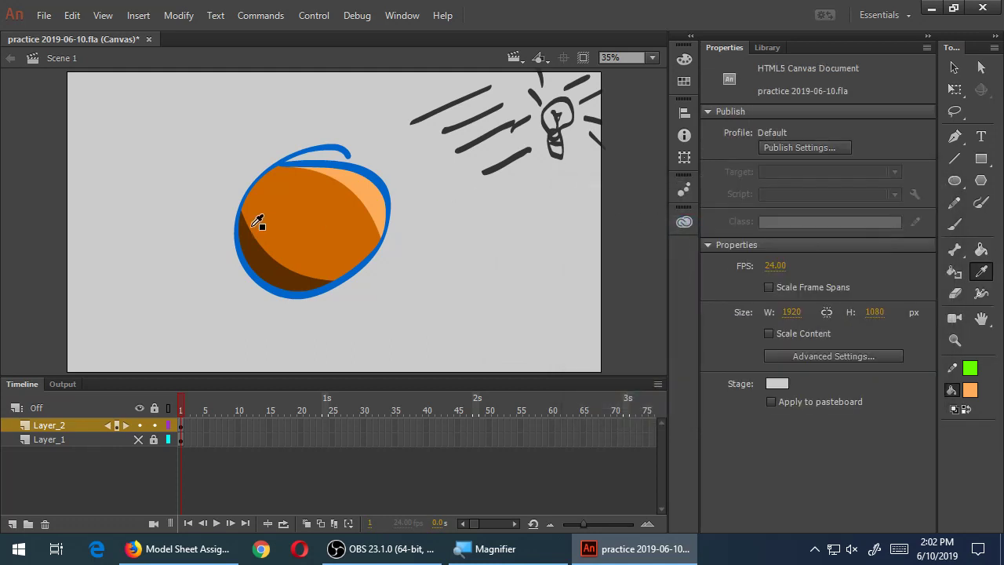
pyautogui.click(327, 229)
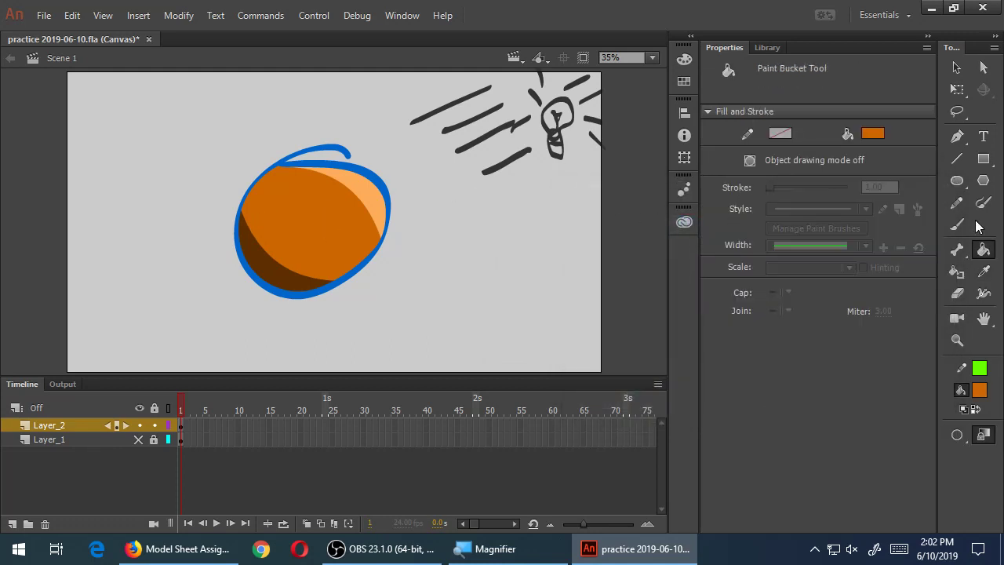
pyautogui.click(874, 131)
pyautogui.click(853, 147)
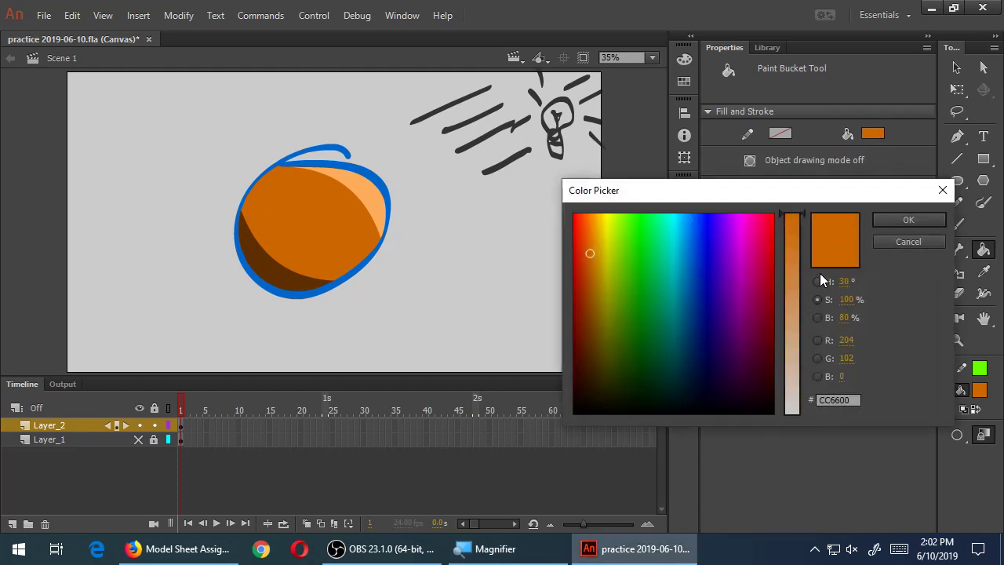
pyautogui.click(823, 318)
pyautogui.moveTo(793, 251); pyautogui.dragTo(800, 214)
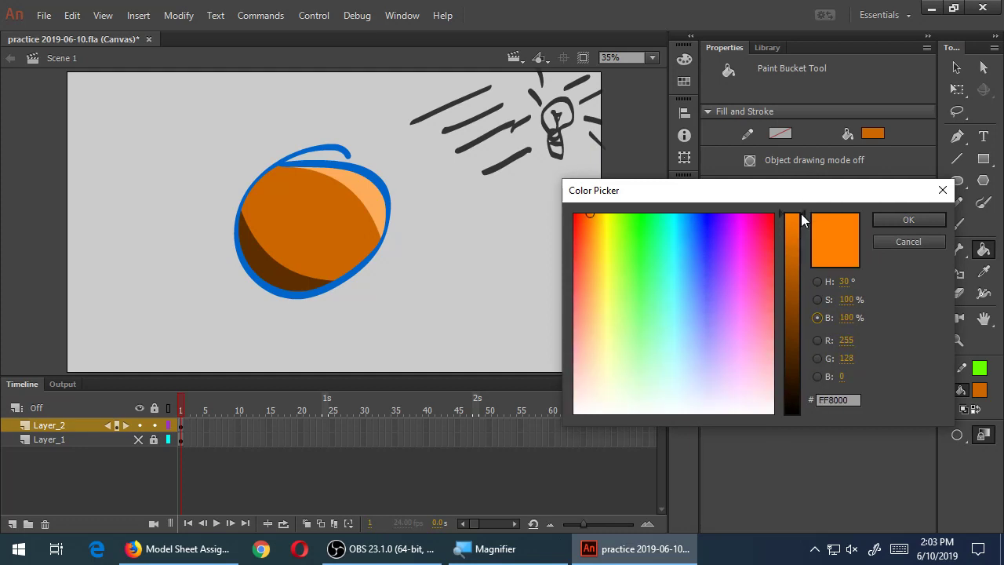
pyautogui.click(818, 298)
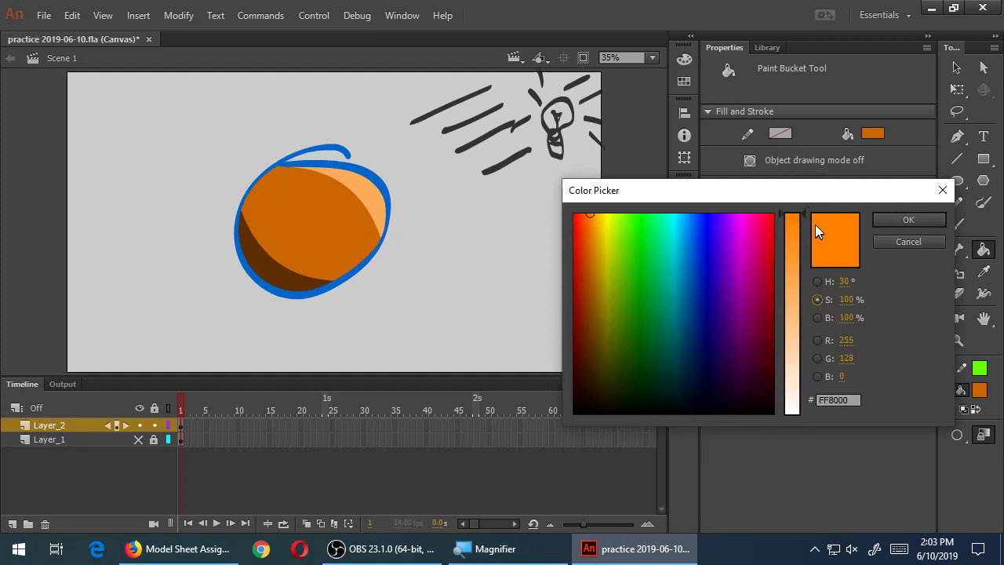
pyautogui.moveTo(805, 212)
pyautogui.mouseDown()
pyautogui.moveTo(802, 418)
pyautogui.moveTo(805, 210)
pyautogui.mouseUp()
pyautogui.click(818, 316)
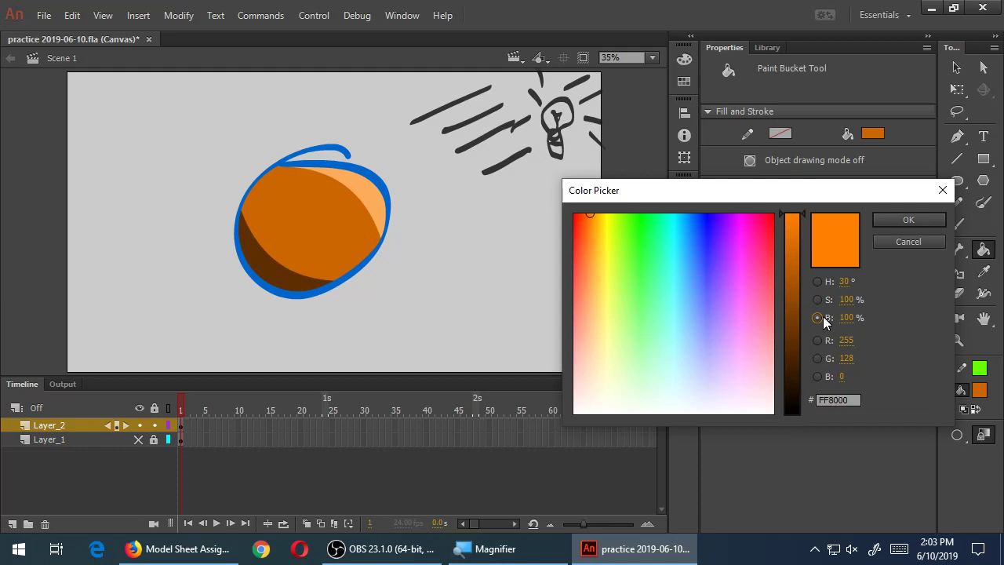
pyautogui.click(821, 299)
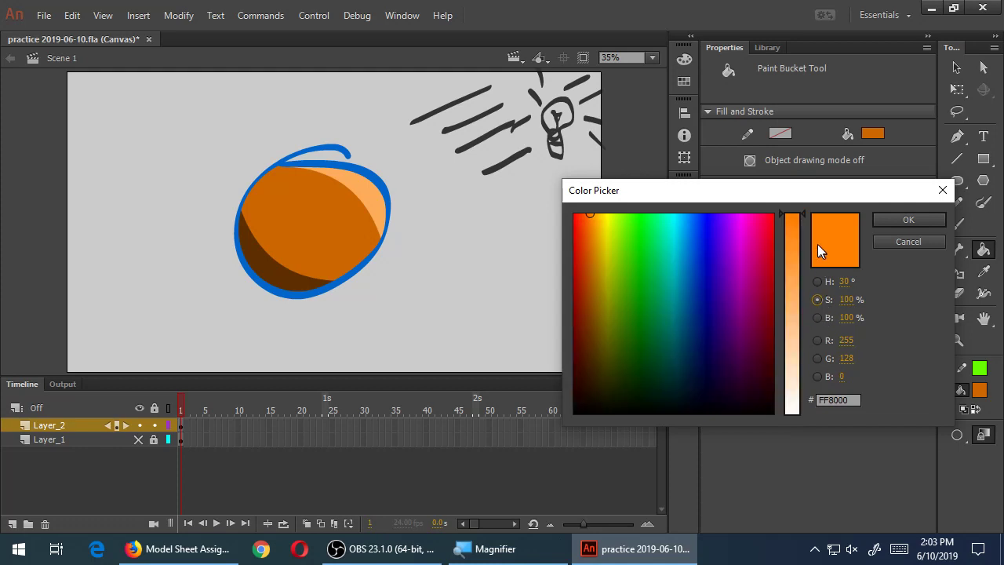
pyautogui.moveTo(805, 216)
pyautogui.mouseDown()
pyautogui.moveTo(810, 395)
pyautogui.moveTo(809, 190)
pyautogui.mouseUp()
pyautogui.click(897, 241)
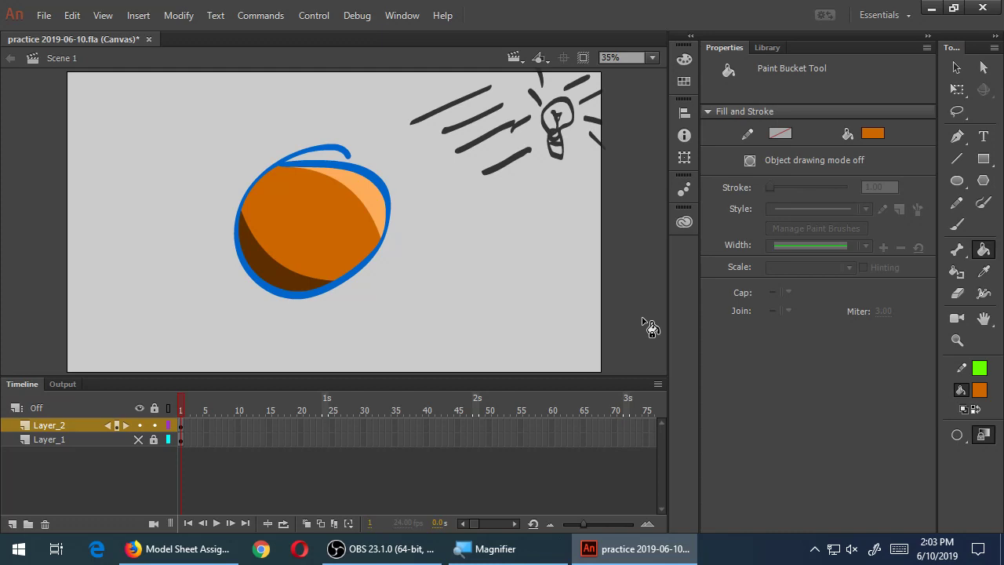
# Add Layer_3 between Layer_2 and Layer_1 and set the brush to the shadow's dark brown
pyautogui.click(11, 523)
pyautogui.moveTo(70, 431); pyautogui.dragTo(160, 436)
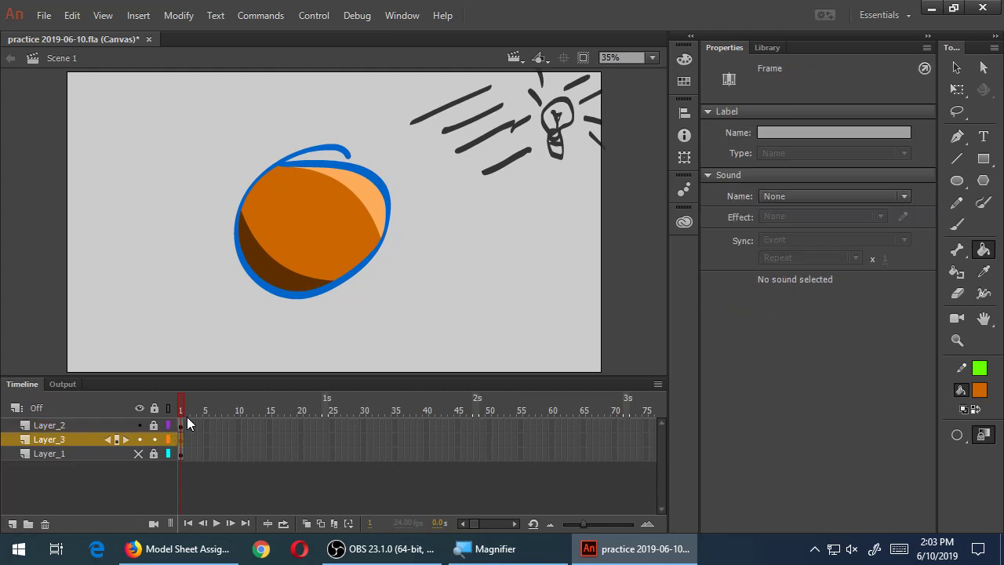
pyautogui.press('b')
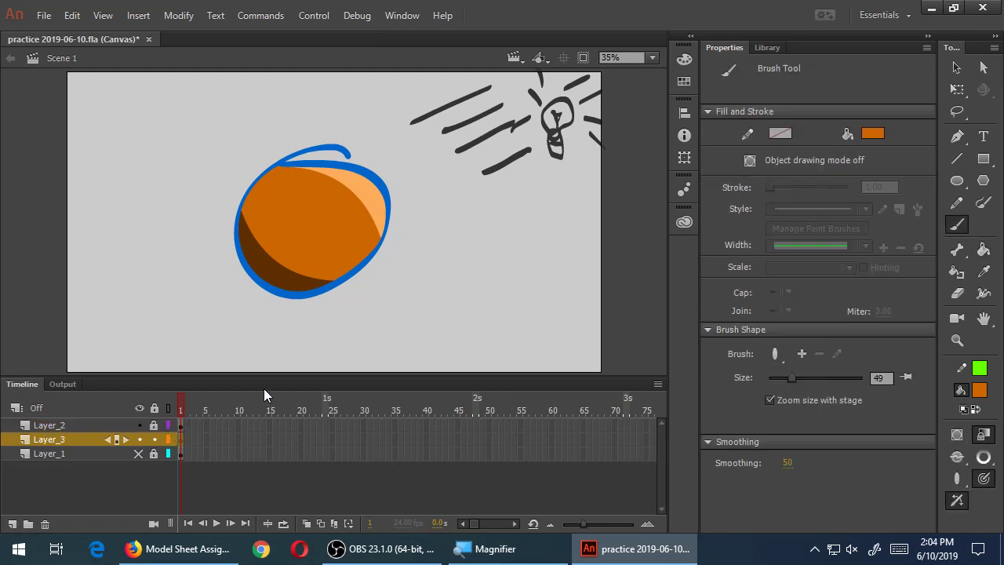
pyautogui.click(980, 392)
pyautogui.click(277, 271)
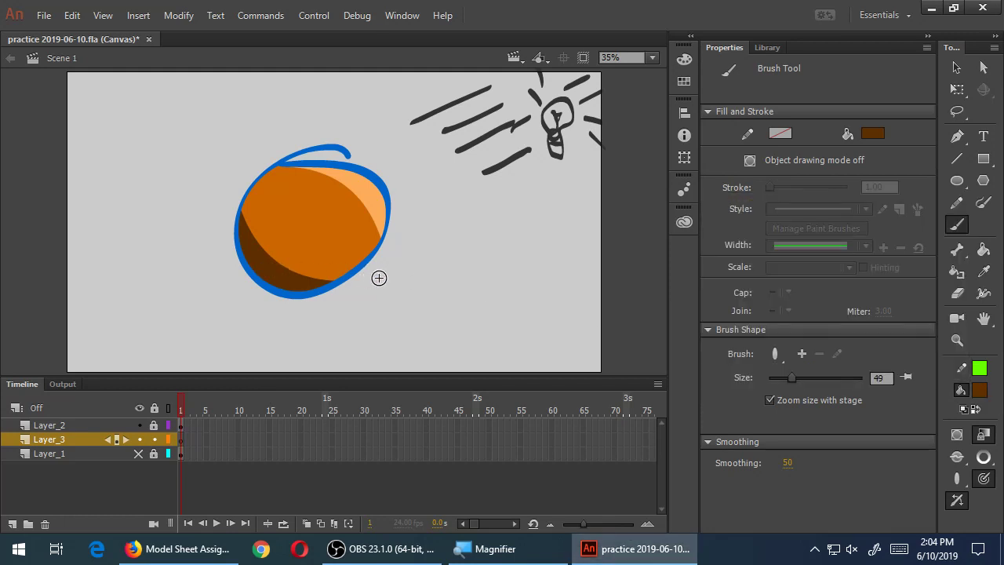
# Brush a solid dark brown shadow under the ball's lower left, undoing the stray hatching strokes
pyautogui.moveTo(285, 280)
pyautogui.mouseDown()
pyautogui.moveTo(238, 290)
pyautogui.moveTo(279, 303)
pyautogui.moveTo(304, 289)
pyautogui.mouseUp()
pyautogui.hotkey('ctrl', 'z')
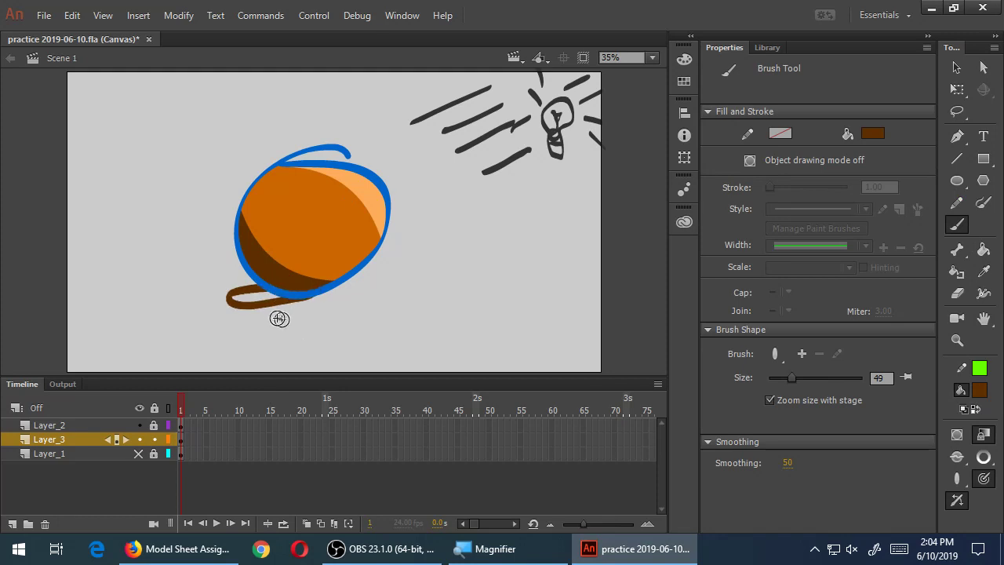
pyautogui.moveTo(242, 295)
pyautogui.mouseDown()
pyautogui.moveTo(288, 294)
pyautogui.moveTo(275, 301)
pyautogui.moveTo(344, 241)
pyautogui.moveTo(324, 233)
pyautogui.moveTo(349, 212)
pyautogui.moveTo(312, 221)
pyautogui.mouseUp()
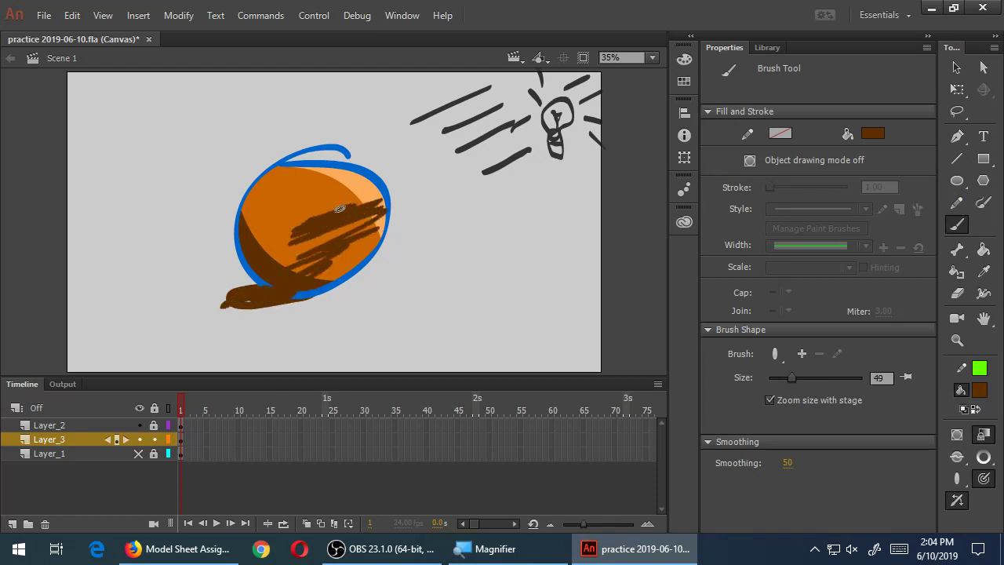
pyautogui.hotkey('ctrl', 'z')
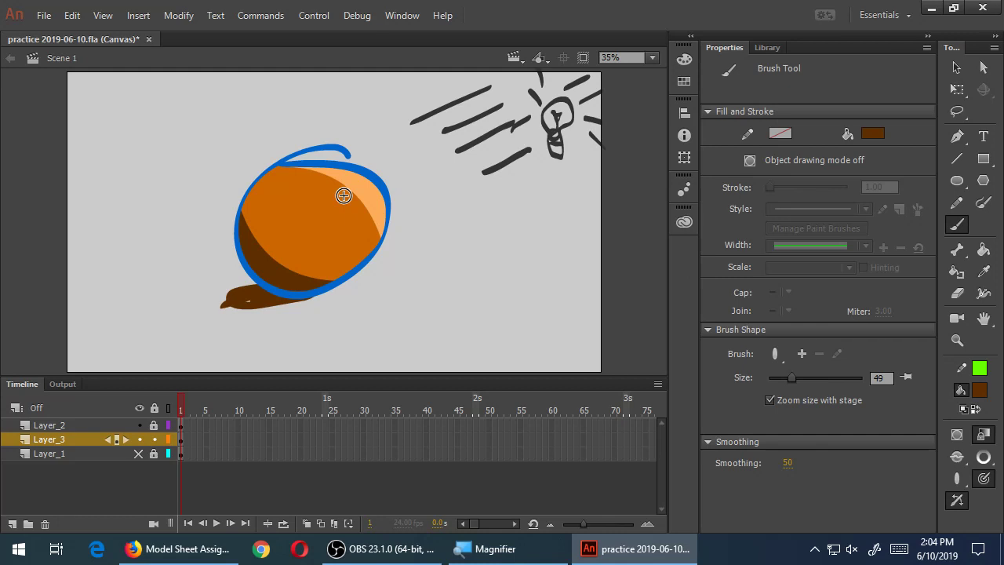
pyautogui.hotkey('ctrl', 'z')
pyautogui.moveTo(238, 299)
pyautogui.mouseDown()
pyautogui.moveTo(276, 292)
pyautogui.moveTo(246, 299)
pyautogui.mouseUp()
# Zoom in and try erasing between the blue outline arcs
pyautogui.scroll(3, 308, 169)
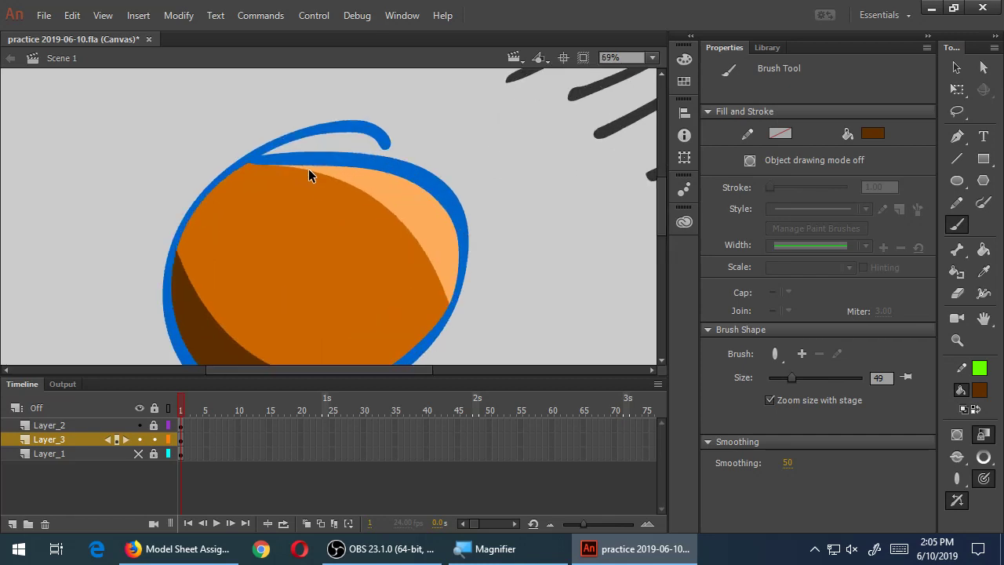
pyautogui.scroll(2, 309, 168)
pyautogui.press('e')
pyautogui.moveTo(285, 133)
pyautogui.mouseDown()
pyautogui.moveTo(179, 143)
pyautogui.moveTo(369, 126)
pyautogui.moveTo(380, 103)
pyautogui.mouseUp()
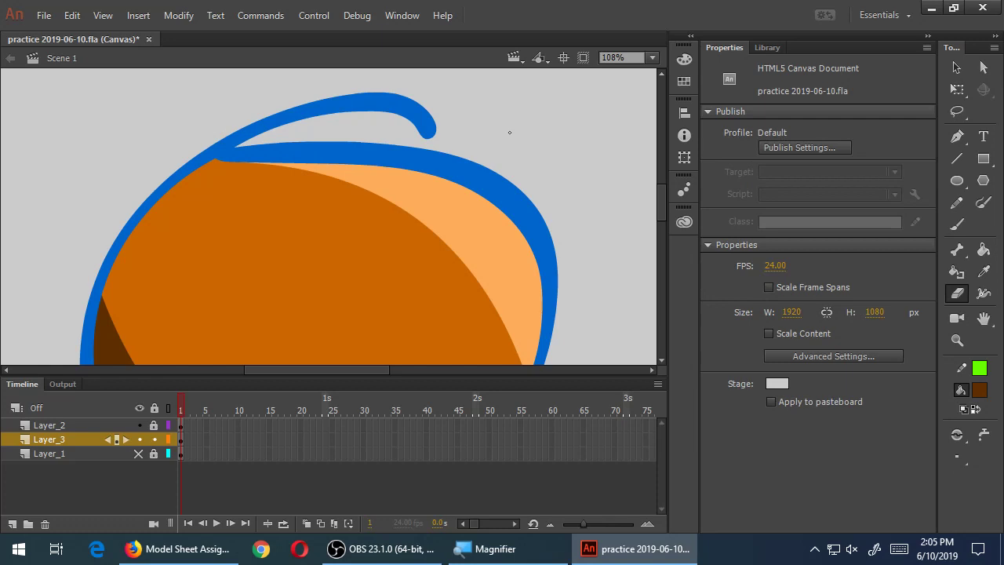
# Make Layer_2 active, lock Layer_3, and switch to the Selection tool
pyautogui.click(109, 424)
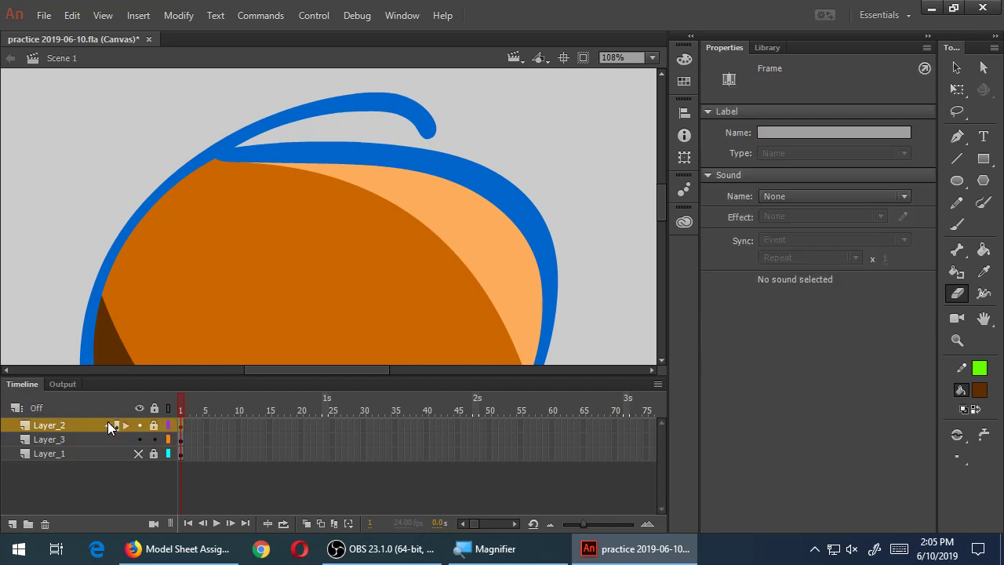
pyautogui.click(156, 442)
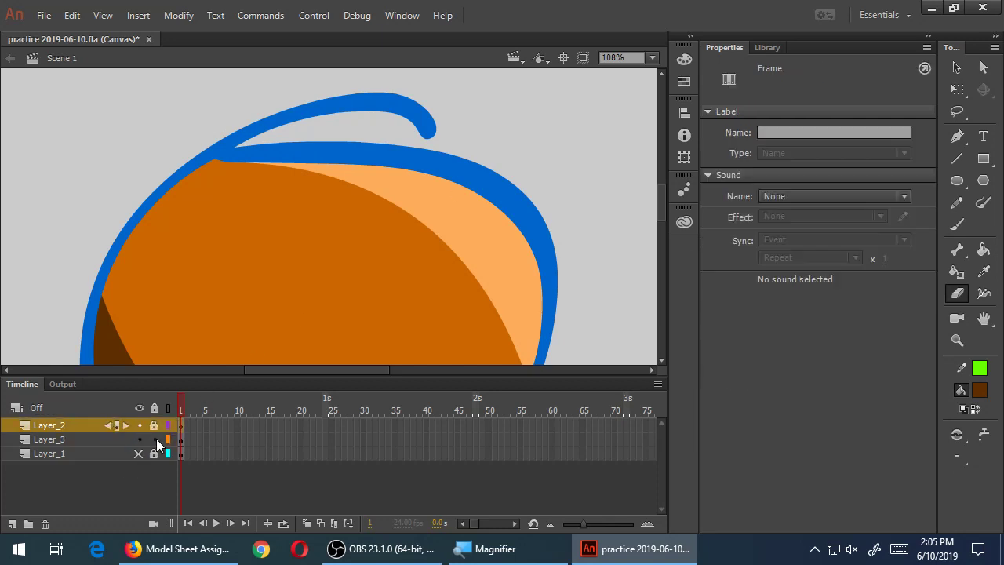
pyautogui.press('v')
pyautogui.click(338, 139)
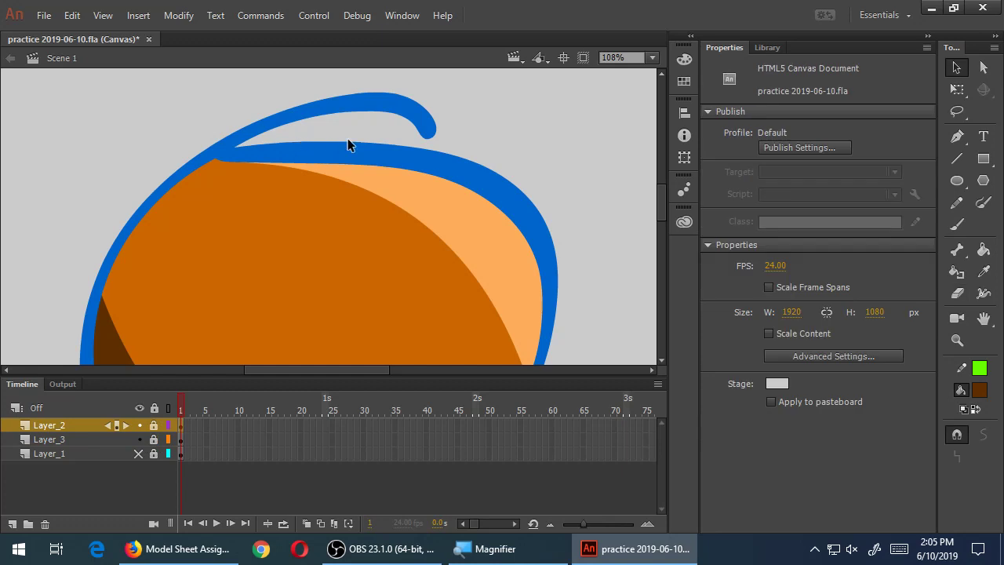
pyautogui.moveTo(659, 192)
pyautogui.mouseDown()
pyautogui.moveTo(657, 219)
pyautogui.moveTo(662, 199)
pyautogui.mouseUp()
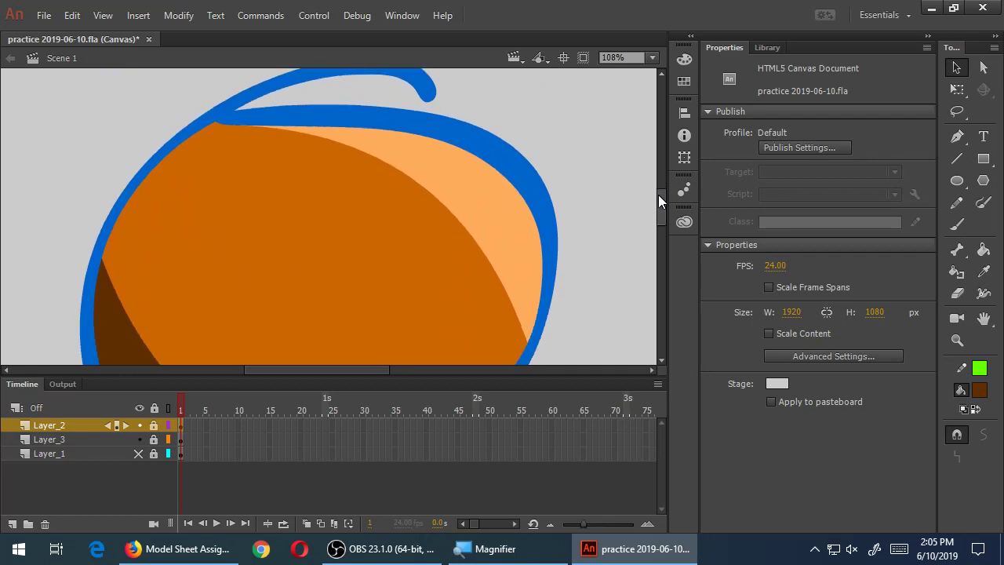
pyautogui.hotkey('ctrl', '-')
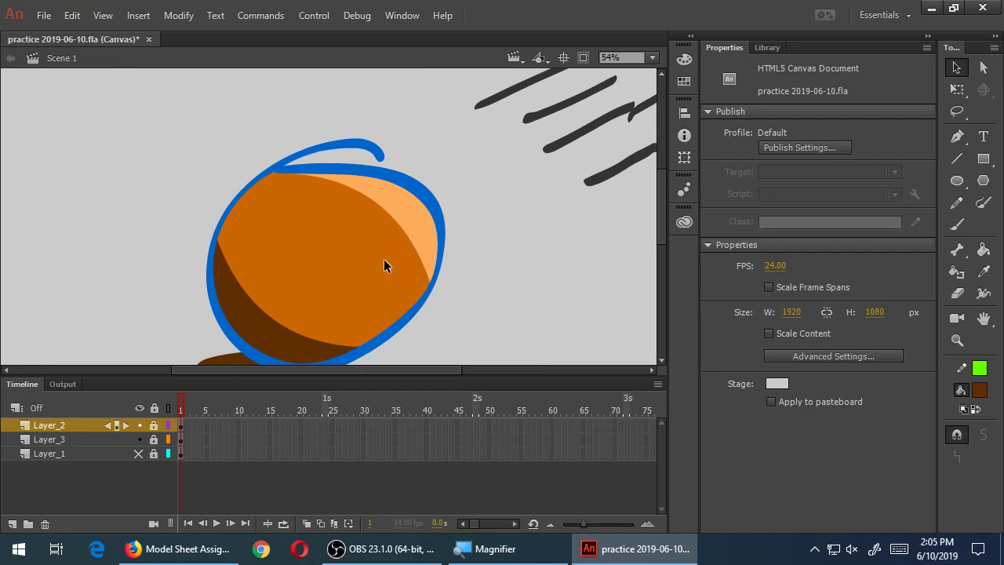
# Try shrinking the highlight edge, undo it, and zoom back to 54% over the outline's top
pyautogui.click(181, 425)
pyautogui.click(510, 251)
pyautogui.moveTo(396, 219); pyautogui.dragTo(426, 228)
pyautogui.hotkey('ctrl', 'z')
pyautogui.press('z')
pyautogui.click(325, 157)
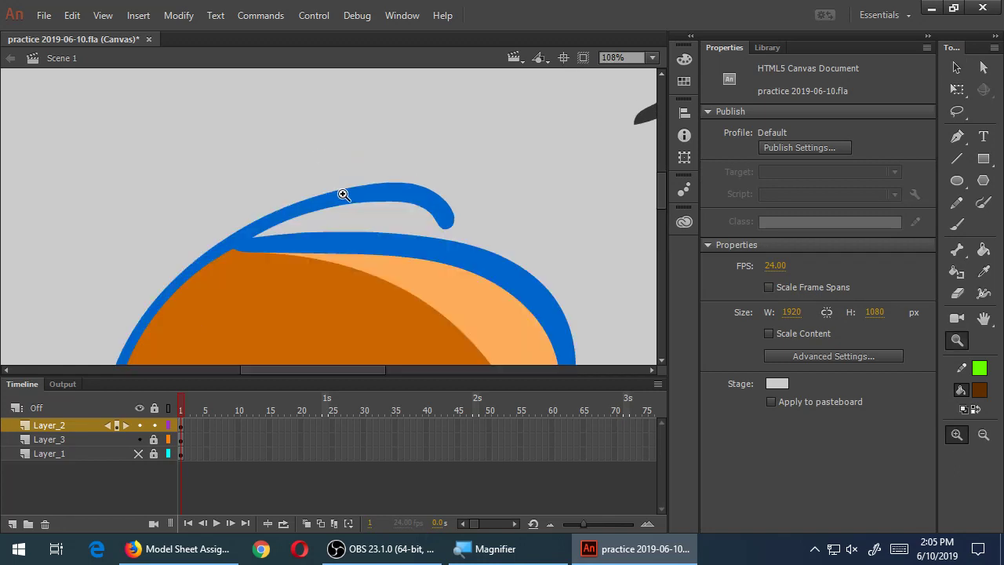
pyautogui.press('v')
pyautogui.hotkey('ctrl', '-')
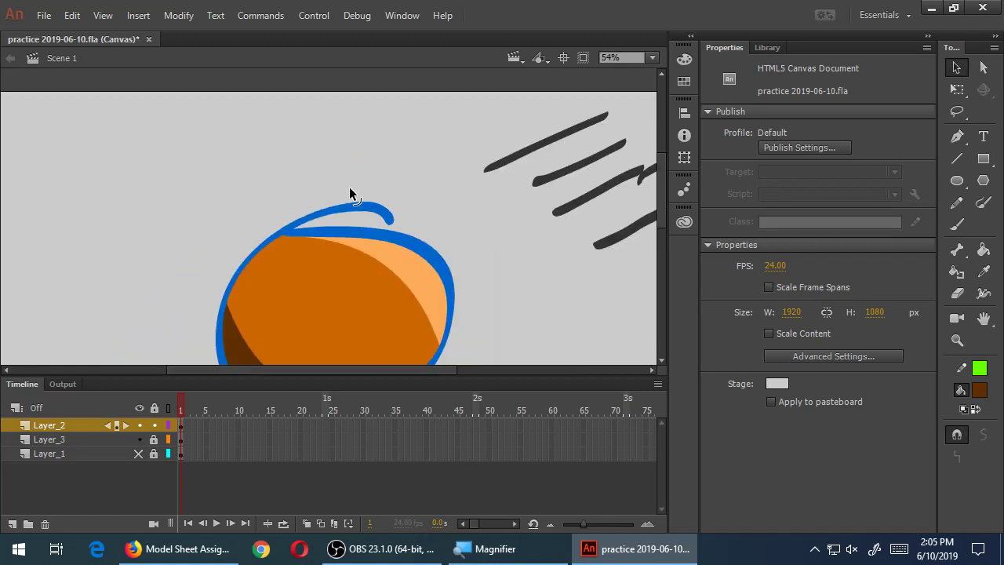
pyautogui.scroll(-3, 342, 196)
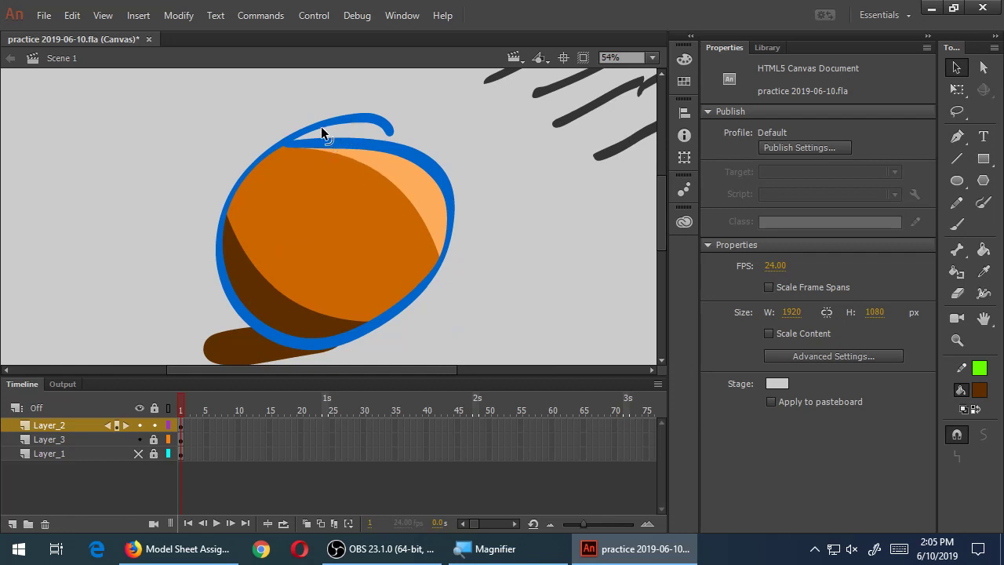
# Reshape the blue hook and paint a new blue arc sweeping over the ball's top
pyautogui.moveTo(322, 134); pyautogui.dragTo(220, 117)
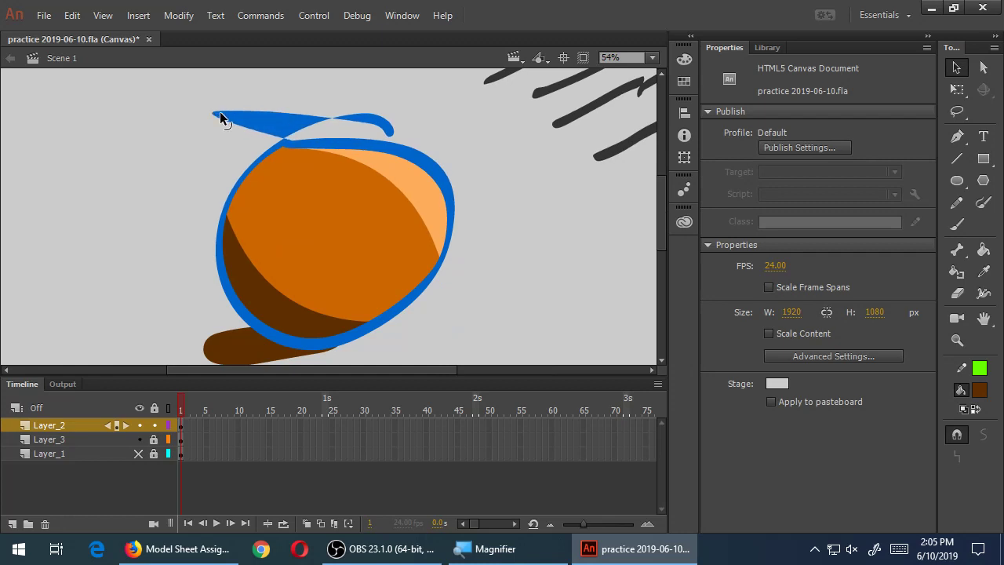
pyautogui.hotkey('ctrl', 'z')
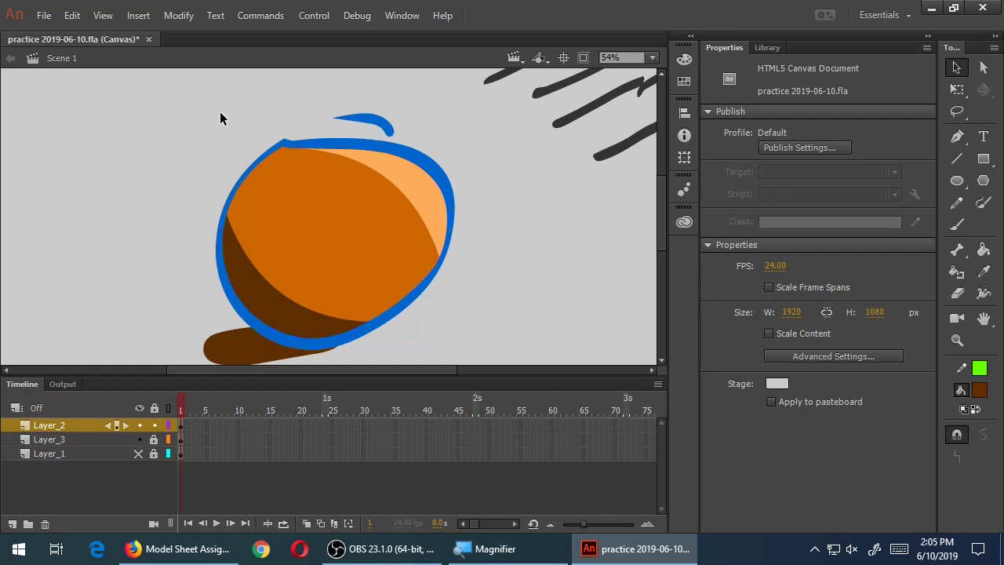
pyautogui.hotkey('ctrl', 'z')
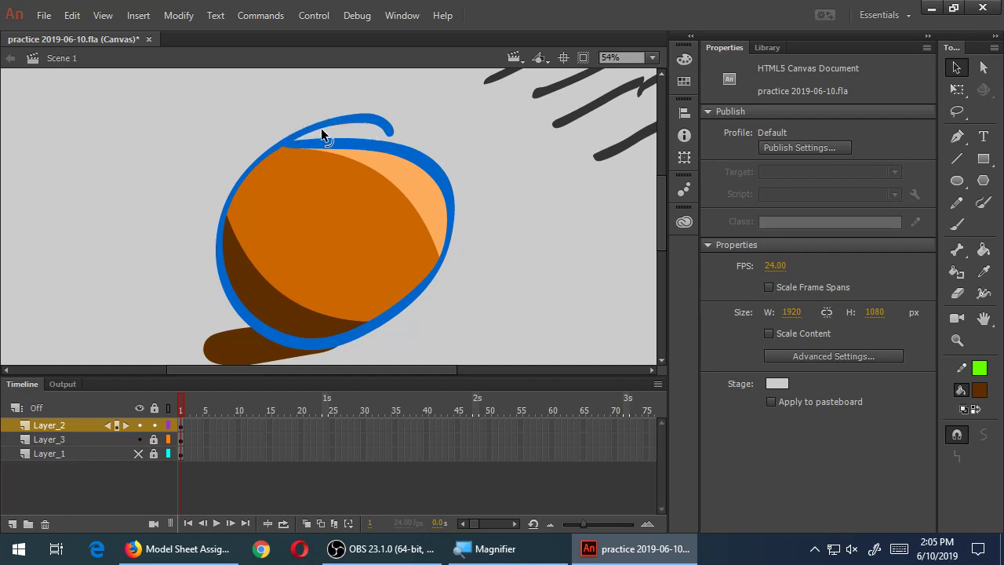
pyautogui.moveTo(323, 135)
pyautogui.mouseDown()
pyautogui.moveTo(291, 110)
pyautogui.moveTo(231, 128)
pyautogui.moveTo(306, 138)
pyautogui.mouseUp()
pyautogui.moveTo(369, 130)
pyautogui.mouseDown()
pyautogui.moveTo(378, 98)
pyautogui.moveTo(377, 129)
pyautogui.moveTo(414, 127)
pyautogui.moveTo(401, 130)
pyautogui.mouseUp()
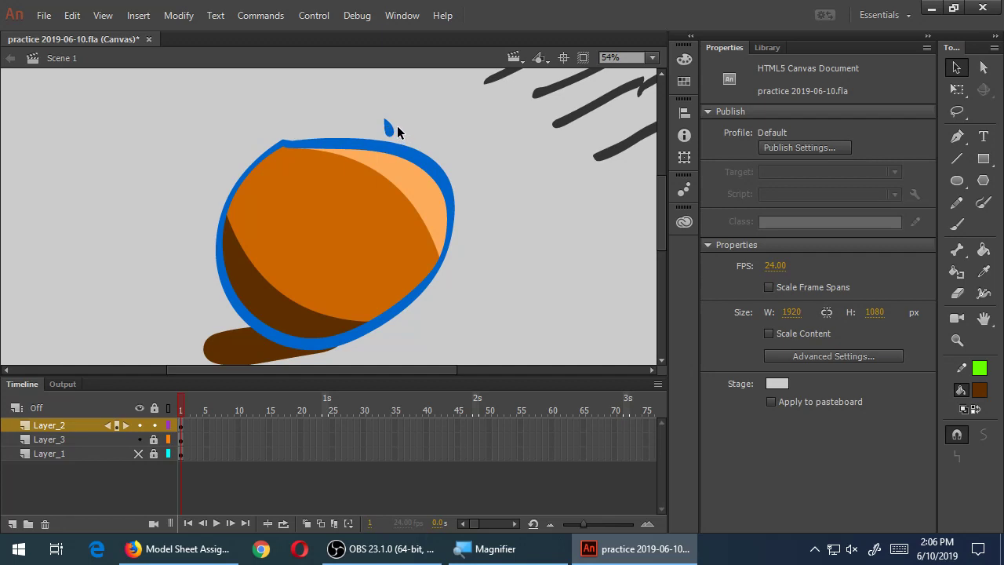
pyautogui.moveTo(390, 134)
pyautogui.mouseDown()
pyautogui.moveTo(375, 137)
pyautogui.moveTo(408, 142)
pyautogui.moveTo(390, 141)
pyautogui.mouseUp()
pyautogui.moveTo(391, 135)
pyautogui.mouseDown()
pyautogui.moveTo(385, 119)
pyautogui.moveTo(337, 117)
pyautogui.moveTo(284, 145)
pyautogui.mouseUp()
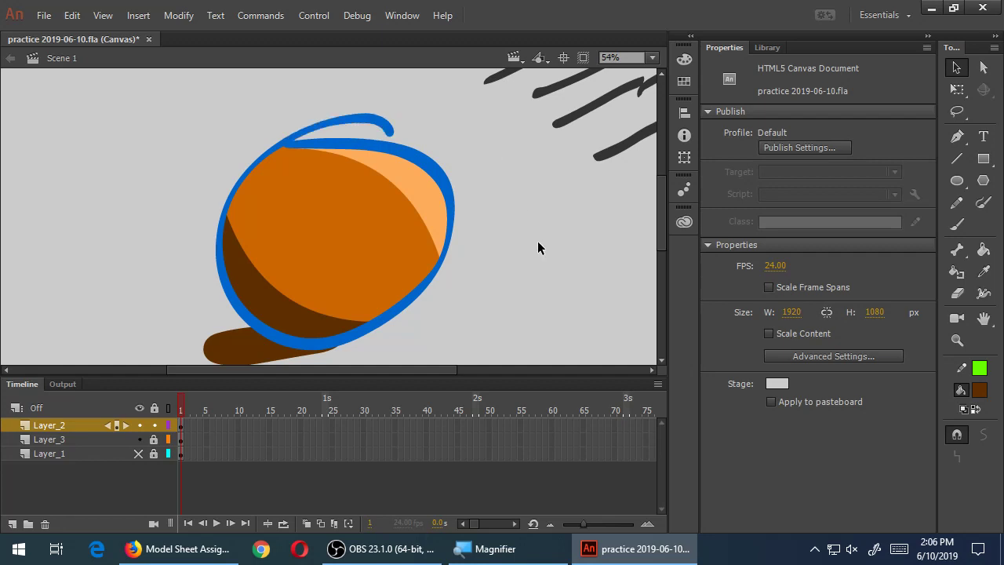
pyautogui.moveTo(156, 205); pyautogui.dragTo(302, 195)
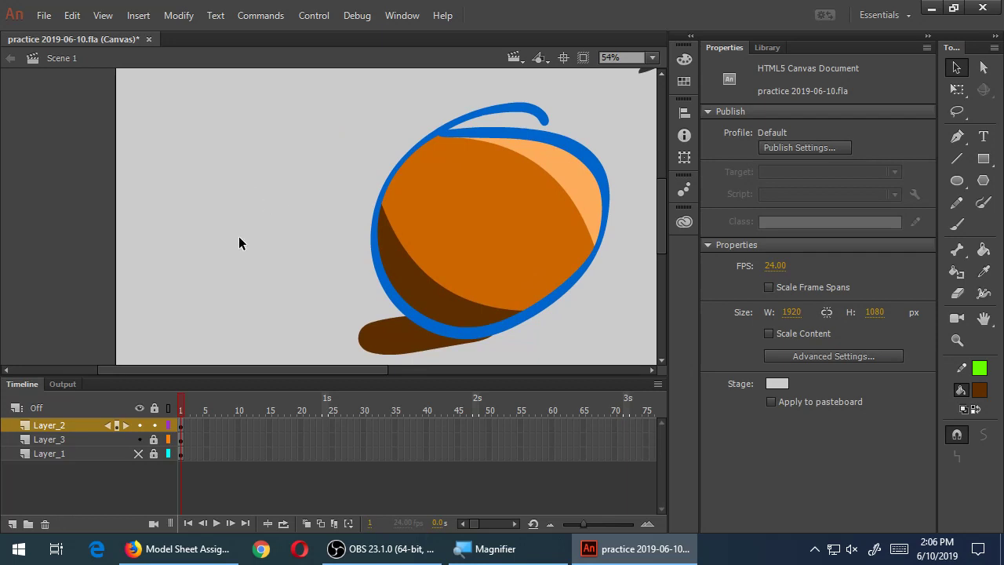
# Brush brown face loops with a stem left of the ball, then zoom in on them
pyautogui.press('b')
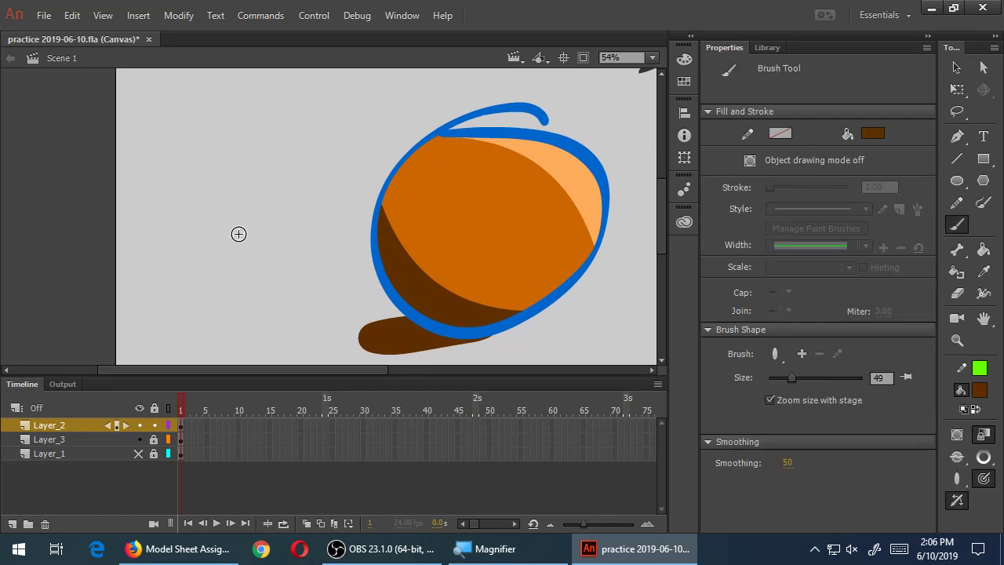
pyautogui.moveTo(236, 180)
pyautogui.mouseDown()
pyautogui.moveTo(275, 164)
pyautogui.moveTo(222, 210)
pyautogui.moveTo(179, 209)
pyautogui.moveTo(241, 179)
pyautogui.moveTo(195, 181)
pyautogui.moveTo(252, 212)
pyautogui.moveTo(252, 197)
pyautogui.moveTo(221, 247)
pyautogui.moveTo(188, 249)
pyautogui.mouseUp()
pyautogui.moveTo(254, 209)
pyautogui.mouseDown()
pyautogui.moveTo(263, 245)
pyautogui.moveTo(239, 249)
pyautogui.moveTo(270, 272)
pyautogui.mouseUp()
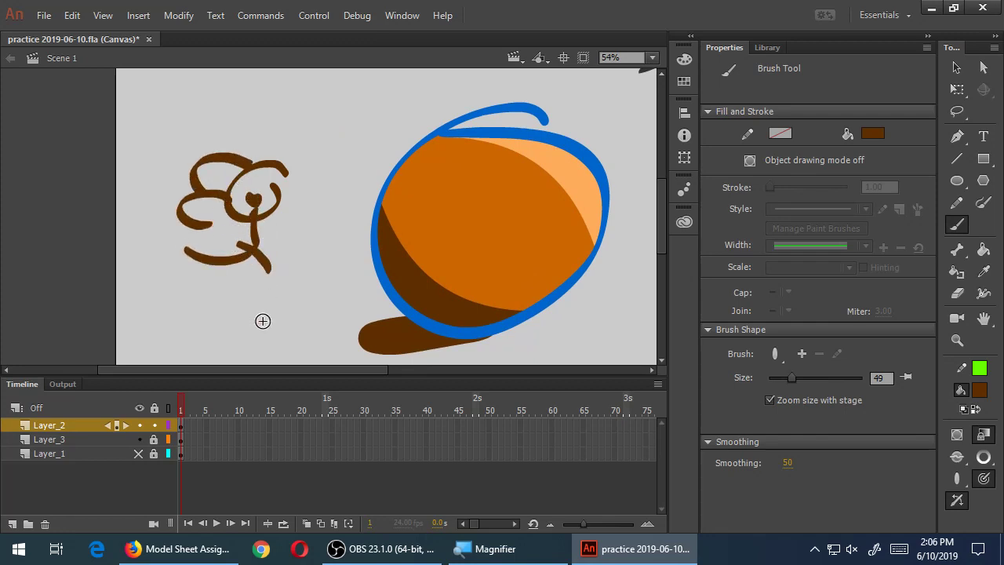
pyautogui.press('z')
pyautogui.click(257, 244)
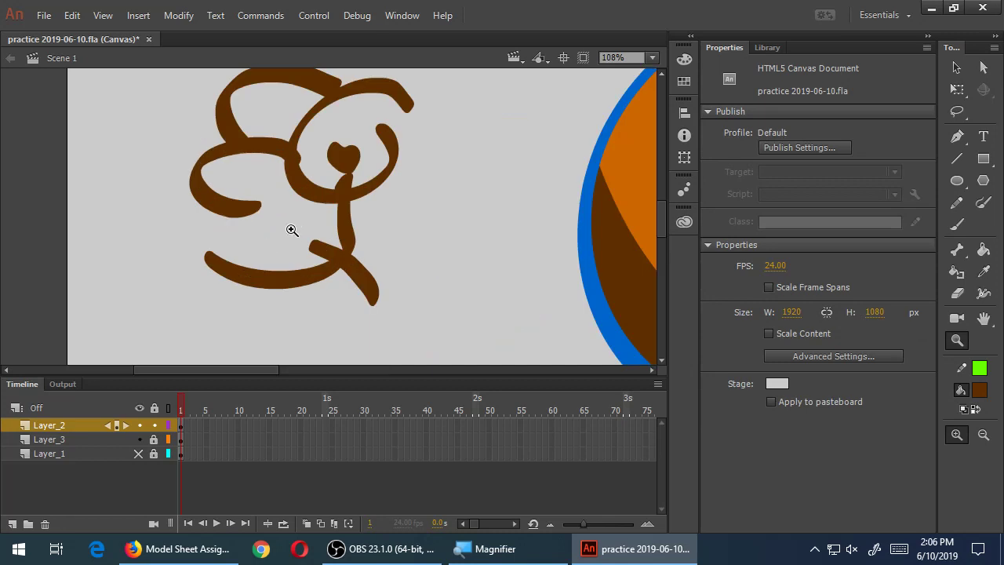
pyautogui.press('v')
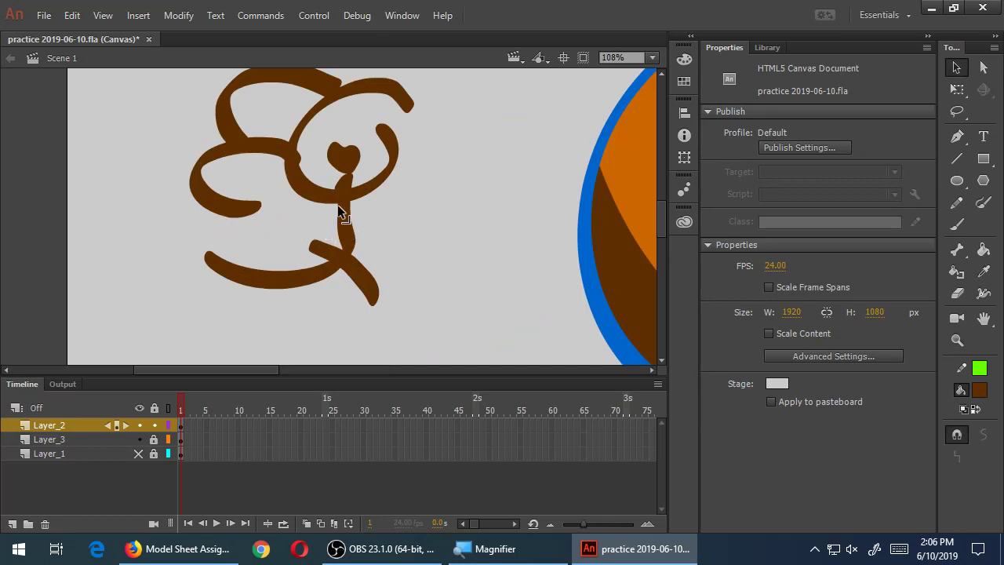
# Delete the small vertical stroke piece and the stray nub under the heart, then zoom out
pyautogui.moveTo(367, 201); pyautogui.dragTo(370, 205)
pyautogui.hotkey('ctrl', 'z')
pyautogui.click(349, 238)
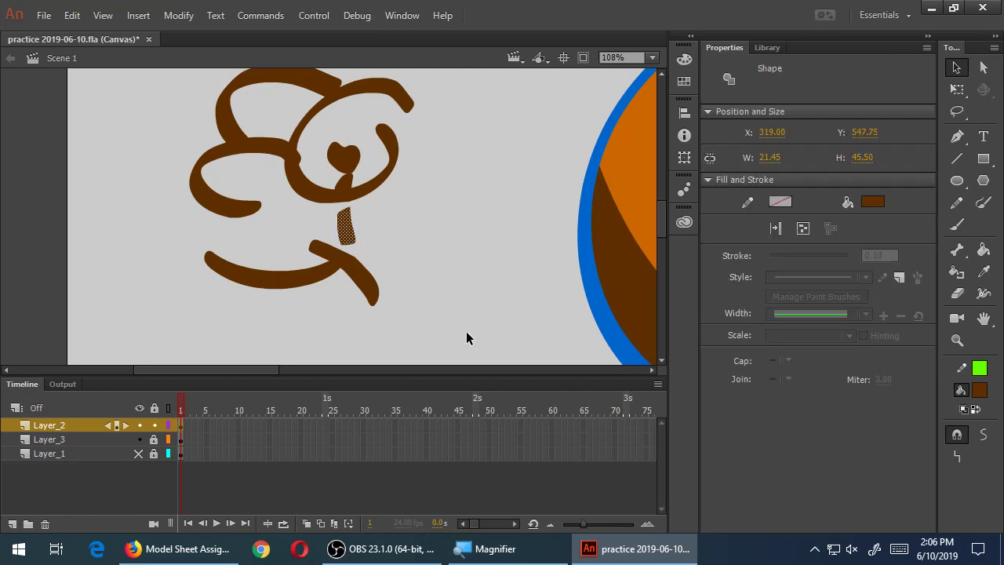
pyautogui.press('Delete')
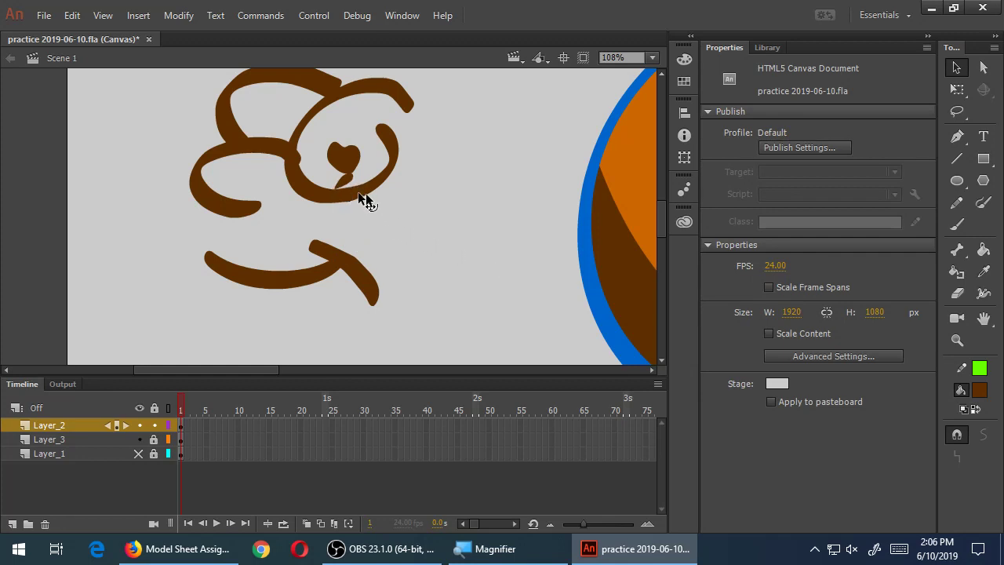
pyautogui.moveTo(342, 188)
pyautogui.mouseDown()
pyautogui.moveTo(361, 185)
pyautogui.moveTo(353, 168)
pyautogui.moveTo(350, 176)
pyautogui.mouseUp()
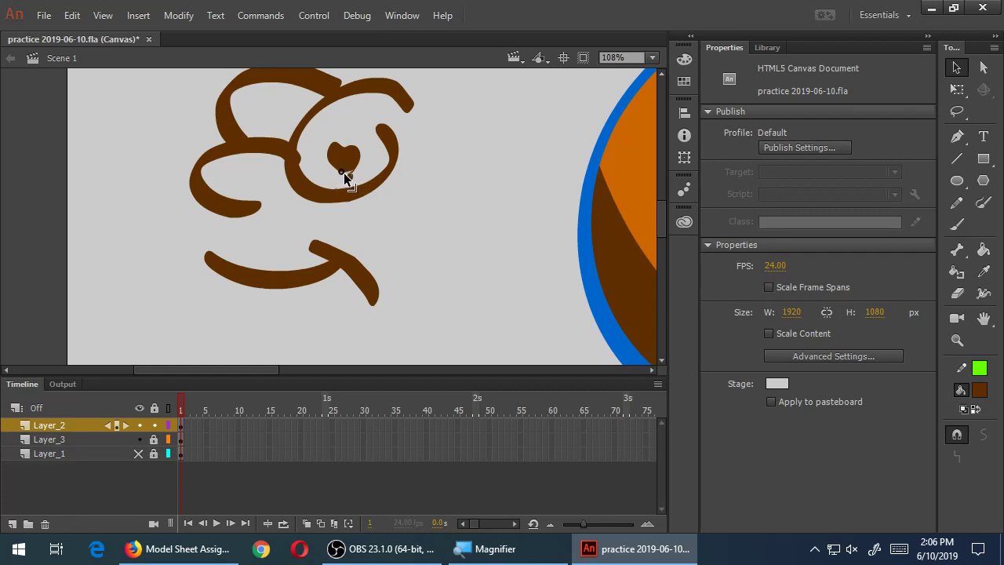
pyautogui.click(350, 177)
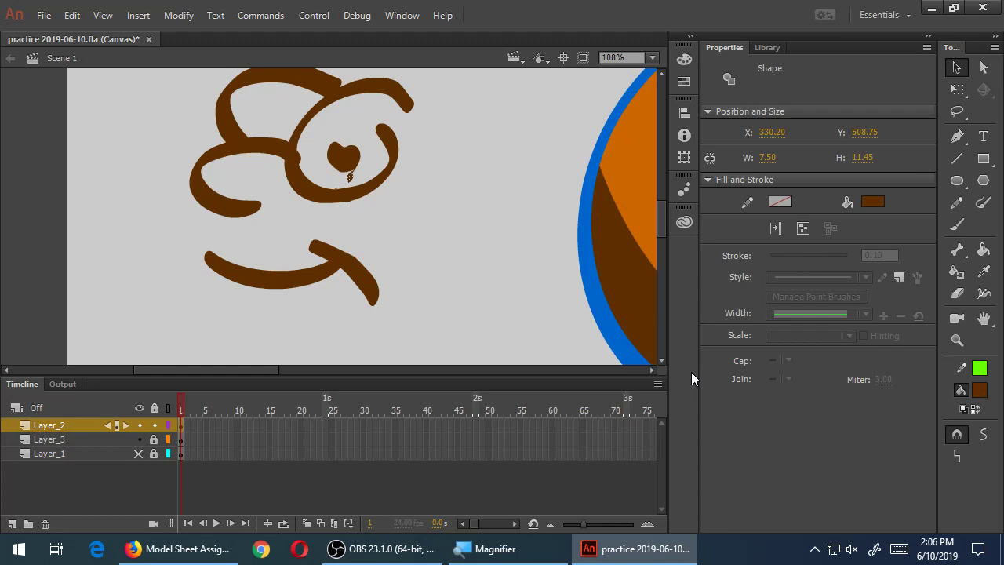
pyautogui.press('Delete')
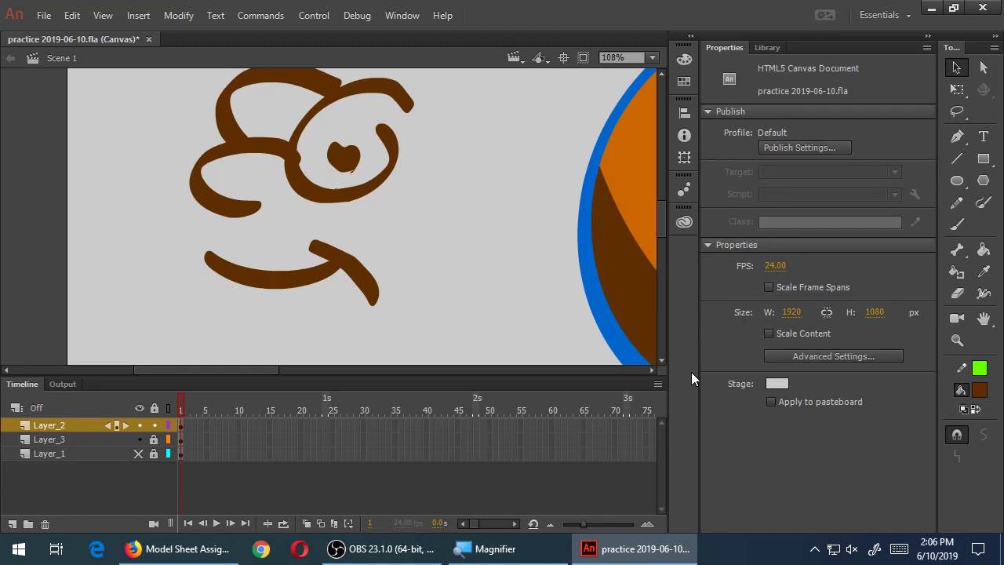
pyautogui.hscroll(5, 691, 372)
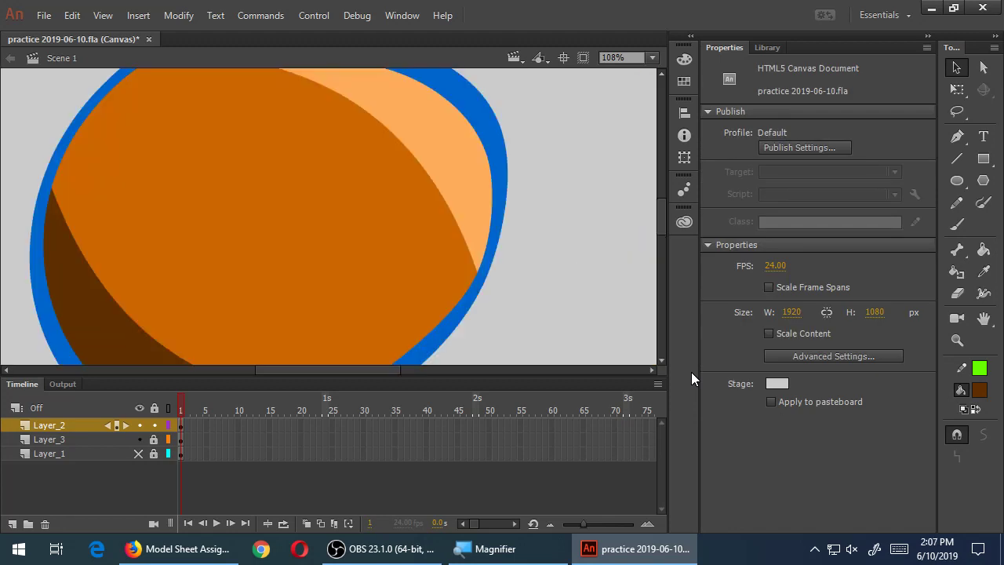
pyautogui.hotkey('ctrl', '-')
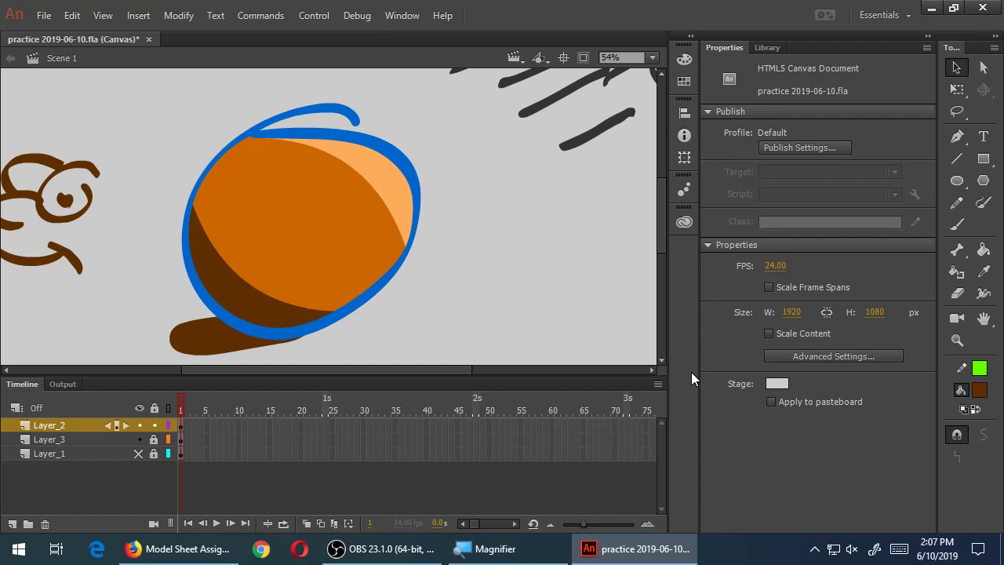
# Centre the ball, delete the blue flick above it, zoom out to 27%, and save
pyautogui.press('h')
pyautogui.moveTo(357, 283); pyautogui.dragTo(454, 267)
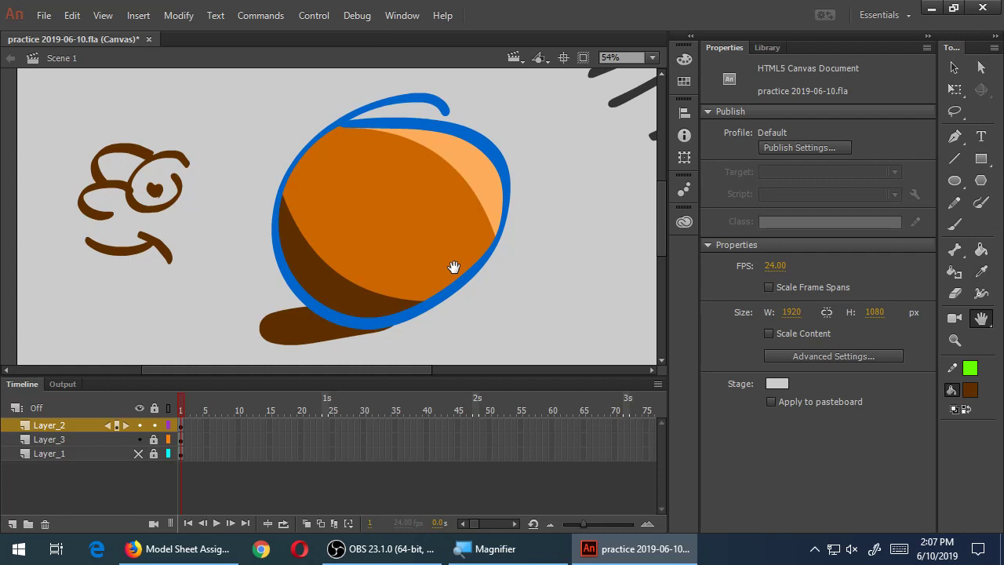
pyautogui.press('v')
pyautogui.moveTo(376, 115)
pyautogui.mouseDown()
pyautogui.moveTo(353, 106)
pyautogui.moveTo(375, 93)
pyautogui.mouseUp()
pyautogui.click(418, 97)
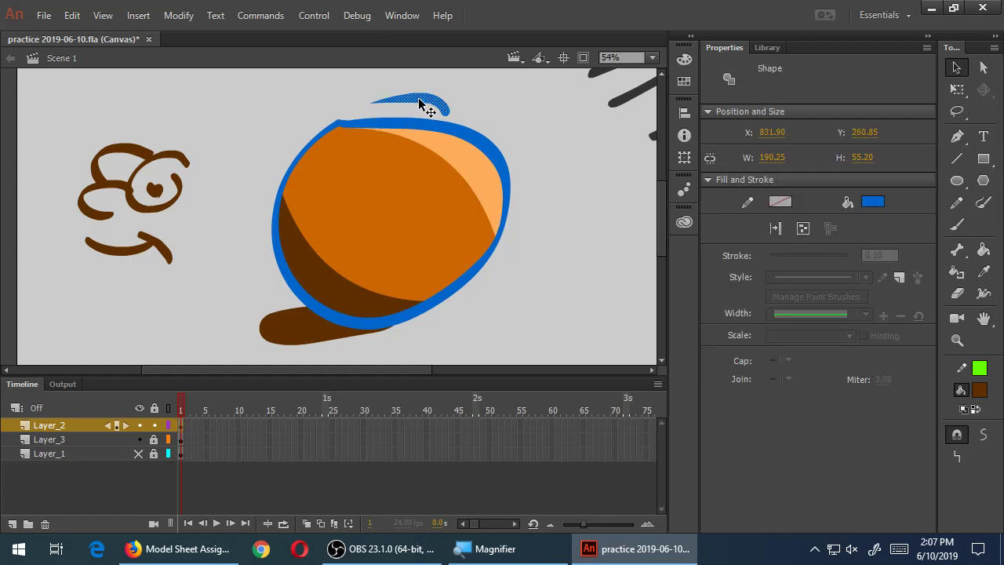
pyautogui.press('Delete')
pyautogui.hotkey('ctrl', '-')
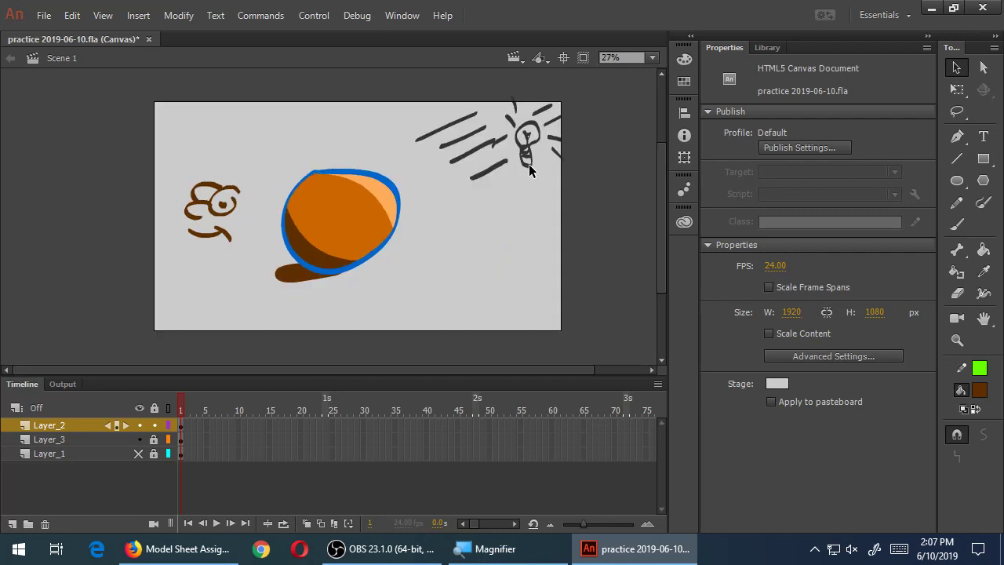
pyautogui.hotkey('ctrl', 's')
# Hide Layer_3 and Layer_2, add new Layer_4, and set a dark grey brush
pyautogui.click(139, 439)
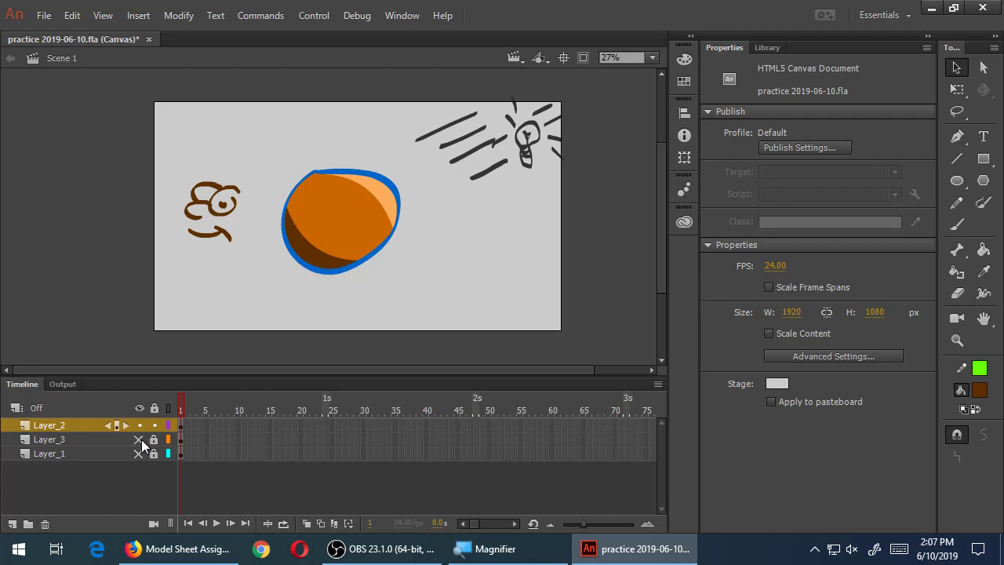
pyautogui.click(12, 524)
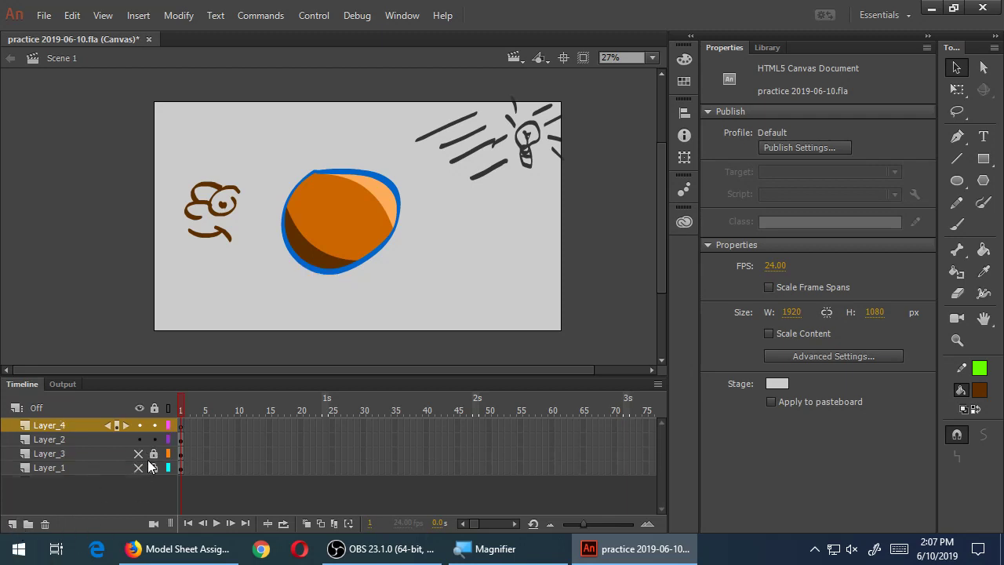
pyautogui.click(139, 439)
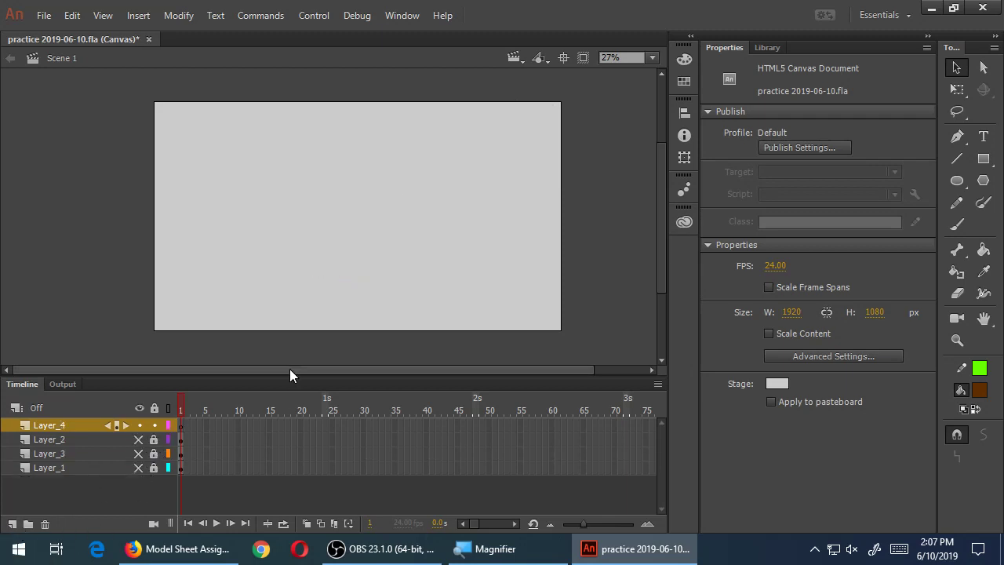
pyautogui.press('b')
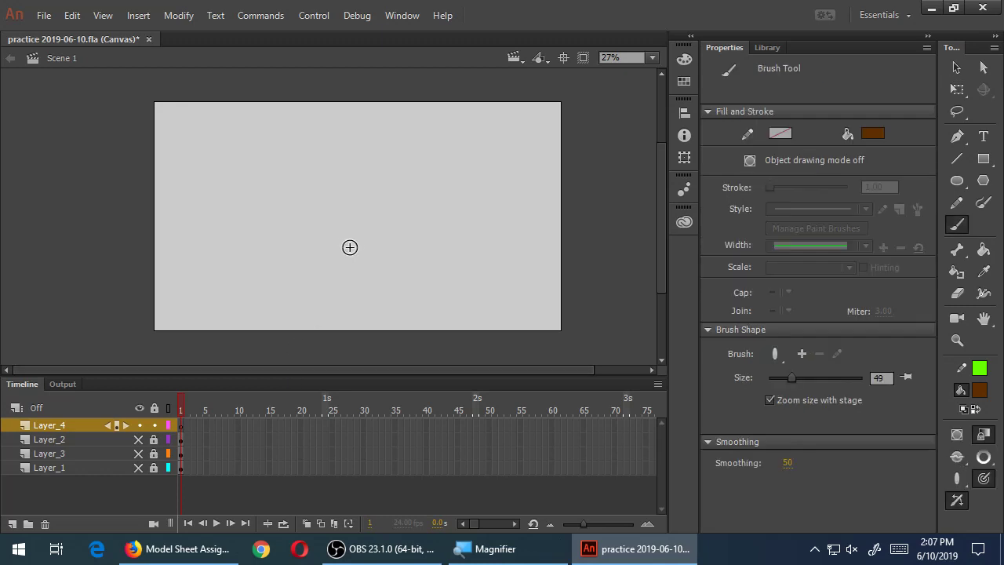
pyautogui.click(979, 390)
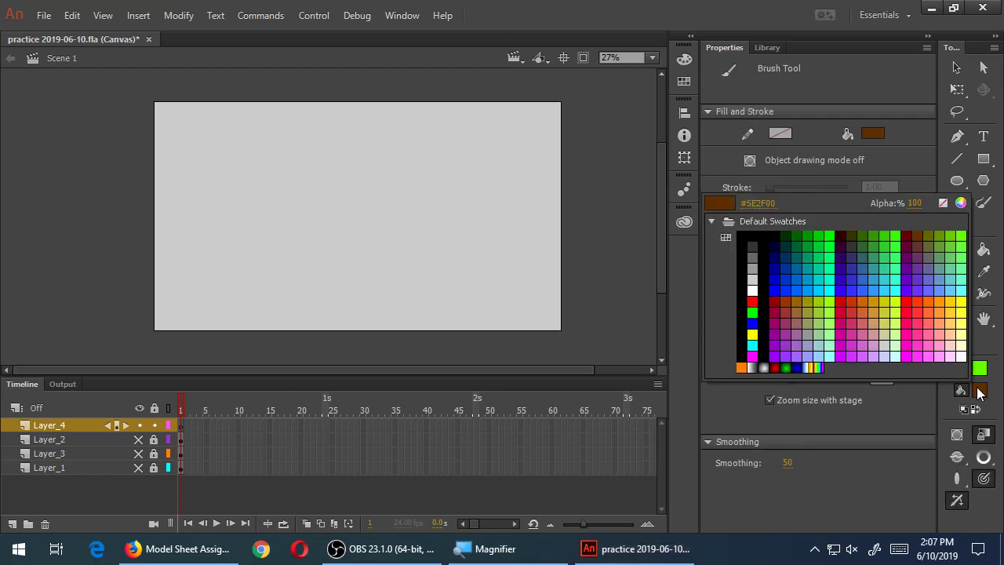
pyautogui.click(751, 241)
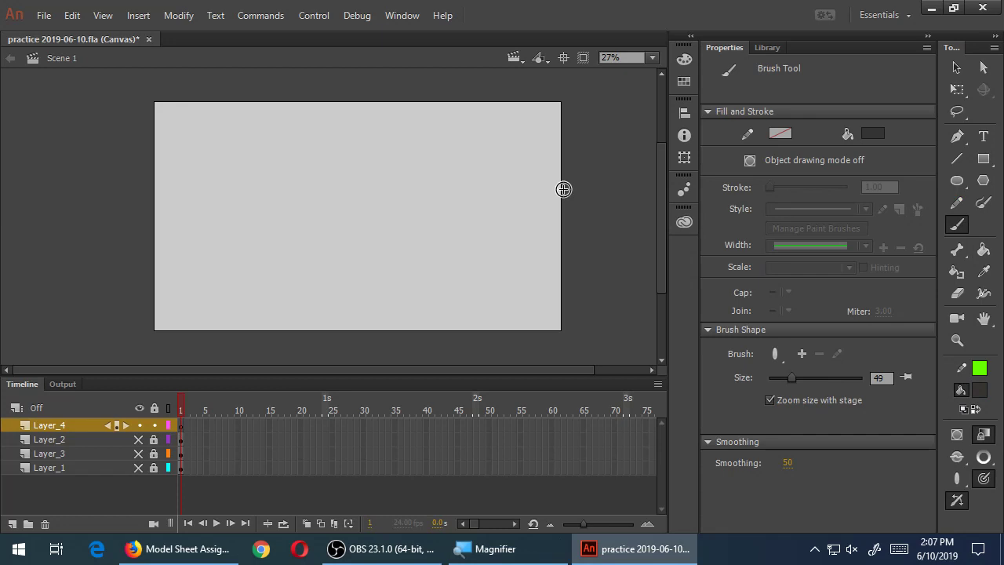
# Paint a round face outline with two eyes, a nose and a smiling mouth
pyautogui.moveTo(376, 151)
pyautogui.mouseDown()
pyautogui.moveTo(358, 275)
pyautogui.moveTo(331, 156)
pyautogui.mouseUp()
pyautogui.moveTo(340, 190); pyautogui.dragTo(368, 196)
pyautogui.moveTo(329, 231)
pyautogui.mouseDown()
pyautogui.moveTo(372, 206)
pyautogui.moveTo(332, 208)
pyautogui.mouseUp()
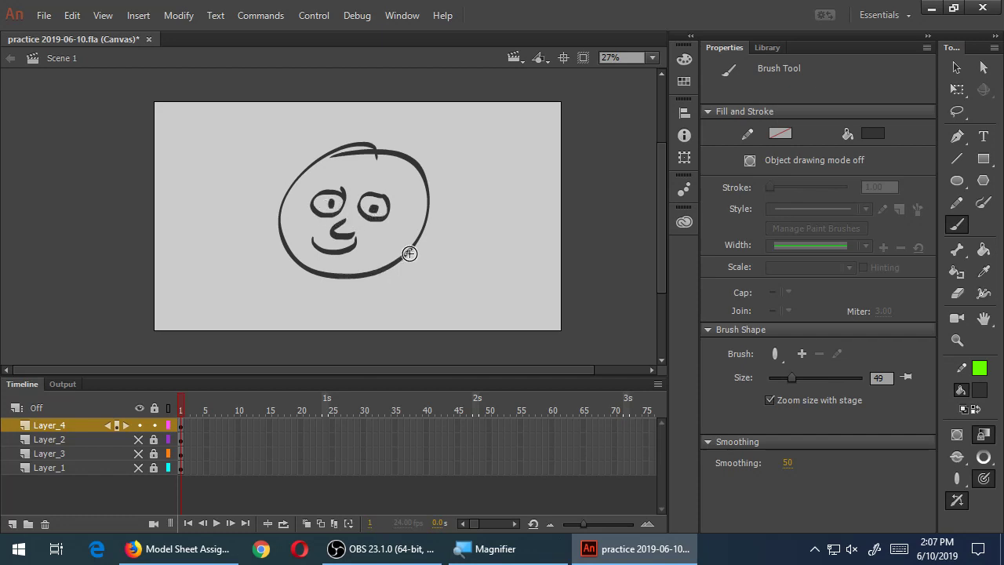
# Fill the face with orange using the Paint Bucket, then refill it with a lighter orange
pyautogui.click(982, 249)
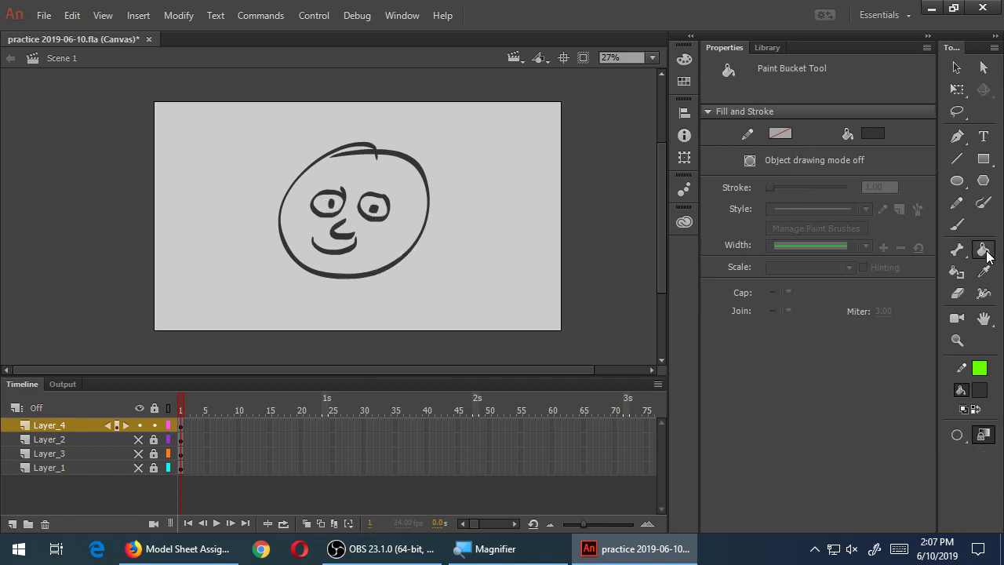
pyautogui.click(979, 390)
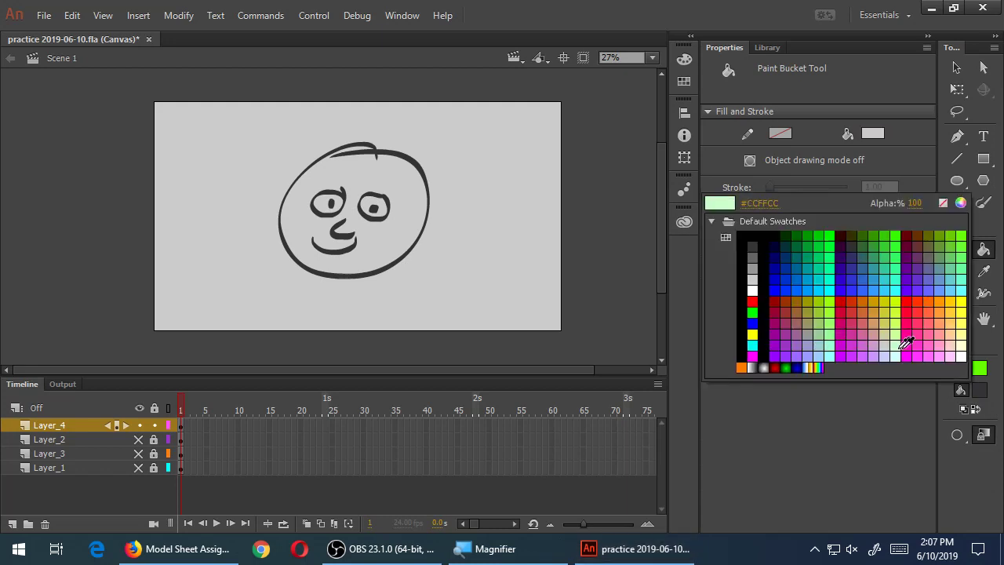
pyautogui.click(941, 301)
pyautogui.click(376, 176)
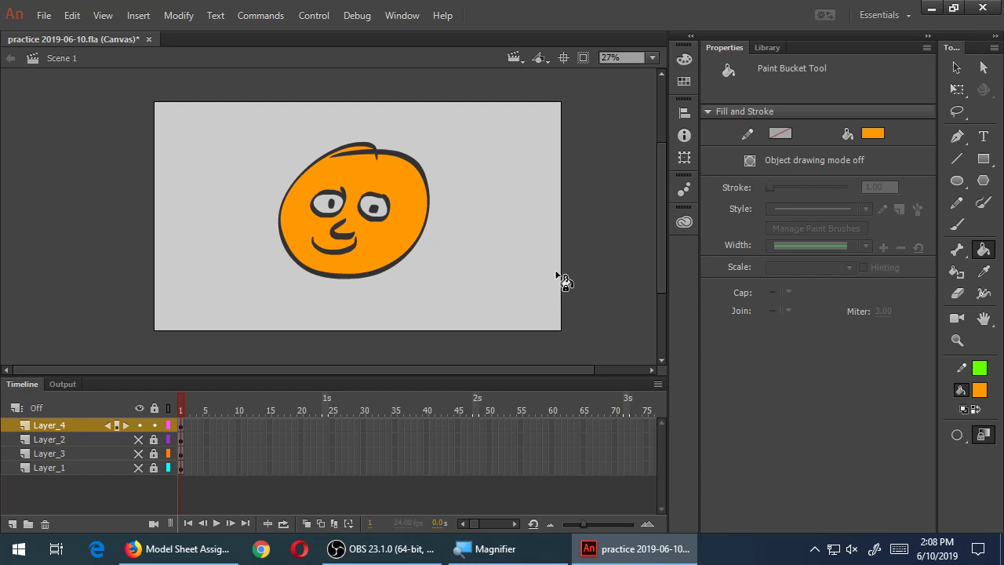
pyautogui.click(979, 390)
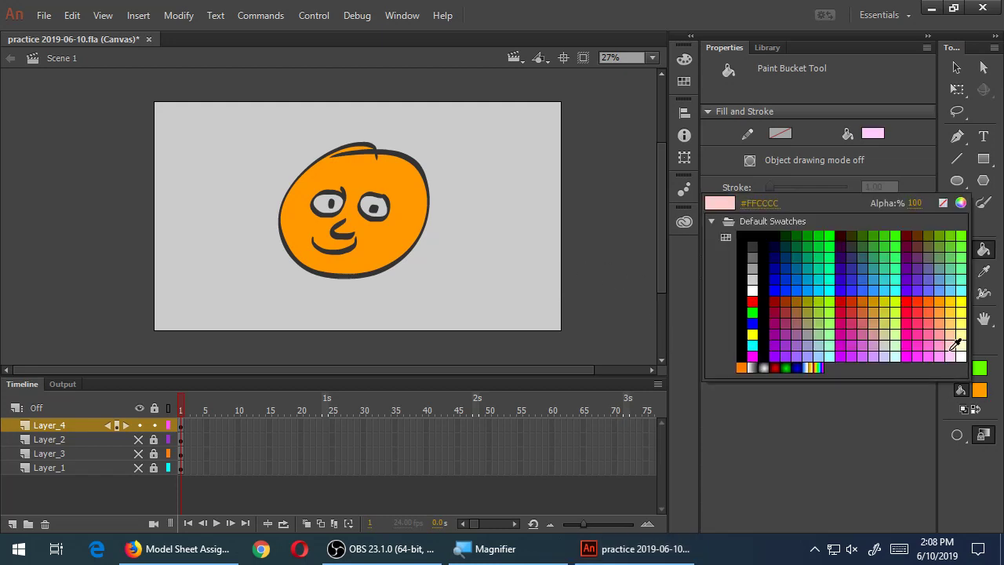
pyautogui.click(957, 323)
pyautogui.click(398, 204)
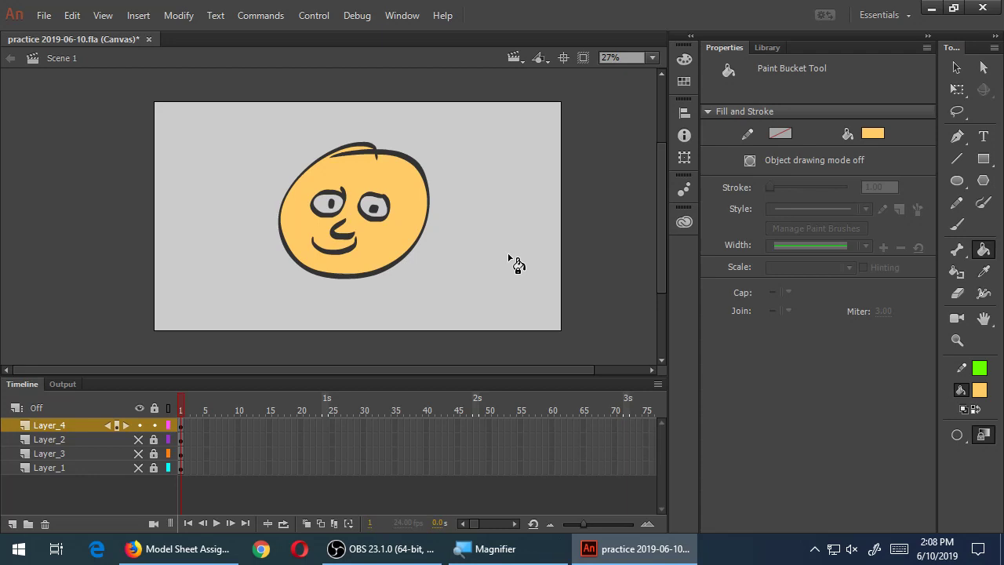
# Draw a dark red straight guide line down through the face and bend it into a curve
pyautogui.click(956, 158)
pyautogui.click(980, 370)
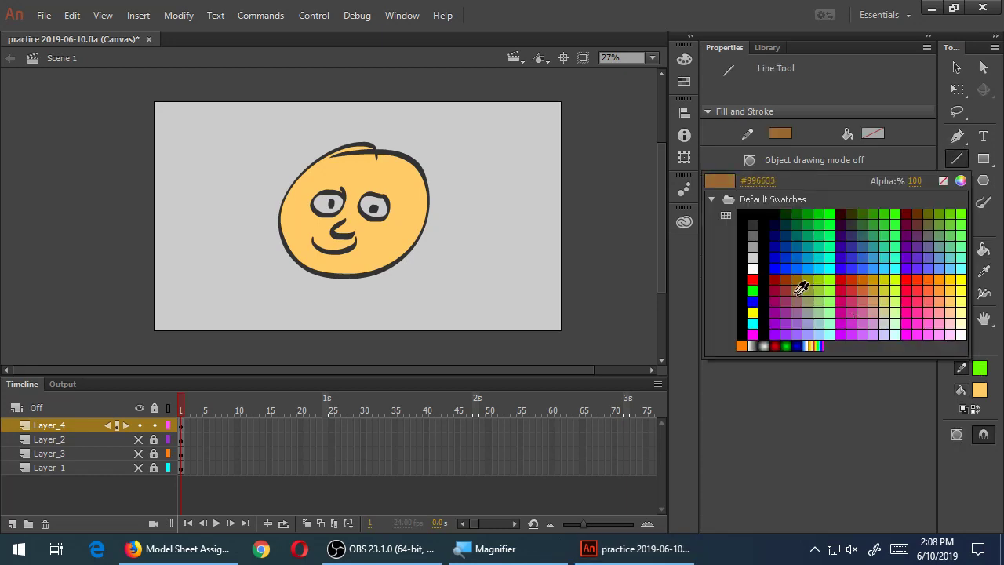
pyautogui.click(778, 275)
pyautogui.moveTo(377, 123); pyautogui.dragTo(314, 290)
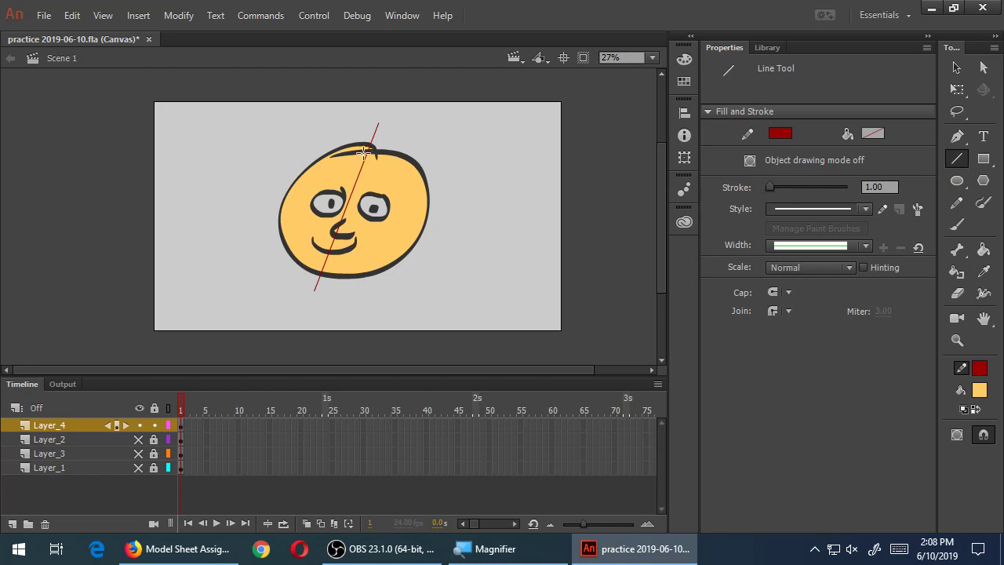
pyautogui.moveTo(359, 168); pyautogui.dragTo(328, 257)
# Zoom in on the mouth and refine the red curve's bend near the nose
pyautogui.press('z')
pyautogui.click(338, 249)
pyautogui.click(340, 219)
pyautogui.press('v')
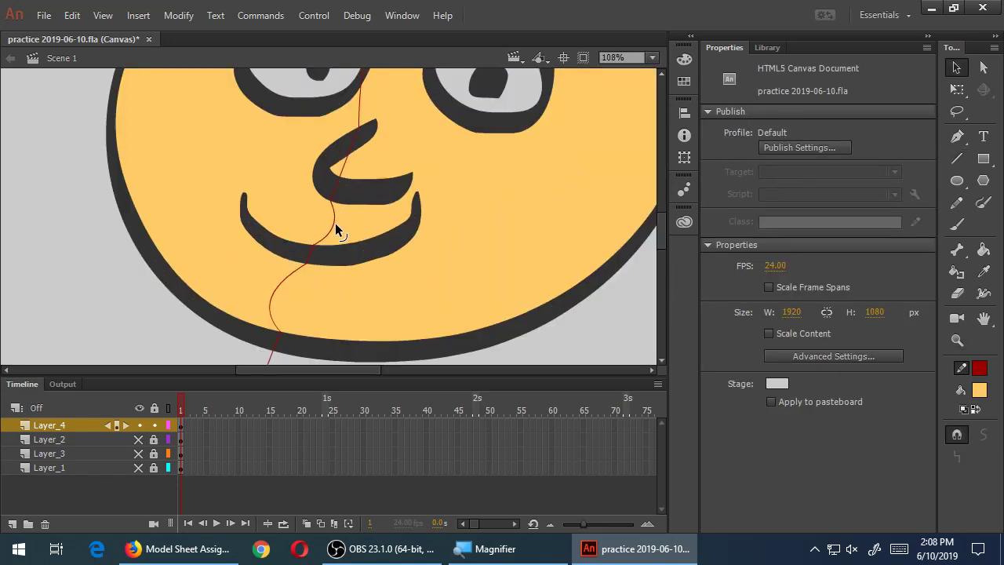
pyautogui.hotkey('ctrl', '-')
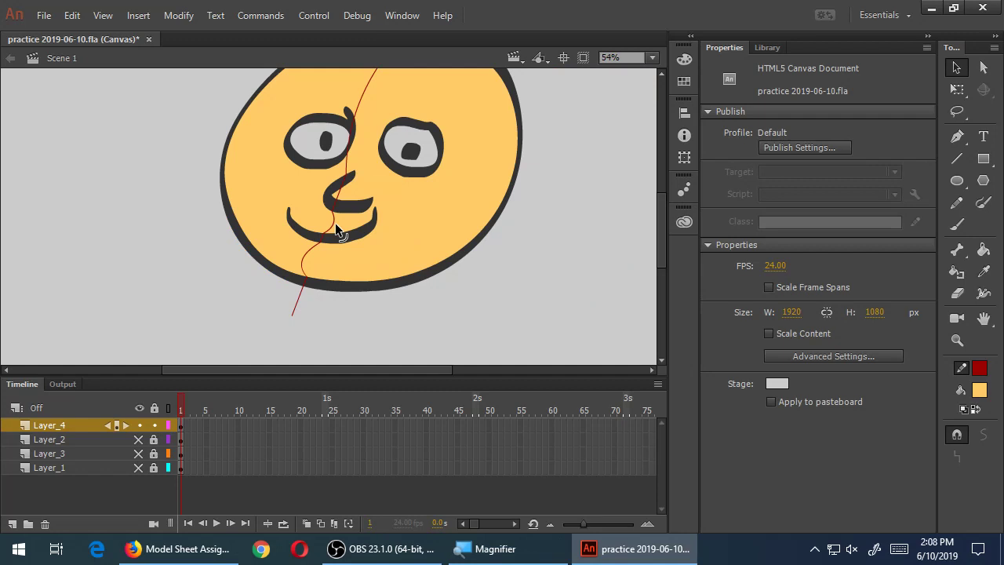
pyautogui.hotkey('ctrl', '=')
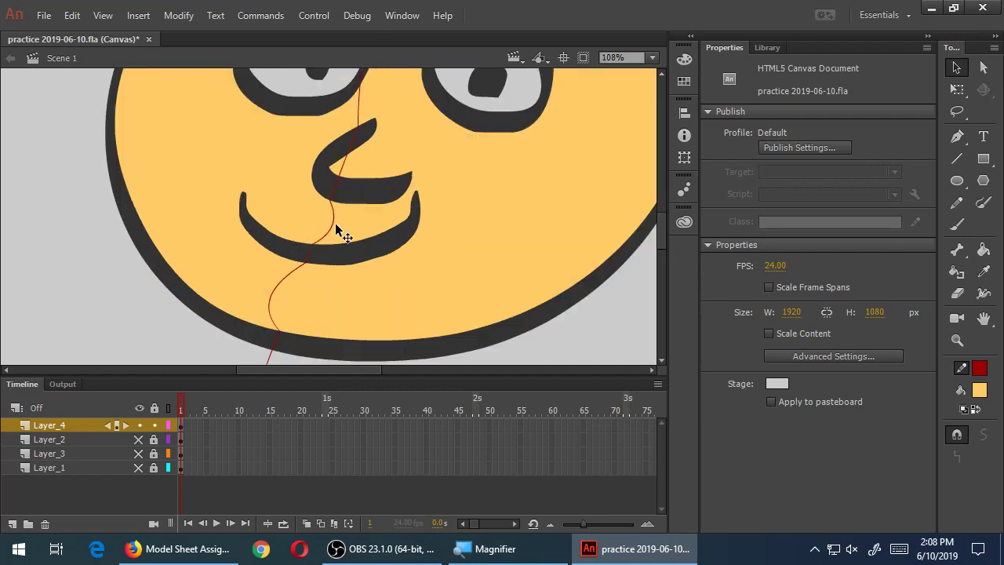
pyautogui.moveTo(342, 176); pyautogui.dragTo(353, 164)
pyautogui.scroll(-5, 360, 200)
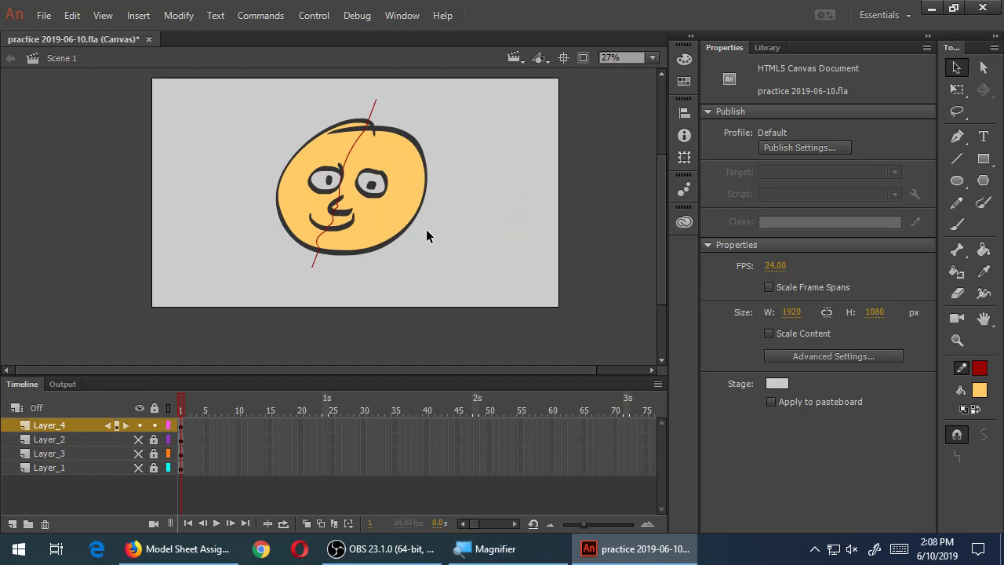
# Draw three more red guide lines across the face's right side, lower right and lower left
pyautogui.press('n')
pyautogui.moveTo(343, 276)
pyautogui.mouseDown()
pyautogui.moveTo(441, 136)
pyautogui.moveTo(384, 212)
pyautogui.mouseUp()
pyautogui.moveTo(360, 234)
pyautogui.mouseDown()
pyautogui.moveTo(426, 208)
pyautogui.moveTo(450, 180)
pyautogui.mouseUp()
pyautogui.moveTo(256, 176)
pyautogui.mouseDown()
pyautogui.moveTo(299, 208)
pyautogui.moveTo(298, 267)
pyautogui.mouseUp()
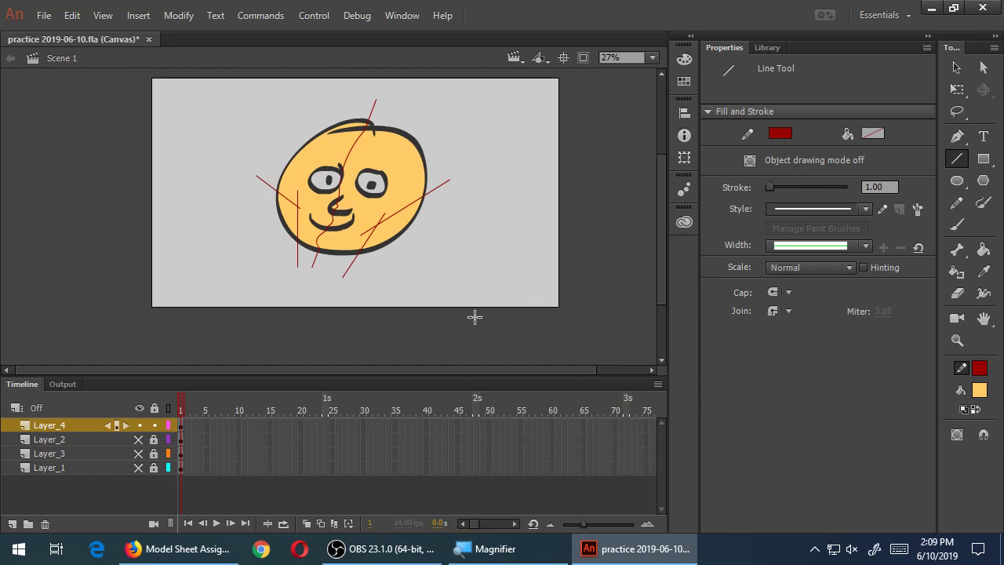
# Darken the sampled face yellow to brown A88643 and fill the lower-right and lower-left sections
pyautogui.press('i')
pyautogui.click(418, 178)
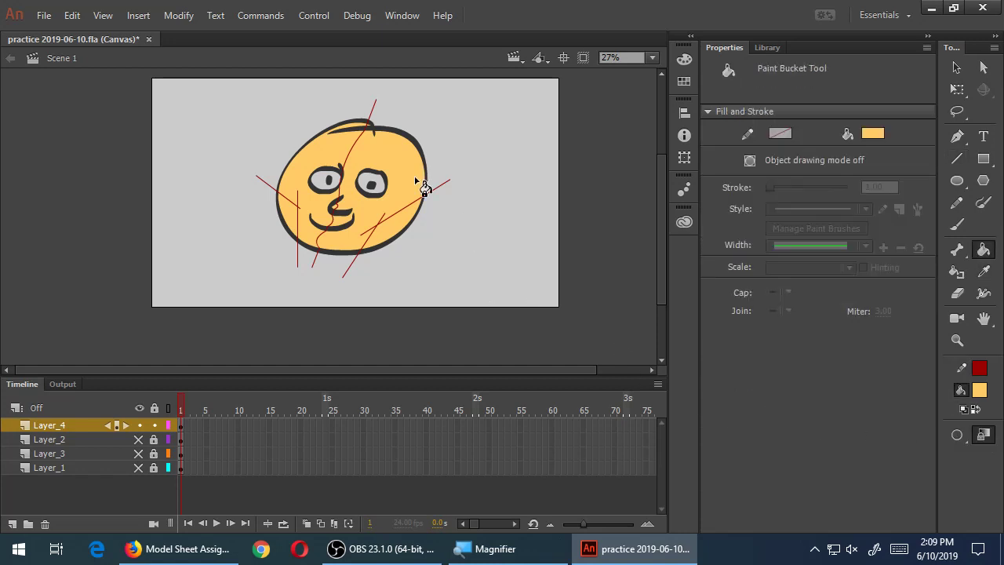
pyautogui.click(867, 135)
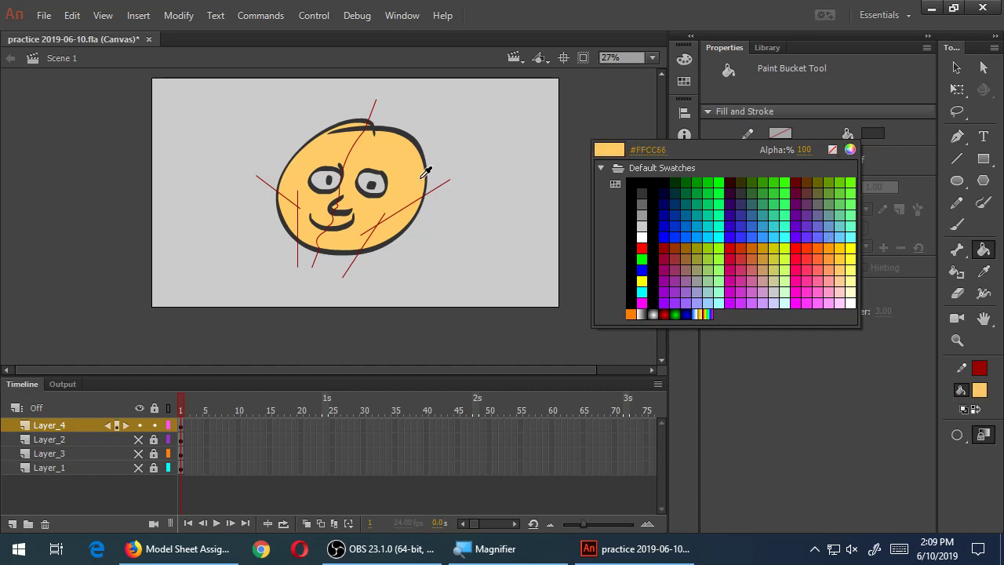
pyautogui.click(872, 134)
pyautogui.click(871, 134)
pyautogui.click(849, 150)
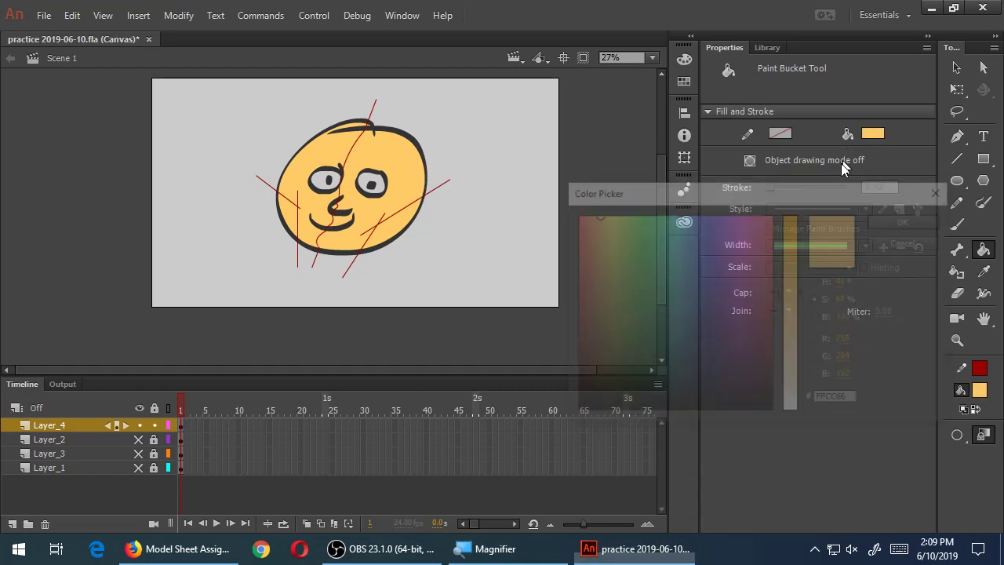
pyautogui.click(817, 317)
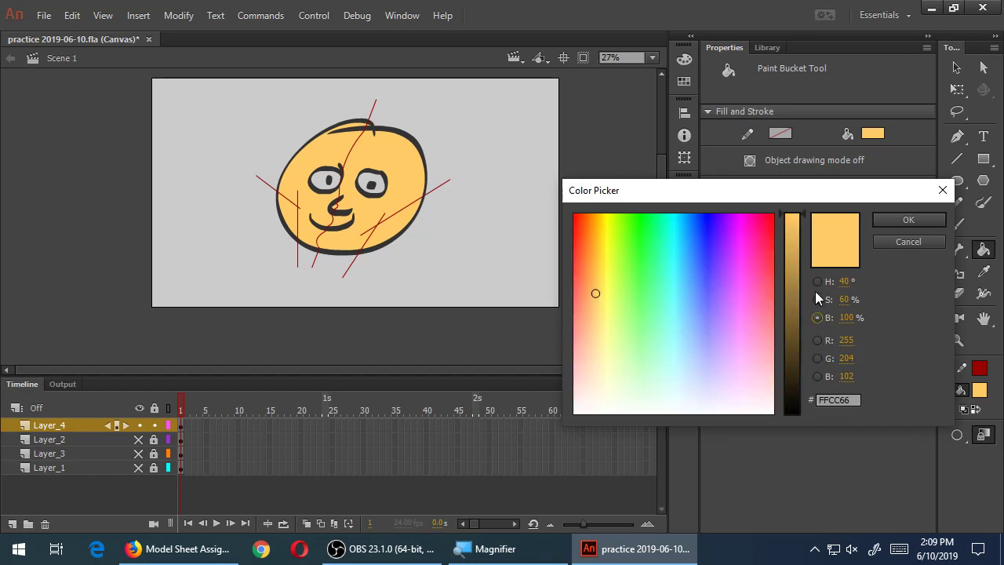
pyautogui.moveTo(806, 218); pyautogui.dragTo(801, 281)
pyautogui.click(893, 221)
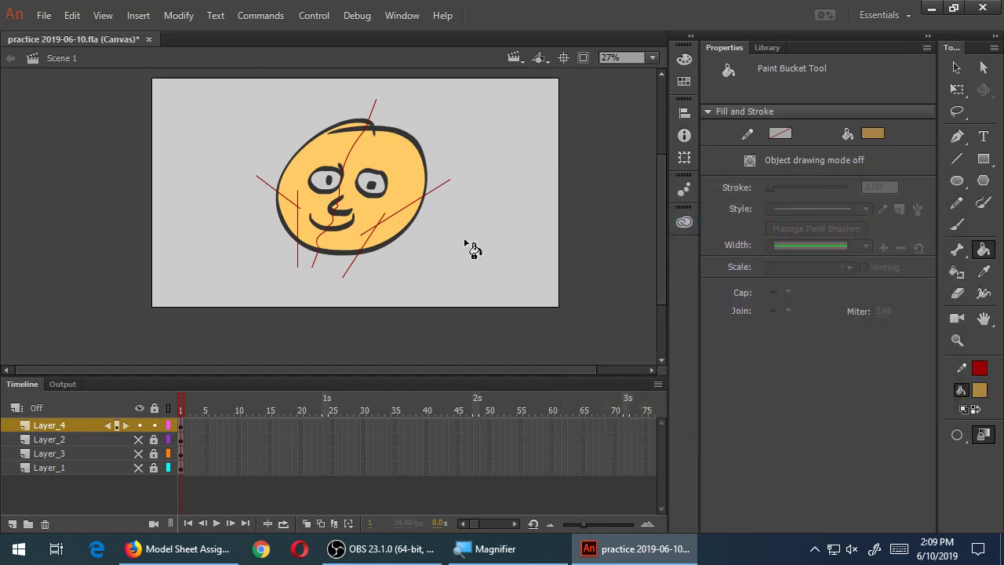
pyautogui.click(392, 231)
pyautogui.click(292, 225)
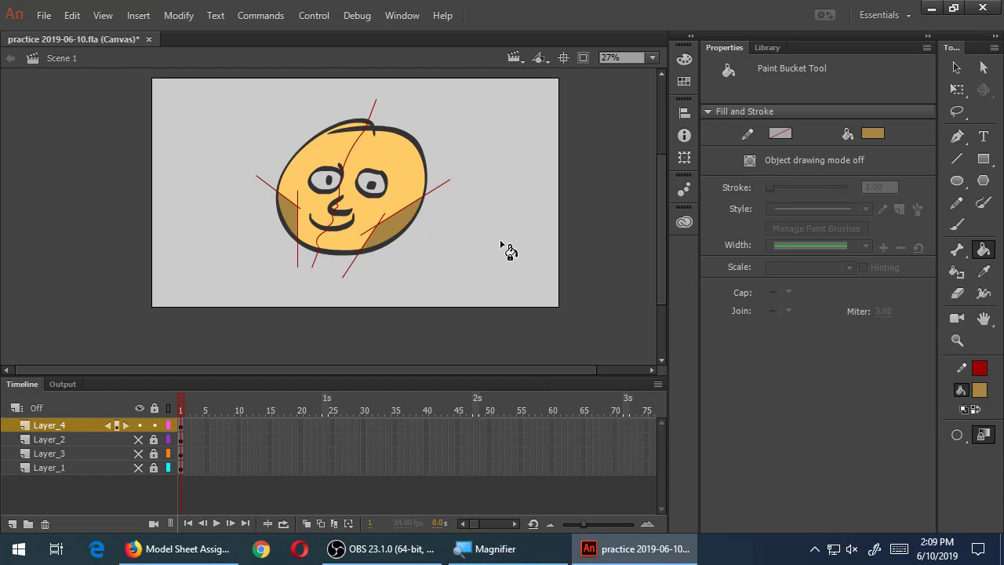
# Add red guide lines across the stage and the top of the head, curve the top one, and save
pyautogui.press('n')
pyautogui.moveTo(145, 203); pyautogui.dragTo(563, 231)
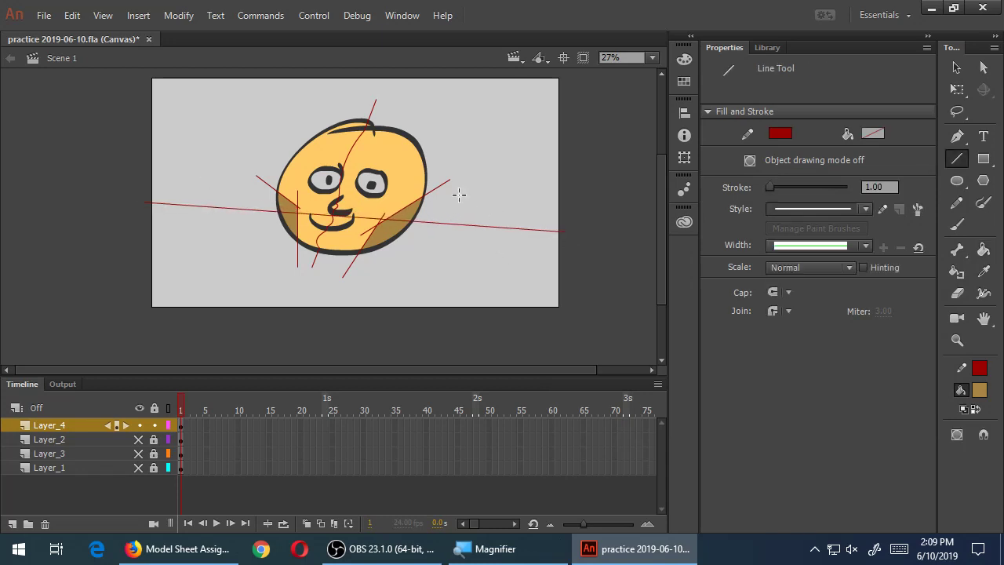
pyautogui.hotkey('ctrl', 'a')
pyautogui.press('Delete')
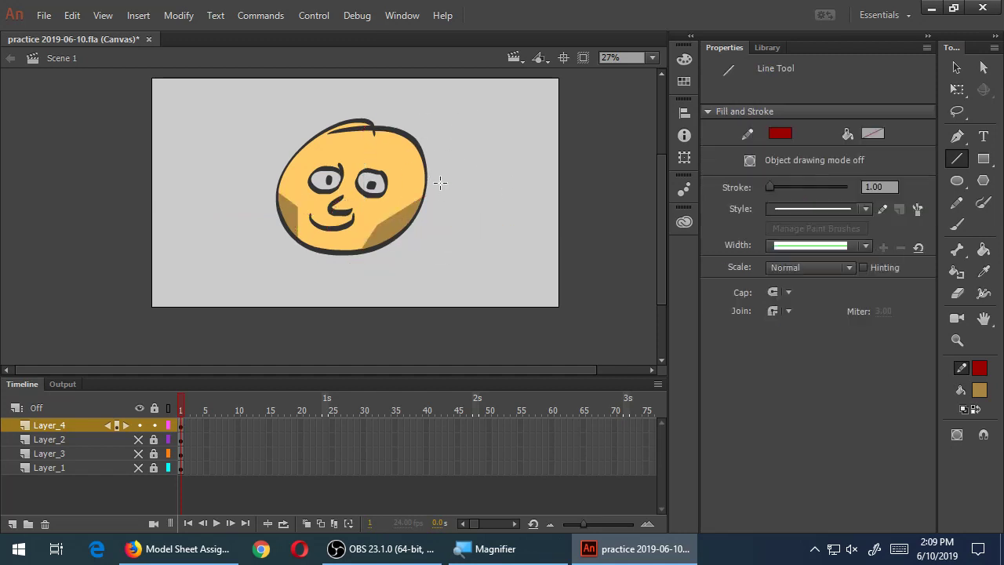
pyautogui.hotkey('ctrl', 'z')
pyautogui.click(508, 177)
pyautogui.hotkey('ctrl', 's')
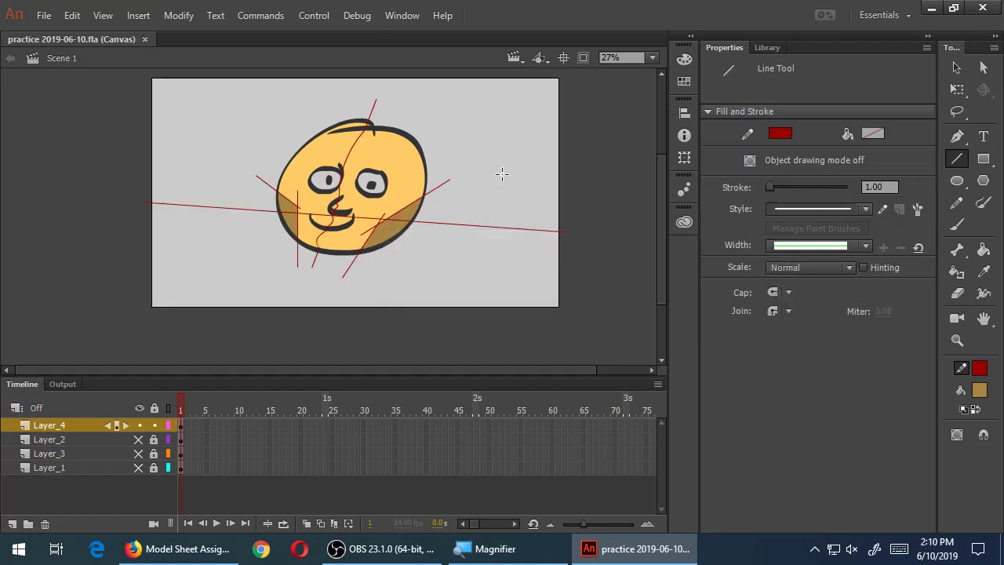
pyautogui.moveTo(243, 131); pyautogui.dragTo(494, 170)
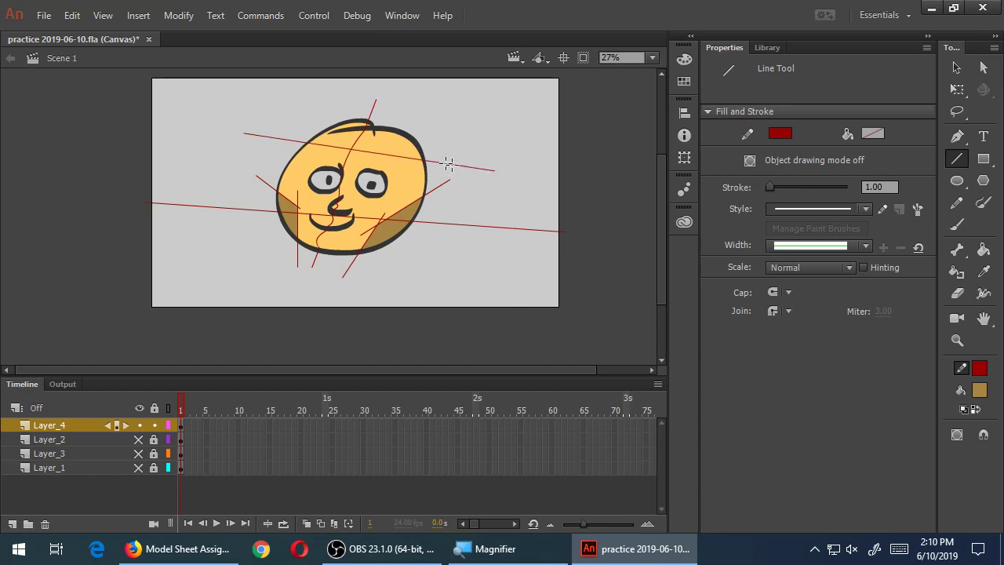
pyautogui.moveTo(361, 157)
pyautogui.mouseDown()
pyautogui.moveTo(392, 152)
pyautogui.moveTo(363, 143)
pyautogui.moveTo(374, 146)
pyautogui.mouseUp()
# Lighten the sampled face yellow to pale cream FFE3AA and fill the head's upper-right section
pyautogui.press('i')
pyautogui.click(406, 139)
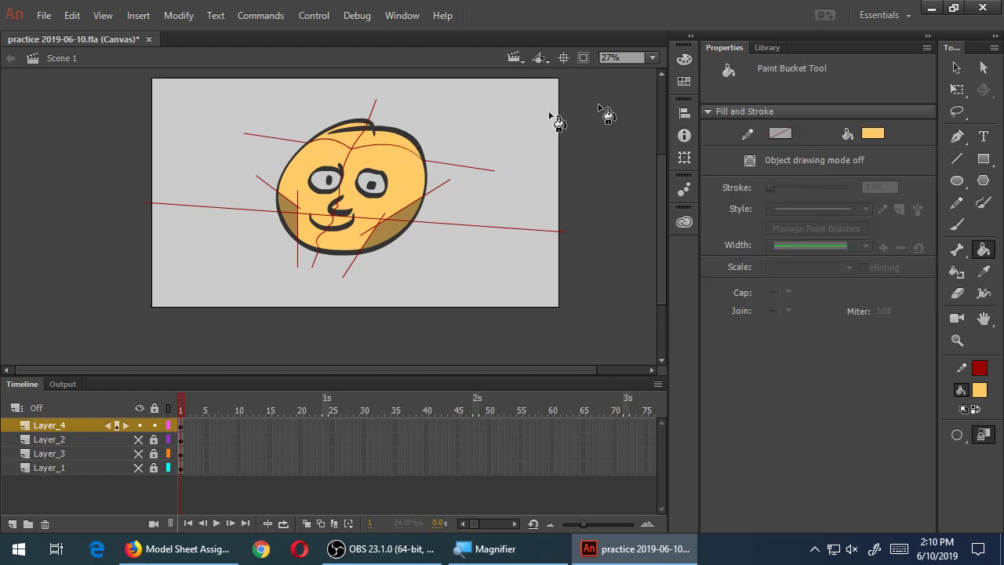
pyautogui.click(880, 133)
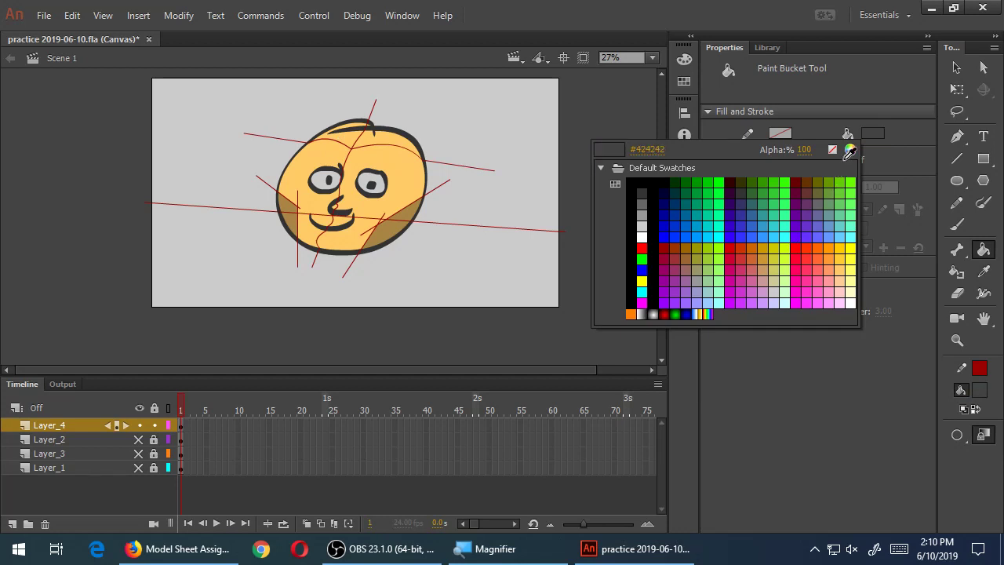
pyautogui.click(849, 150)
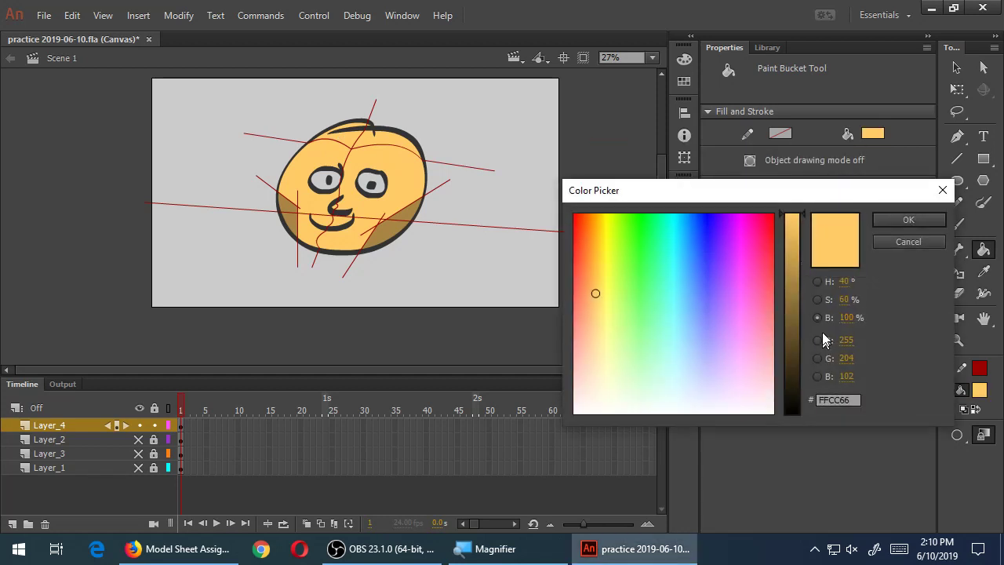
pyautogui.click(817, 300)
pyautogui.moveTo(804, 293); pyautogui.dragTo(809, 351)
pyautogui.click(884, 216)
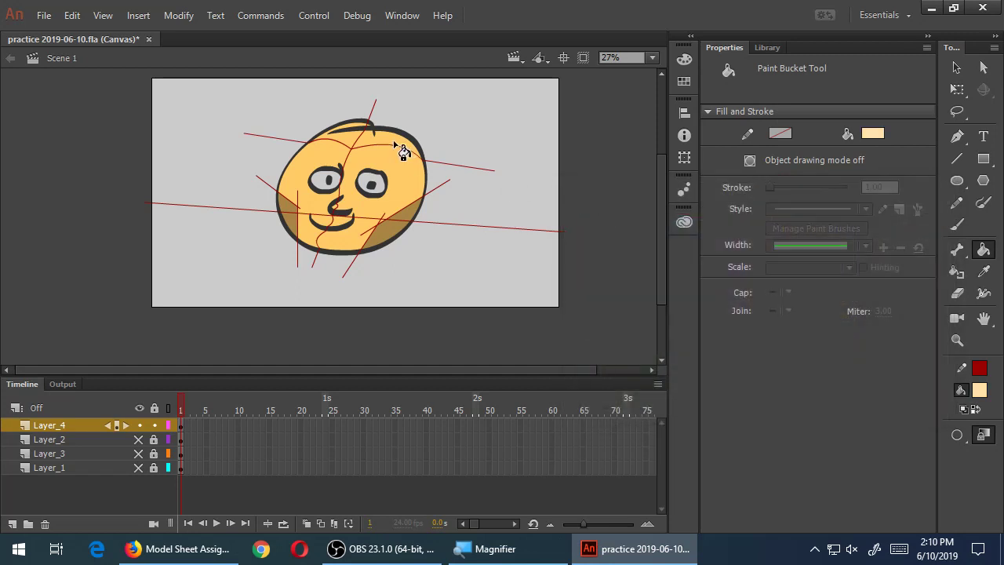
pyautogui.click(401, 146)
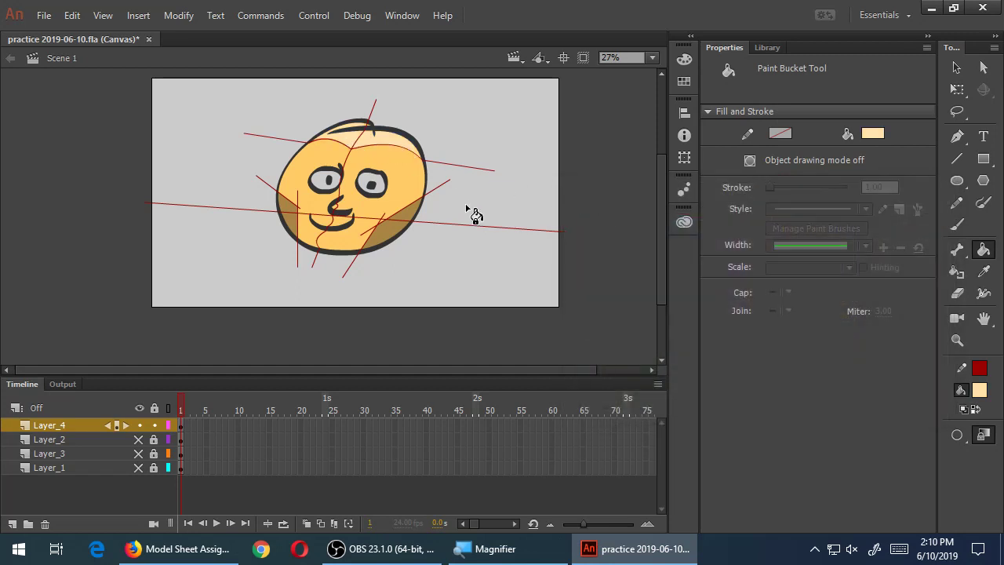
pyautogui.hotkey('ctrl', 'a')
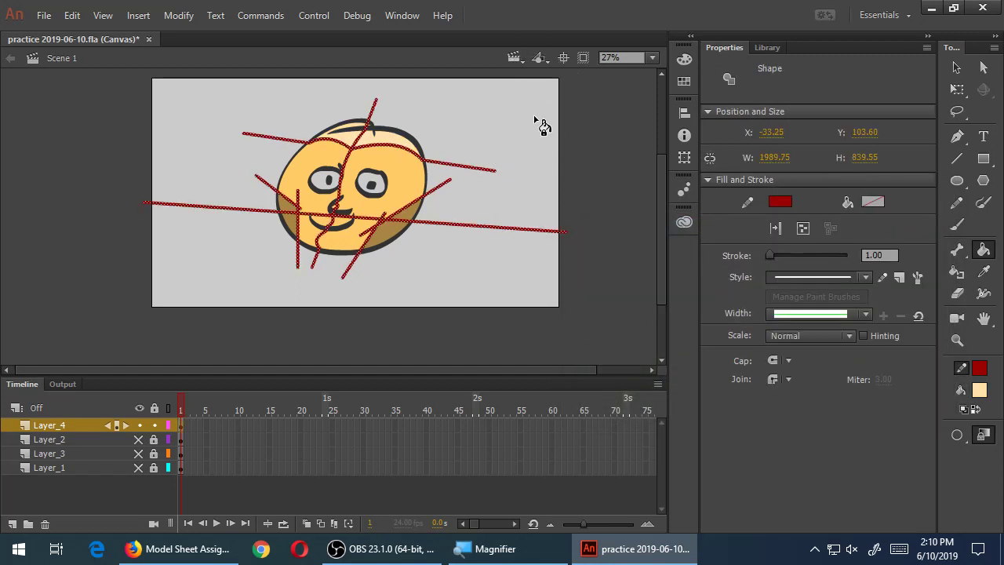
# Select all the connected red guide lines and delete them
pyautogui.press('v')
pyautogui.click(534, 125)
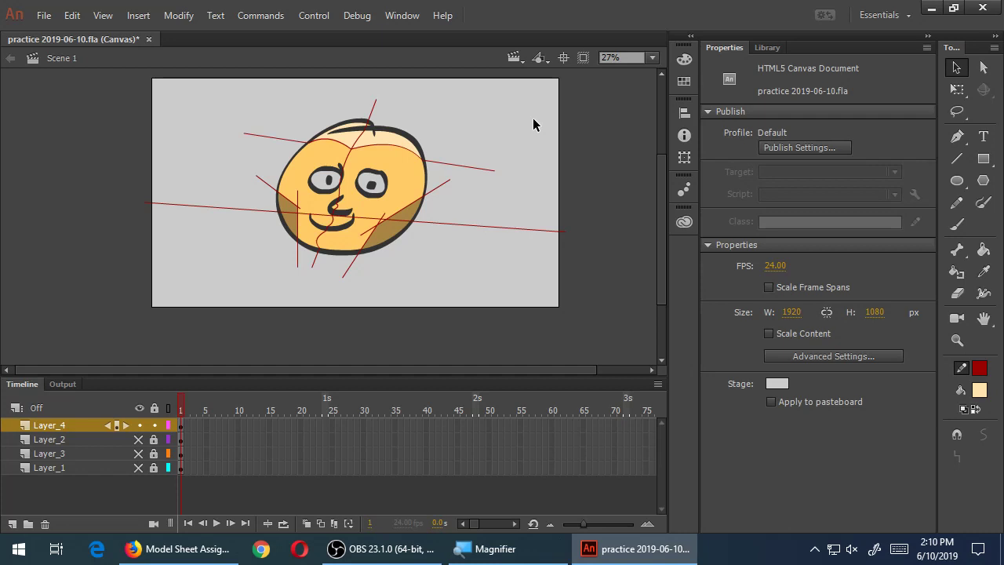
pyautogui.doubleClick(521, 232)
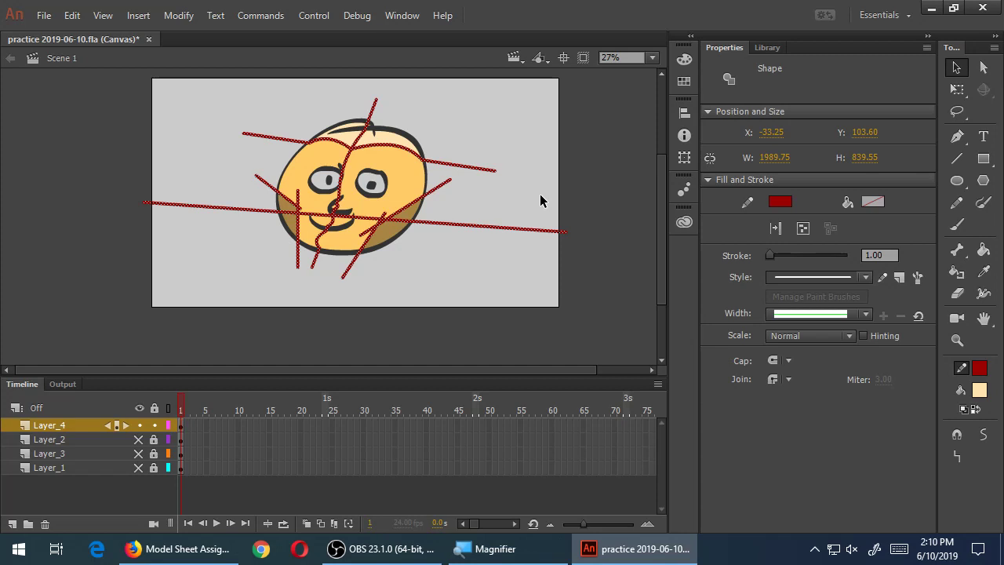
pyautogui.press('Delete')
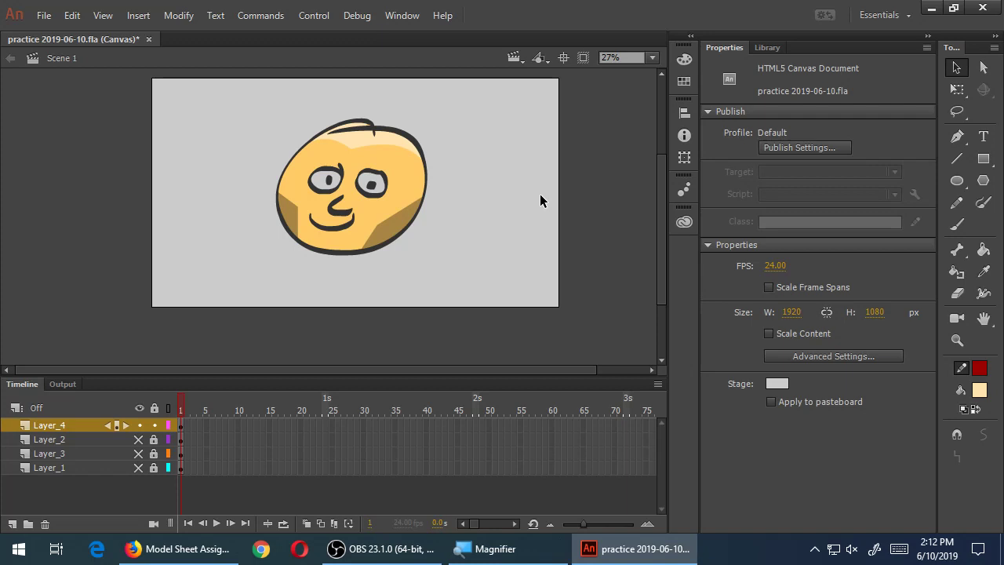
# Sketch a red pencil oval beside the face with a small inner circle and an Ink-mode diagonal stroke
pyautogui.click(956, 205)
pyautogui.click(602, 124)
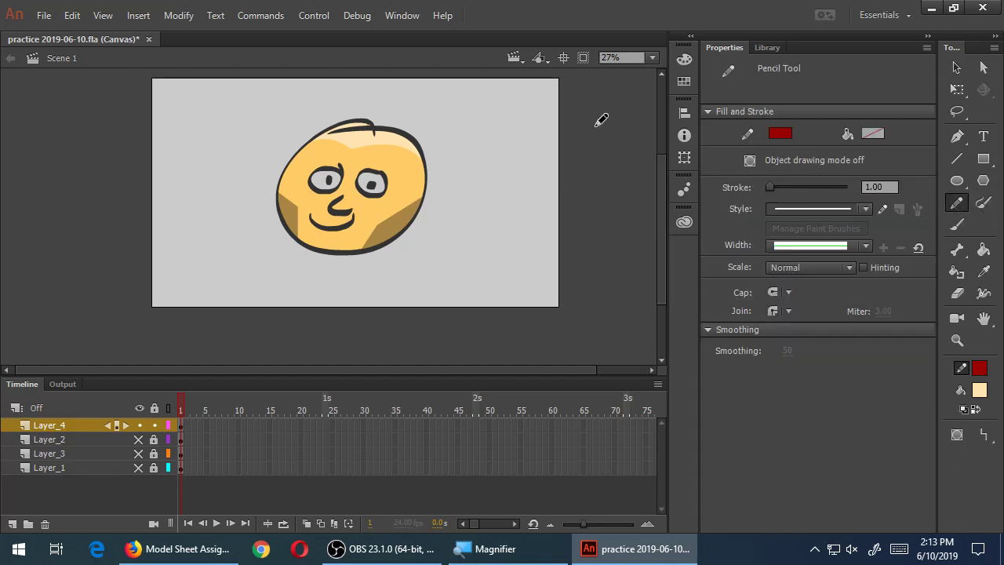
pyautogui.moveTo(514, 133)
pyautogui.mouseDown()
pyautogui.moveTo(494, 197)
pyautogui.moveTo(531, 151)
pyautogui.moveTo(506, 127)
pyautogui.mouseUp()
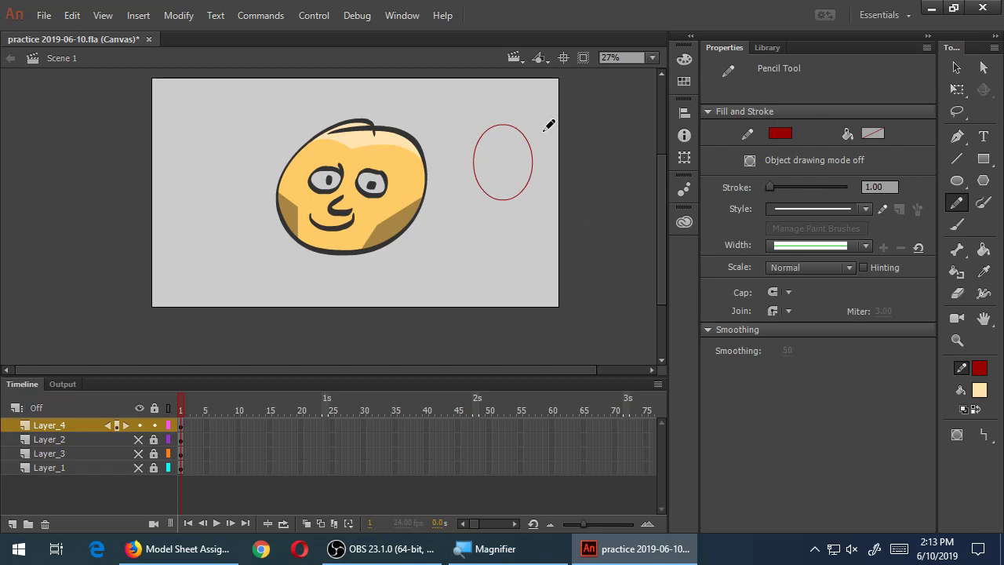
pyautogui.moveTo(491, 149)
pyautogui.mouseDown()
pyautogui.moveTo(511, 162)
pyautogui.moveTo(509, 182)
pyautogui.moveTo(500, 166)
pyautogui.mouseUp()
pyautogui.click(984, 435)
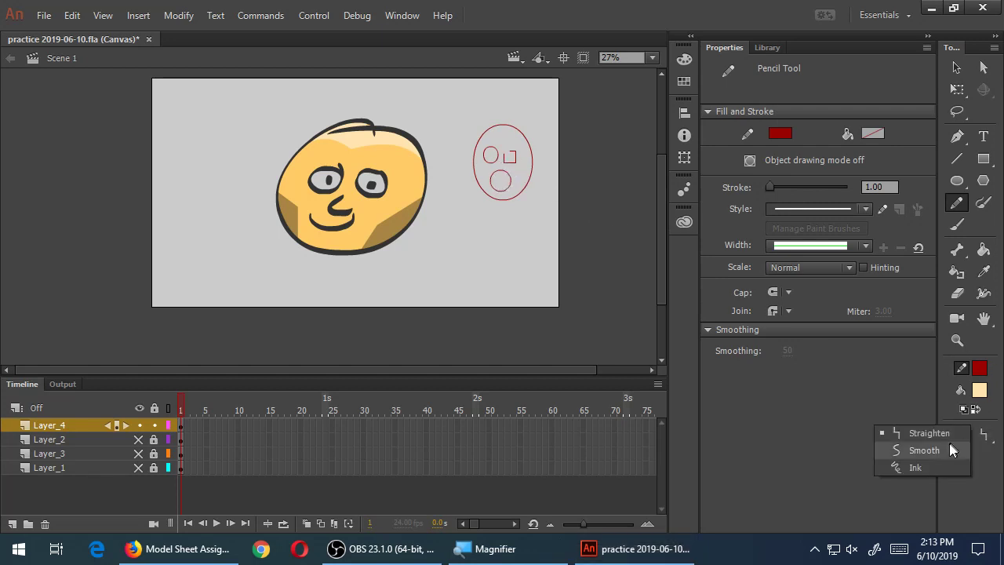
pyautogui.click(925, 467)
pyautogui.moveTo(530, 119); pyautogui.dragTo(487, 207)
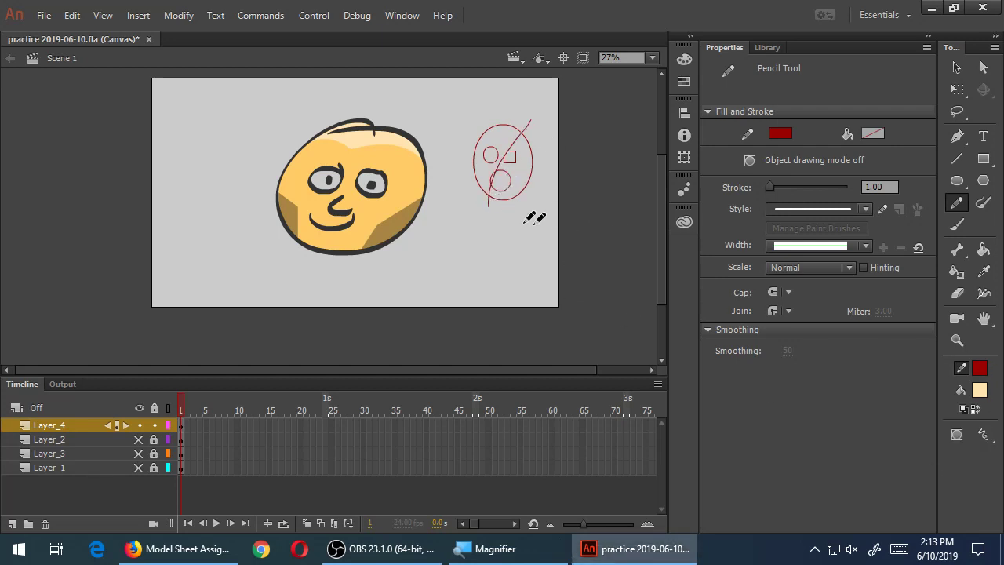
# Fill the oval parts and circles cream, then delete the sketch lines and undo those edits
pyautogui.click(983, 250)
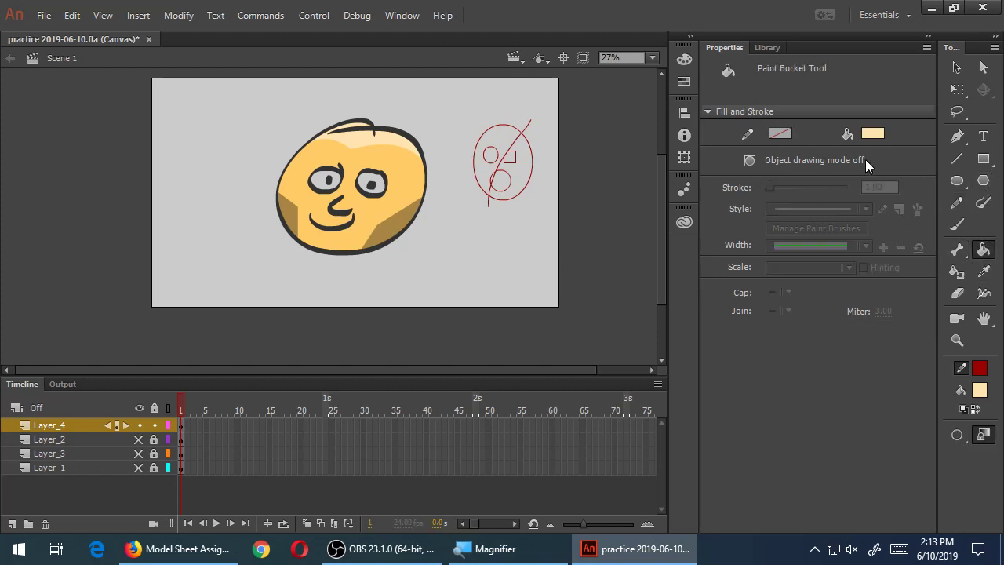
pyautogui.click(514, 161)
pyautogui.click(504, 158)
pyautogui.click(499, 180)
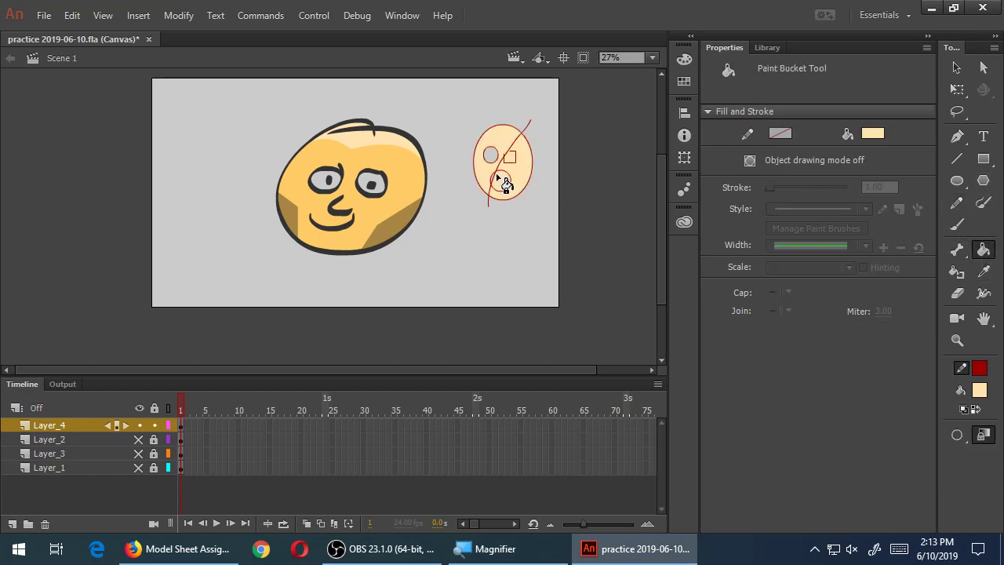
pyautogui.click(490, 156)
pyautogui.press('v')
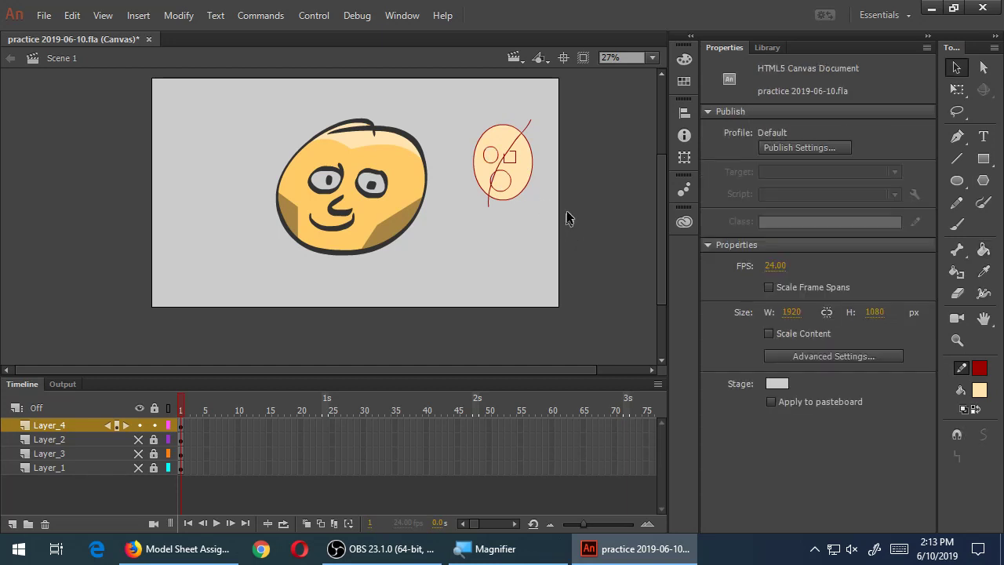
pyautogui.doubleClick(528, 126)
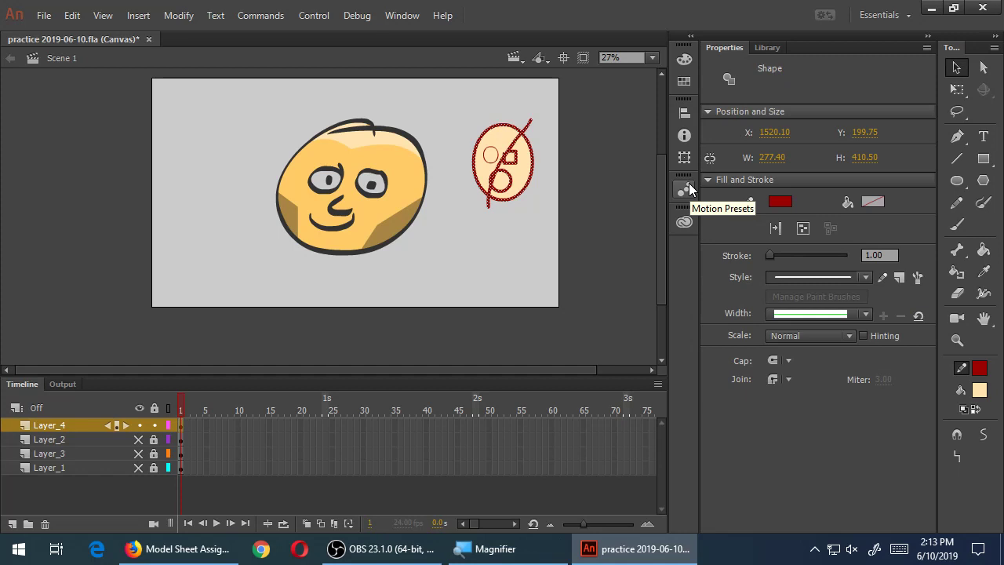
pyautogui.press('Delete')
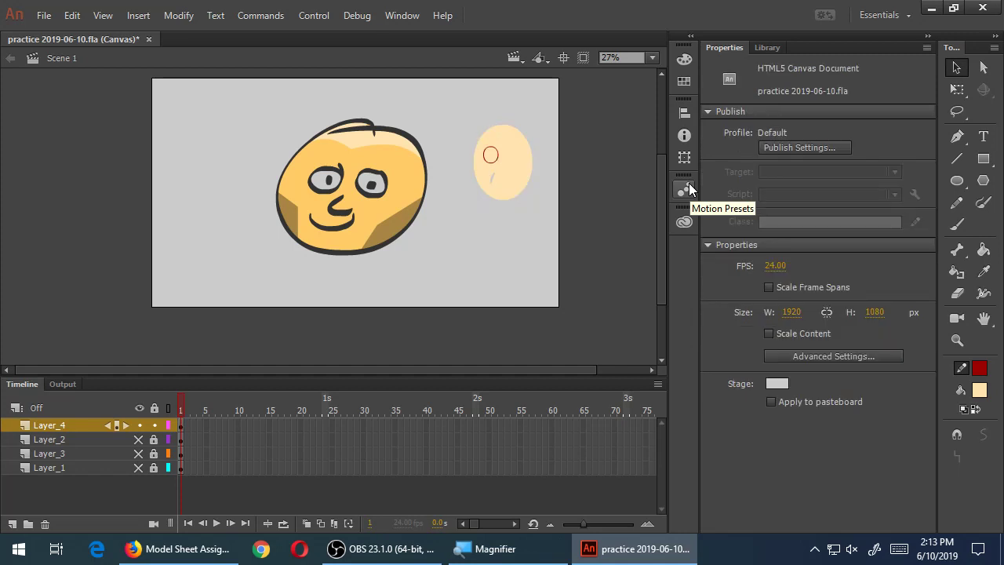
pyautogui.hotkey('ctrl', 'z')
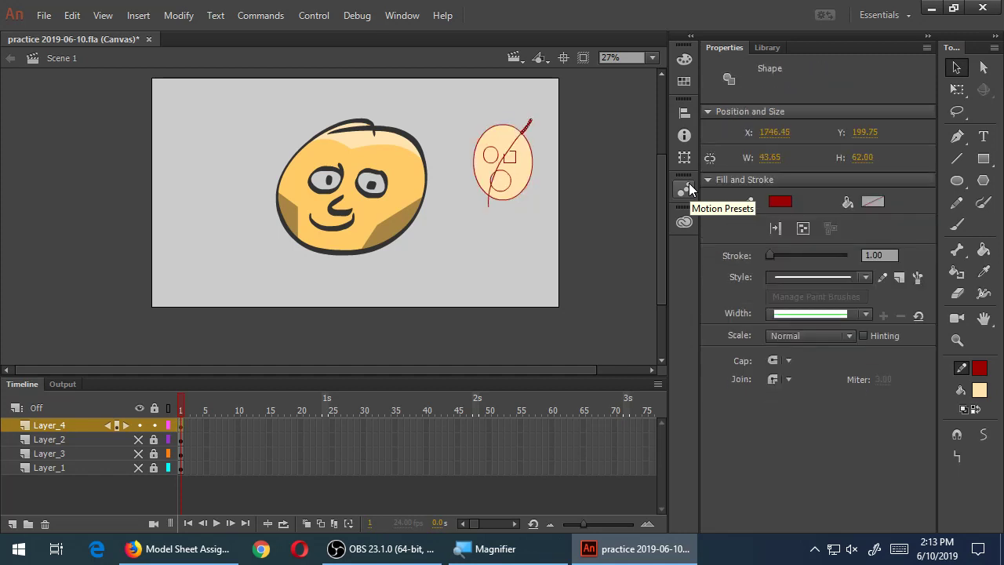
pyautogui.press('Escape')
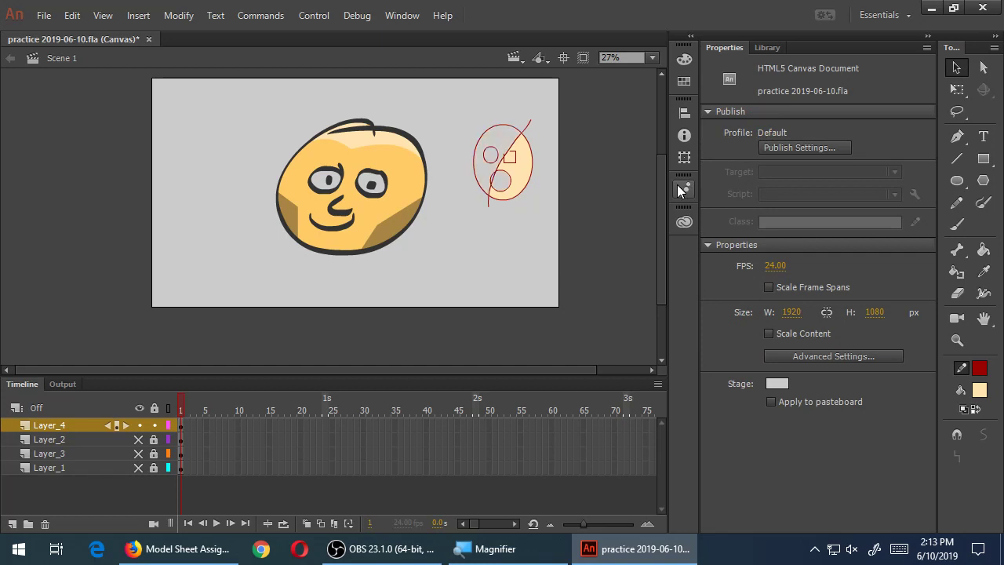
pyautogui.hotkey('ctrl', 'z')
pyautogui.hotkey('ctrl', 'z')
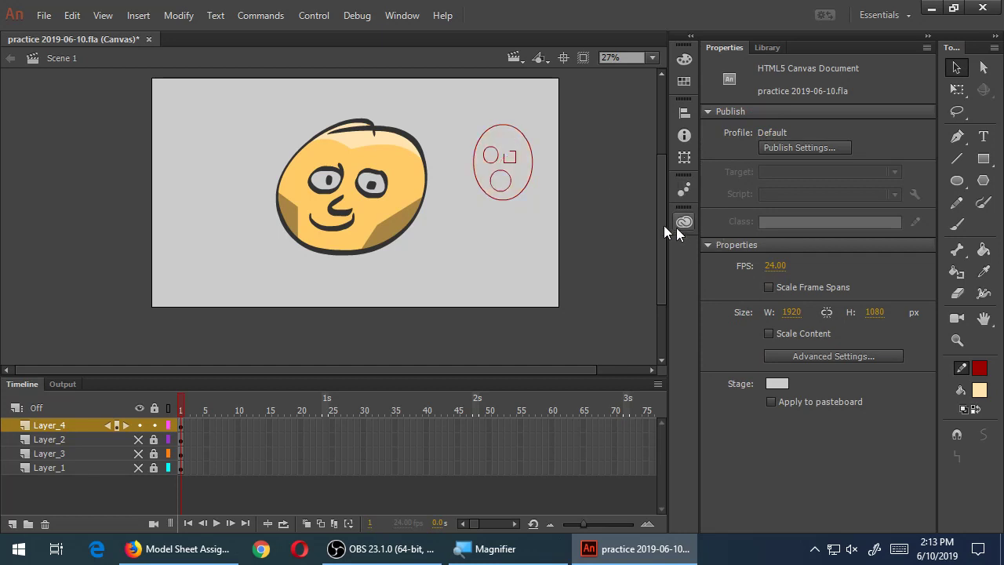
# Refill the small oval and its two inner circles with peach
pyautogui.press('k')
pyautogui.click(516, 179)
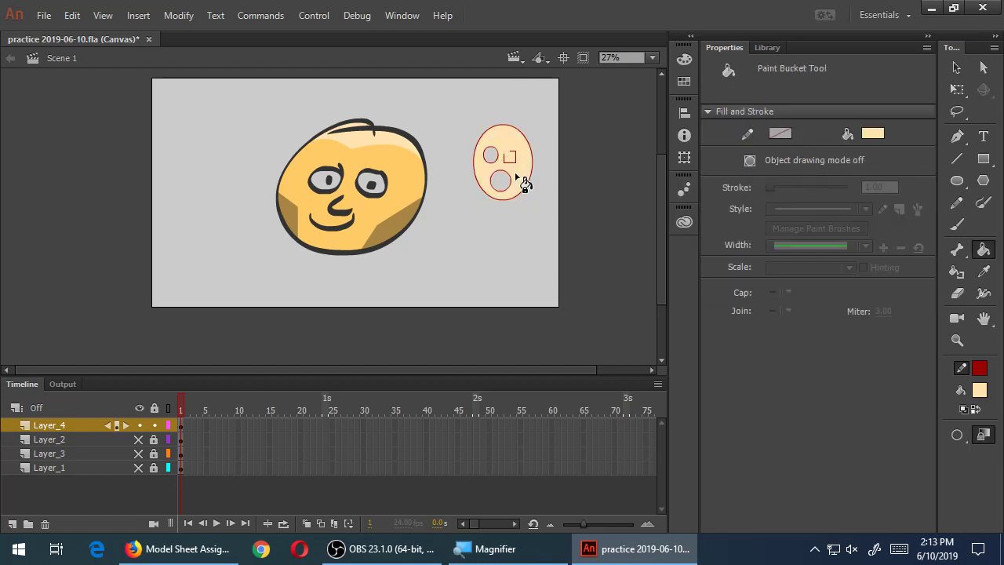
pyautogui.click(503, 184)
pyautogui.click(491, 155)
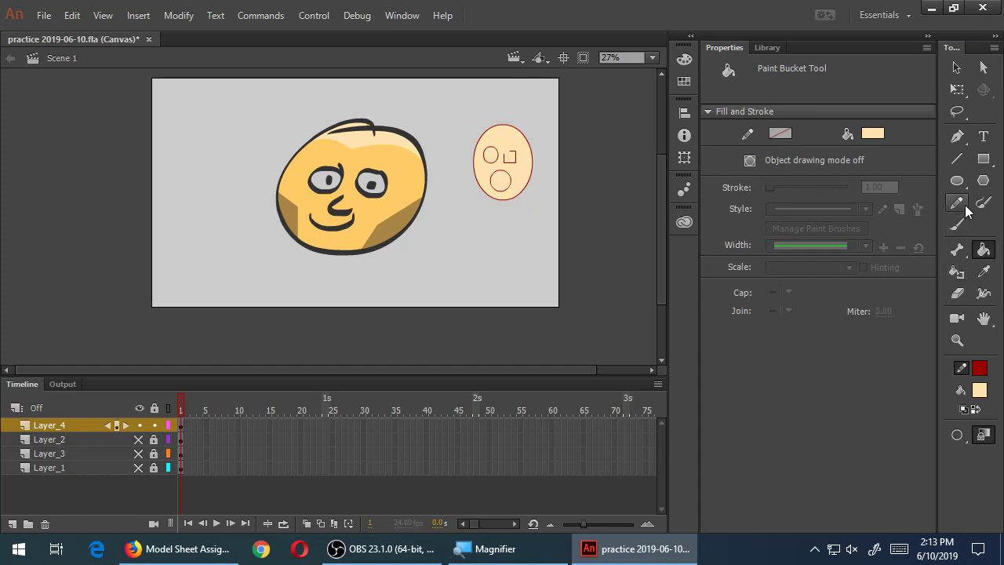
# Draw a green diagonal guide line across the oval and fill its right half brown
pyautogui.click(955, 160)
pyautogui.click(979, 368)
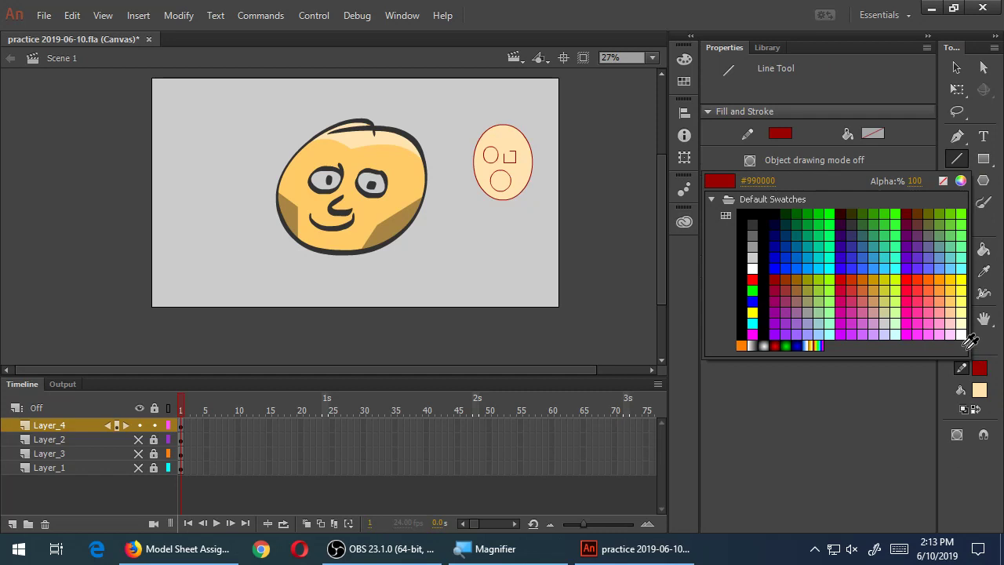
pyautogui.click(886, 225)
pyautogui.moveTo(532, 102); pyautogui.dragTo(459, 246)
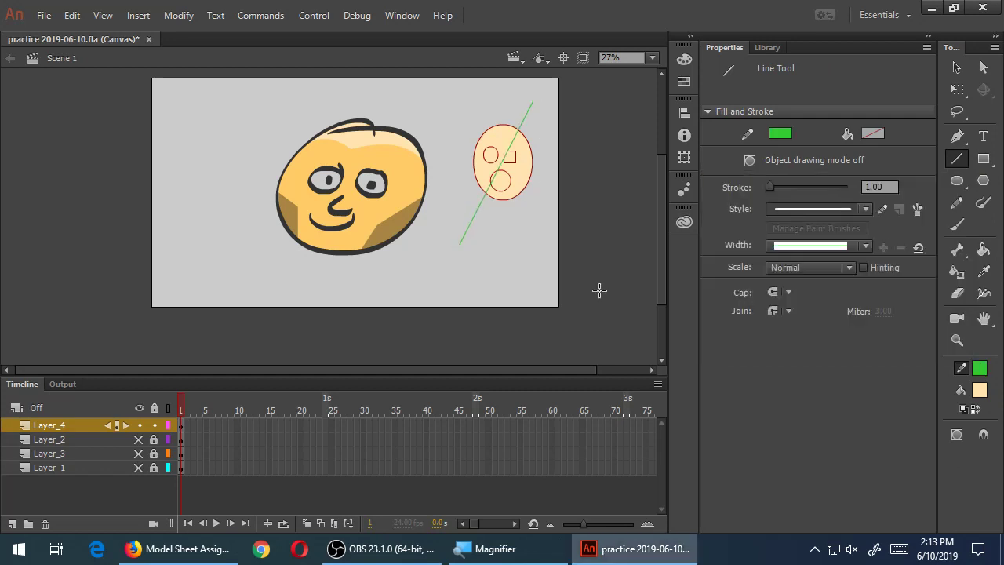
pyautogui.press('k')
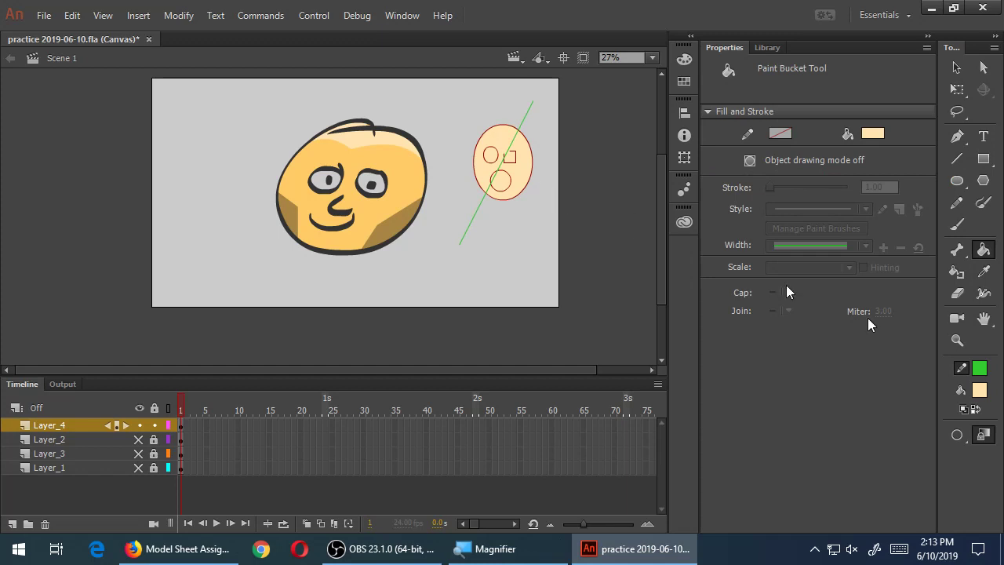
pyautogui.click(984, 390)
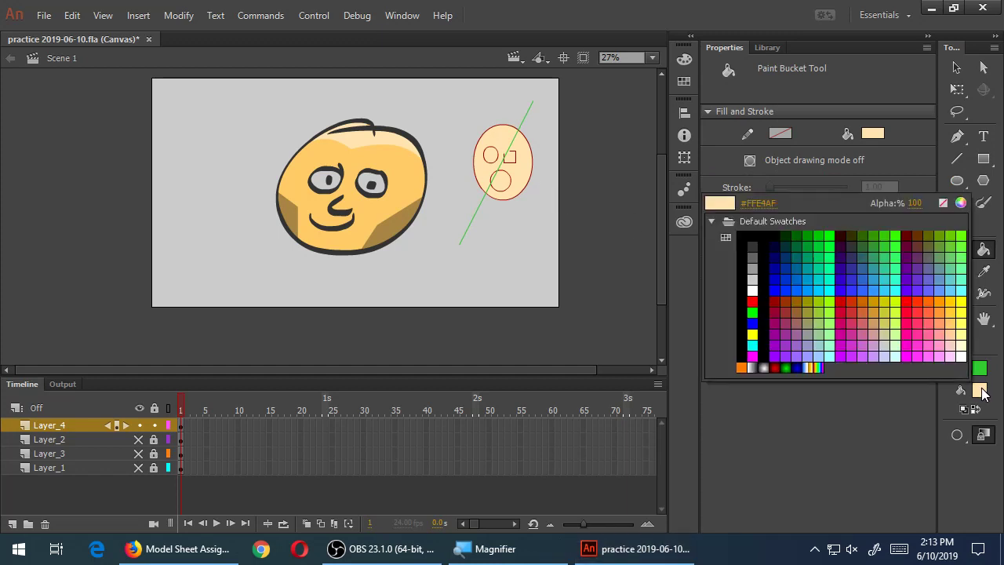
pyautogui.click(800, 298)
pyautogui.click(522, 190)
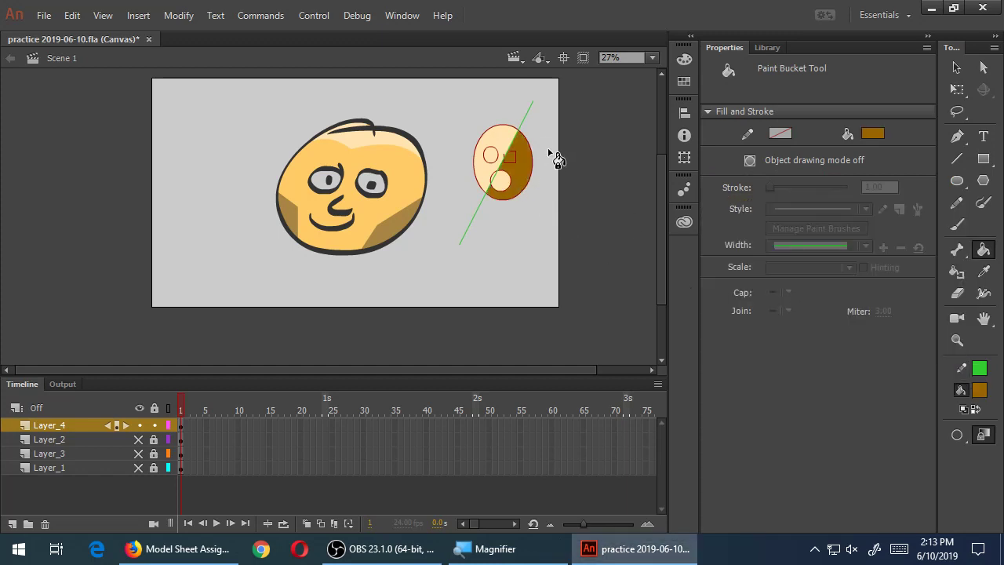
# Delete the green guide line and minimize Animate to the desktop
pyautogui.press('v')
pyautogui.click(527, 127)
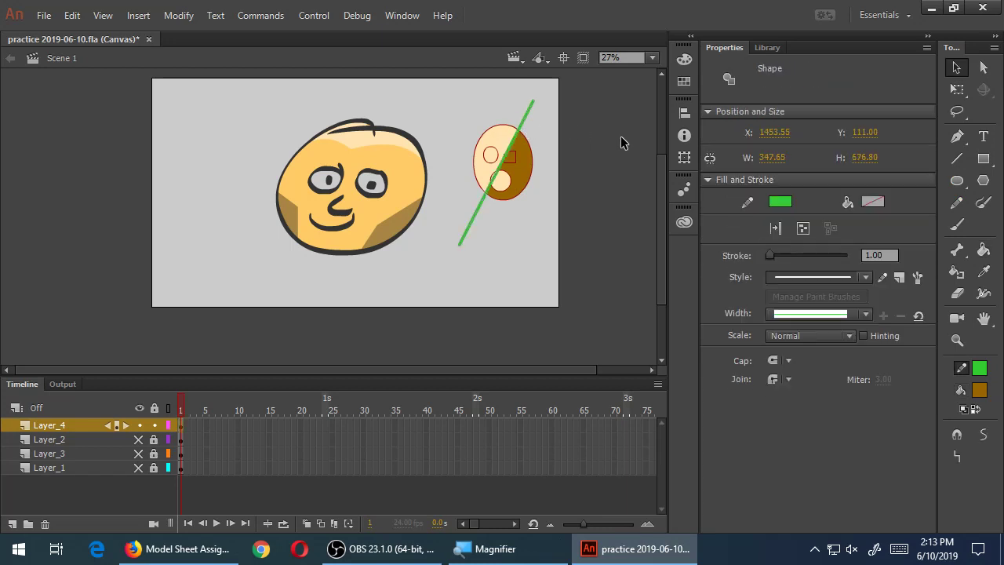
pyautogui.press('Delete')
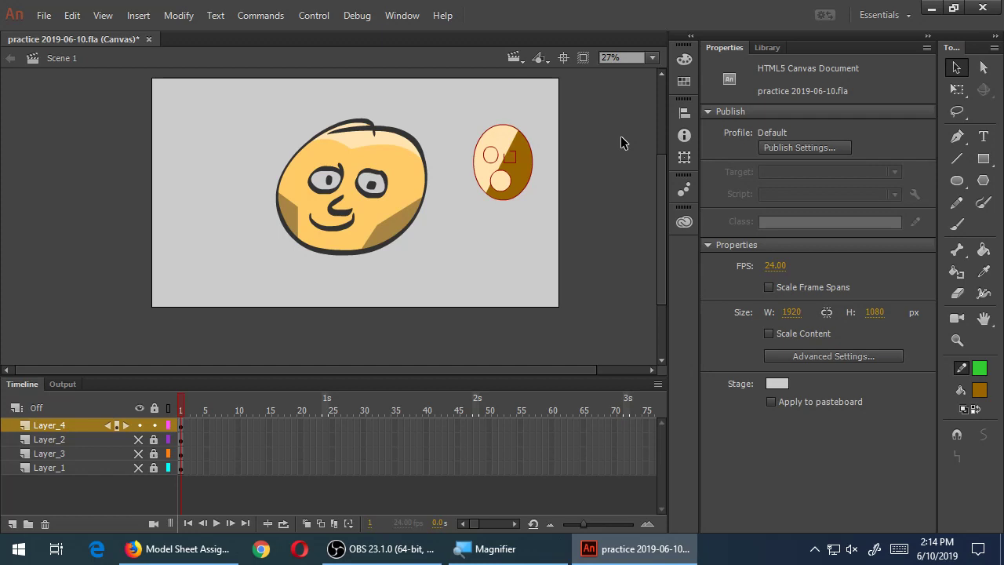
pyautogui.press('super+d')
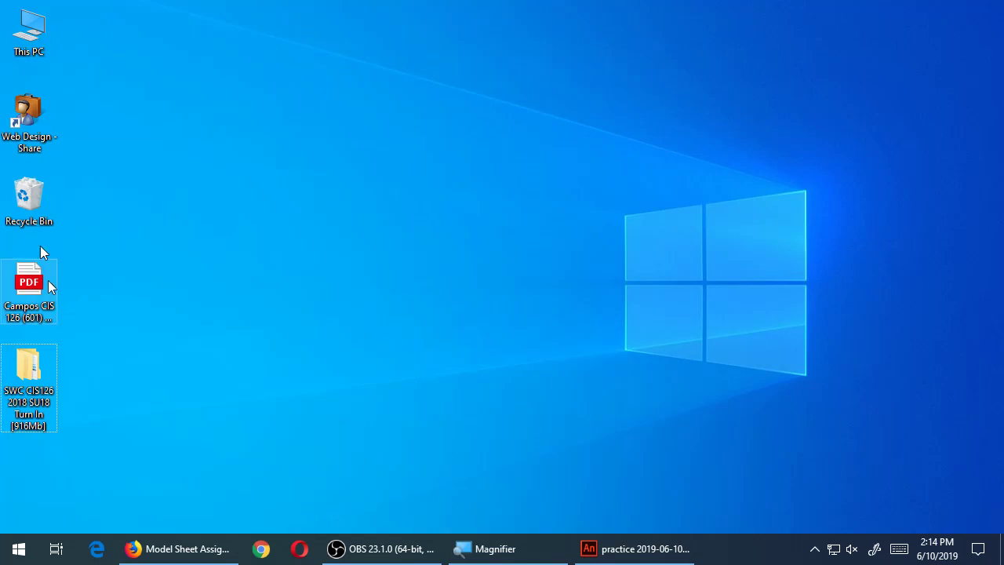
# Open the Topic 1 - Drawing folder inside CIS126 on the Lex64Gb (E:) drive
pyautogui.doubleClick(45, 126)
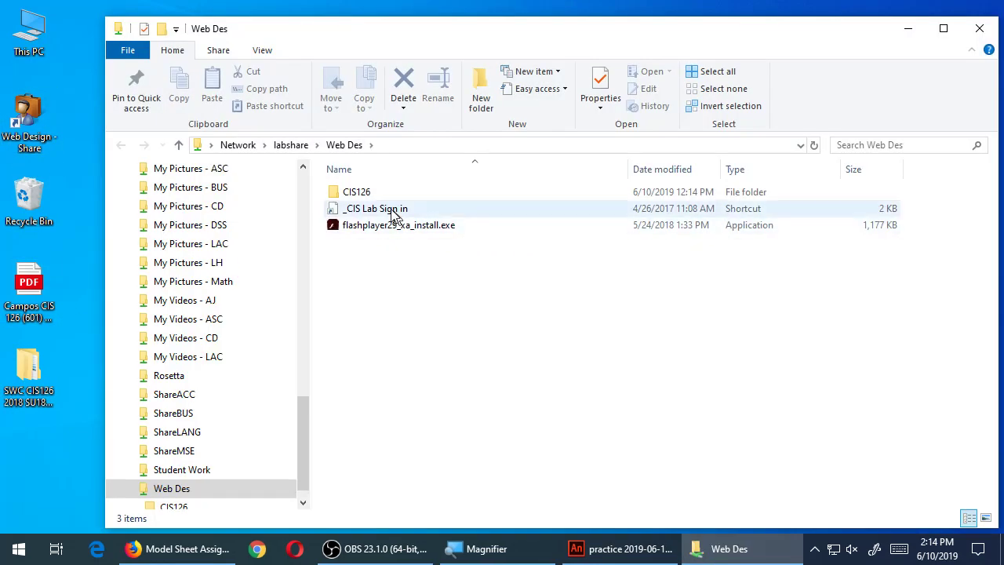
pyautogui.click(979, 28)
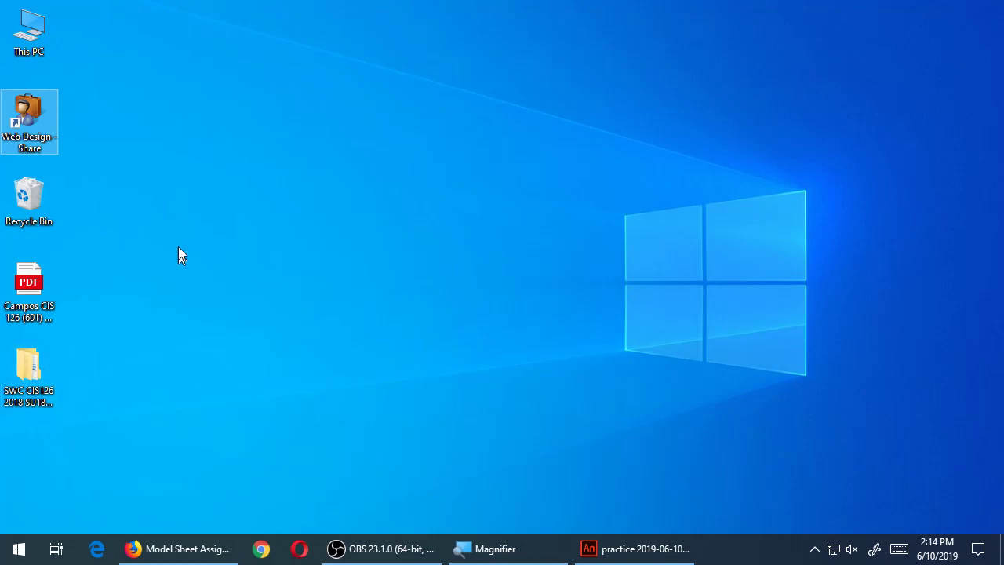
pyautogui.doubleClick(44, 59)
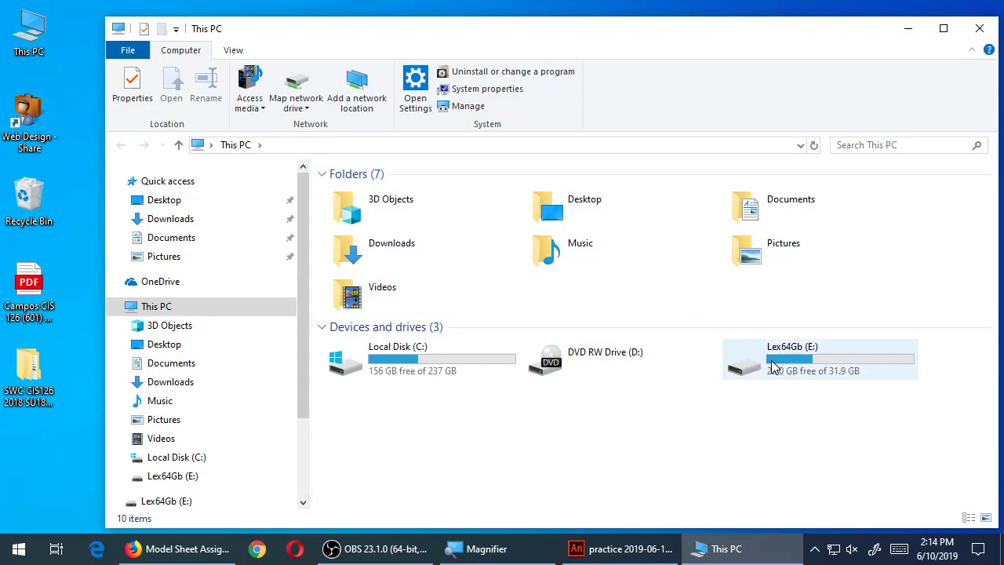
pyautogui.doubleClick(788, 373)
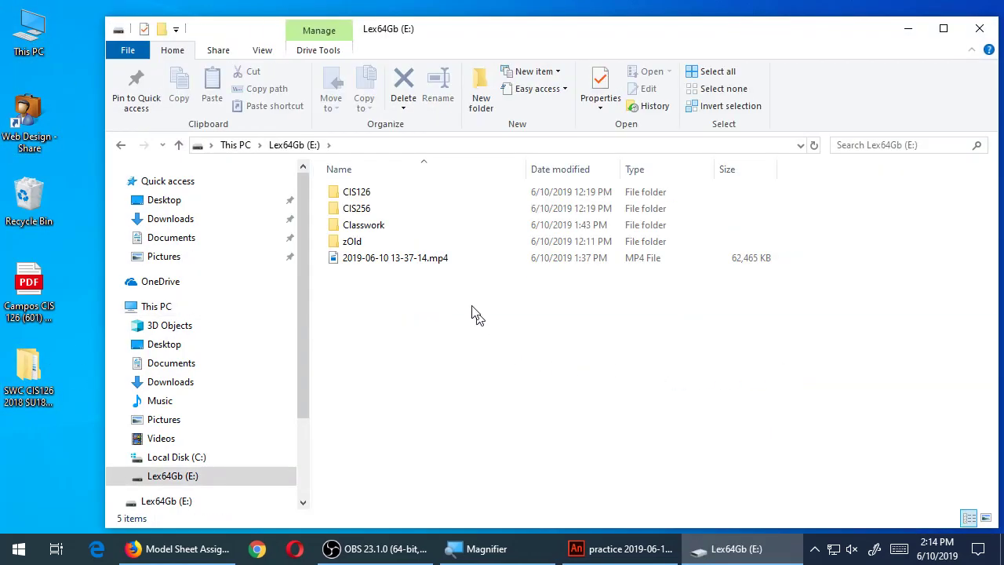
pyautogui.doubleClick(347, 196)
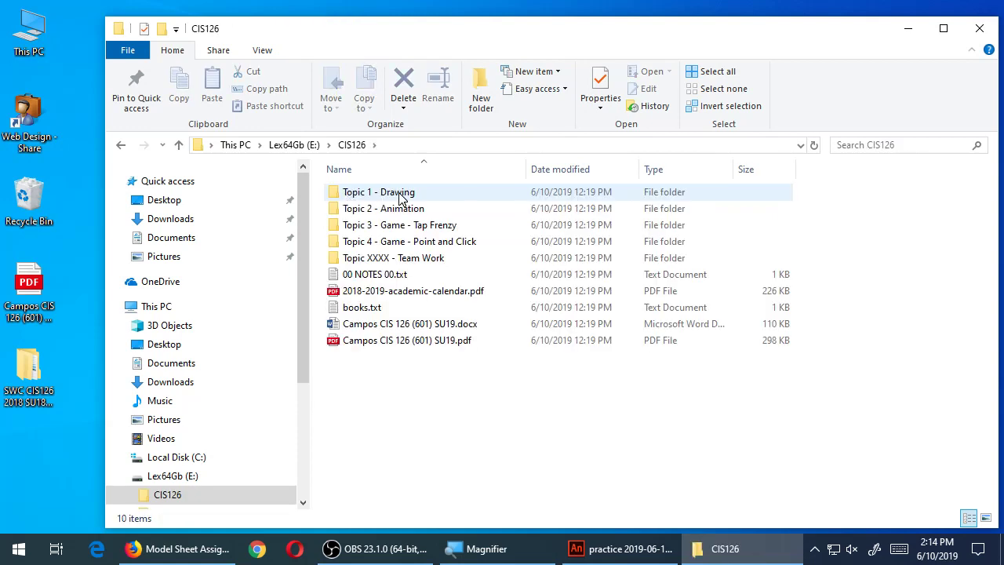
pyautogui.doubleClick(400, 198)
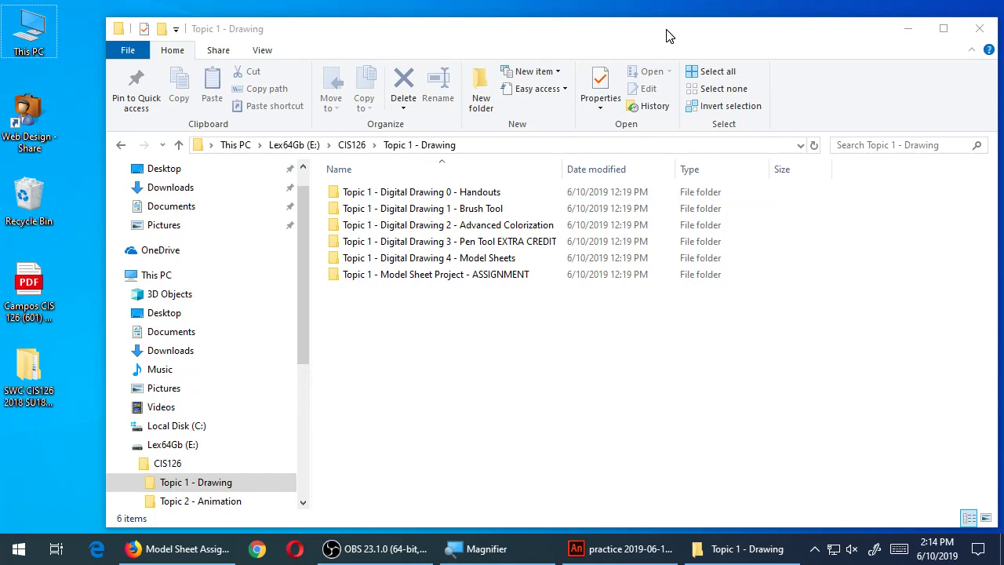
# Copy the Brush Tool and Handouts folders into the Web Design share's CIS126 folder and close both windows
pyautogui.moveTo(668, 35); pyautogui.dragTo(886, 66)
pyautogui.doubleClick(726, 224)
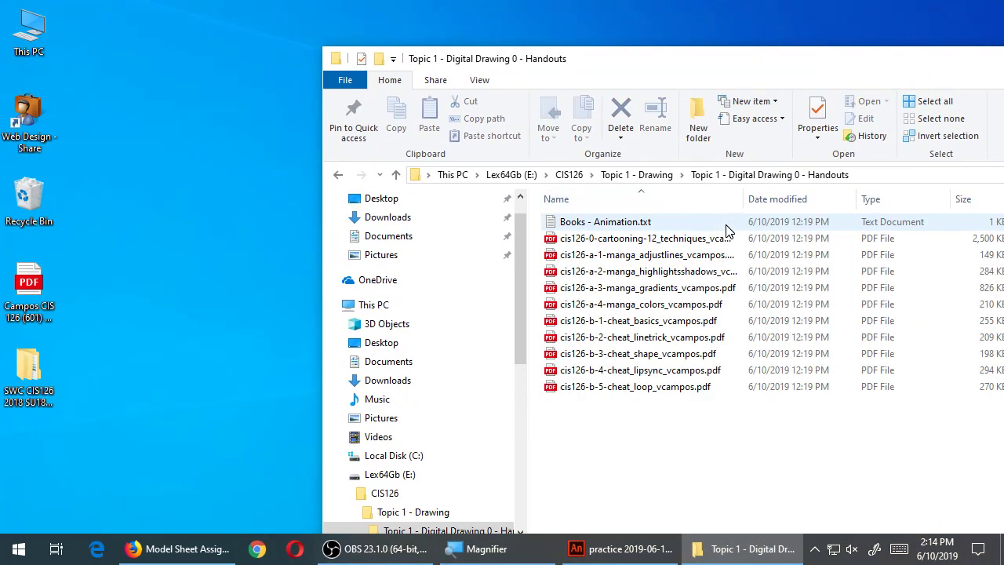
pyautogui.click(339, 174)
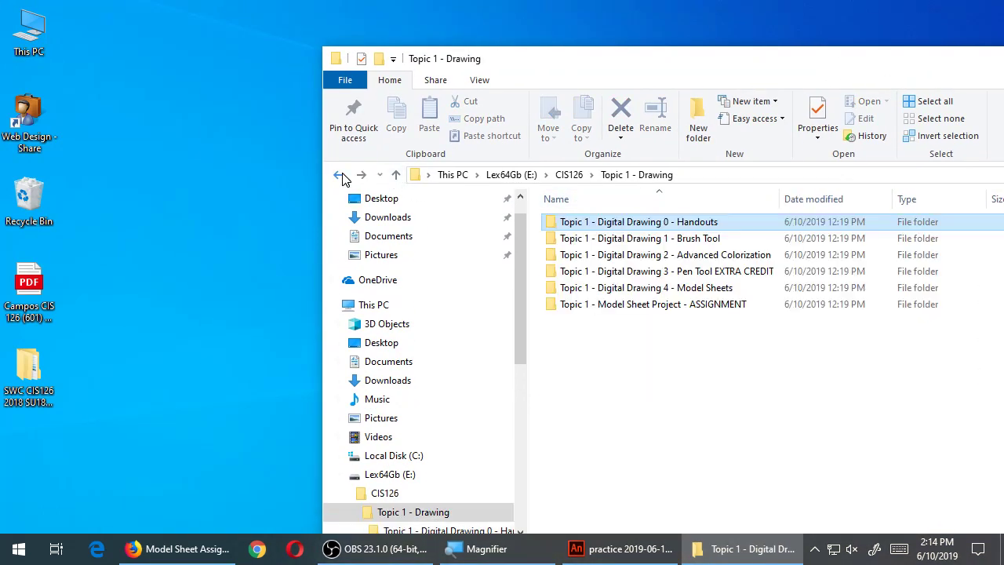
pyautogui.click(664, 239)
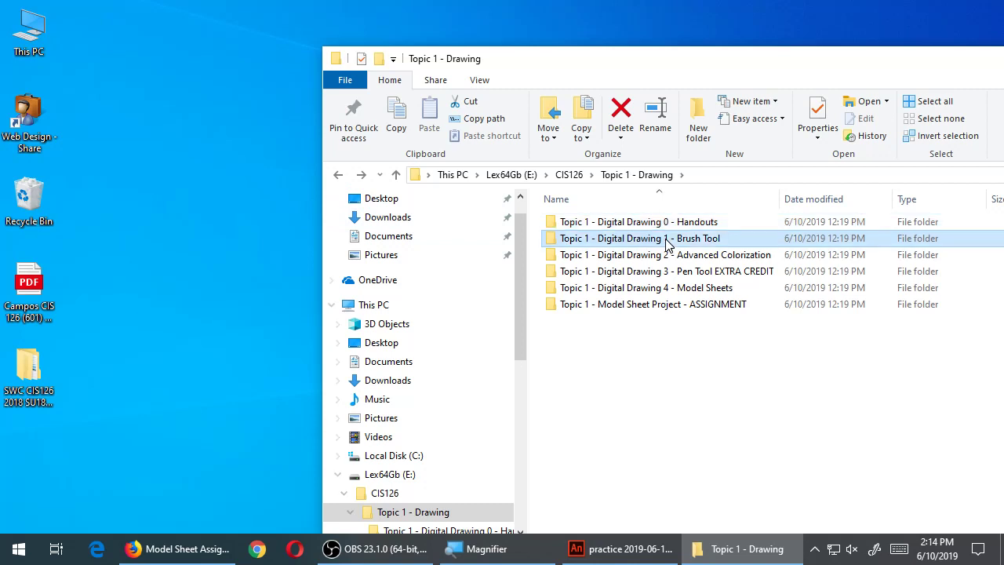
pyautogui.click(566, 225)
pyautogui.doubleClick(36, 121)
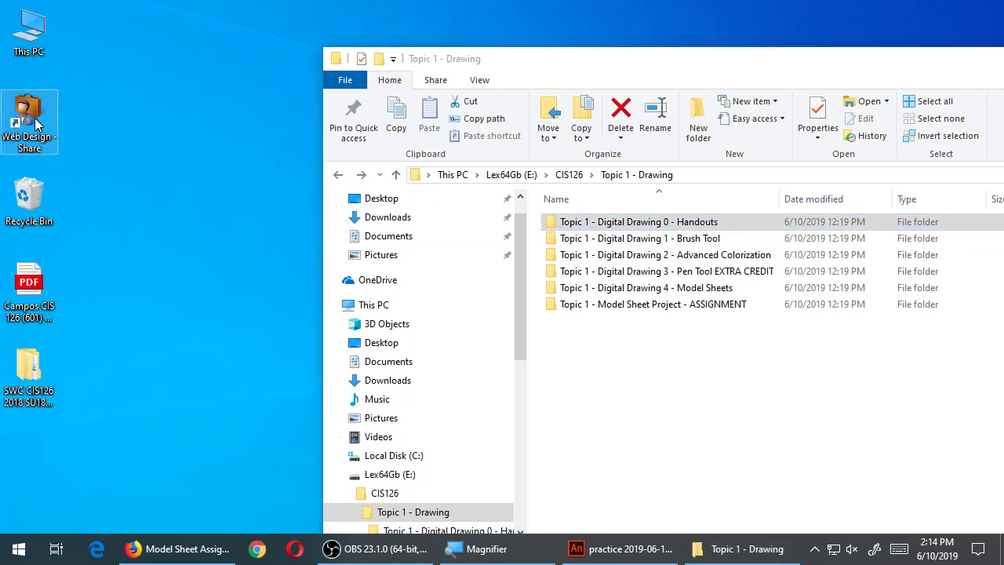
pyautogui.doubleClick(266, 175)
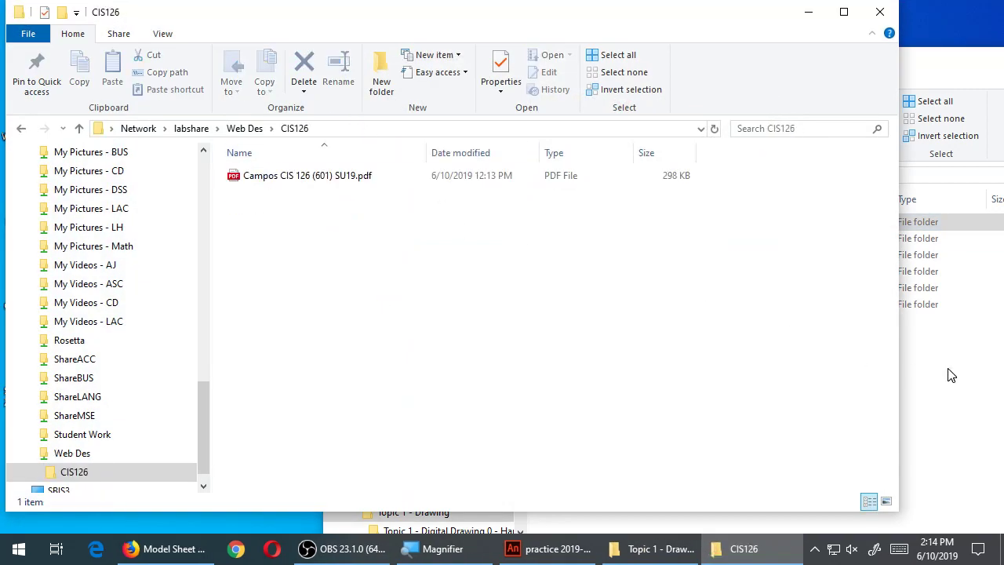
pyautogui.click(950, 370)
pyautogui.moveTo(755, 324); pyautogui.dragTo(310, 290)
pyautogui.moveTo(958, 56); pyautogui.dragTo(699, 55)
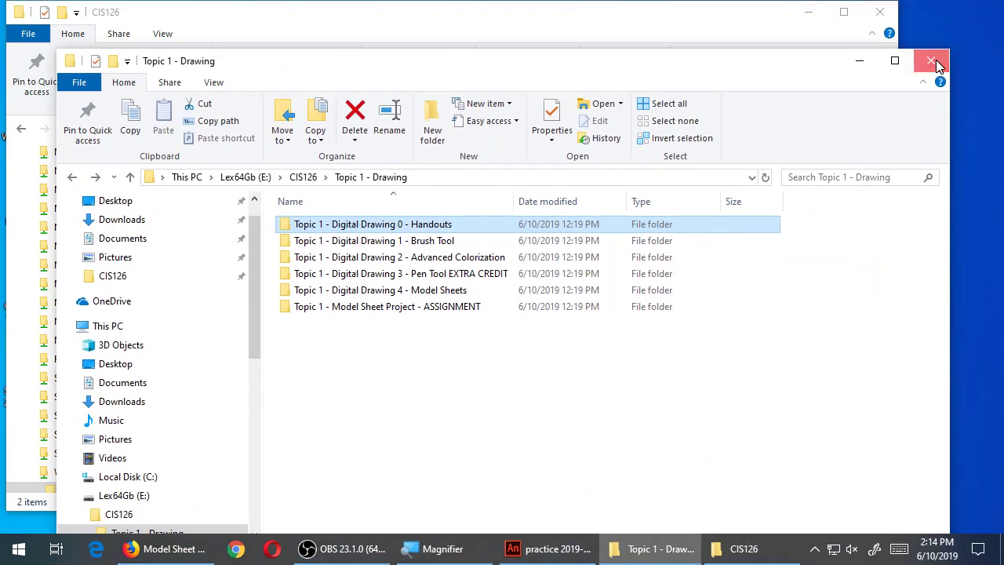
pyautogui.click(977, 57)
pyautogui.click(879, 12)
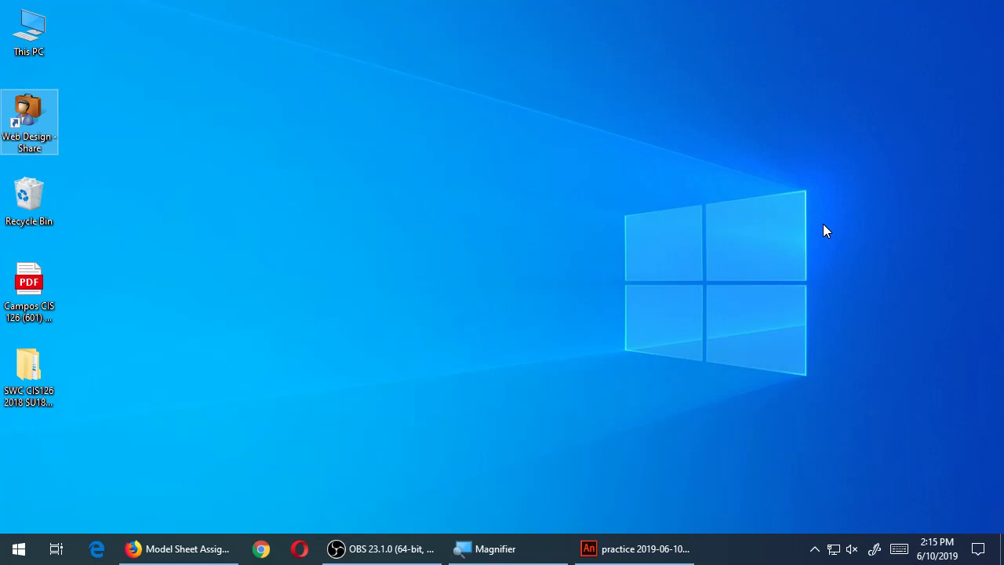
# Copy 'Topic 1 - Digital Drawing 0 - Handouts' from the shared CIS126 folder onto the desktop, then close the window
pyautogui.doubleClick(41, 110)
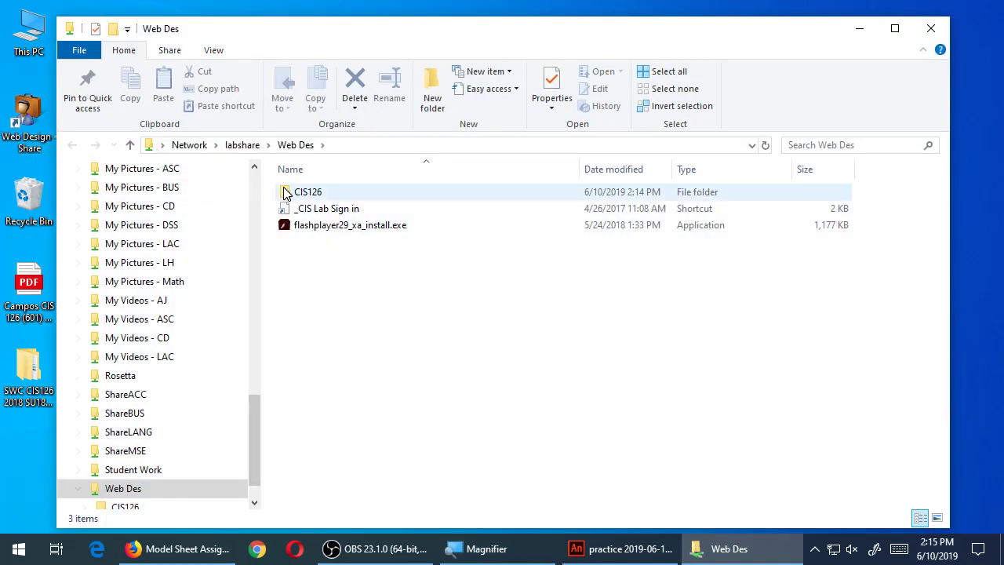
pyautogui.doubleClick(285, 195)
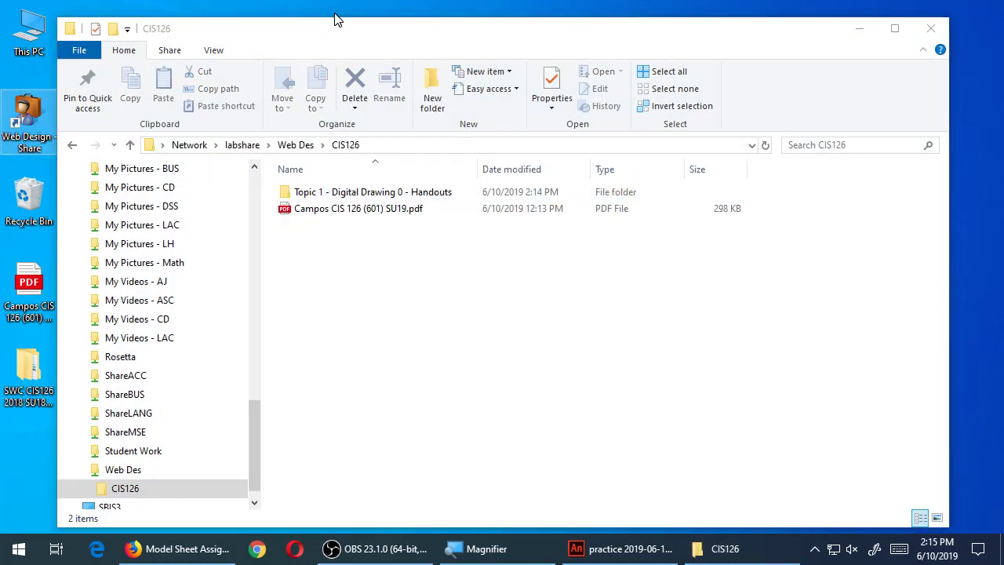
pyautogui.moveTo(332, 35); pyautogui.dragTo(510, 27)
pyautogui.click(475, 183)
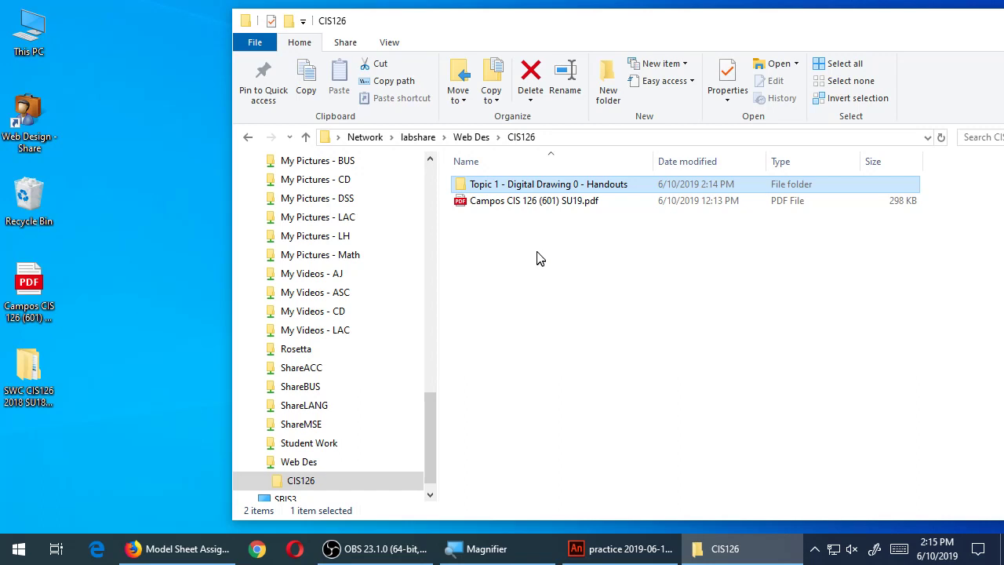
pyautogui.moveTo(522, 188); pyautogui.dragTo(144, 484)
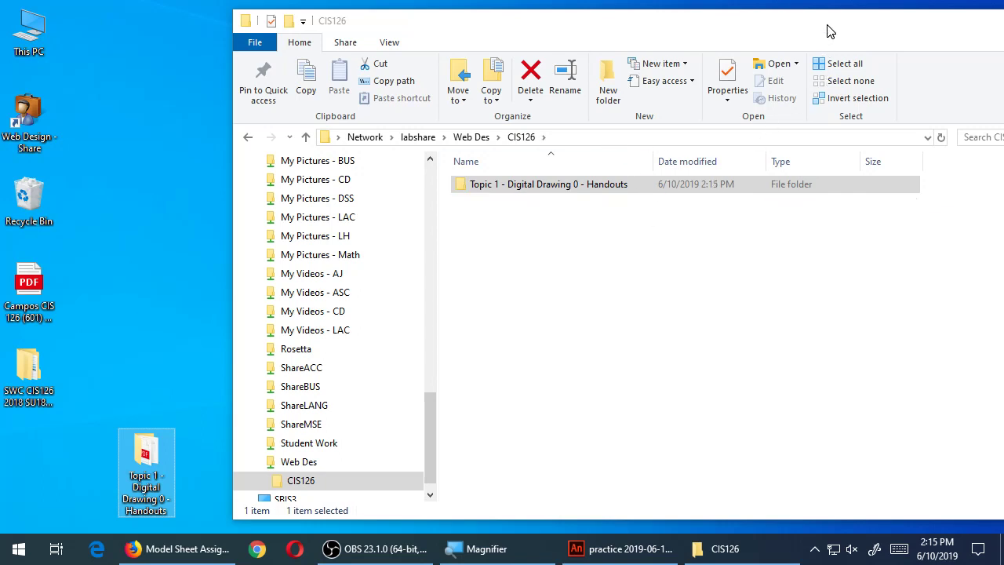
pyautogui.moveTo(829, 31); pyautogui.dragTo(659, 32)
pyautogui.click(932, 23)
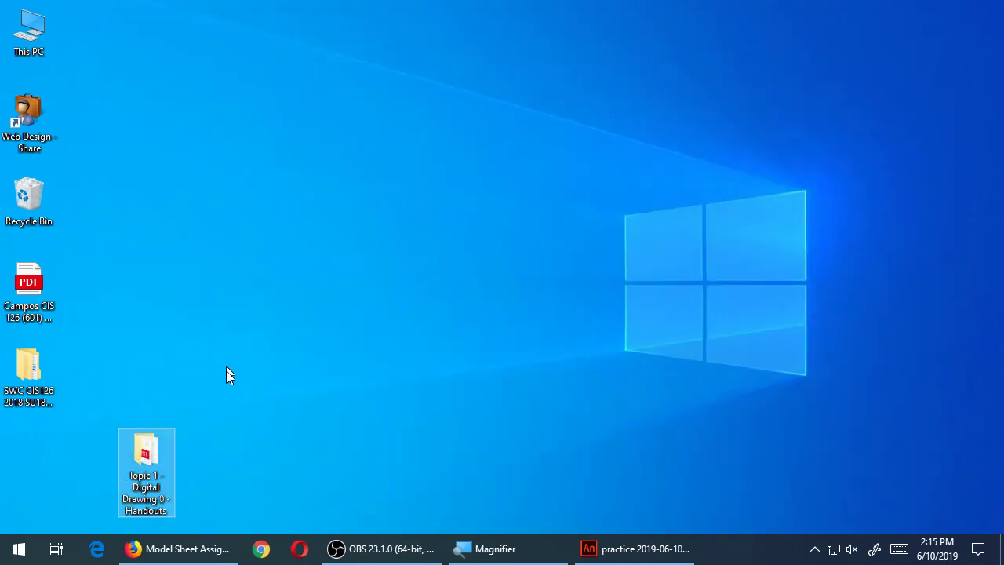
# Open the desktop Topic 1 folder, widen the Name column, and open cis126-0-cartooning-12_techniques_vcampos.pdf
pyautogui.moveTo(150, 459); pyautogui.dragTo(242, 225)
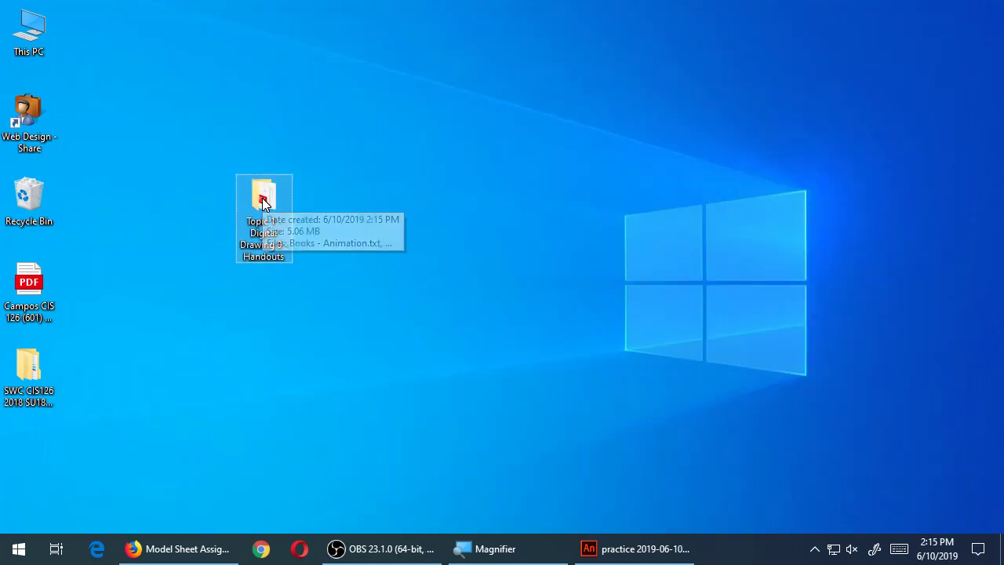
pyautogui.doubleClick(264, 208)
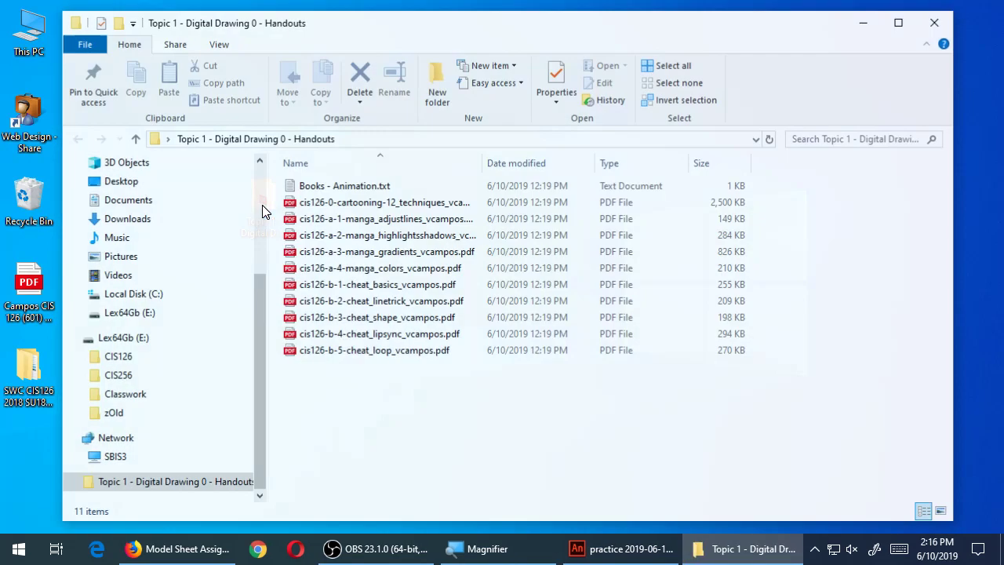
pyautogui.click(442, 189)
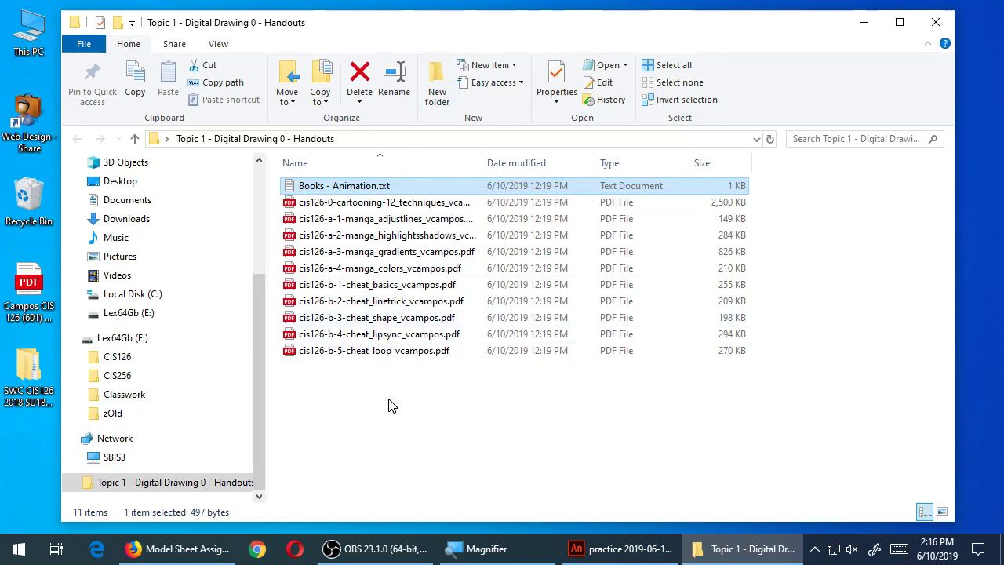
pyautogui.moveTo(482, 163); pyautogui.dragTo(564, 163)
pyautogui.click(492, 201)
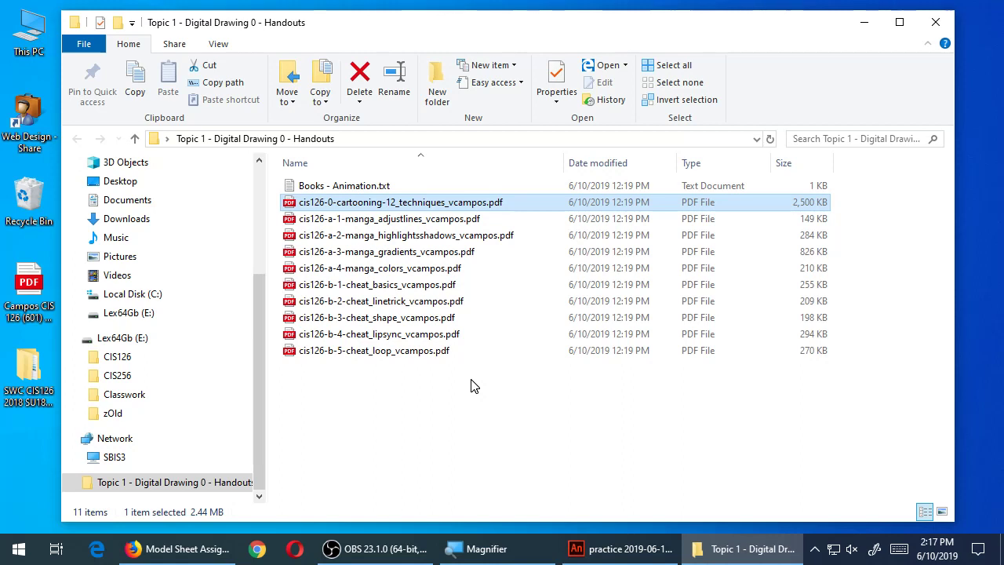
pyautogui.doubleClick(464, 203)
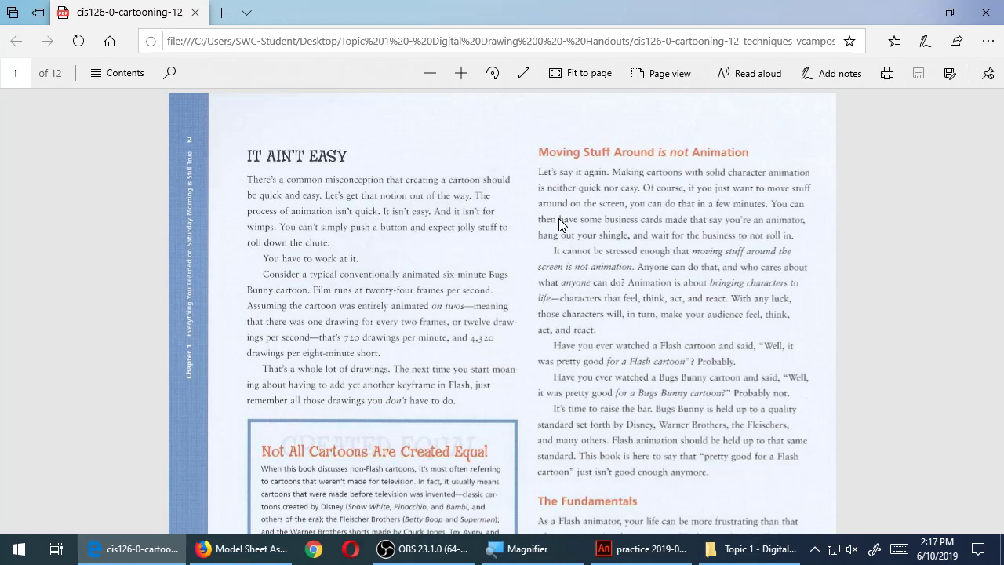
# Scroll through pages 1–4 of the cartooning PDF in Edge, then close Edge
pyautogui.scroll(-6, 558, 218)
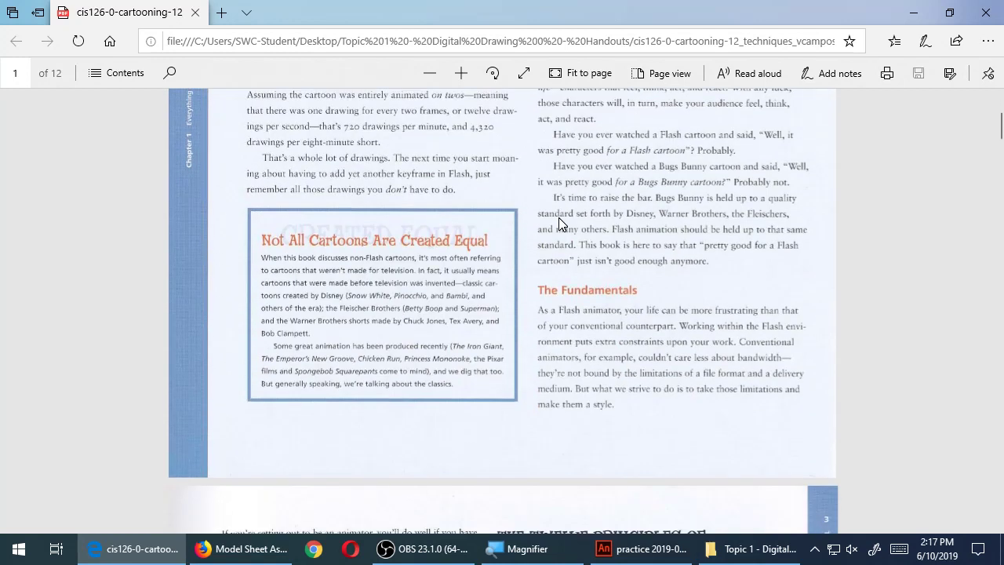
pyautogui.scroll(-3, 558, 217)
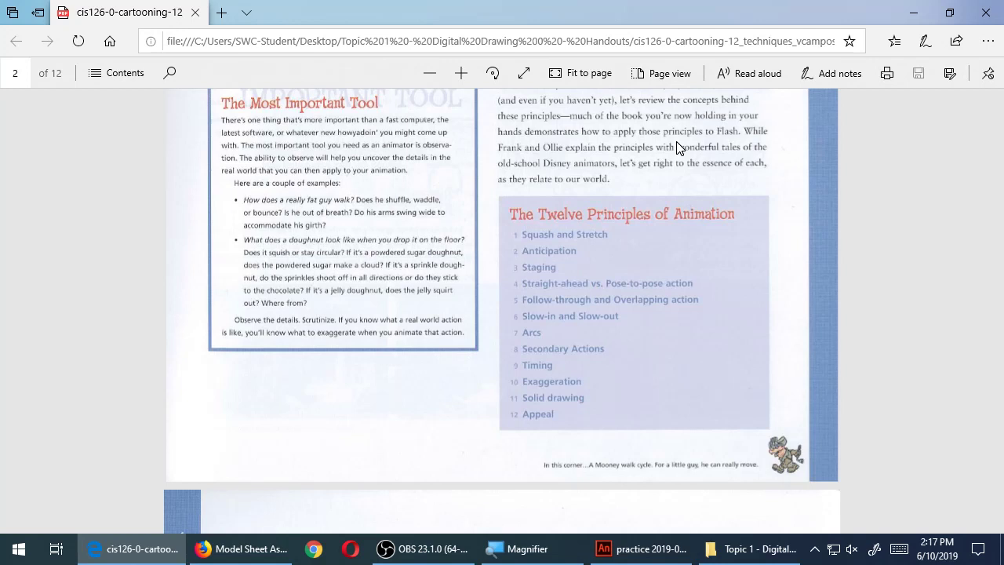
pyautogui.scroll(-8, 679, 148)
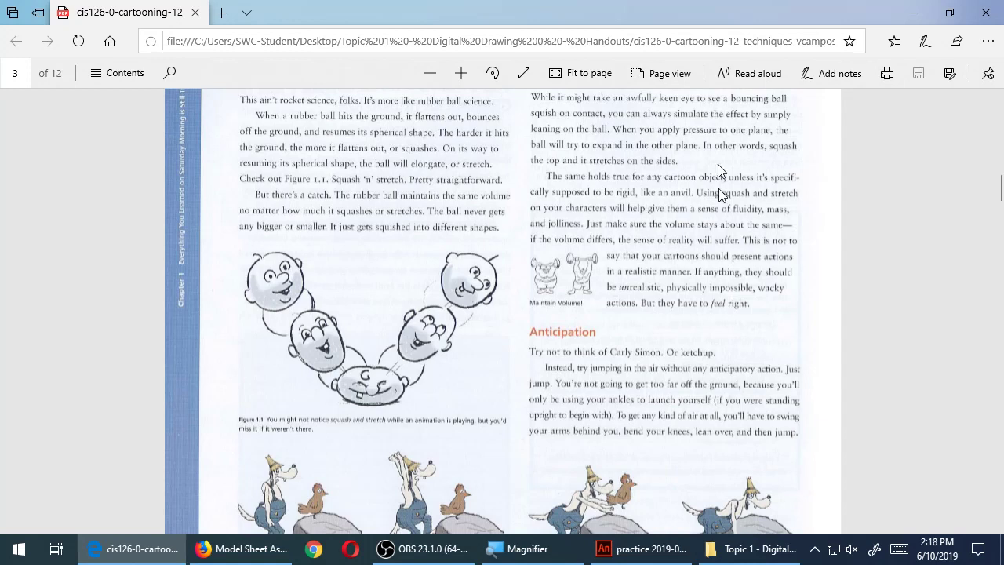
pyautogui.scroll(-10, 683, 298)
pyautogui.scroll(-1, 683, 298)
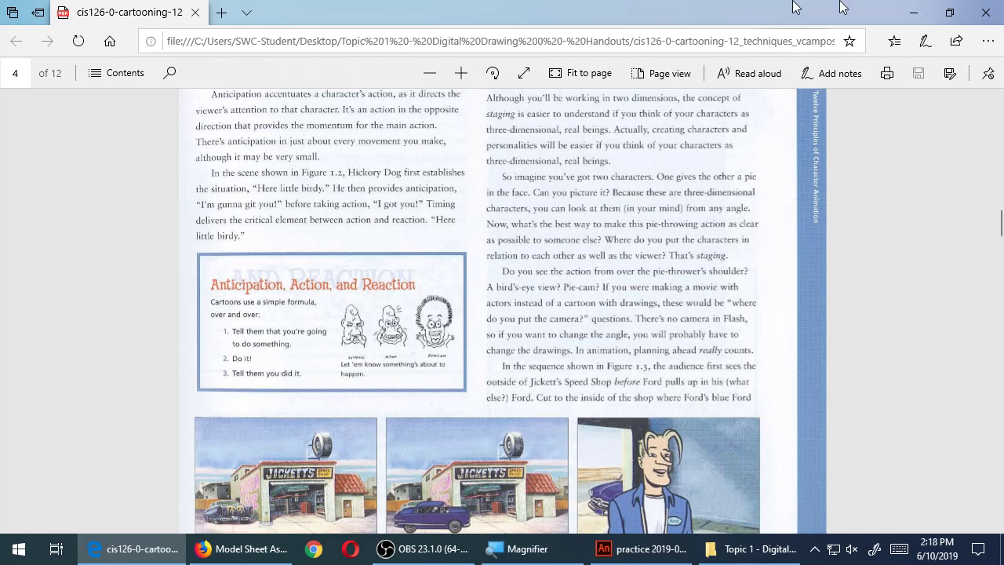
pyautogui.click(985, 13)
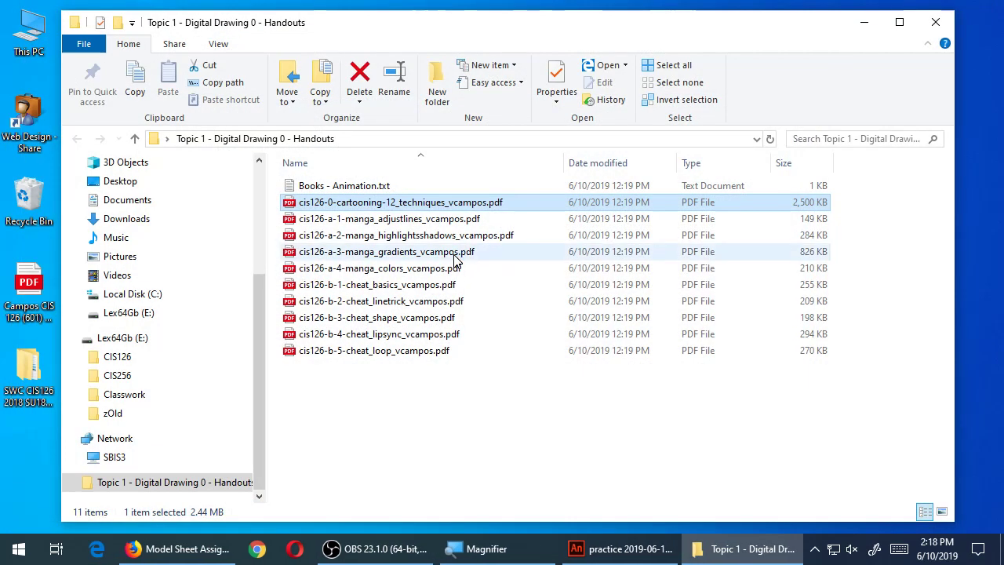
# Open cis126-a-1-manga_adjustlines_vcampos.pdf from the Handouts folder in Edge
pyautogui.doubleClick(429, 219)
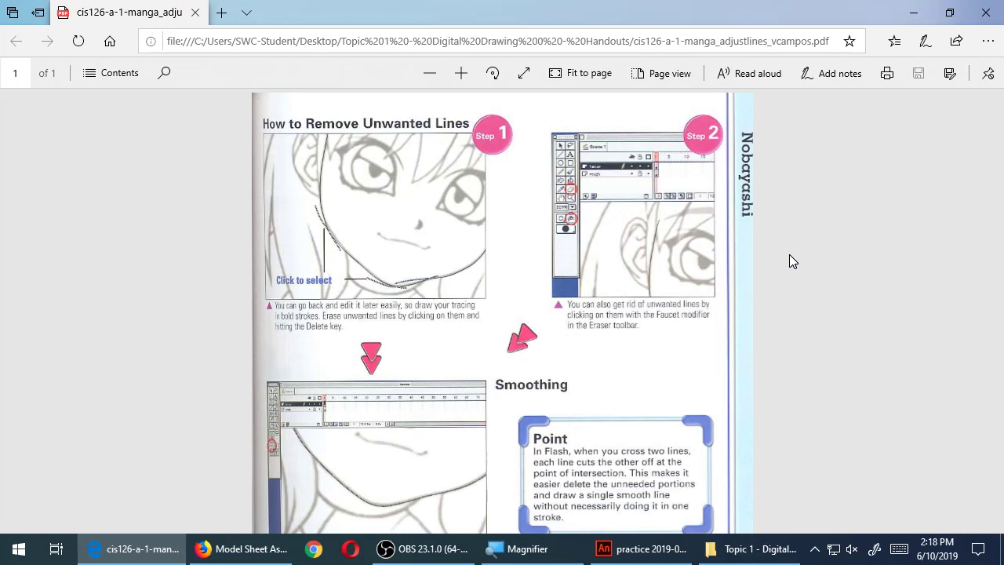
# Scroll through the removing-lines and smoothing tips in the PDF, then return to the Animate practice file
pyautogui.scroll(-3, 718, 251)
pyautogui.scroll(-4, 715, 255)
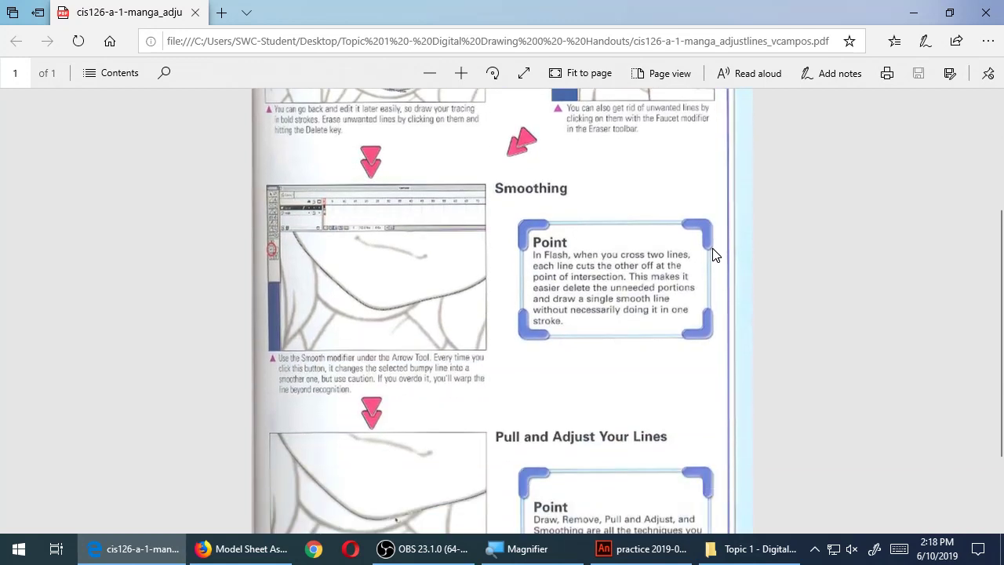
pyautogui.scroll(7, 715, 255)
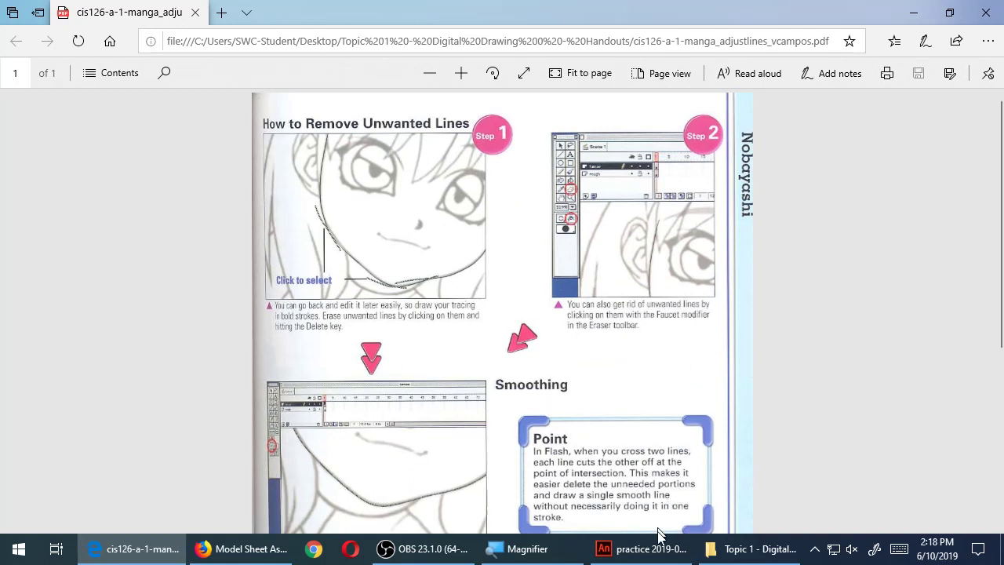
pyautogui.click(636, 548)
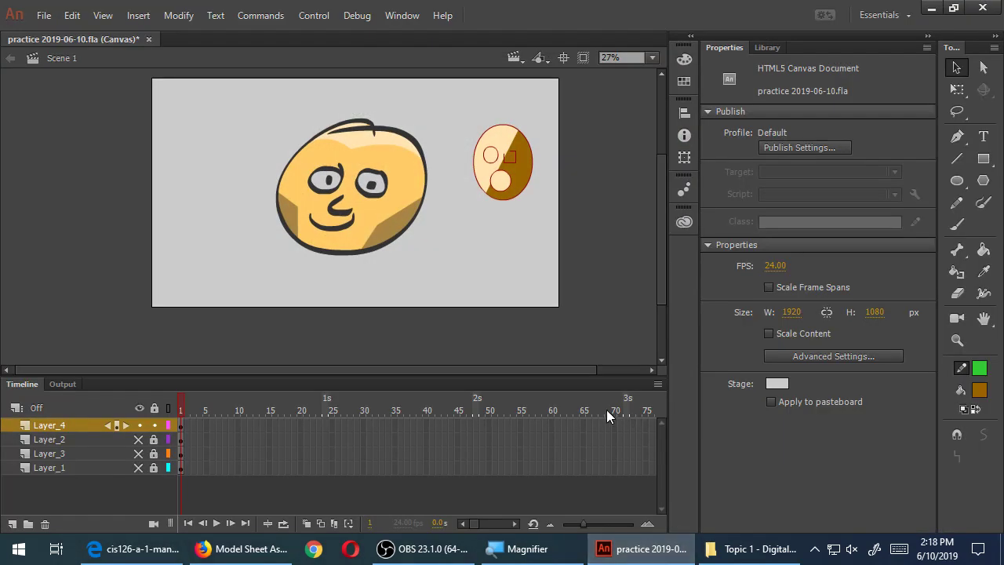
pyautogui.press('n')
pyautogui.moveTo(192, 164); pyautogui.dragTo(226, 257)
pyautogui.moveTo(246, 161); pyautogui.dragTo(189, 245)
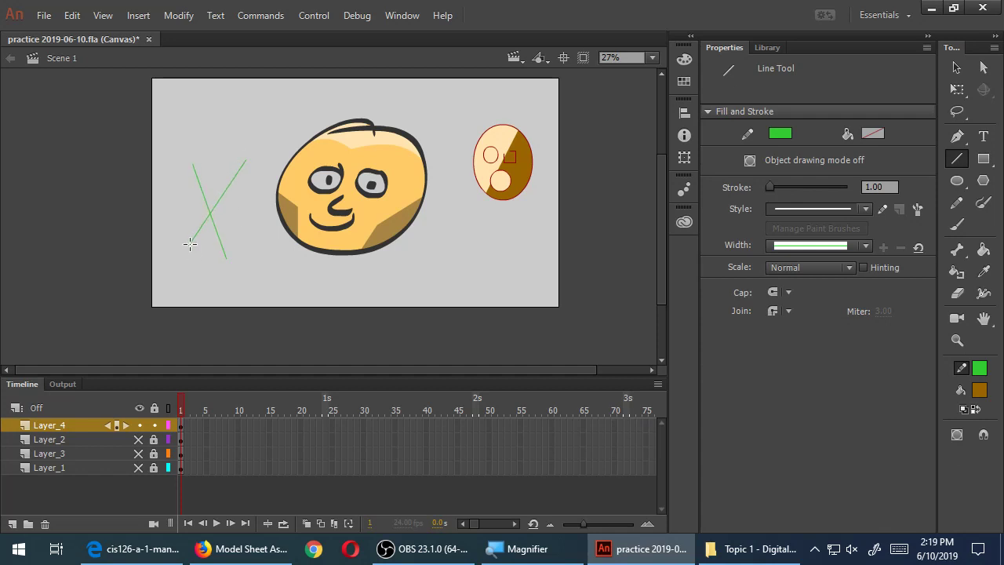
pyautogui.press('v')
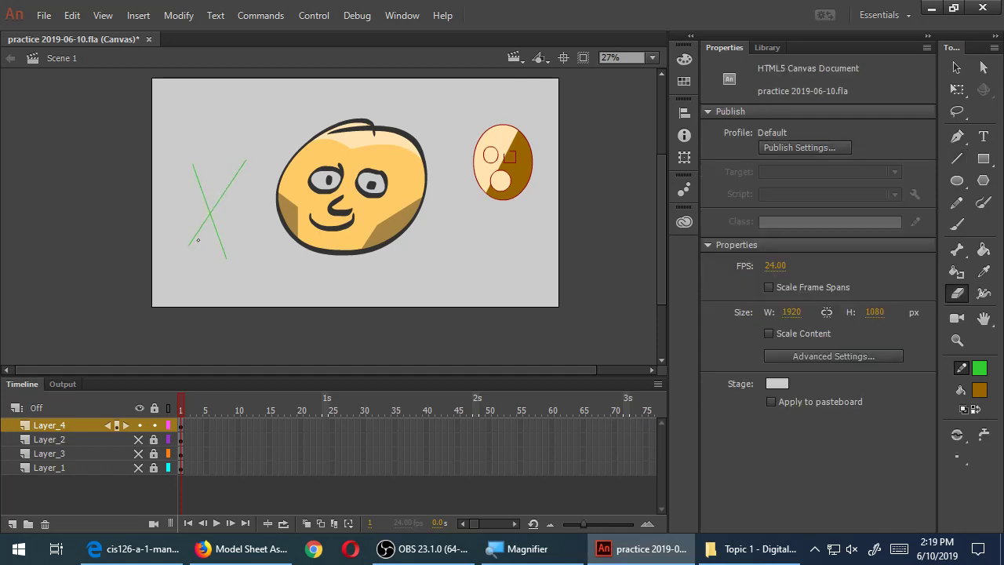
pyautogui.hotkey('ctrl', '=')
pyautogui.hotkey('ctrl', '=')
pyautogui.click(957, 293)
pyautogui.moveTo(163, 207)
pyautogui.mouseDown()
pyautogui.moveTo(221, 258)
pyautogui.moveTo(399, 197)
pyautogui.mouseUp()
pyautogui.hotkey('ctrl', '-')
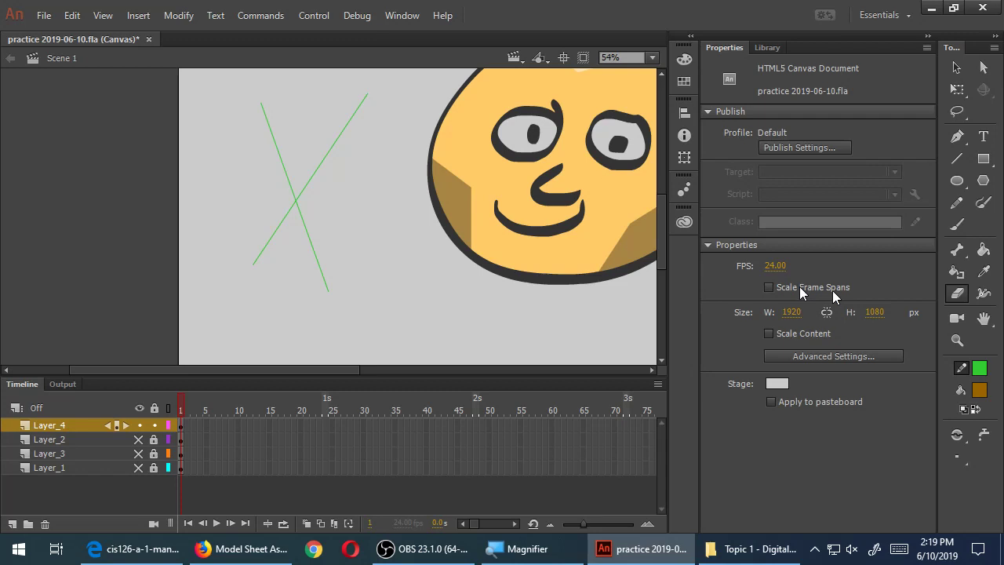
pyautogui.press(']')
pyautogui.press(']')
pyautogui.moveTo(300, 210)
pyautogui.mouseDown()
pyautogui.moveTo(331, 210)
pyautogui.moveTo(300, 274)
pyautogui.moveTo(336, 235)
pyautogui.moveTo(326, 286)
pyautogui.moveTo(314, 220)
pyautogui.mouseUp()
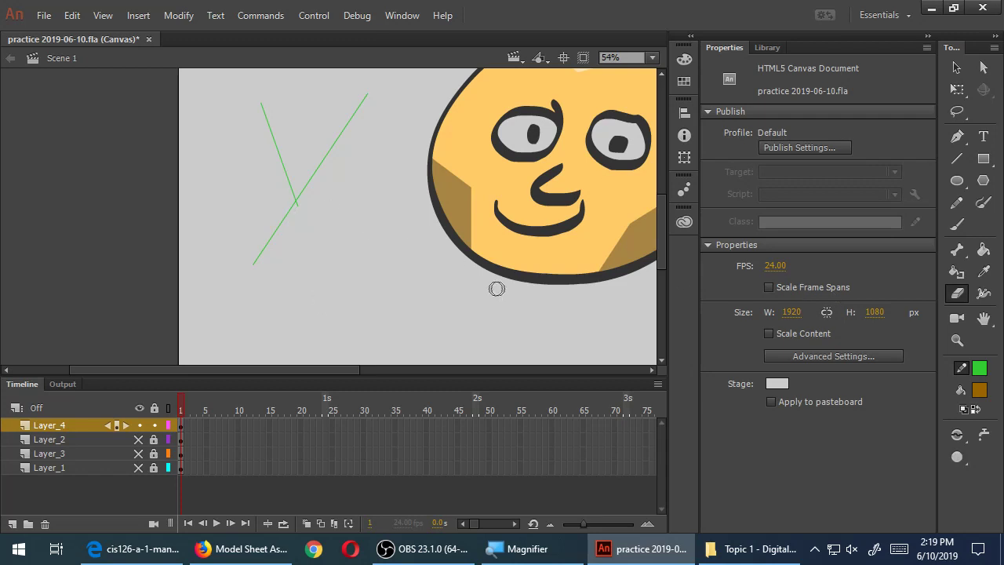
pyautogui.hotkey('ctrl', 'z')
pyautogui.click(985, 440)
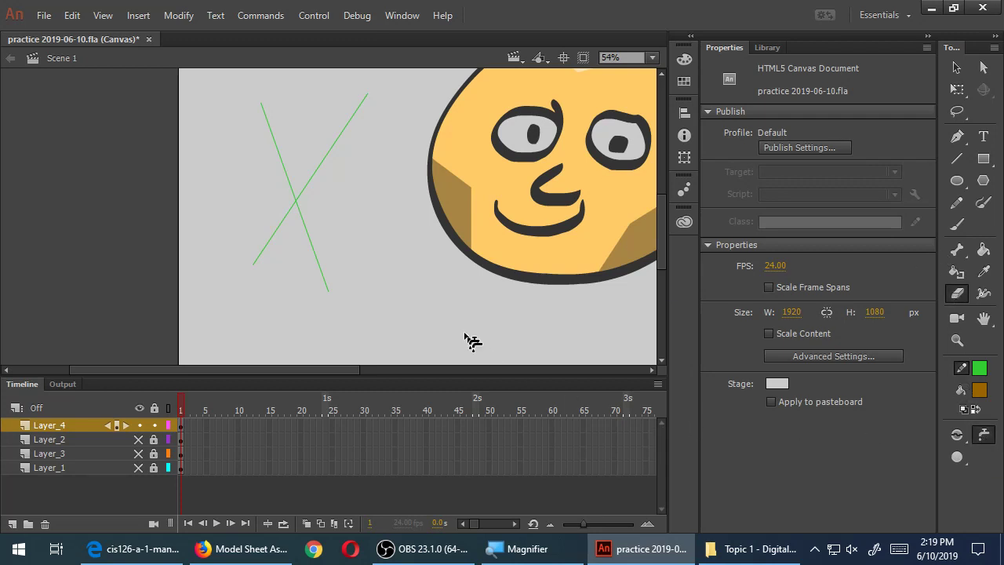
pyautogui.click(303, 221)
pyautogui.click(284, 225)
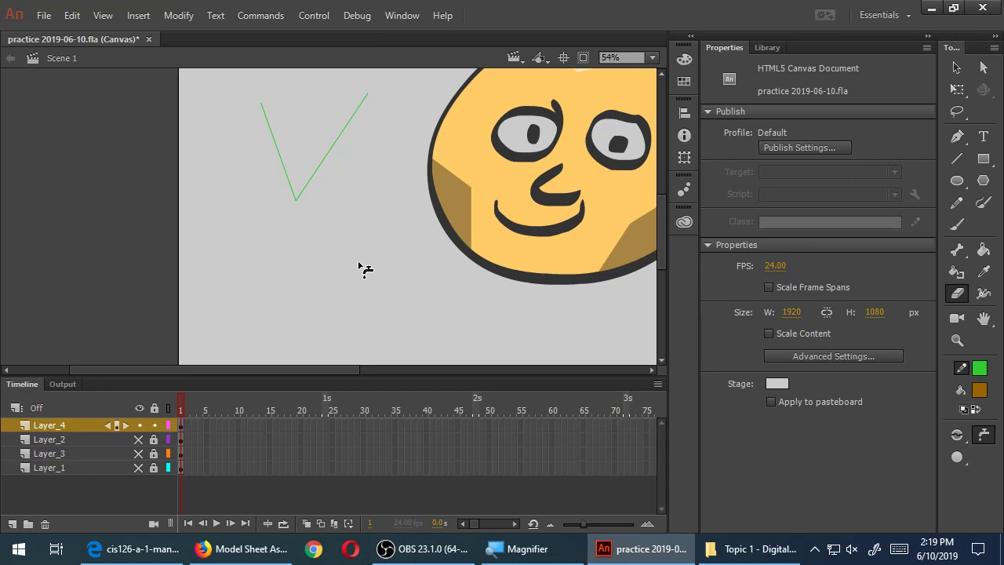
pyautogui.hotkey('ctrl', 'z')
pyautogui.hotkey('ctrl', 'z')
pyautogui.hotkey('ctrl', 'z')
pyautogui.hotkey('ctrl', 'z')
pyautogui.press('b')
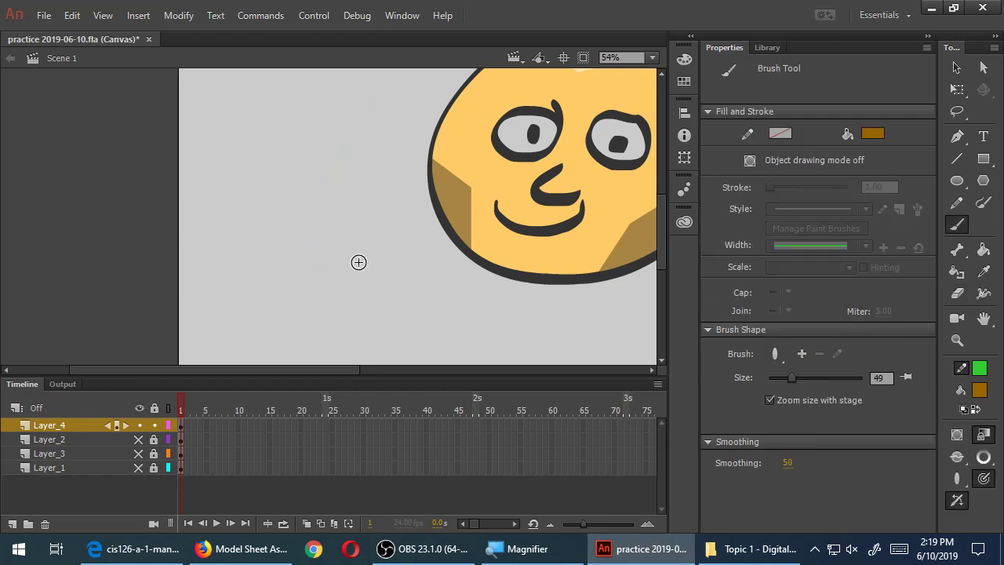
# Pencil-sketch a green eye outline with an iris and pupil, zoomed in to 108%
pyautogui.click(957, 203)
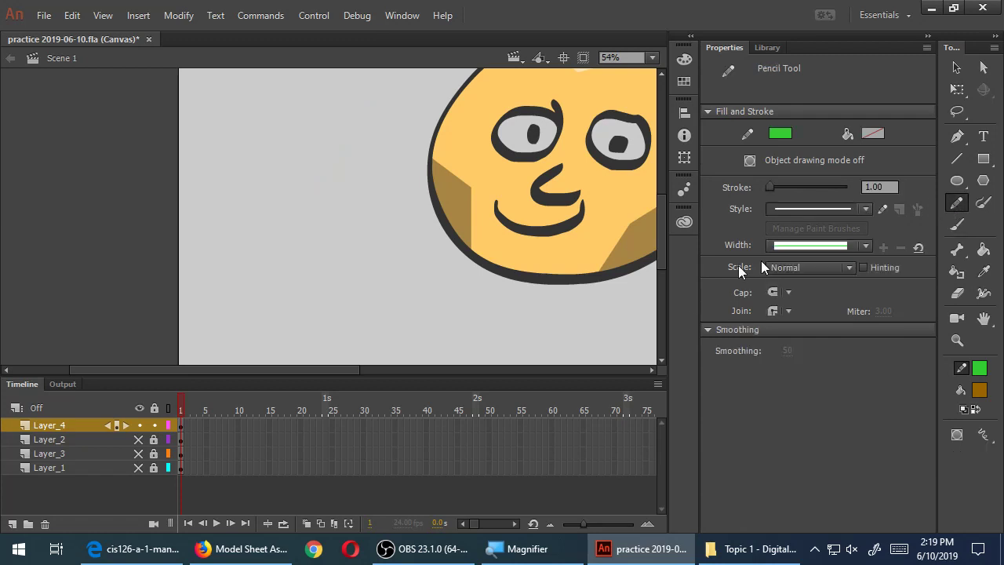
pyautogui.moveTo(225, 234)
pyautogui.mouseDown()
pyautogui.moveTo(309, 213)
pyautogui.moveTo(297, 203)
pyautogui.mouseUp()
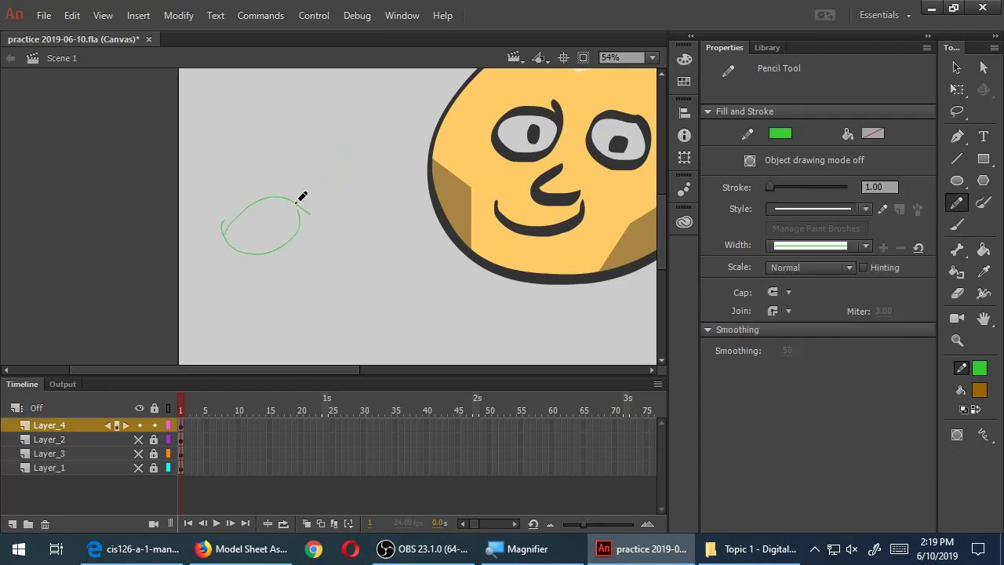
pyautogui.moveTo(224, 229)
pyautogui.mouseDown()
pyautogui.moveTo(308, 207)
pyautogui.moveTo(249, 216)
pyautogui.moveTo(298, 182)
pyautogui.mouseUp()
pyautogui.press('z')
pyautogui.click(288, 227)
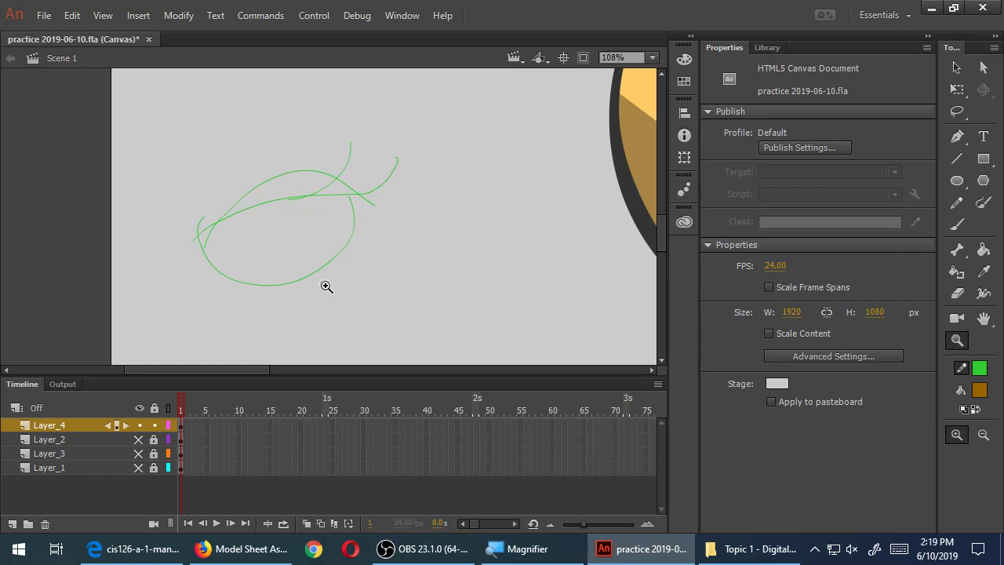
pyautogui.press('y')
pyautogui.moveTo(257, 191)
pyautogui.mouseDown()
pyautogui.moveTo(263, 247)
pyautogui.moveTo(255, 214)
pyautogui.moveTo(285, 192)
pyautogui.mouseUp()
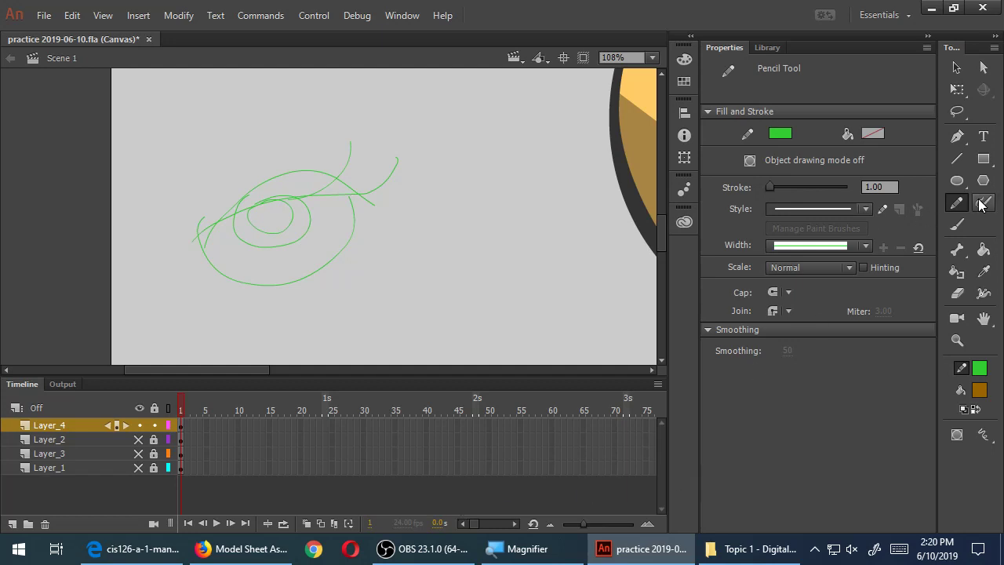
# Erase the stray green bits around the eye at 216% zoom, then save the file
pyautogui.press('e')
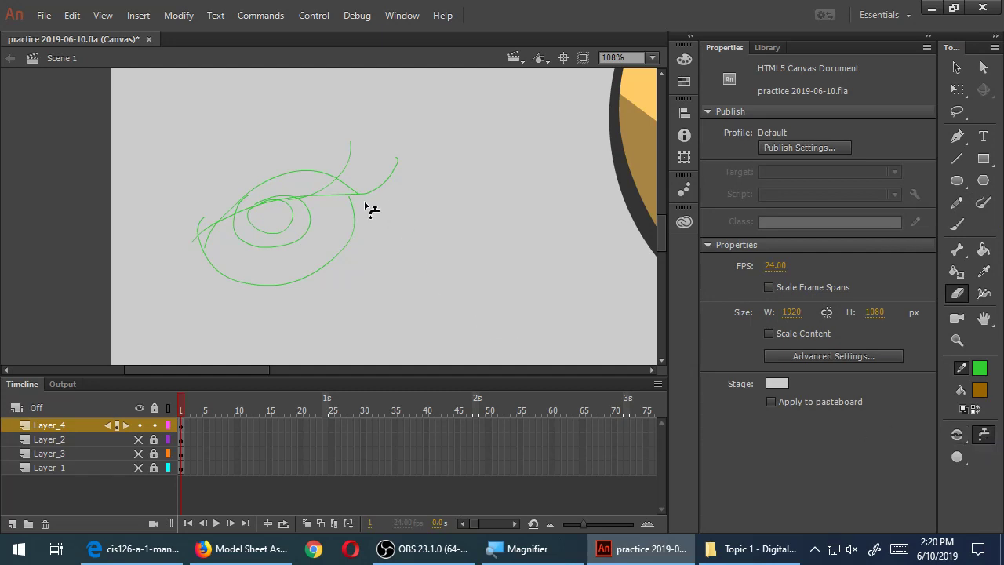
pyautogui.click(240, 210)
pyautogui.hotkey('ctrl', 'z')
pyautogui.click(196, 240)
pyautogui.keyDown('ctrl'); pyautogui.click(275, 208); pyautogui.keyUp('ctrl')
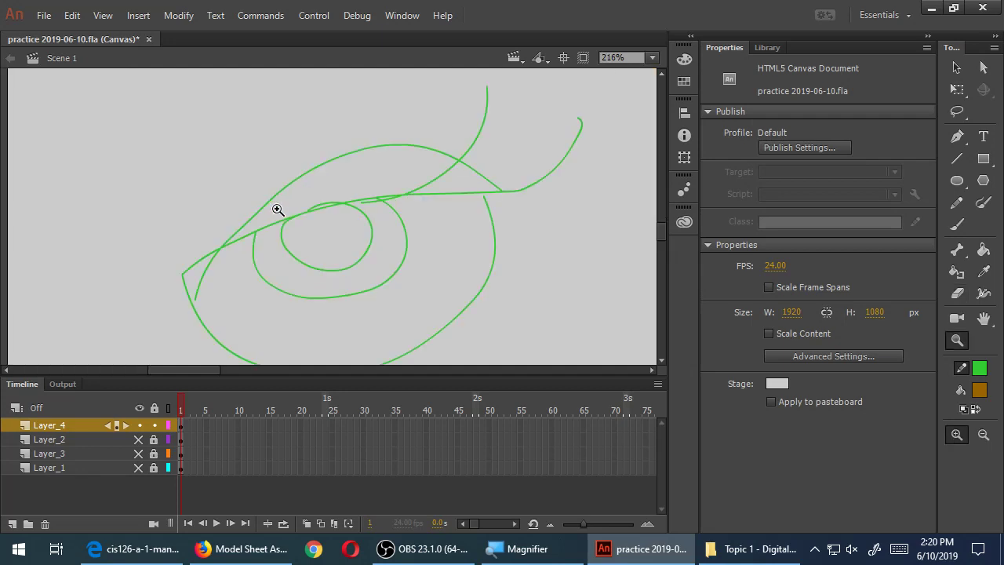
pyautogui.click(331, 208)
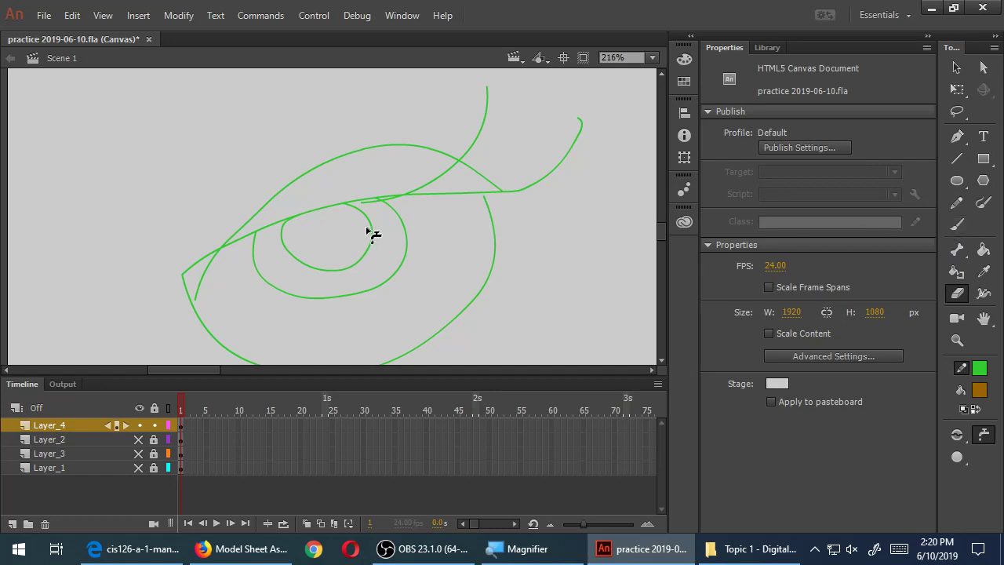
pyautogui.click(370, 202)
pyautogui.click(206, 274)
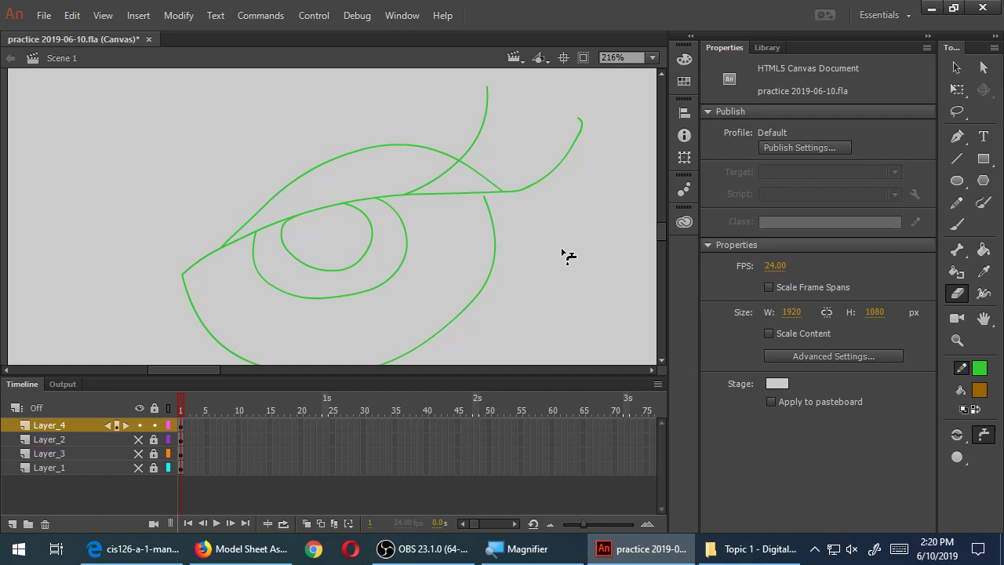
pyautogui.hotkey('ctrl', 's')
pyautogui.hotkey('ctrl', '-')
pyautogui.hotkey('ctrl', '-')
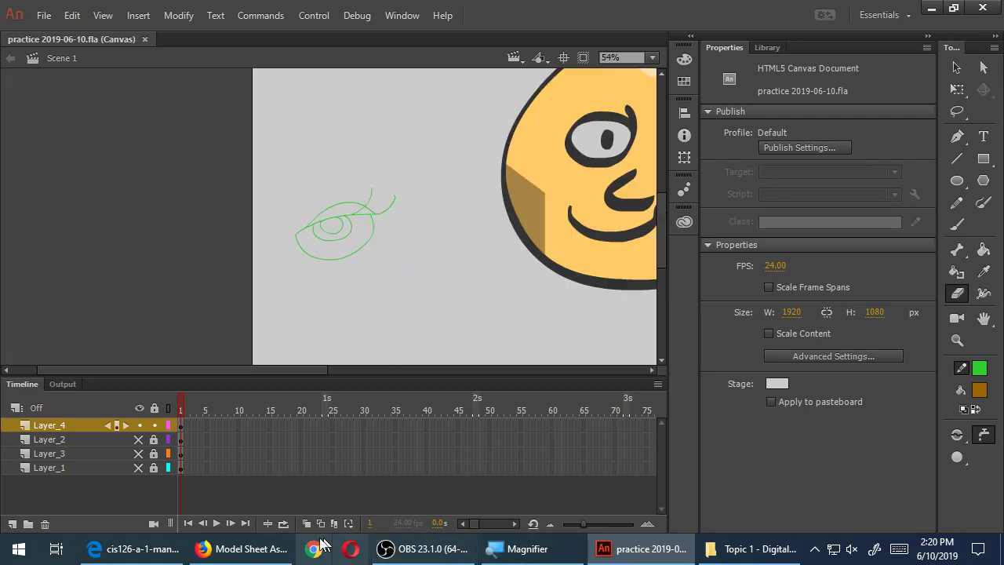
# Open cis126-a-2-manga_highlightsshadows_vcampos.pdf from the handouts folder, then return to Animate
pyautogui.click(142, 548)
pyautogui.scroll(-1, 357, 437)
pyautogui.scroll(-3, 357, 436)
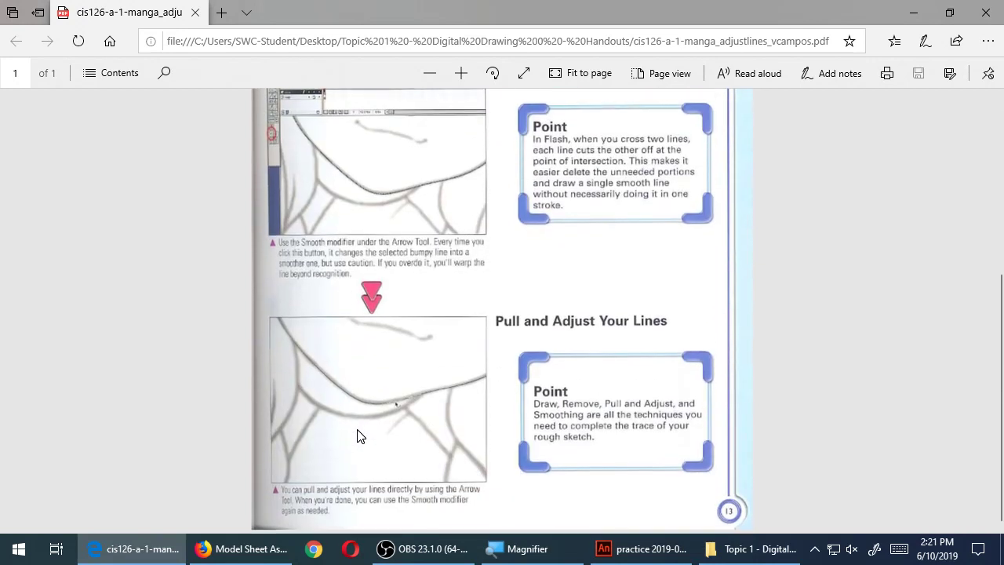
pyautogui.click(737, 552)
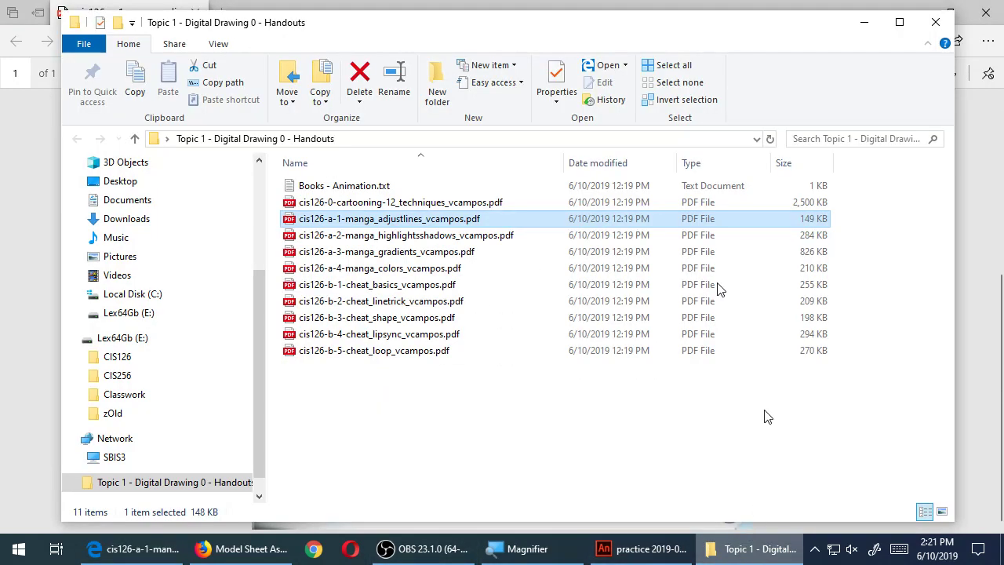
pyautogui.click(461, 238)
pyautogui.doubleClick(460, 239)
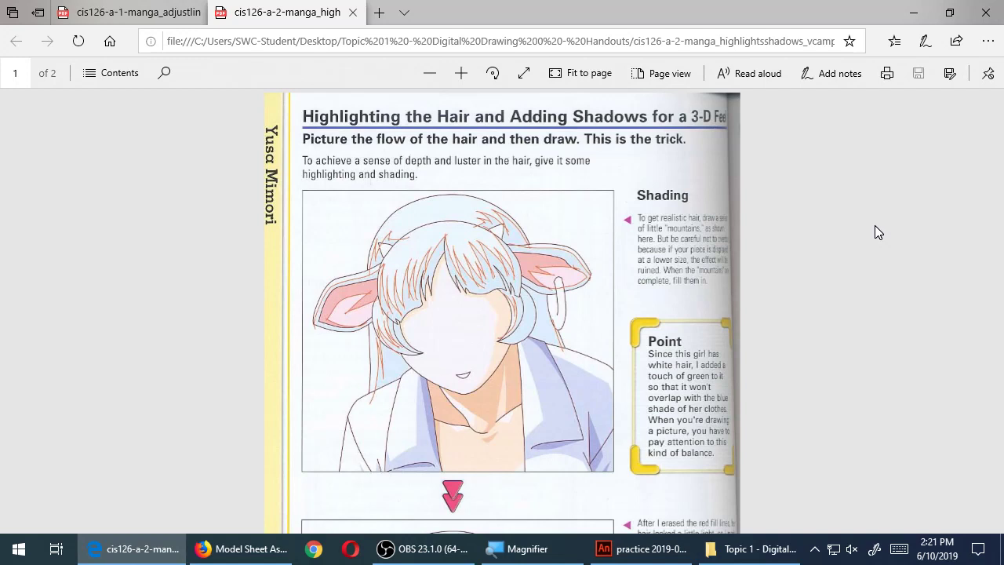
pyautogui.hotkey('alt', 'Tab')
pyautogui.hotkey('alt', 'Tab')
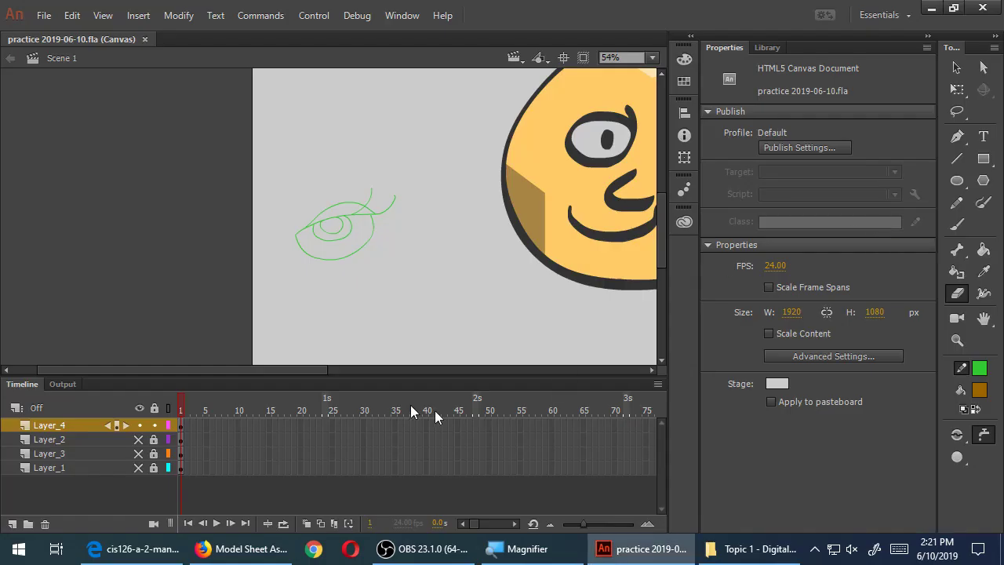
# Hide Layer_4, add Layer_5, and give the Brush tool a dark grey fill
pyautogui.click(139, 425)
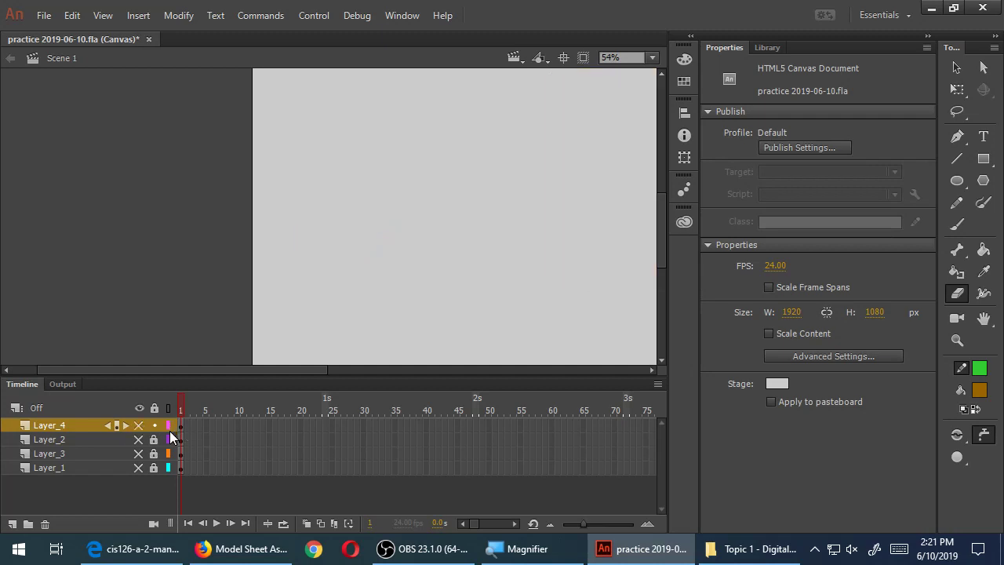
pyautogui.click(12, 524)
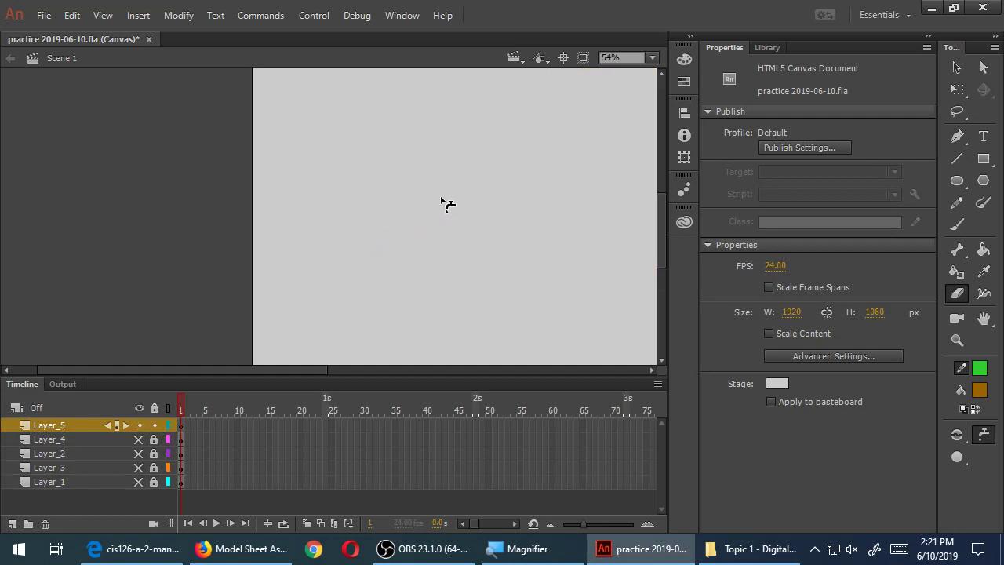
pyautogui.press('h')
pyautogui.moveTo(447, 197); pyautogui.dragTo(314, 214)
pyautogui.press('b')
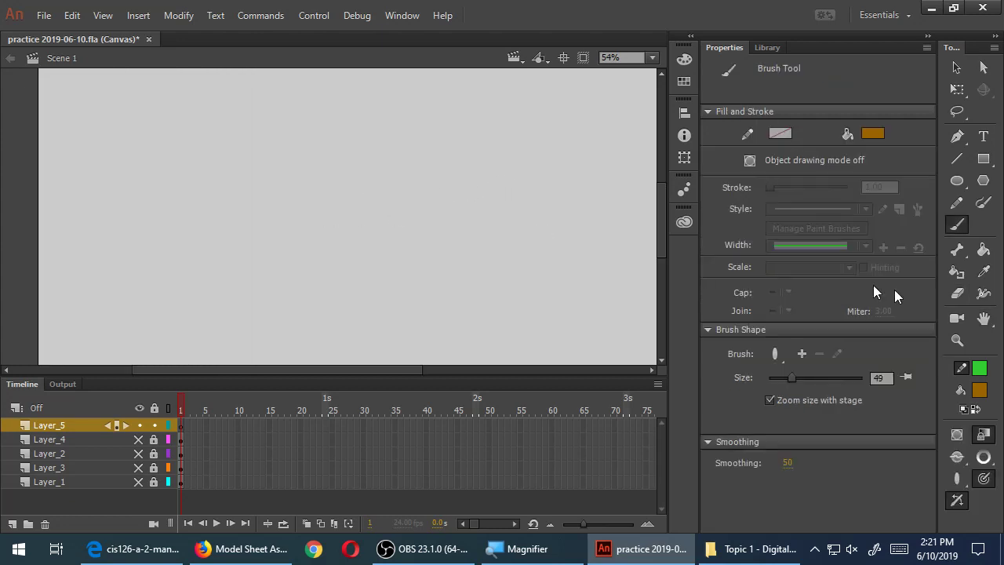
pyautogui.click(977, 392)
pyautogui.click(753, 247)
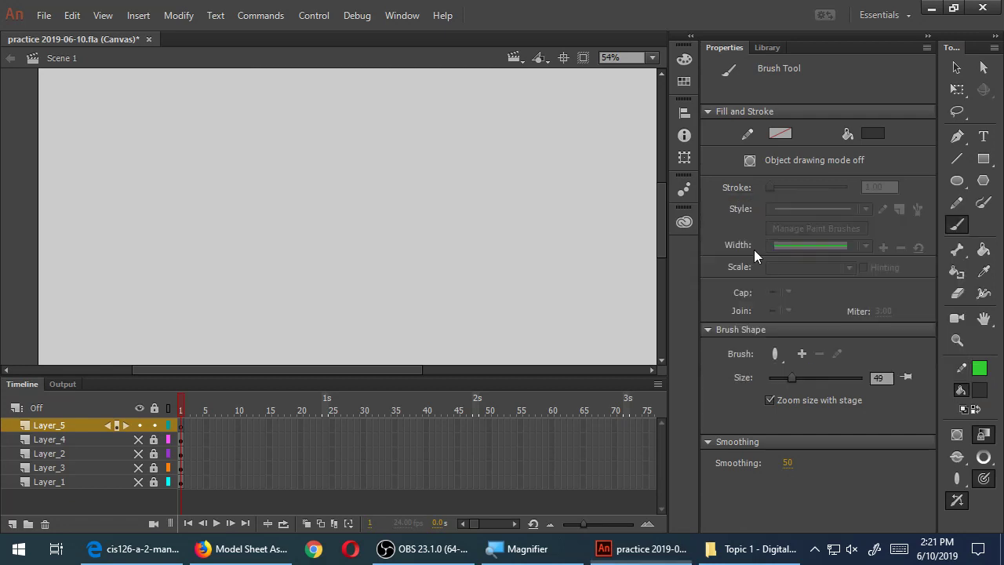
# Brush the creature's round body, head, tail and wing strokes in dark grey
pyautogui.hotkey('ctrl', '-')
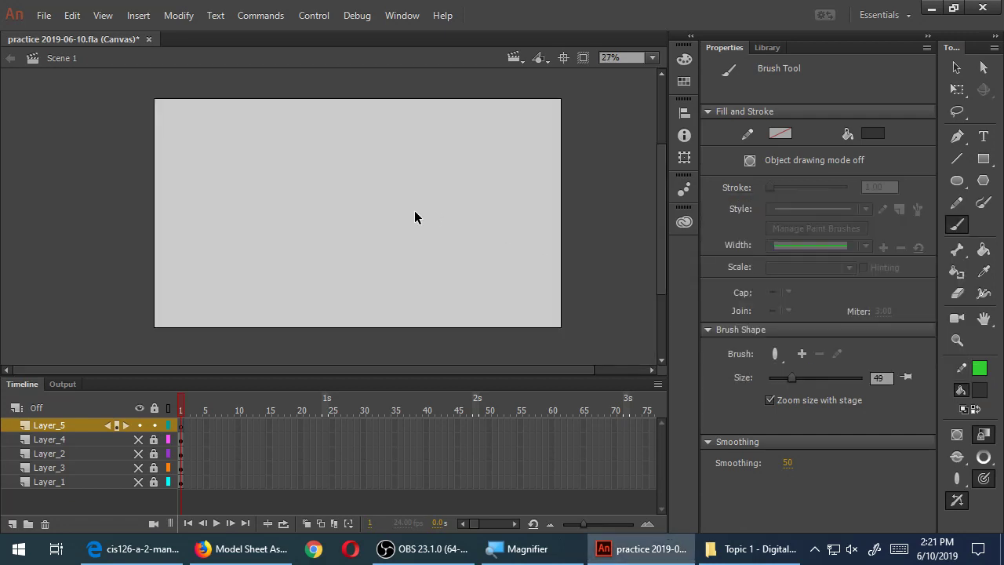
pyautogui.moveTo(388, 161)
pyautogui.mouseDown()
pyautogui.moveTo(301, 232)
pyautogui.moveTo(326, 161)
pyautogui.moveTo(328, 114)
pyautogui.moveTo(342, 156)
pyautogui.moveTo(291, 177)
pyautogui.moveTo(426, 196)
pyautogui.moveTo(391, 158)
pyautogui.moveTo(457, 179)
pyautogui.moveTo(393, 231)
pyautogui.mouseUp()
pyautogui.moveTo(317, 188)
pyautogui.mouseDown()
pyautogui.moveTo(290, 202)
pyautogui.moveTo(295, 227)
pyautogui.mouseUp()
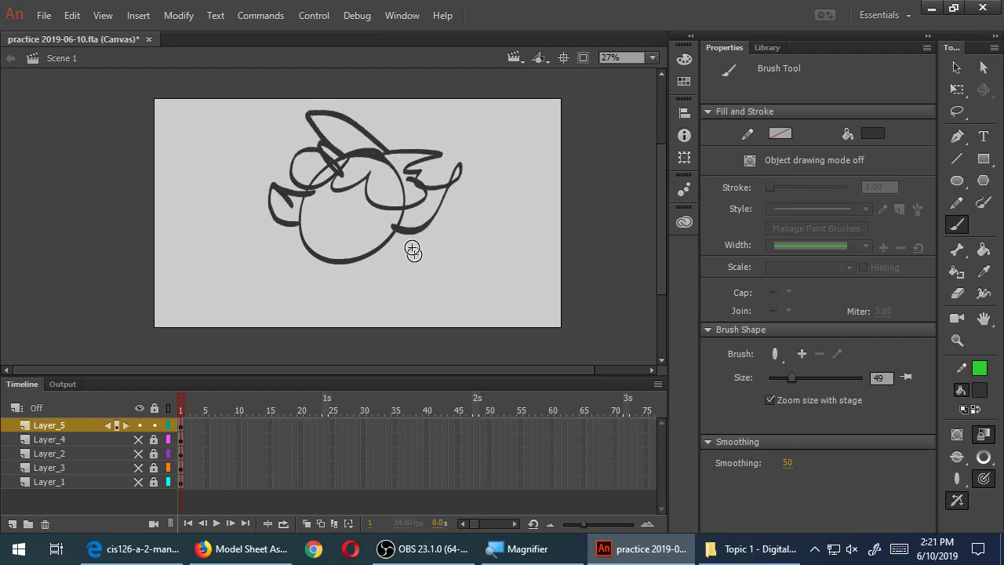
pyautogui.press('z')
pyautogui.click(365, 172)
pyautogui.click(360, 237)
# Erase the overlapping parts of the dark outline where the lines cross
pyautogui.press('e')
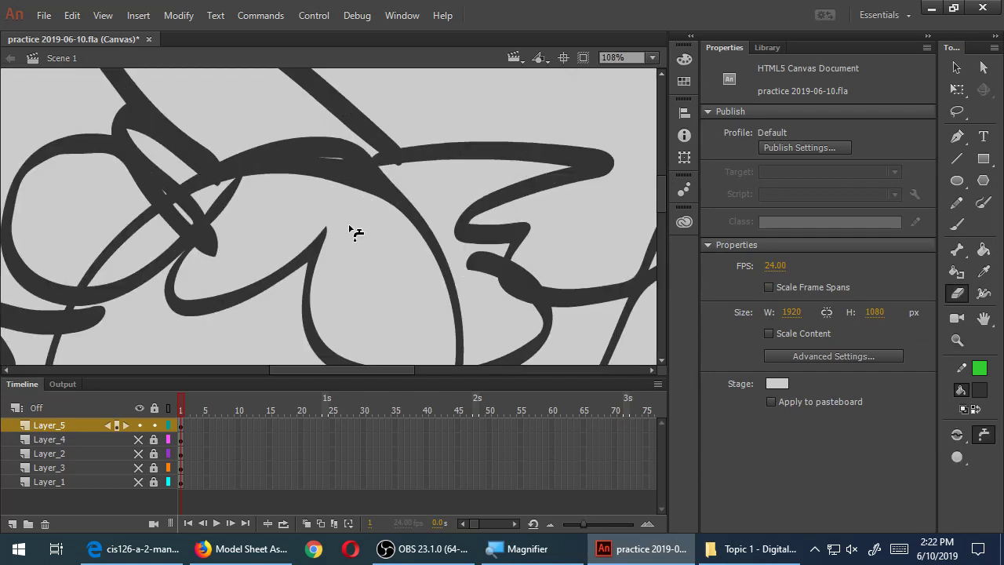
pyautogui.hscroll(-3, 363, 217)
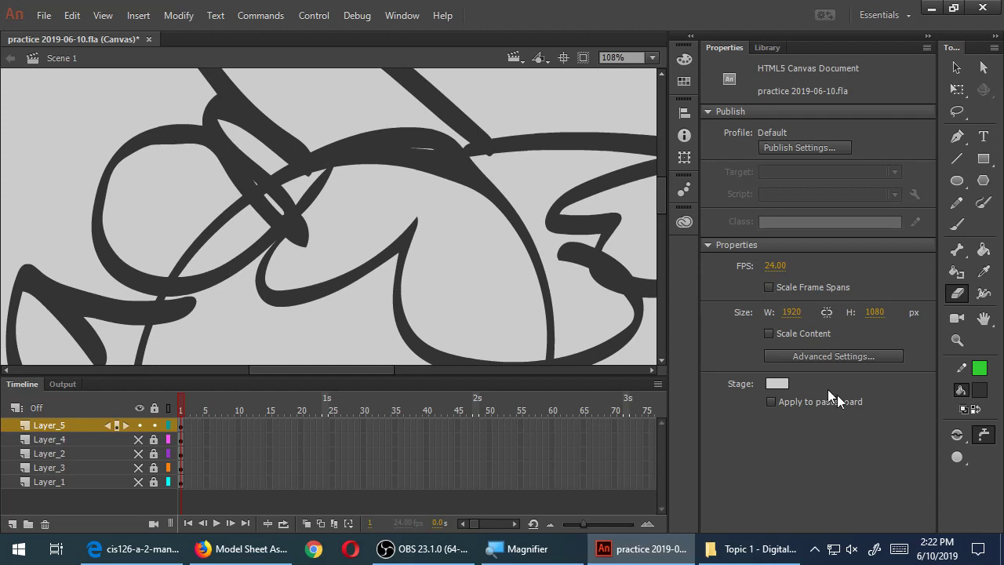
pyautogui.moveTo(315, 132)
pyautogui.mouseDown()
pyautogui.moveTo(315, 184)
pyautogui.moveTo(274, 166)
pyautogui.moveTo(287, 206)
pyautogui.mouseUp()
pyautogui.moveTo(212, 188)
pyautogui.mouseDown()
pyautogui.moveTo(280, 235)
pyautogui.moveTo(291, 220)
pyautogui.mouseUp()
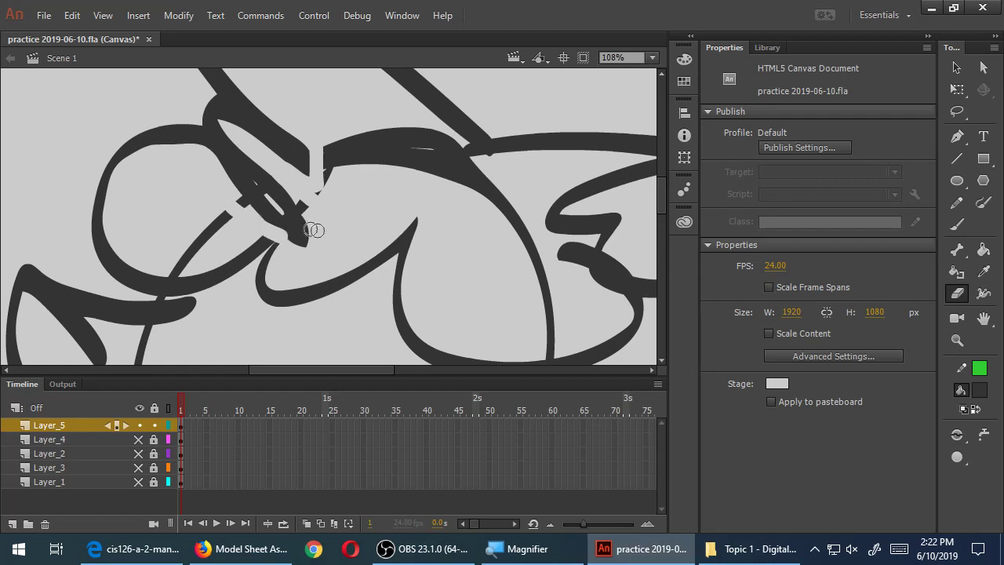
pyautogui.moveTo(465, 143); pyautogui.dragTo(470, 226)
# Delete the cut-off line pieces and leftover stroke segments from the outline
pyautogui.press('v')
pyautogui.click(427, 173)
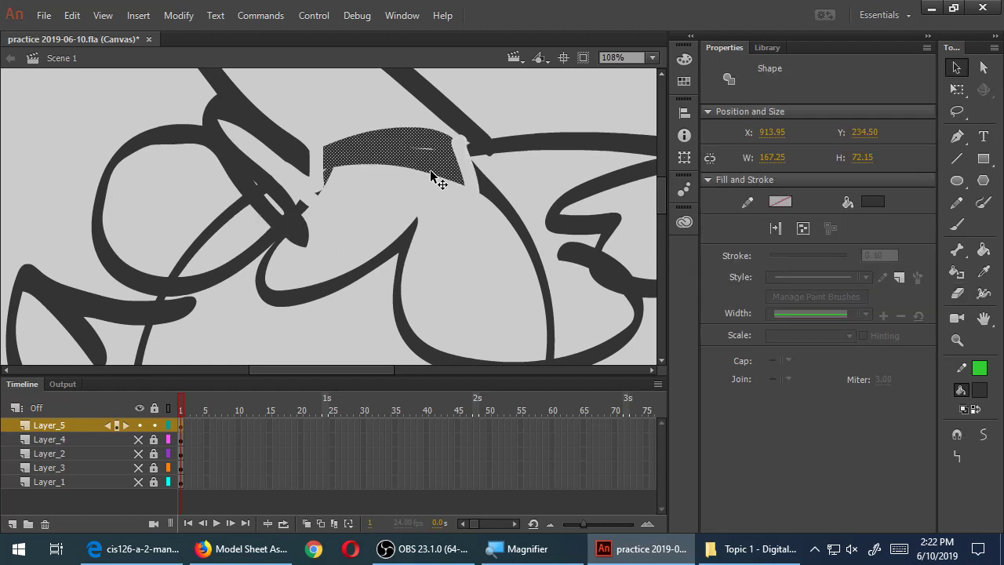
pyautogui.press('Delete')
pyautogui.hotkey('ctrl', 'z')
pyautogui.hotkey('ctrl', 'y')
pyautogui.hotkey('ctrl', '-')
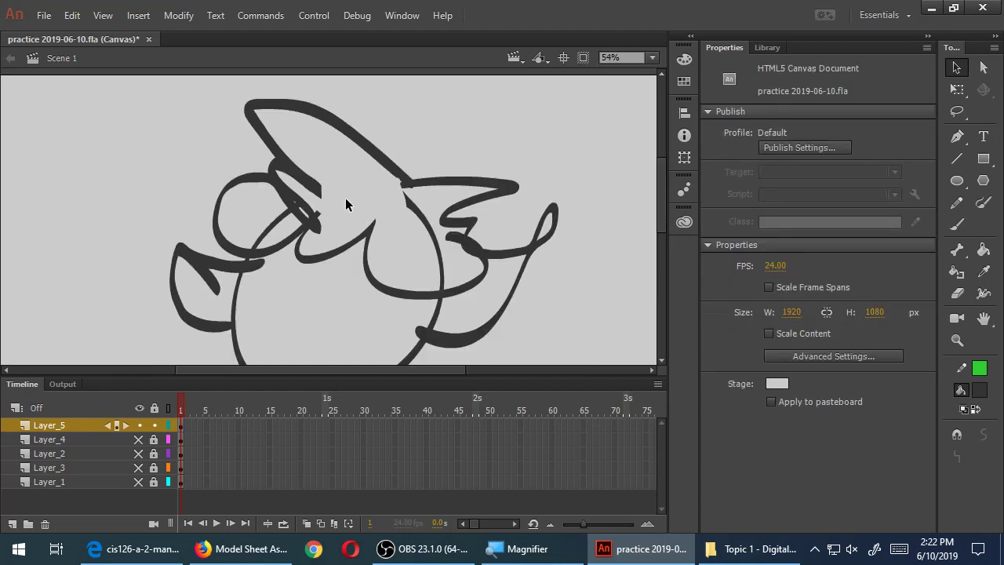
pyautogui.moveTo(444, 274); pyautogui.dragTo(451, 280)
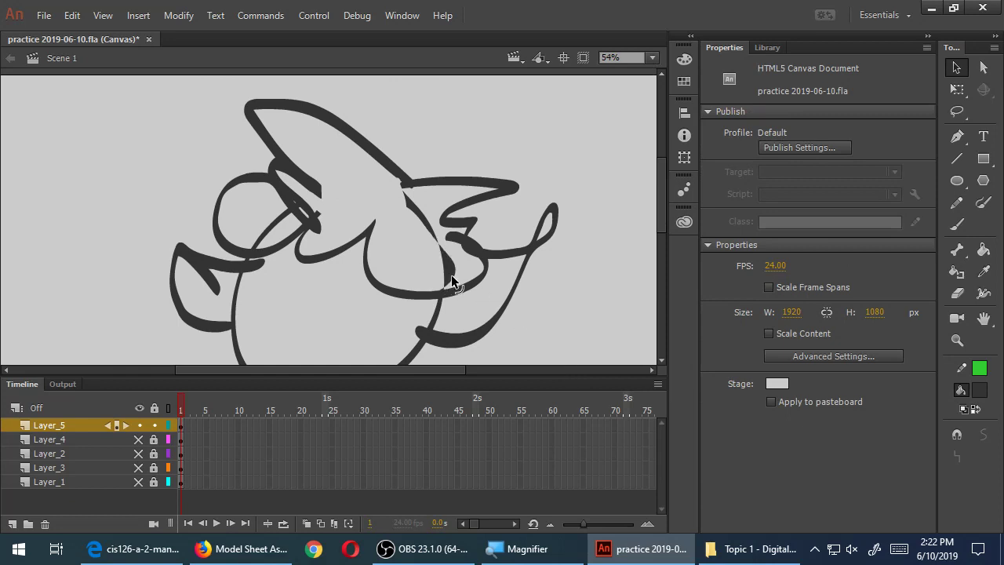
pyautogui.click(433, 233)
pyautogui.press('Delete')
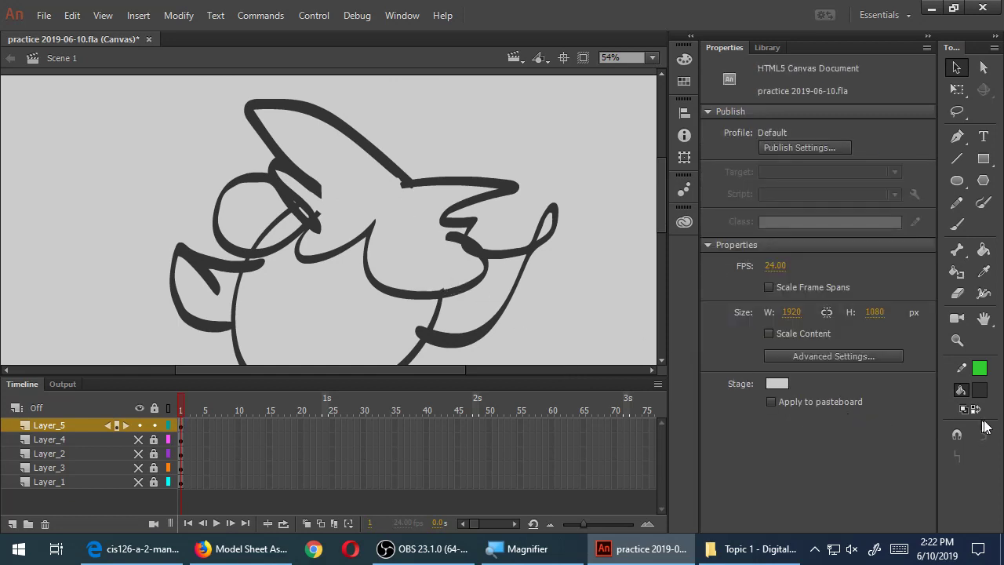
# Fill the upper shape, lower-right shape, left round region, small gaps and left ear with red
pyautogui.click(982, 249)
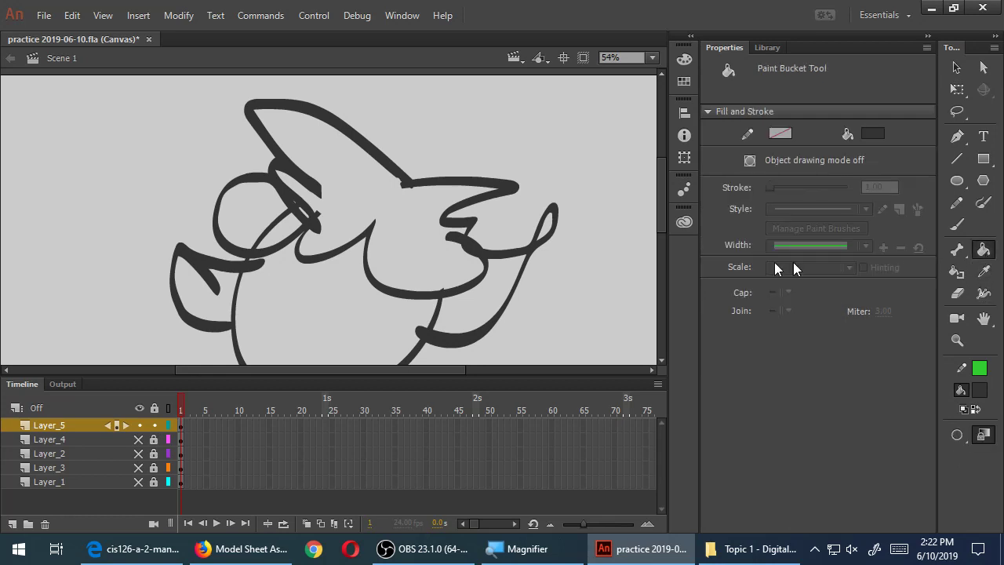
pyautogui.click(978, 391)
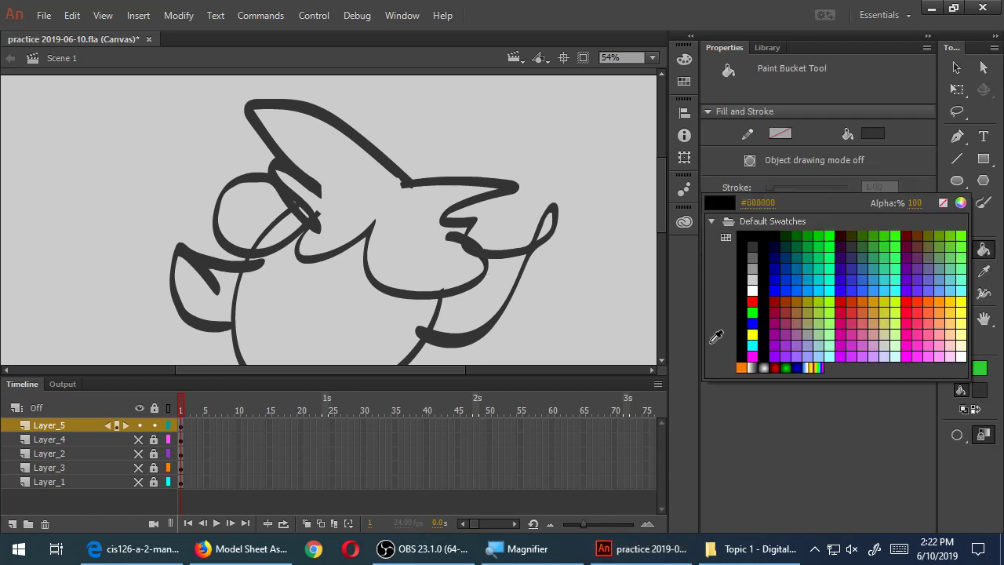
pyautogui.click(752, 301)
pyautogui.click(363, 191)
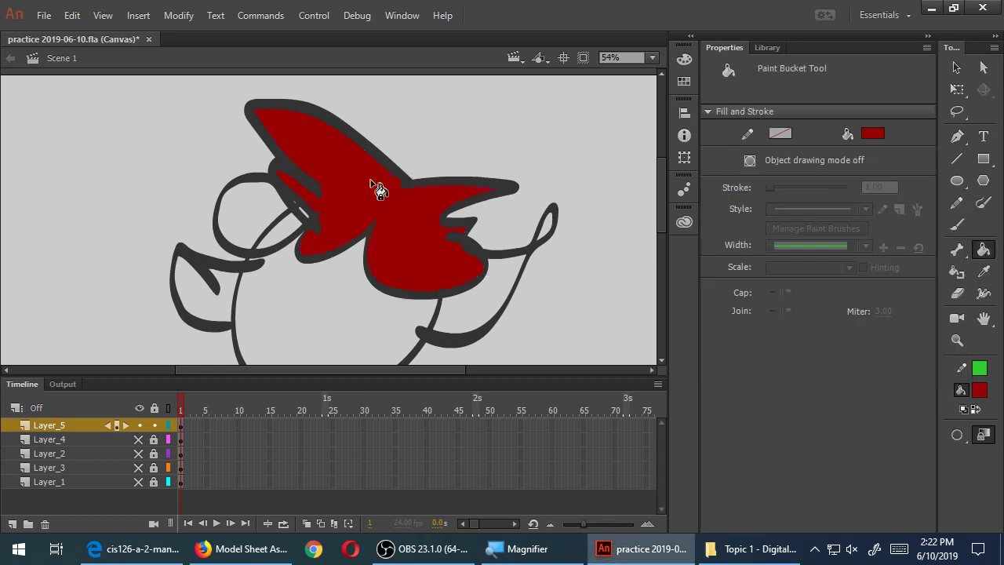
pyautogui.click(471, 316)
pyautogui.click(265, 218)
pyautogui.click(281, 229)
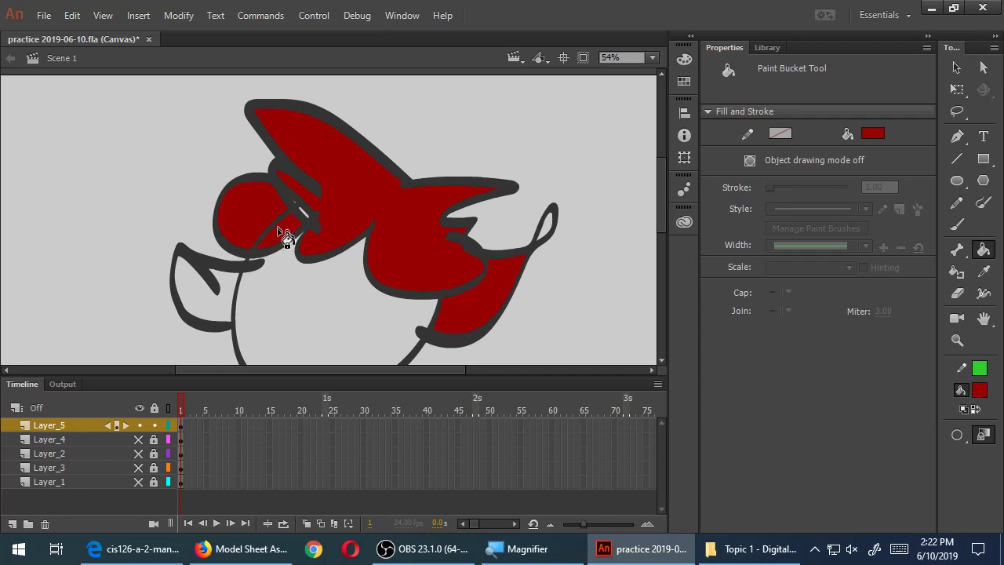
pyautogui.click(212, 301)
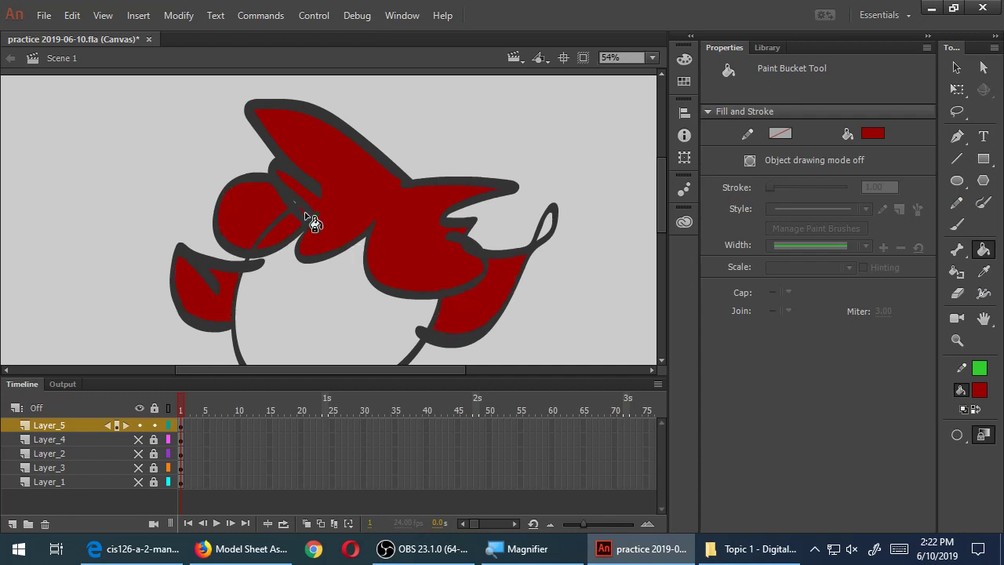
pyautogui.press('y')
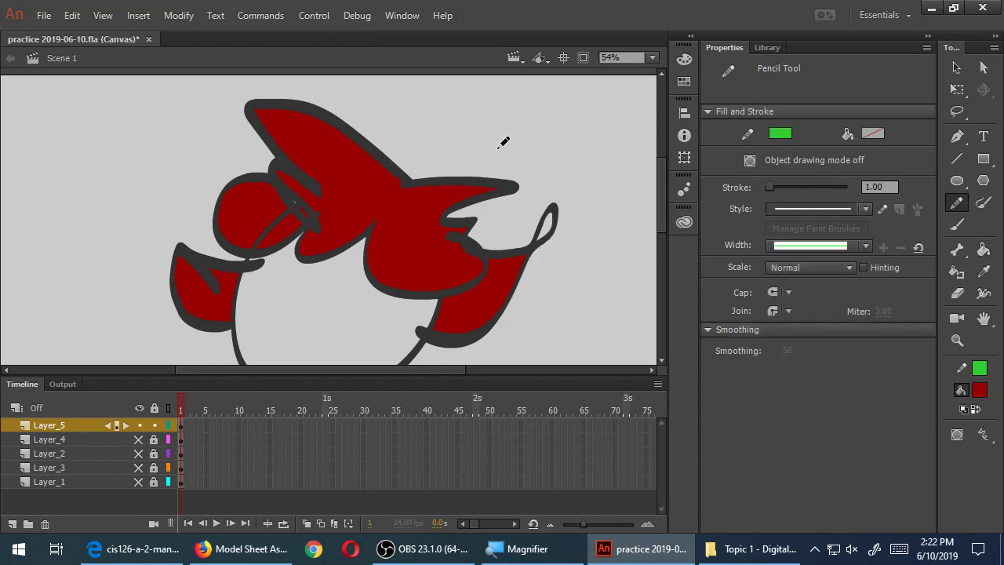
# Draw thin green guide lines across the body, right wing, lower shape, left leaf and head
pyautogui.moveTo(363, 239)
pyautogui.mouseDown()
pyautogui.moveTo(398, 259)
pyautogui.moveTo(388, 245)
pyautogui.moveTo(480, 231)
pyautogui.mouseUp()
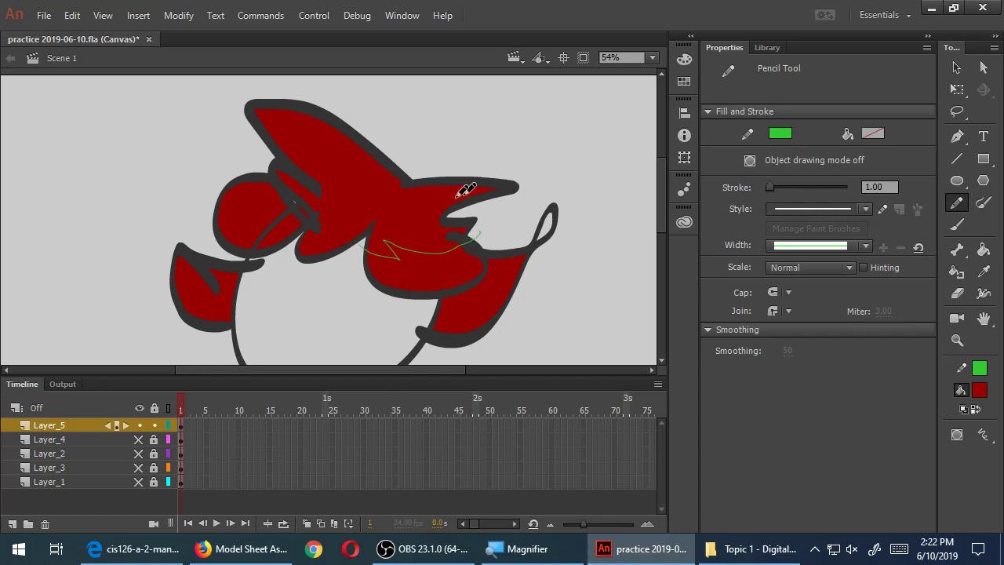
pyautogui.moveTo(253, 116)
pyautogui.mouseDown()
pyautogui.moveTo(337, 146)
pyautogui.moveTo(329, 128)
pyautogui.moveTo(360, 149)
pyautogui.moveTo(383, 185)
pyautogui.moveTo(392, 132)
pyautogui.mouseUp()
pyautogui.moveTo(422, 166)
pyautogui.mouseDown()
pyautogui.moveTo(408, 208)
pyautogui.moveTo(456, 196)
pyautogui.moveTo(519, 209)
pyautogui.mouseUp()
pyautogui.moveTo(442, 292)
pyautogui.mouseDown()
pyautogui.moveTo(524, 299)
pyautogui.moveTo(558, 275)
pyautogui.mouseUp()
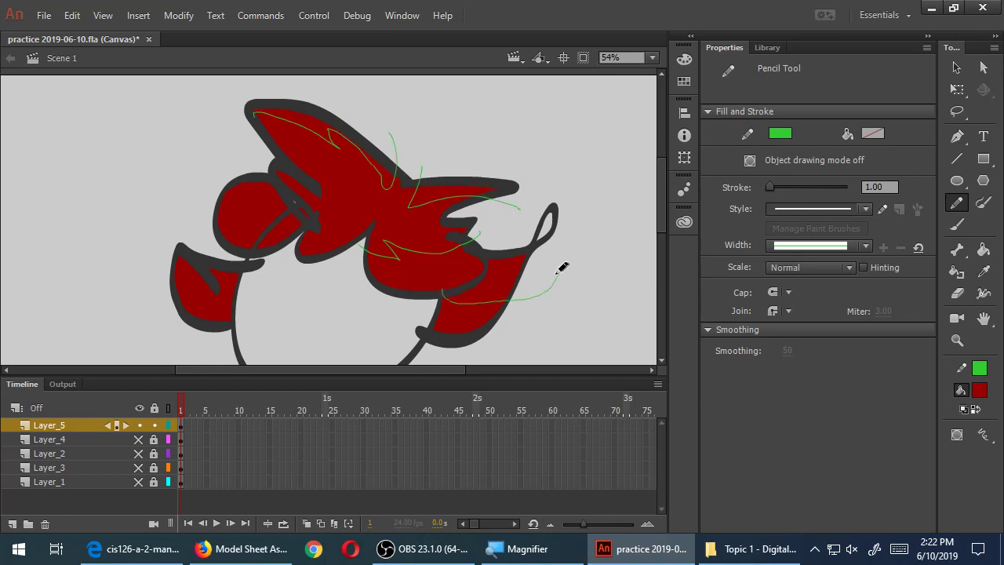
pyautogui.moveTo(239, 299)
pyautogui.mouseDown()
pyautogui.moveTo(211, 311)
pyautogui.moveTo(177, 351)
pyautogui.mouseUp()
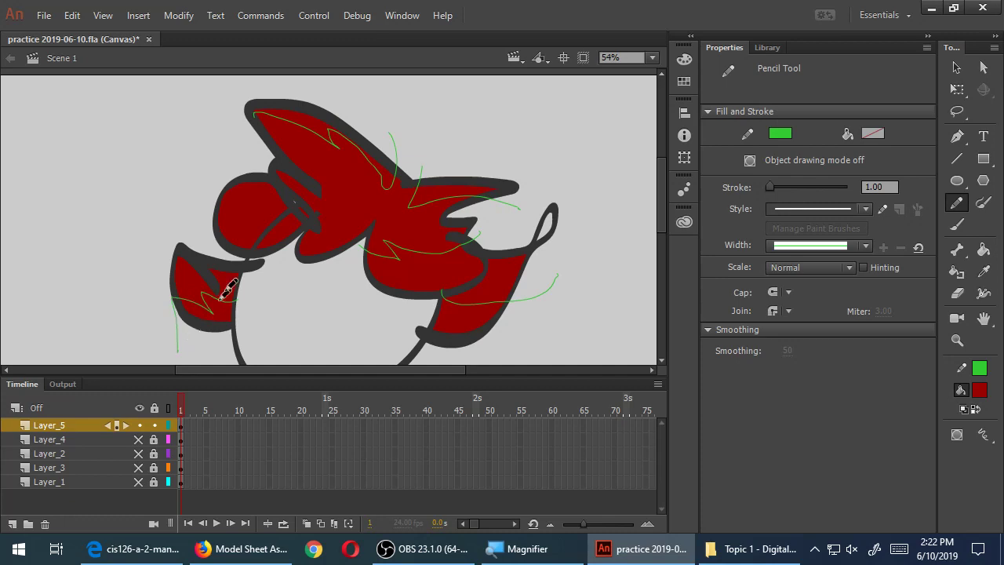
pyautogui.moveTo(260, 177)
pyautogui.mouseDown()
pyautogui.moveTo(239, 229)
pyautogui.moveTo(275, 259)
pyautogui.moveTo(308, 270)
pyautogui.mouseUp()
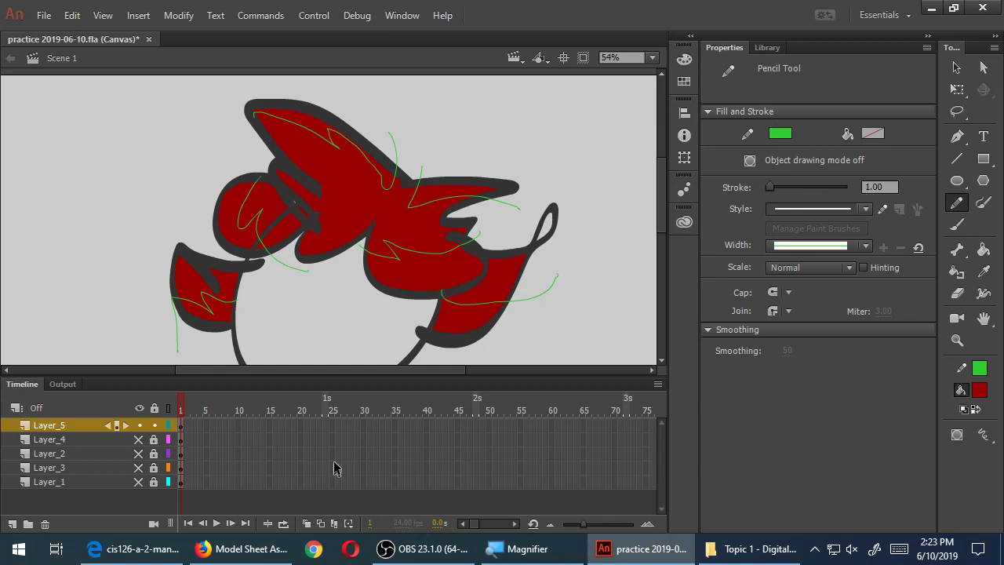
pyautogui.press('i')
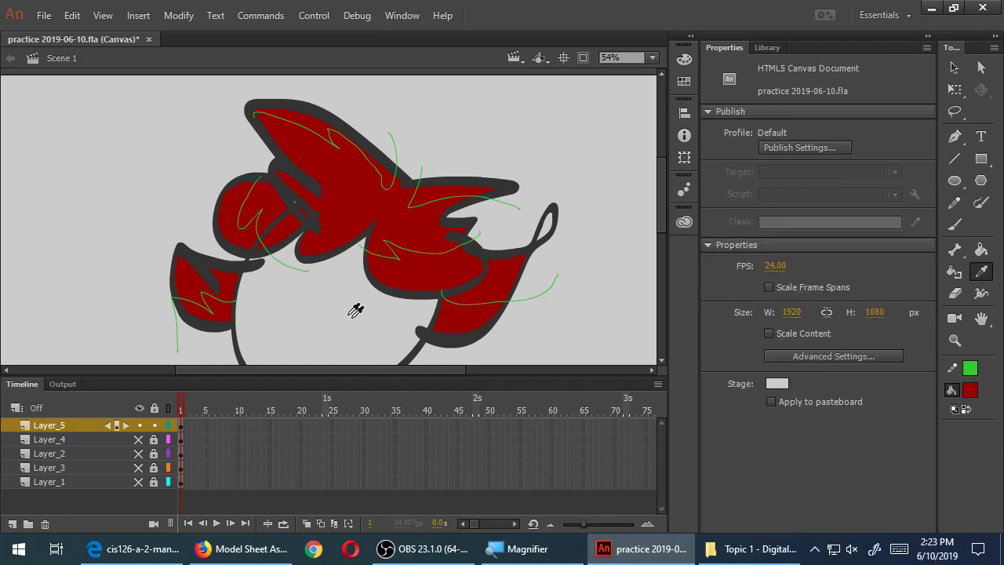
# Darken the sampled red to 540000 and fill the lower-right, middle and upper-left lobes
pyautogui.click(425, 228)
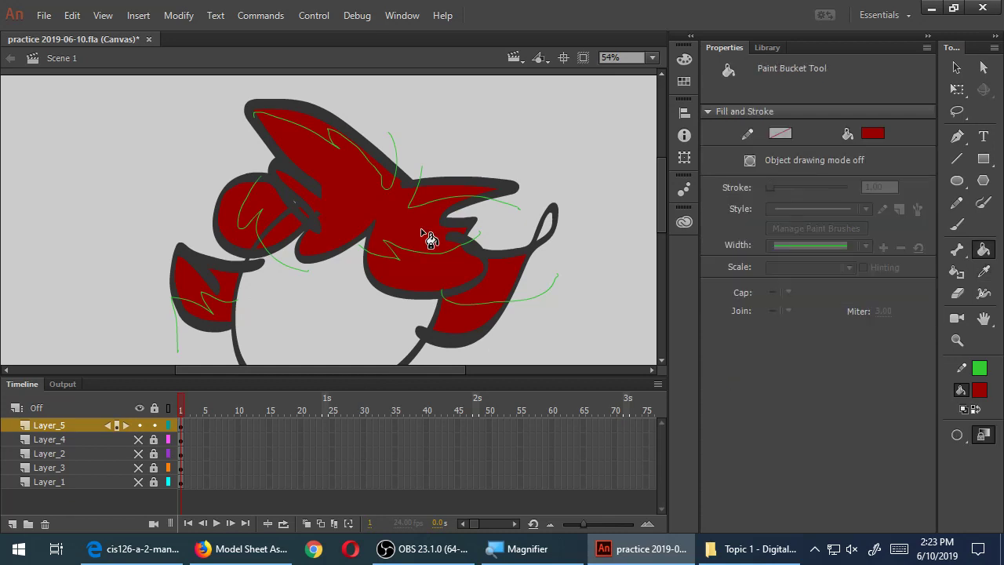
pyautogui.click(873, 133)
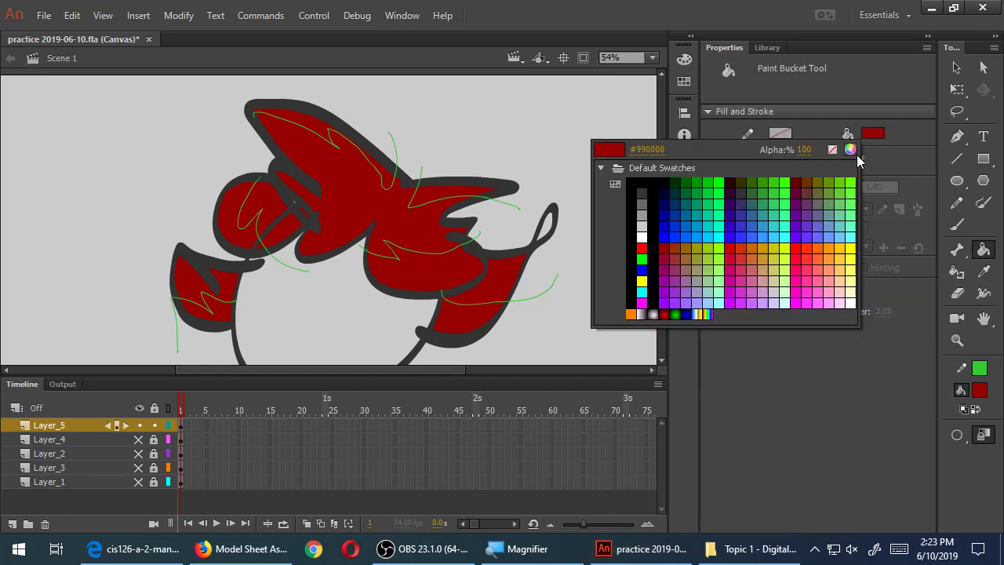
pyautogui.click(849, 149)
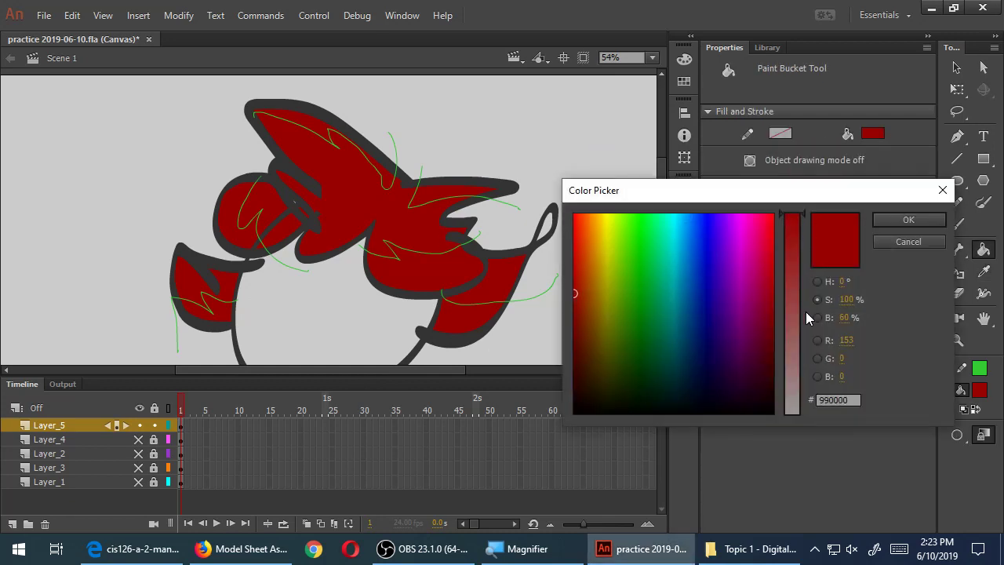
pyautogui.click(818, 318)
pyautogui.moveTo(802, 293); pyautogui.dragTo(802, 347)
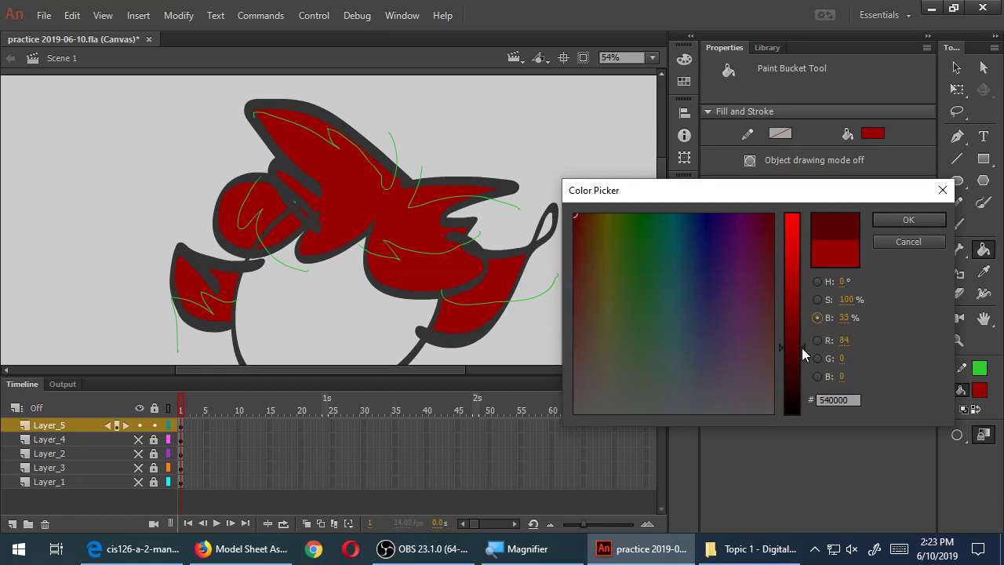
pyautogui.click(908, 220)
pyautogui.click(473, 316)
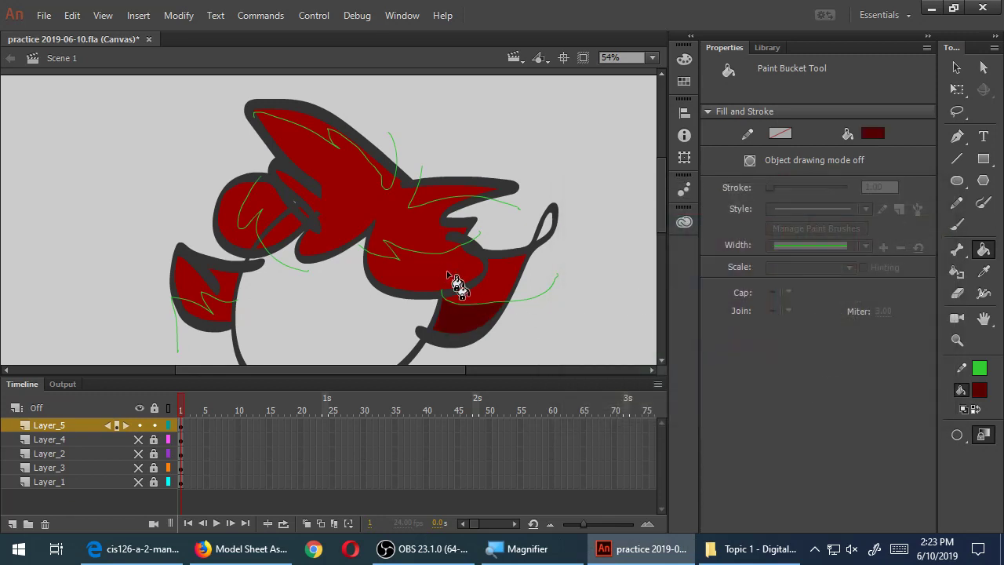
pyautogui.click(448, 274)
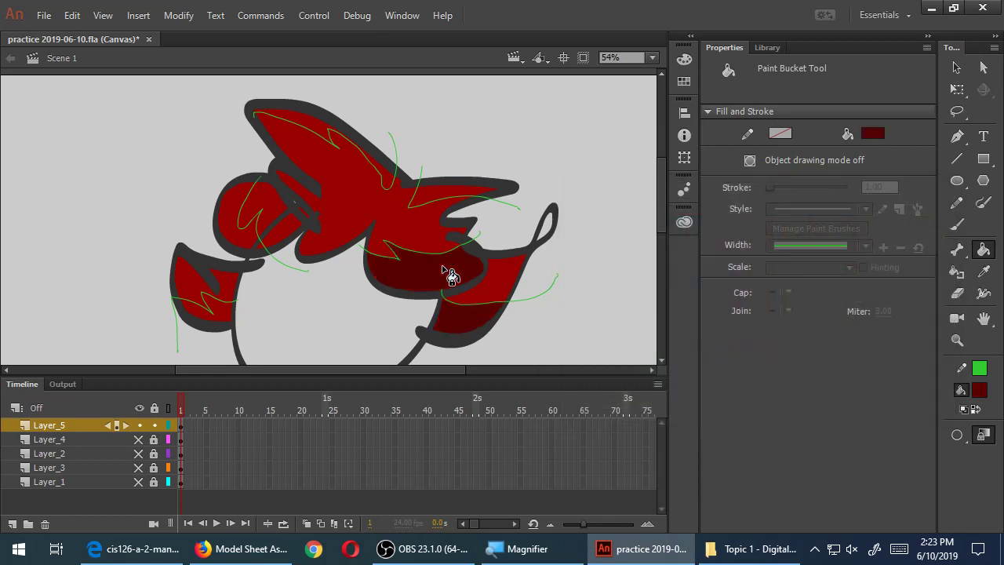
pyautogui.click(253, 242)
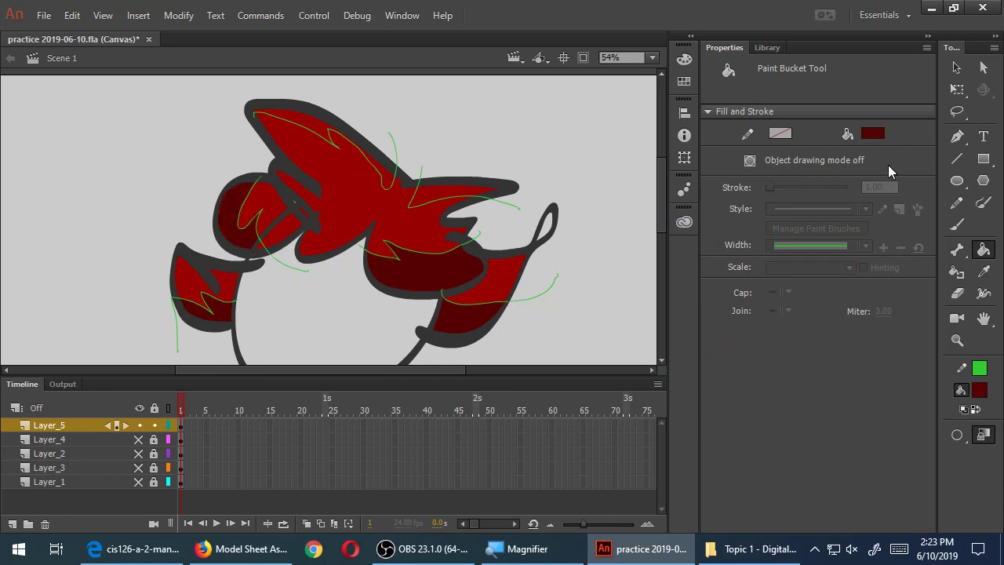
# Set the fill to bright red FF0000 and fill the right prong and top strip
pyautogui.click(875, 138)
pyautogui.click(437, 236)
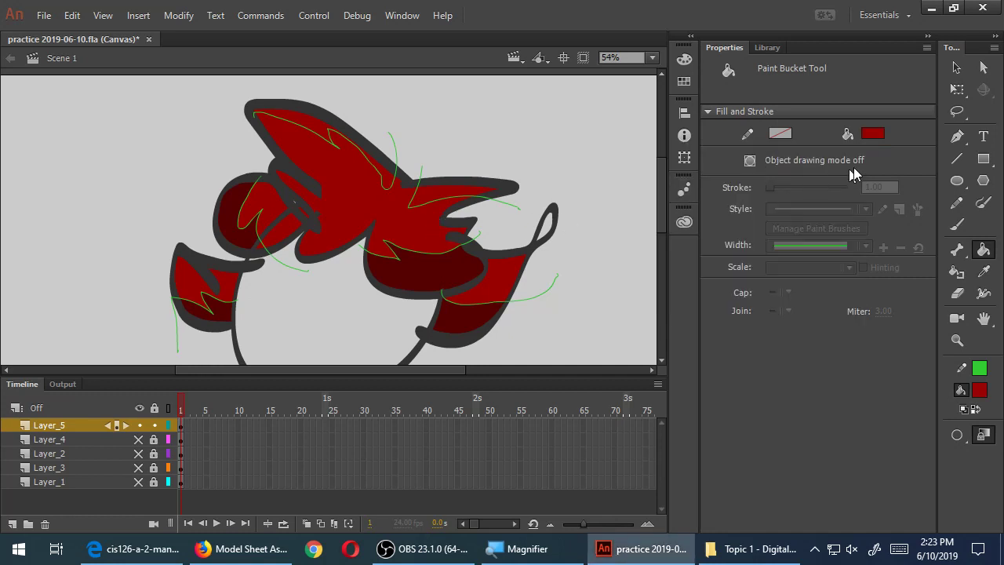
pyautogui.click(882, 138)
pyautogui.click(850, 149)
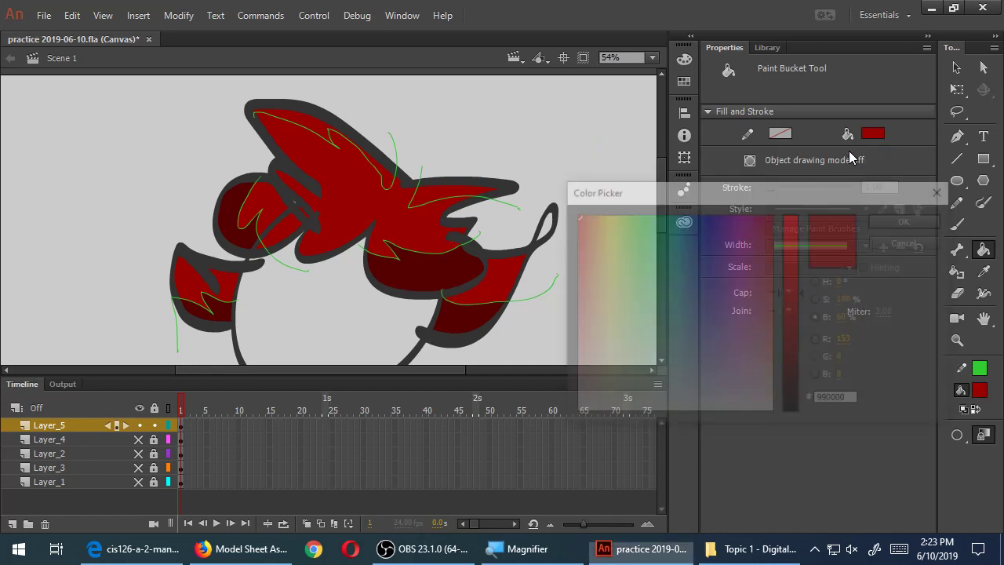
pyautogui.click(820, 299)
pyautogui.moveTo(806, 215); pyautogui.dragTo(804, 272)
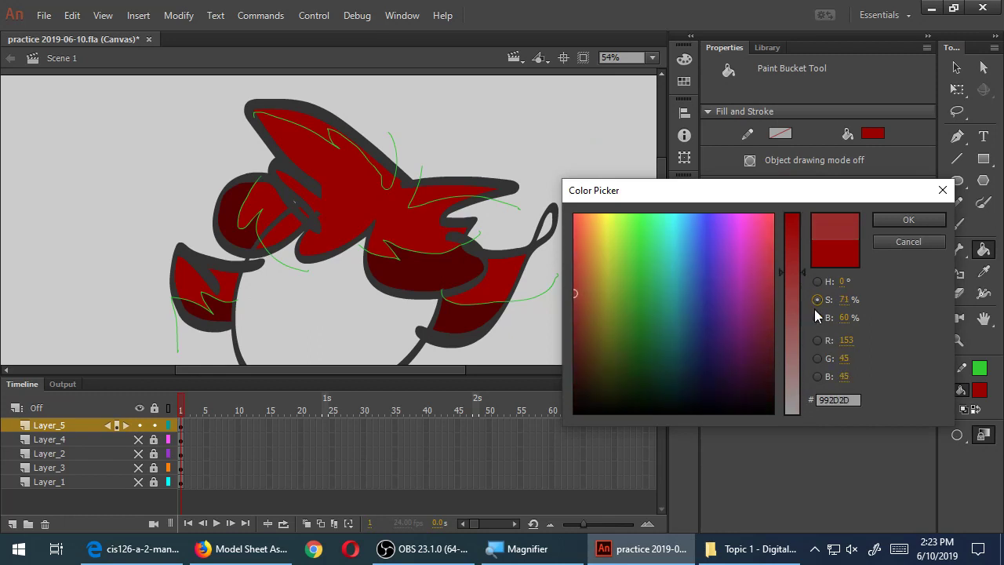
pyautogui.click(878, 244)
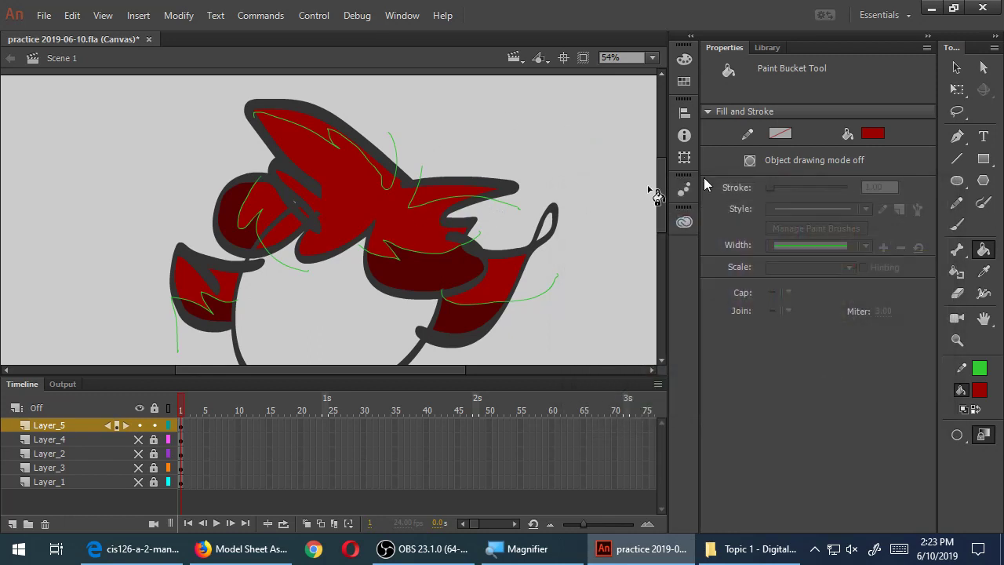
pyautogui.click(872, 133)
pyautogui.click(488, 231)
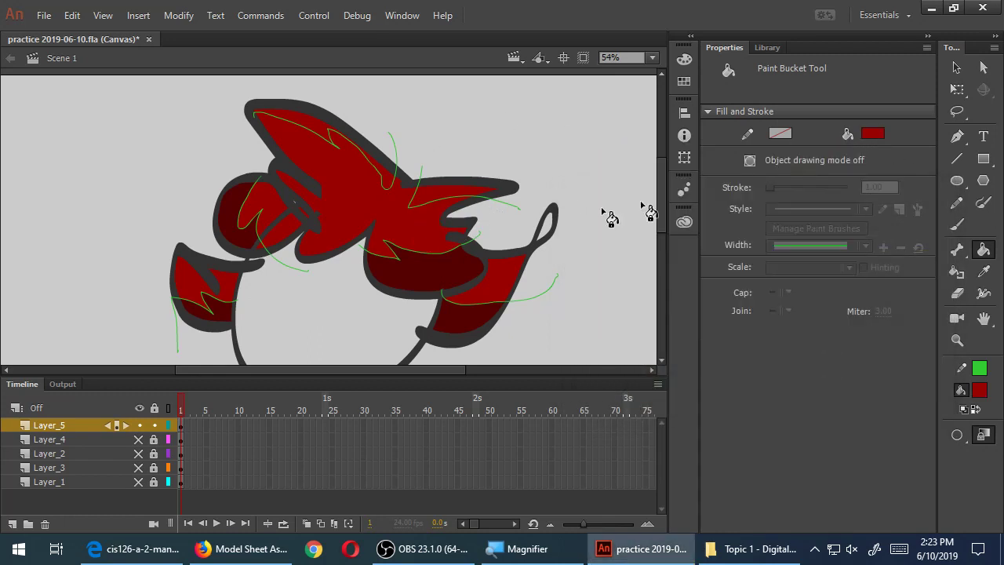
pyautogui.click(871, 132)
pyautogui.click(849, 149)
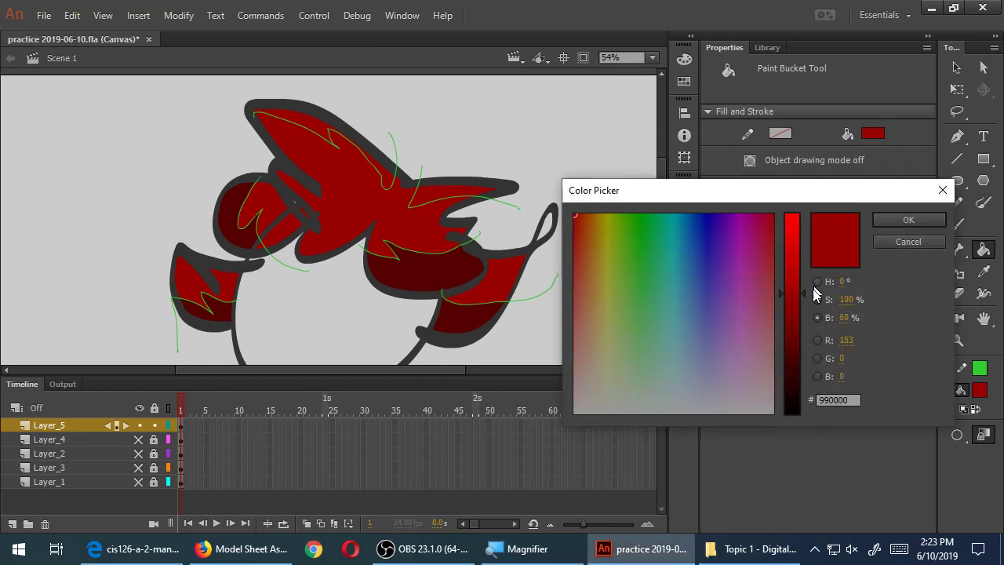
pyautogui.moveTo(812, 300); pyautogui.dragTo(793, 214)
pyautogui.click(908, 219)
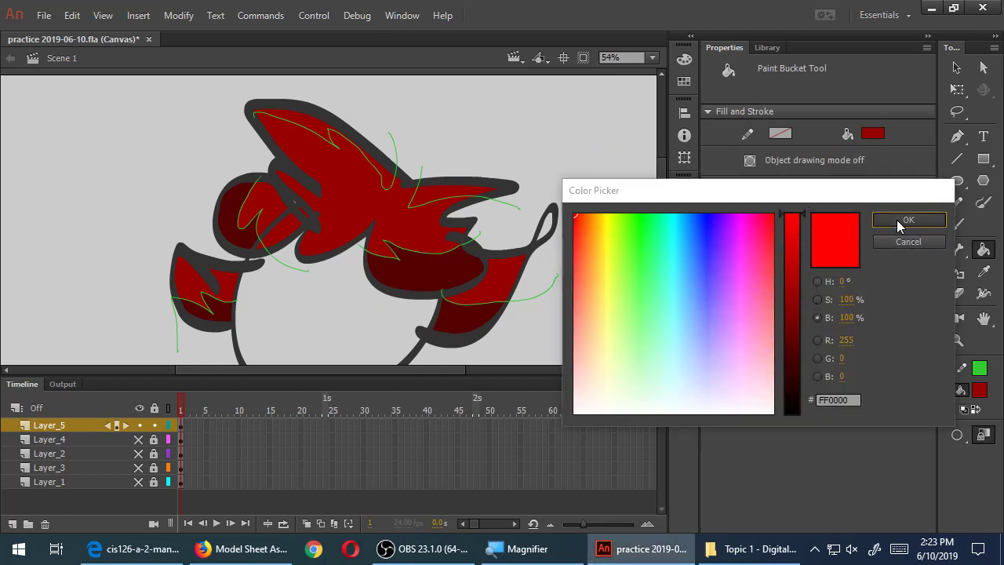
pyautogui.click(459, 199)
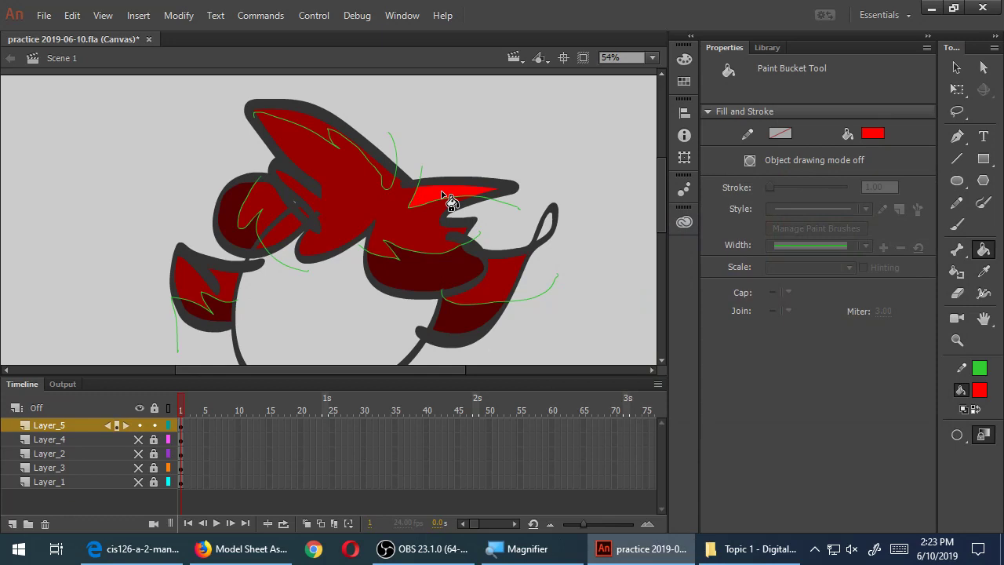
pyautogui.click(313, 131)
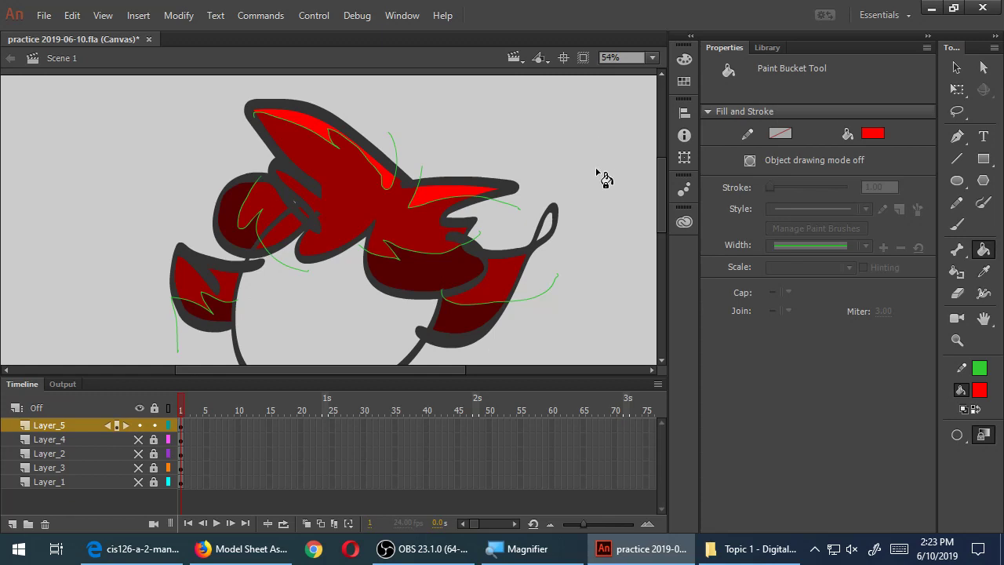
# Select and delete each of the six green guide strokes on the creature
pyautogui.press('v')
pyautogui.click(543, 300)
pyautogui.press('Delete')
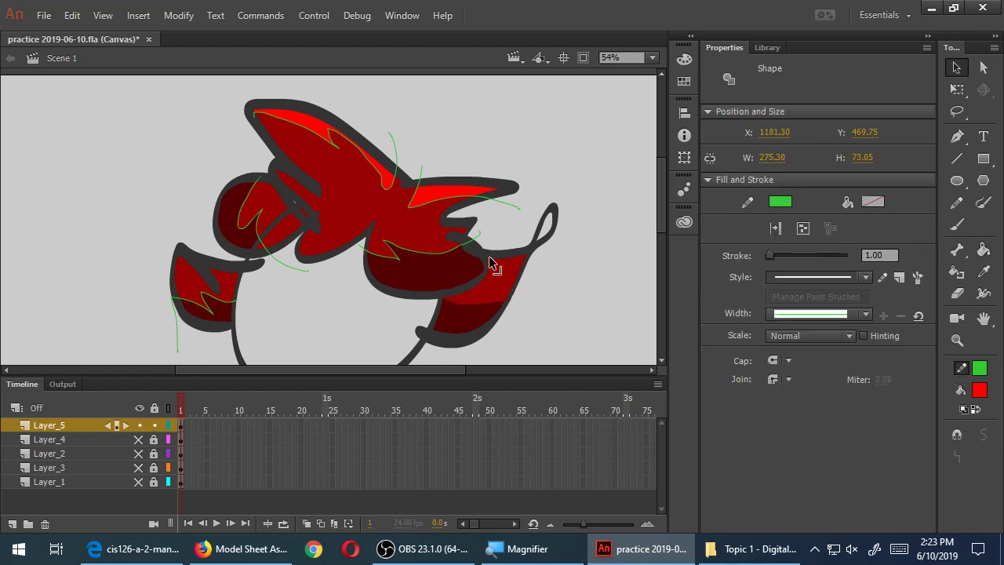
pyautogui.click(476, 234)
pyautogui.press('Delete')
pyautogui.click(514, 210)
pyautogui.press('Delete')
pyautogui.click(397, 162)
pyautogui.press('Delete')
pyautogui.click(259, 240)
pyautogui.press('Delete')
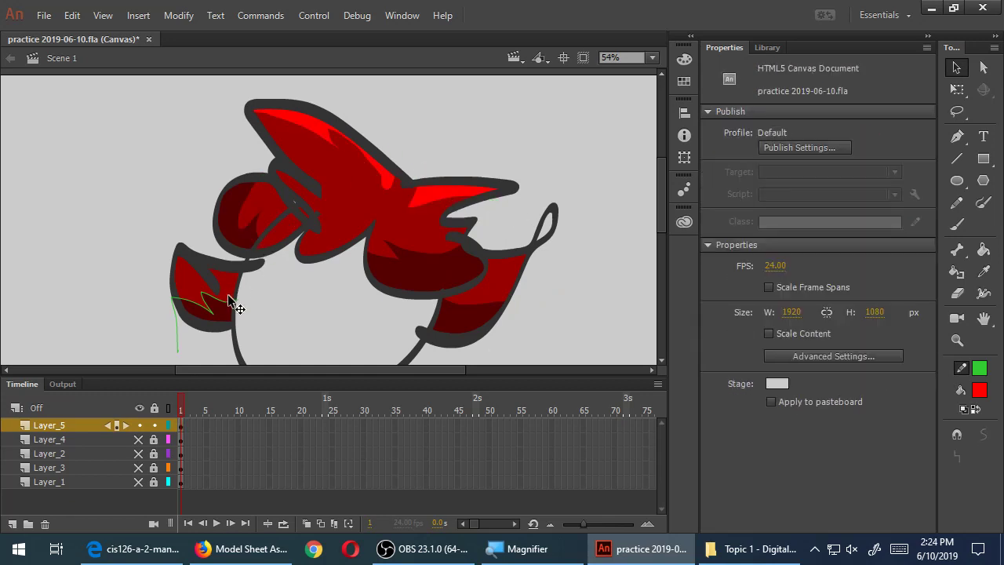
pyautogui.click(228, 302)
pyautogui.press('Delete')
# Recolour the right and top highlights pink FF8181 (49% saturation), then bring the highlights PDF forward
pyautogui.press('k')
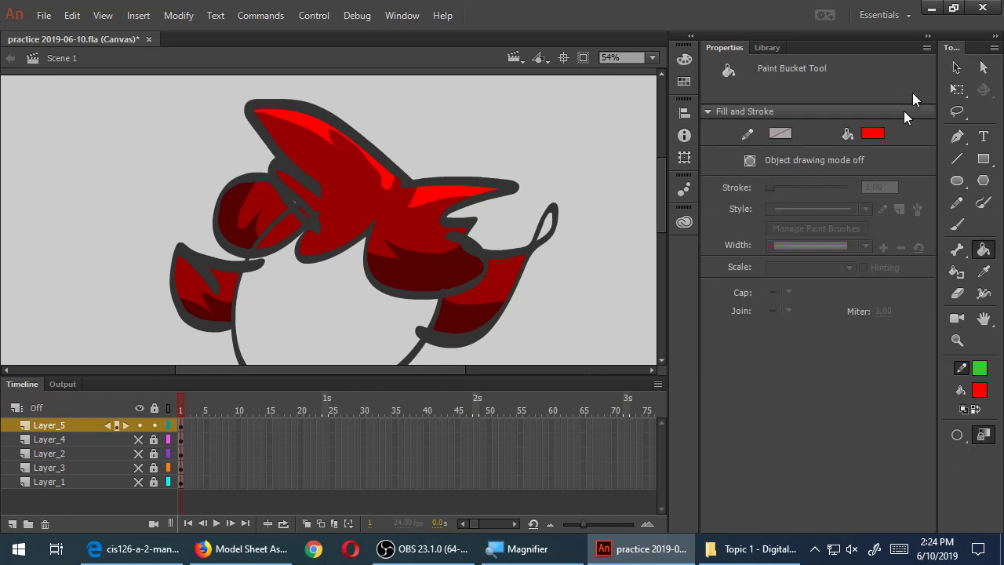
pyautogui.click(872, 133)
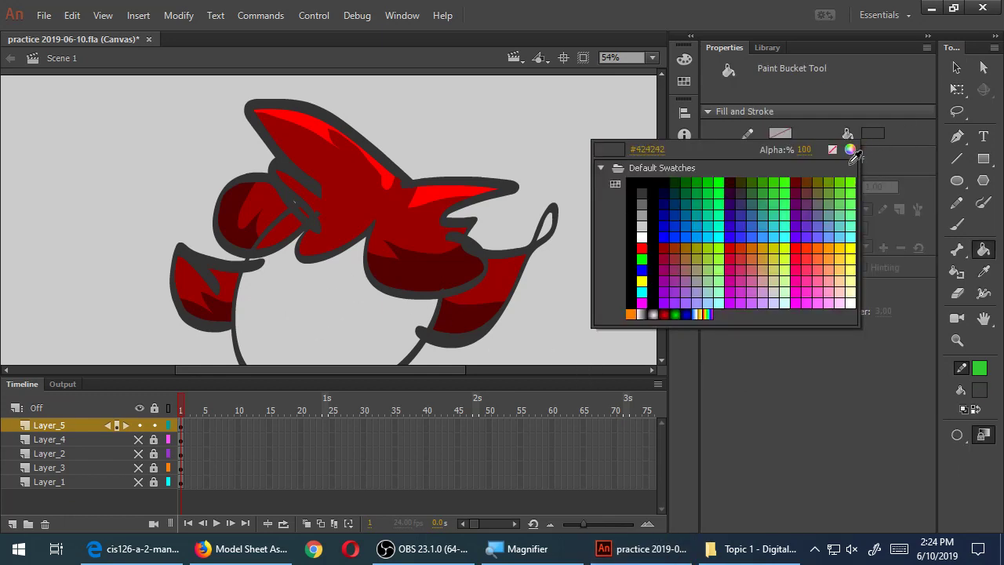
pyautogui.click(852, 148)
pyautogui.click(817, 299)
pyautogui.moveTo(800, 225); pyautogui.dragTo(799, 315)
pyautogui.click(877, 223)
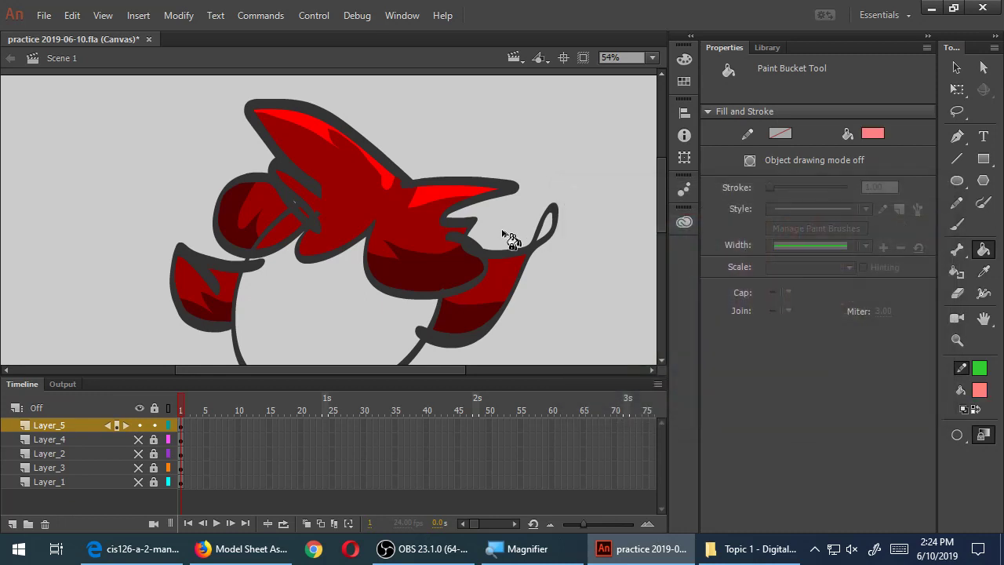
pyautogui.click(437, 199)
pyautogui.click(309, 127)
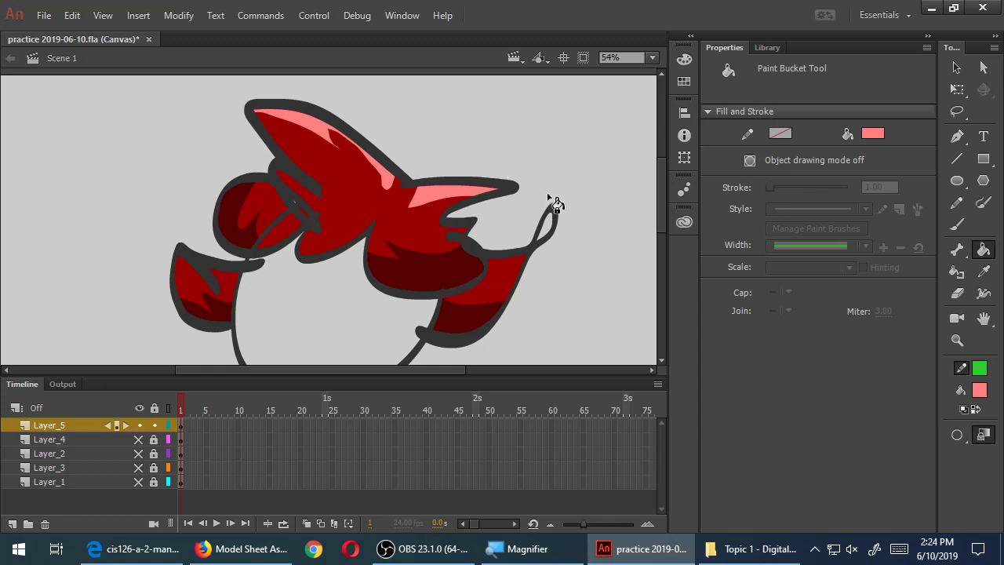
pyautogui.click(149, 550)
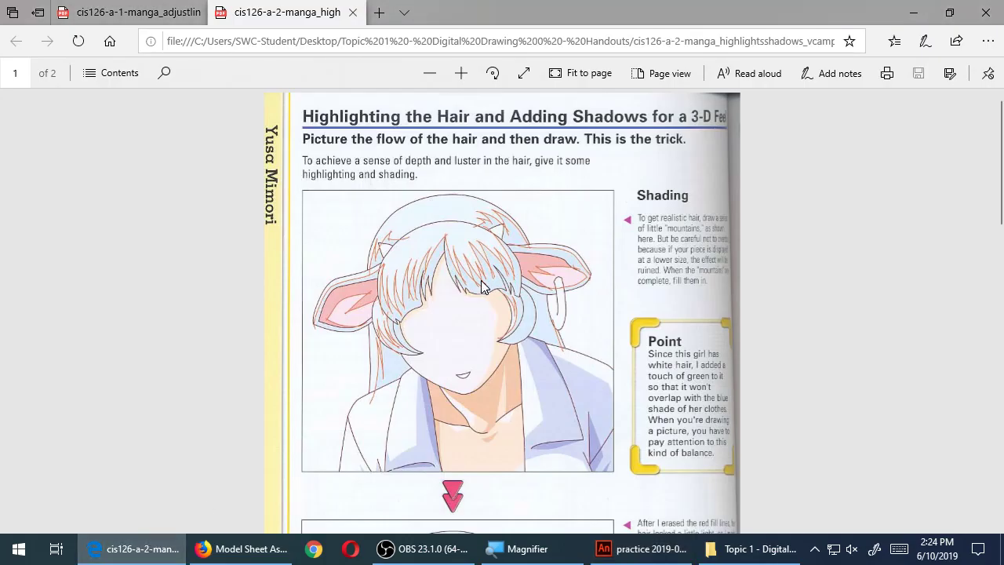
# Scroll the handout down to page 2 and the fully highlighted third-stage hair illustration
pyautogui.scroll(-3, 463, 279)
pyautogui.scroll(-1, 461, 279)
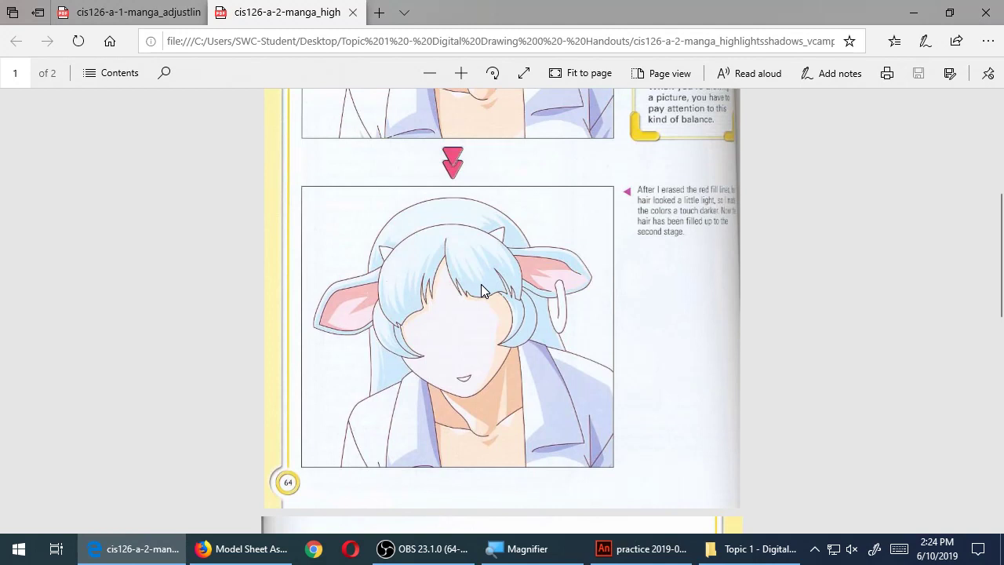
pyautogui.scroll(-5, 510, 304)
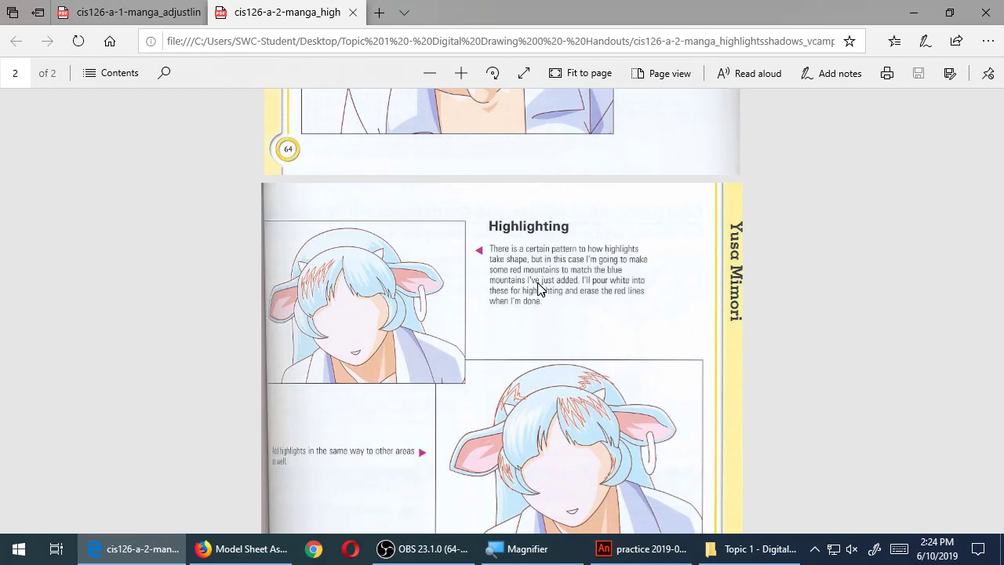
pyautogui.scroll(-5, 538, 289)
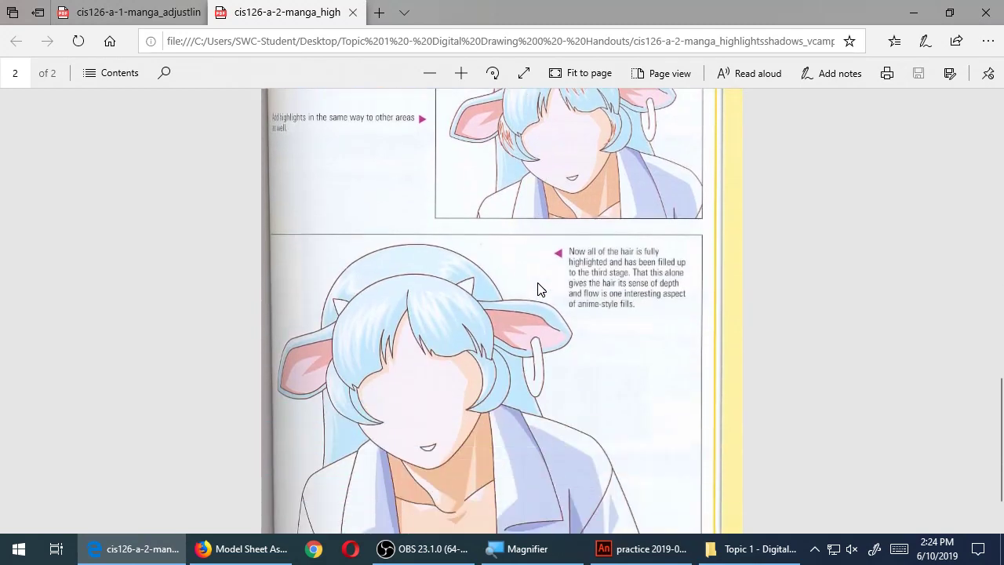
pyautogui.scroll(-1, 538, 289)
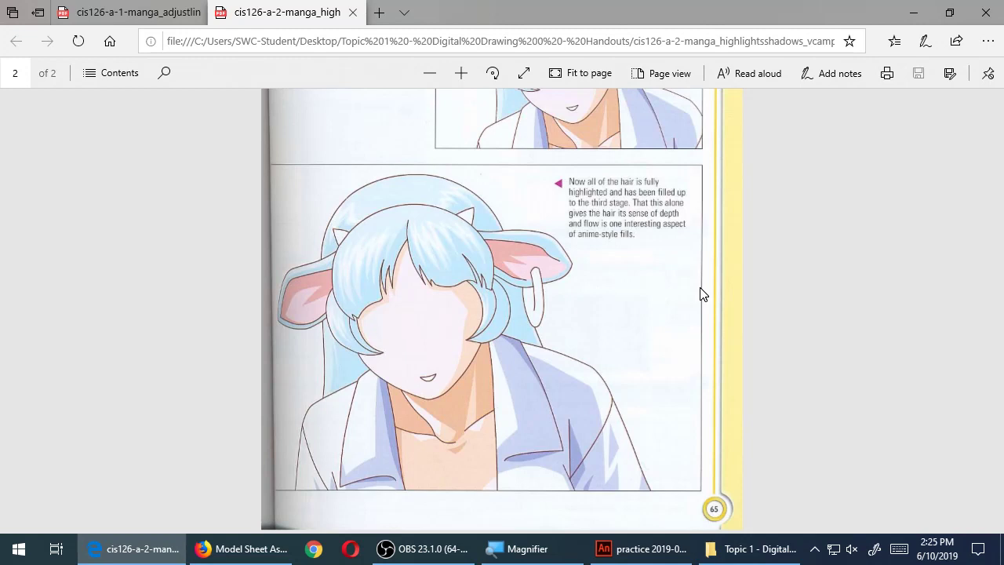
# Return to Animate and zoom the stage out to 27% to show the whole creature
pyautogui.hotkey('alt', 'Tab')
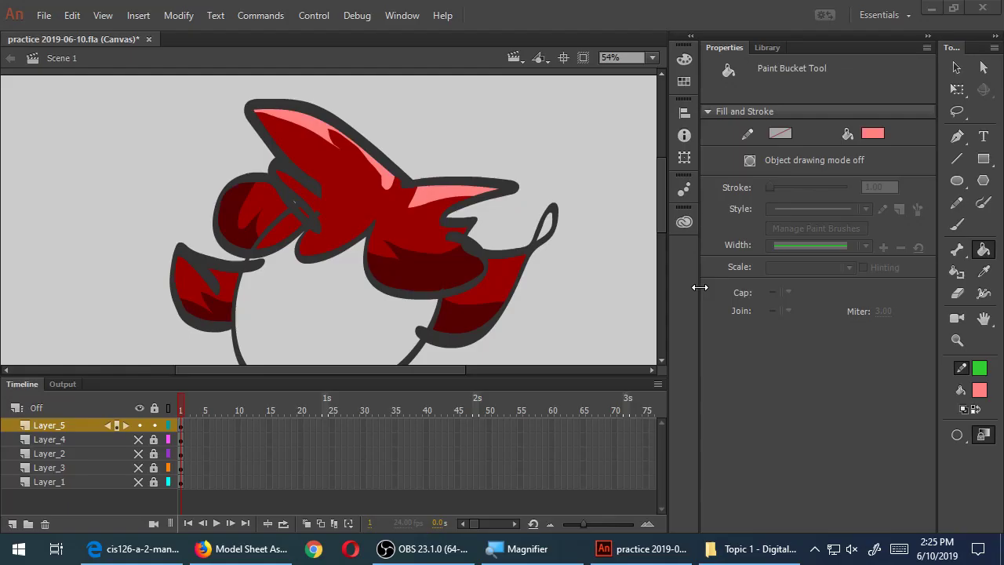
pyautogui.hotkey('ctrl', '-')
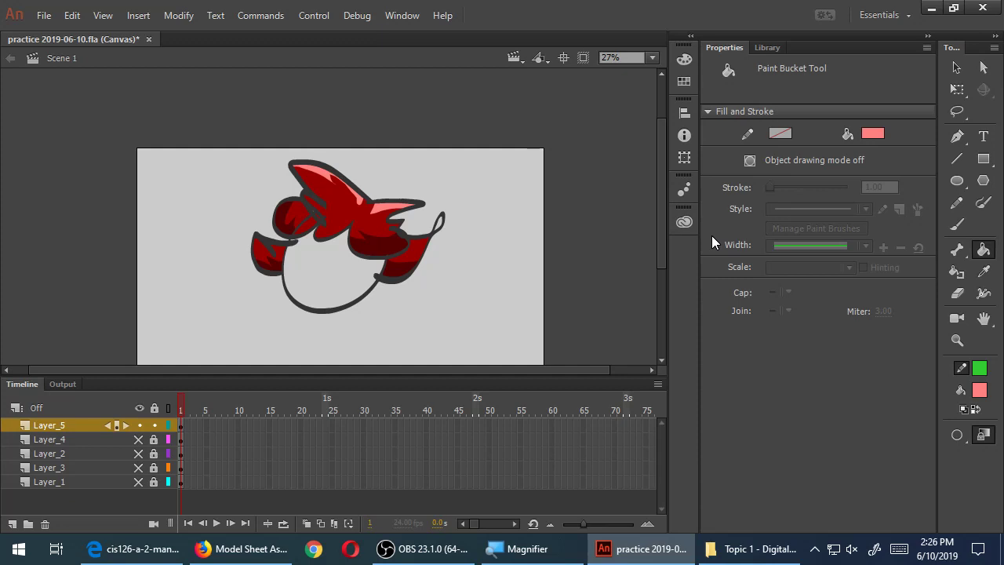
pyautogui.click(752, 548)
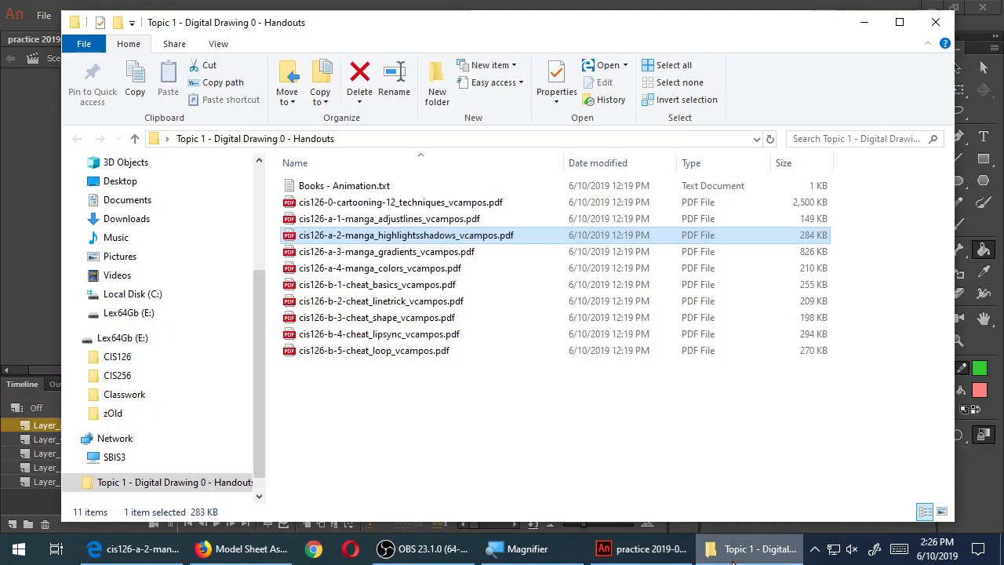
pyautogui.doubleClick(438, 252)
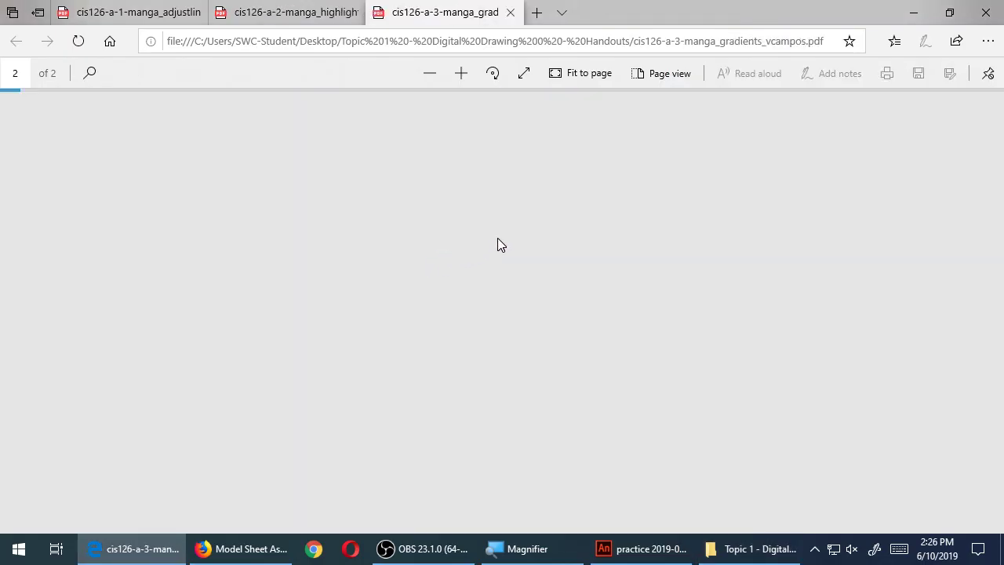
pyautogui.scroll(-2, 489, 269)
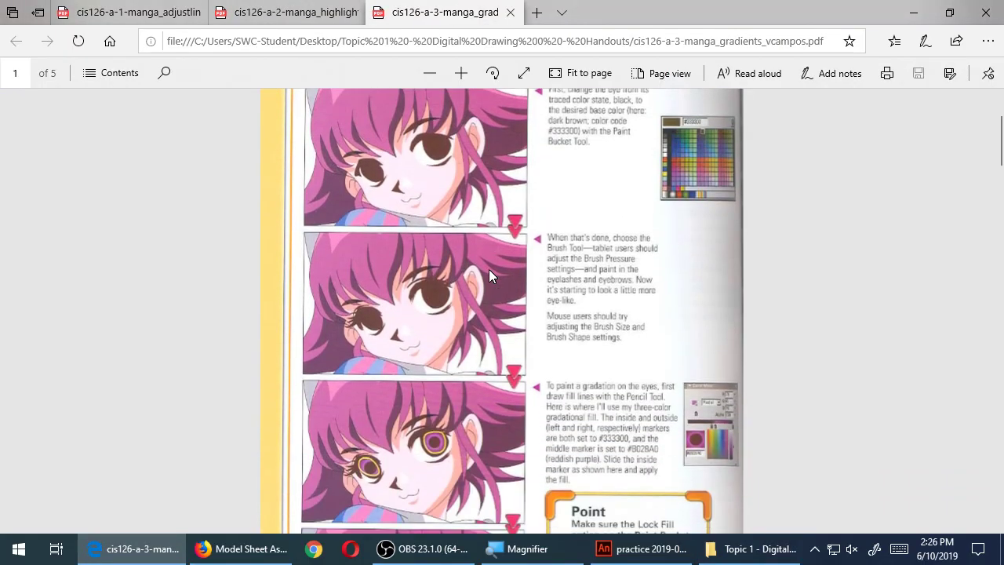
pyautogui.scroll(-10, 489, 269)
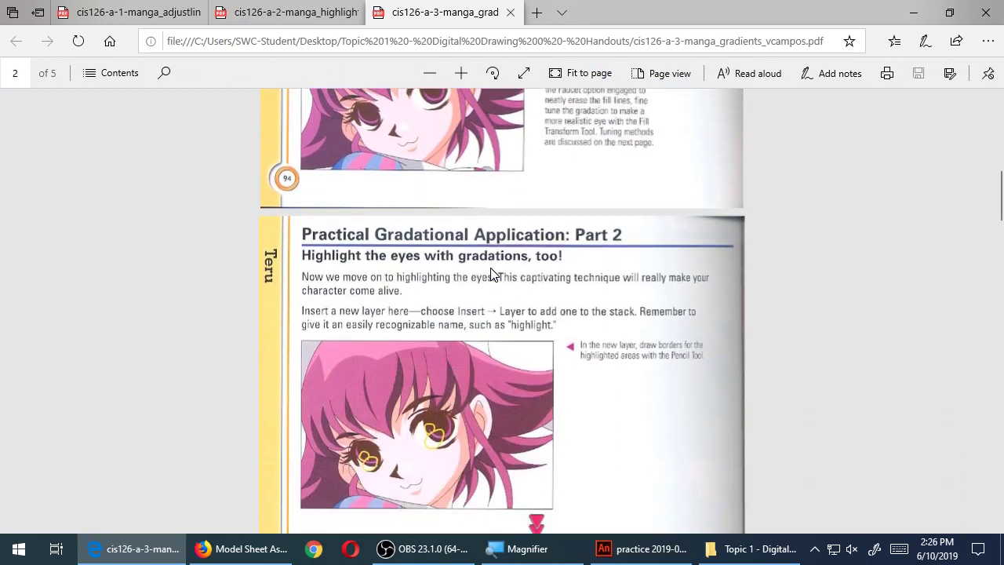
pyautogui.scroll(-8, 490, 268)
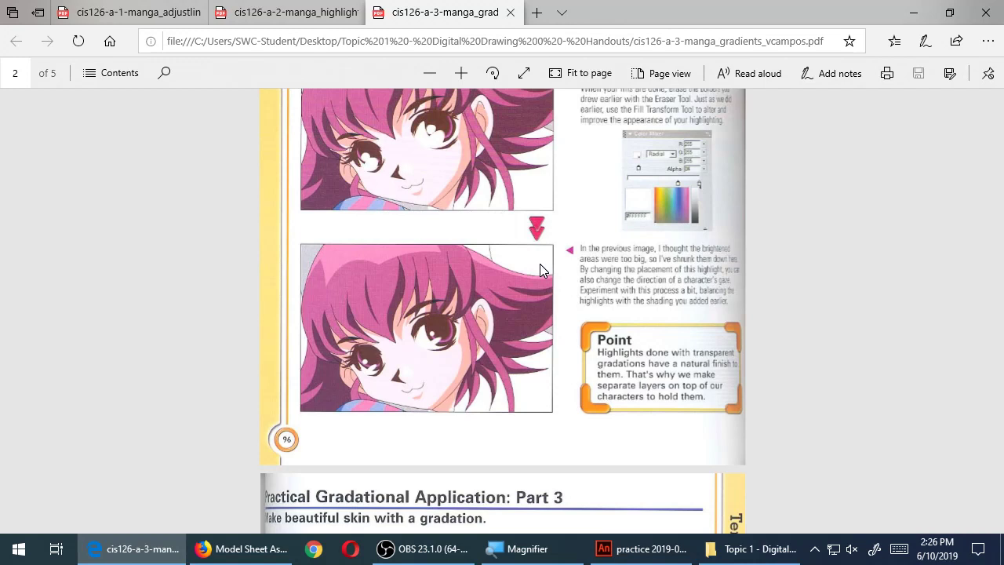
pyautogui.scroll(-10, 271, 331)
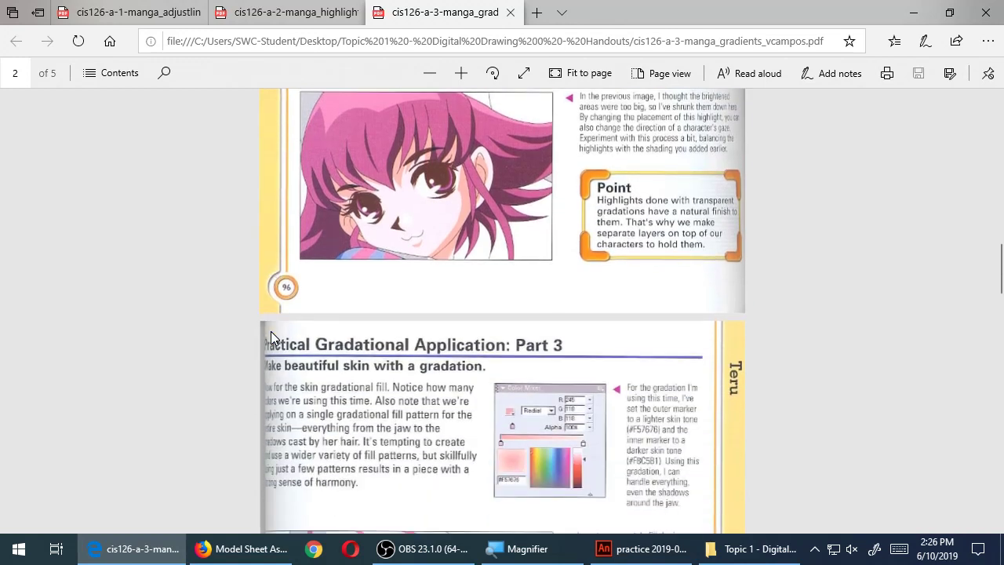
pyautogui.scroll(-3, 274, 339)
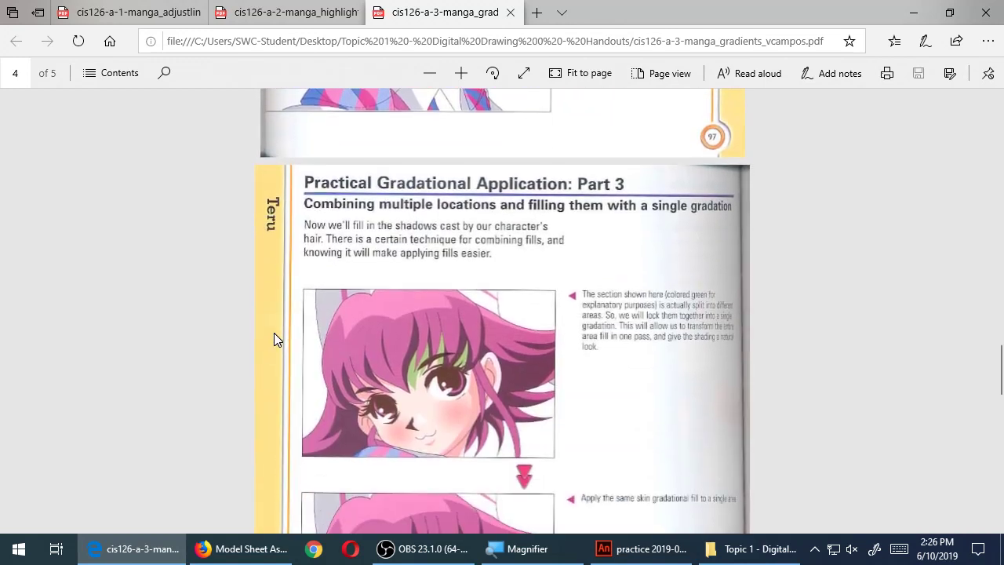
pyautogui.scroll(2, 273, 338)
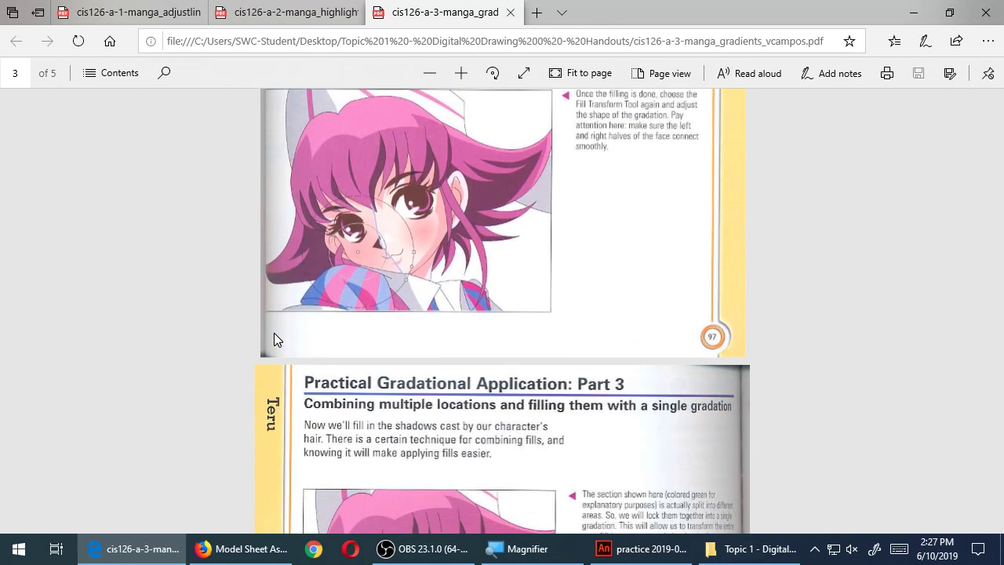
pyautogui.scroll(15, 273, 332)
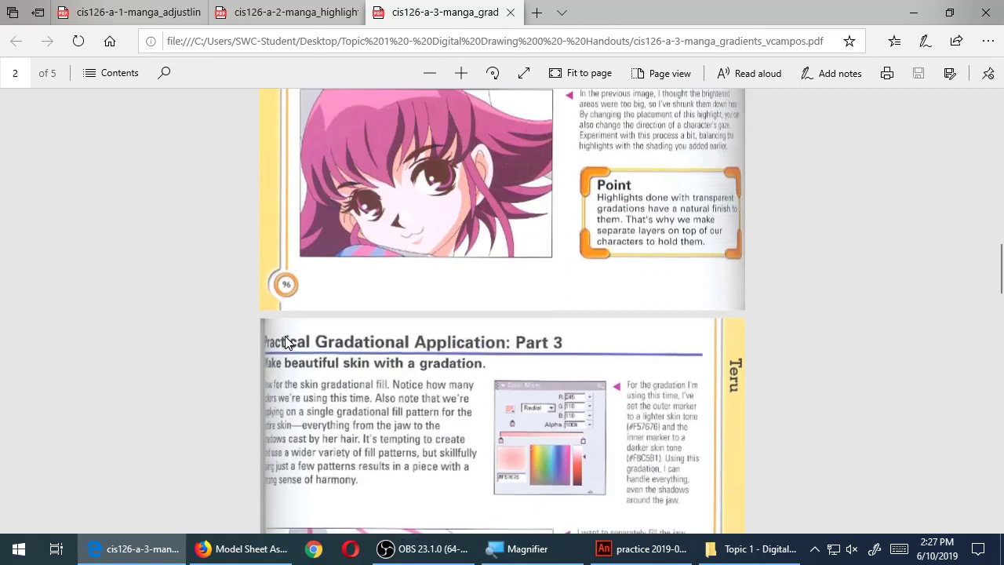
pyautogui.scroll(12, 294, 339)
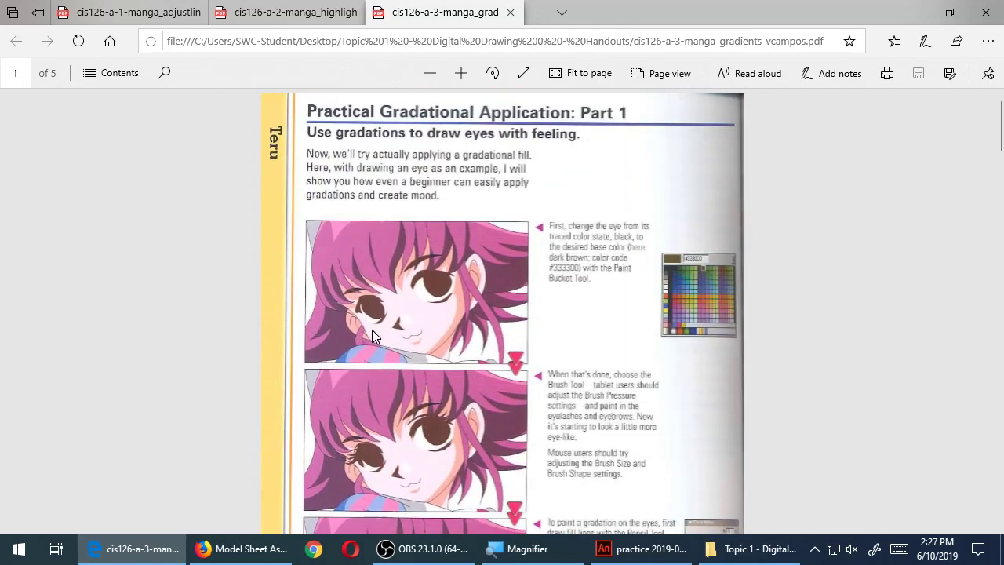
pyautogui.scroll(-15, 369, 354)
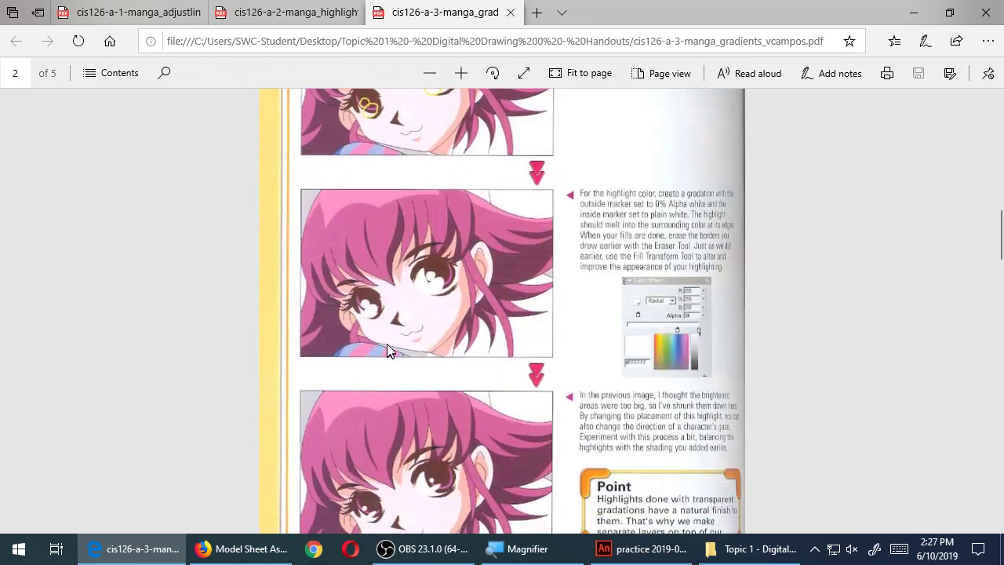
pyautogui.scroll(-8, 387, 347)
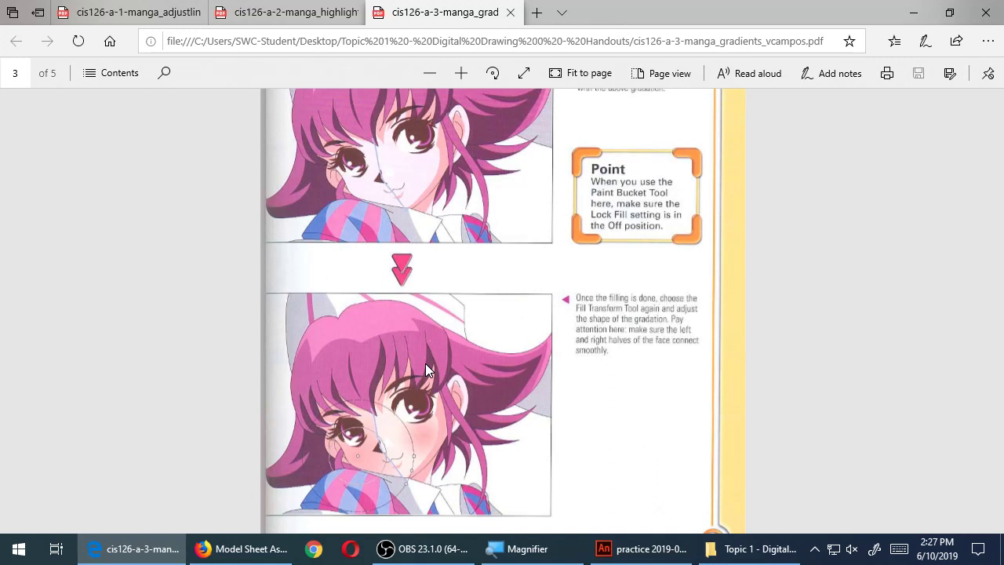
pyautogui.scroll(-10, 425, 363)
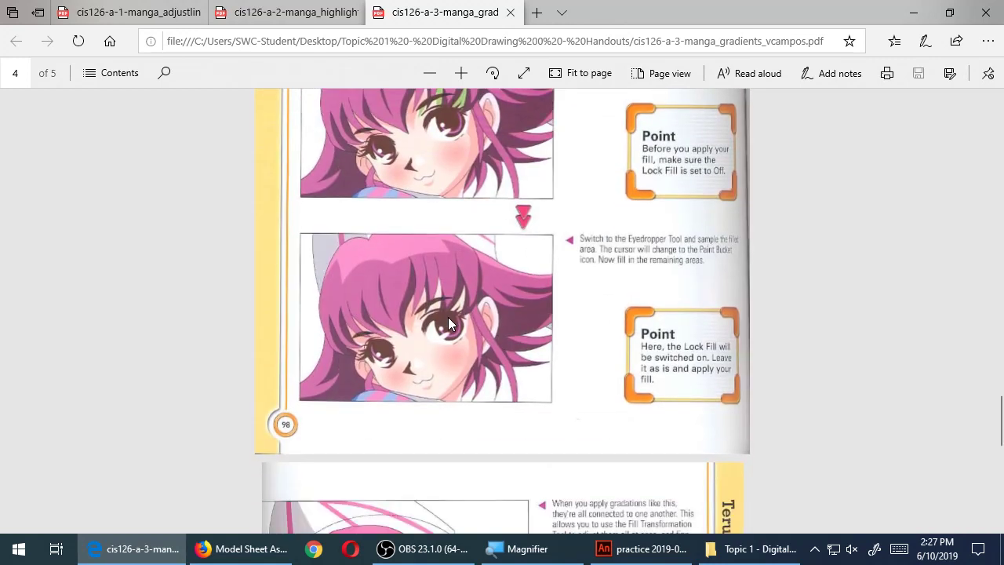
pyautogui.scroll(-10, 447, 317)
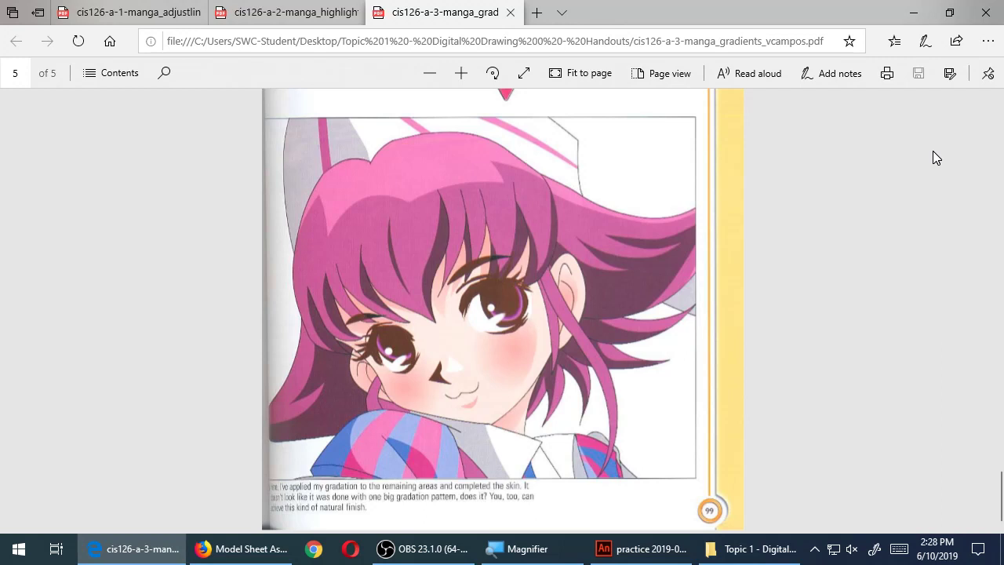
pyautogui.click(752, 548)
pyautogui.doubleClick(427, 273)
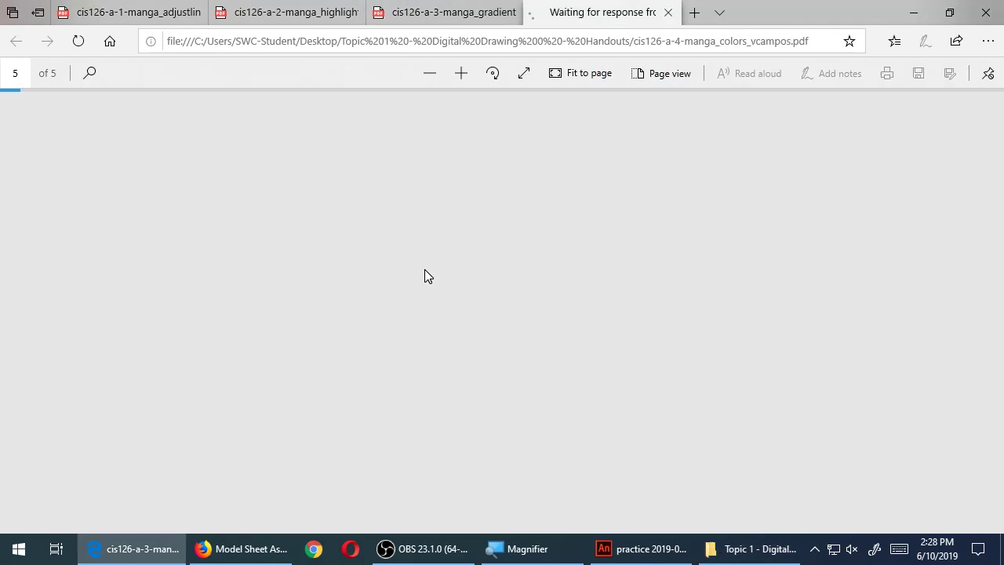
pyautogui.scroll(-1, 540, 296)
pyautogui.scroll(-1, 549, 292)
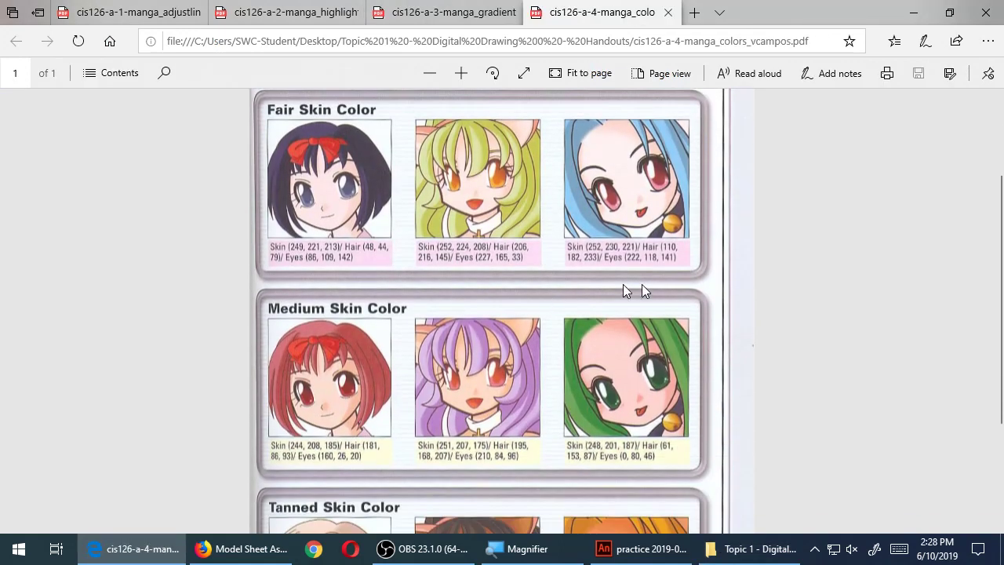
pyautogui.scroll(-2, 720, 274)
pyautogui.scroll(2, 764, 271)
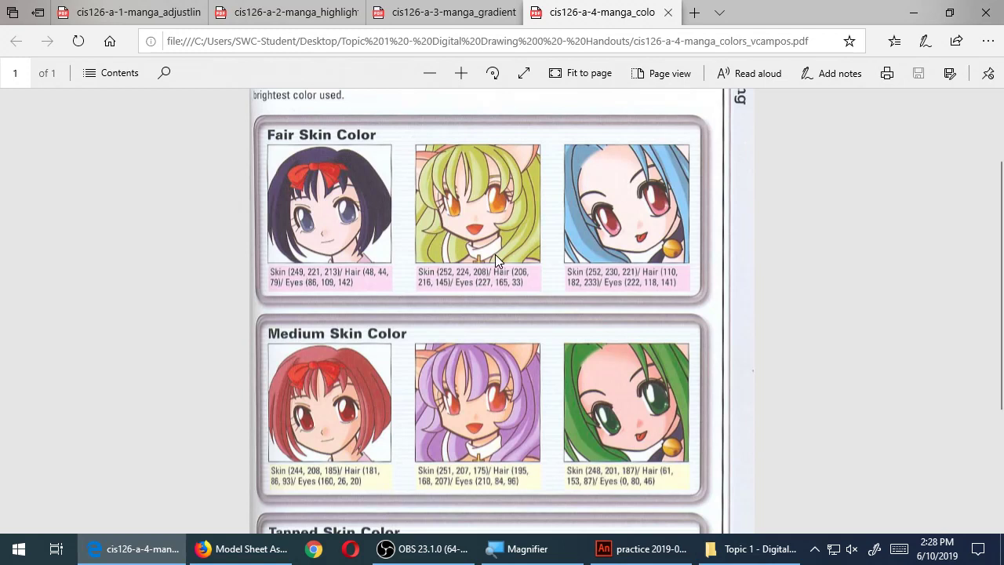
pyautogui.scroll(-3, 553, 283)
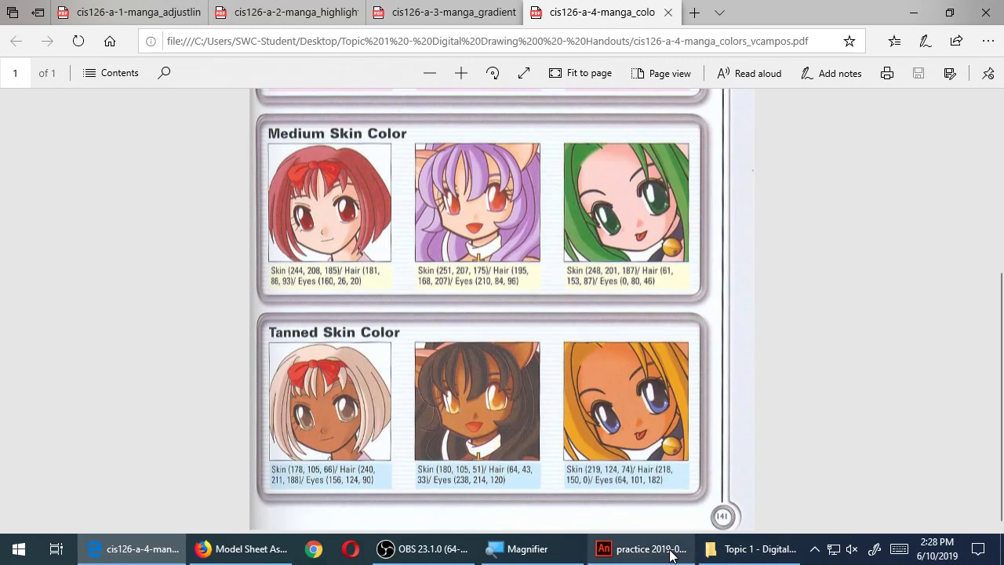
pyautogui.click(644, 548)
pyautogui.click(871, 135)
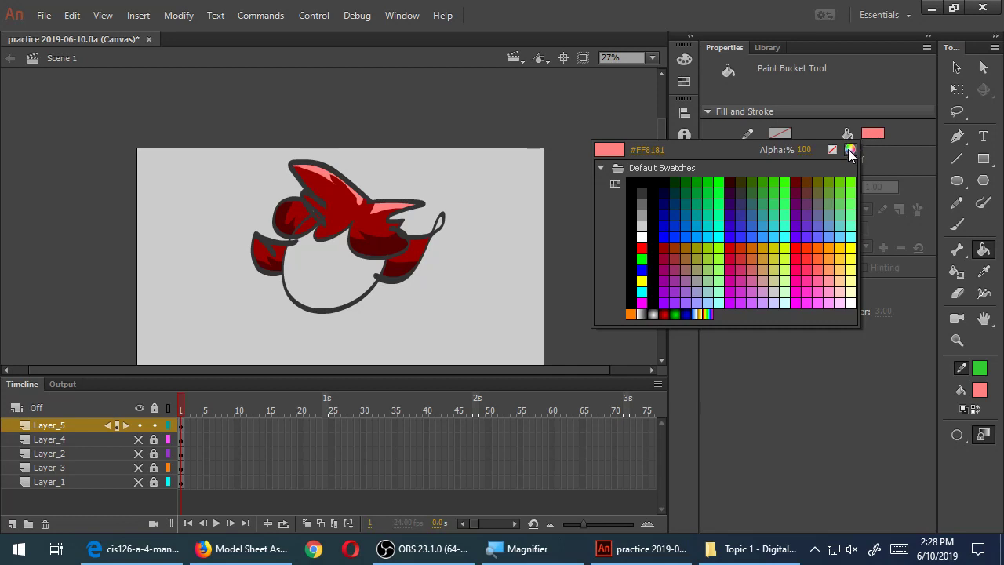
# Take Animate out of full screen and move it aside to reveal the tanned skin values
pyautogui.click(850, 151)
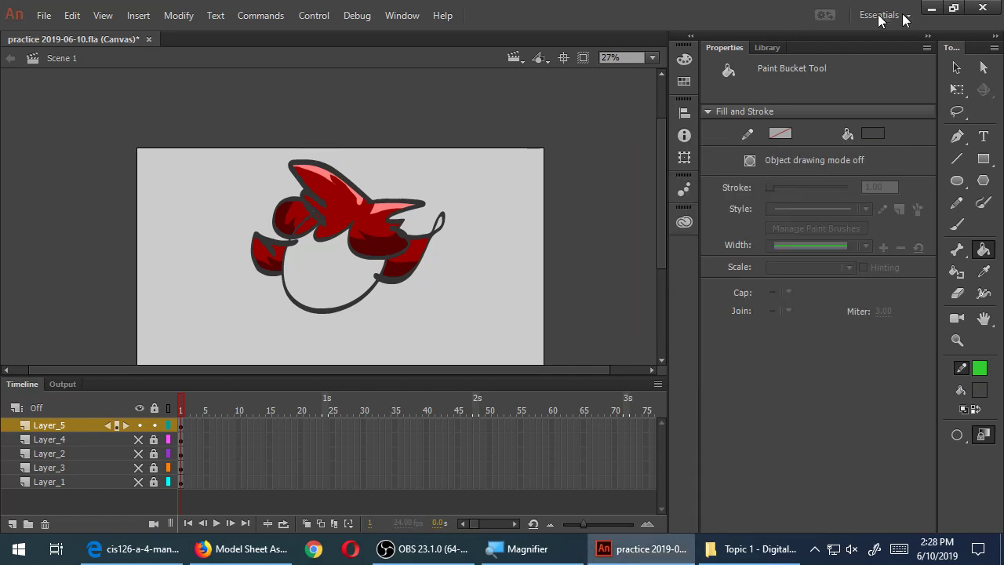
pyautogui.click(953, 8)
pyautogui.moveTo(560, 11); pyautogui.dragTo(100, 187)
pyautogui.click(407, 316)
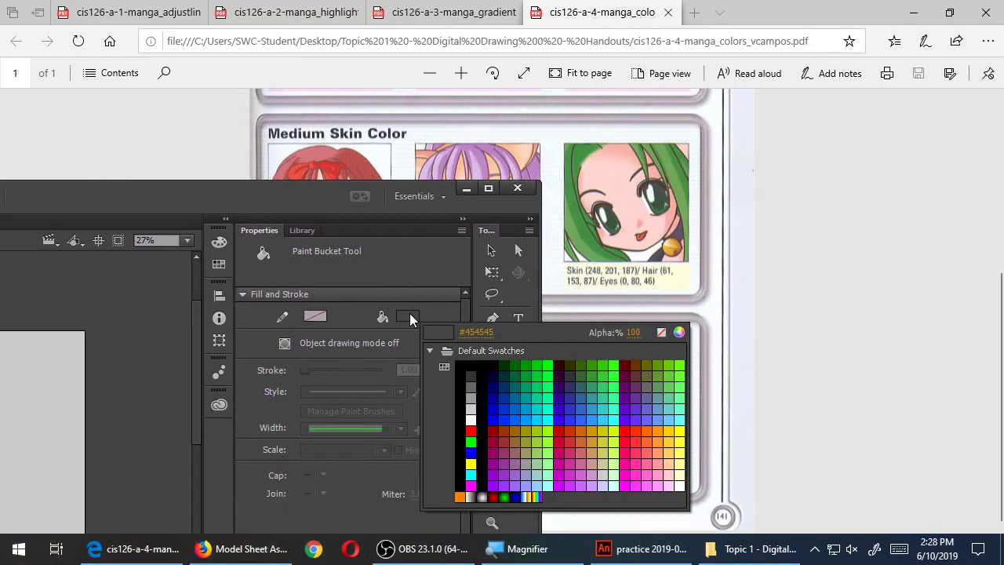
pyautogui.click(449, 281)
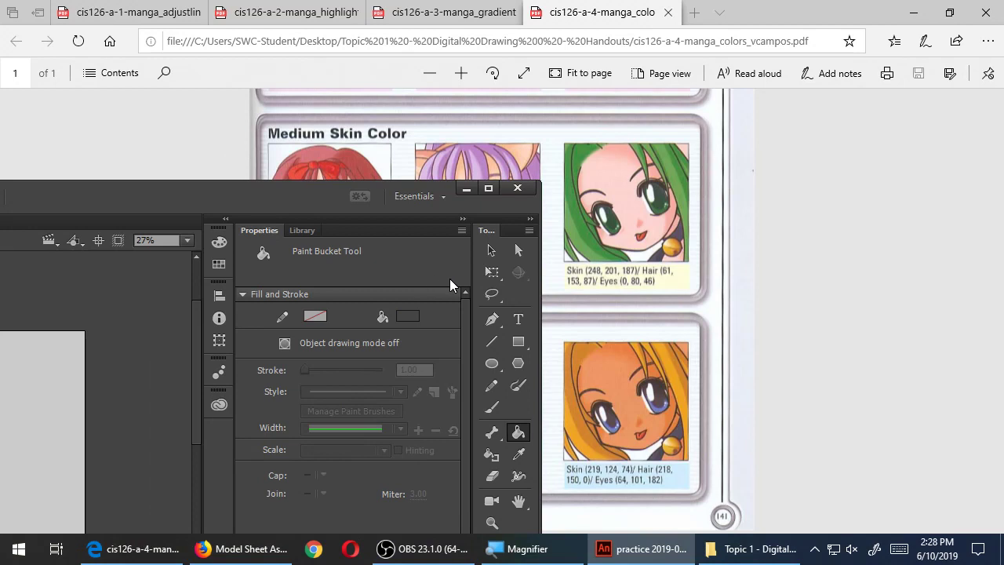
pyautogui.moveTo(333, 195); pyautogui.dragTo(179, 38)
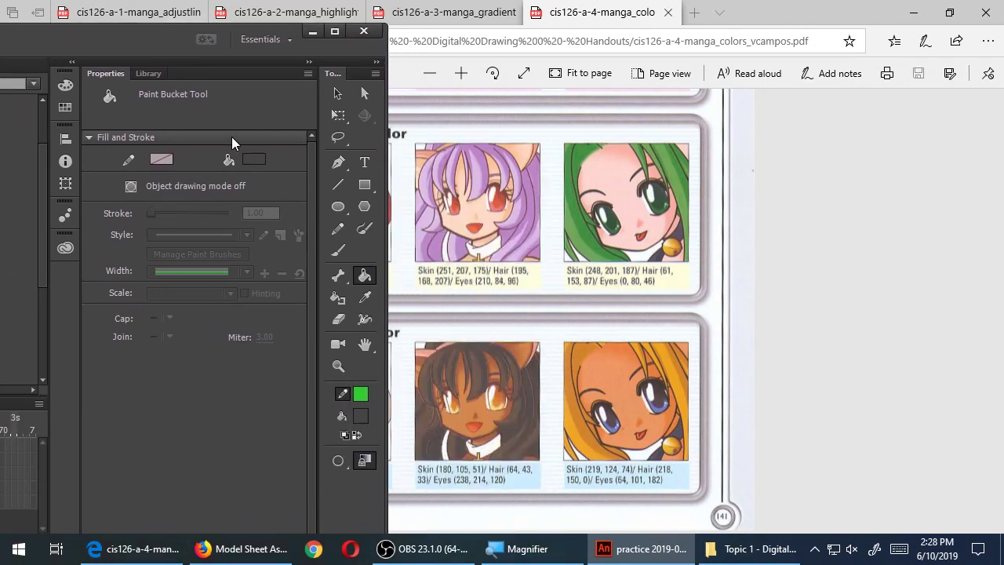
# Set the fill colour to R 180, G 105, B 51 in the Color Picker
pyautogui.click(254, 160)
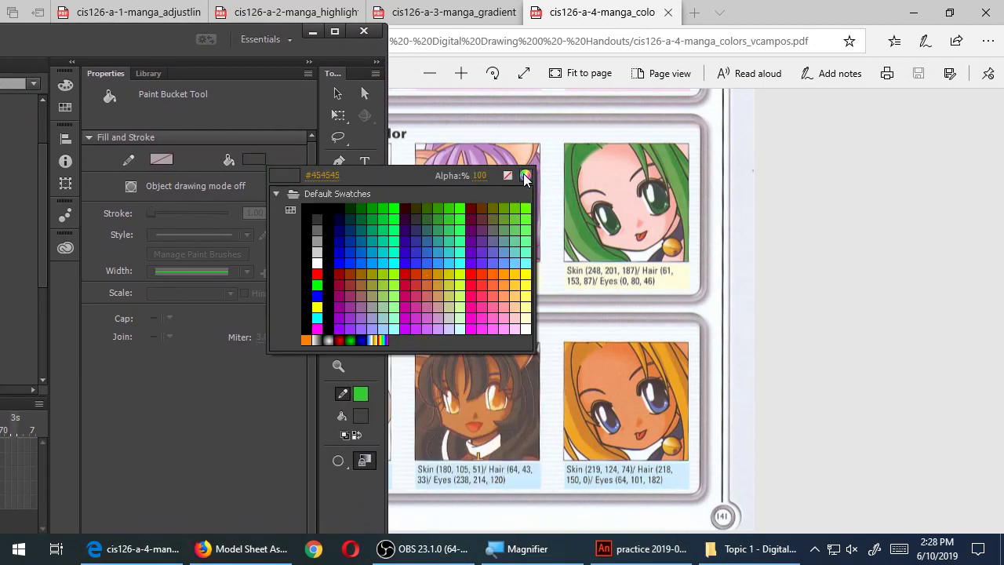
pyautogui.click(526, 176)
pyautogui.moveTo(693, 201); pyautogui.dragTo(721, 164)
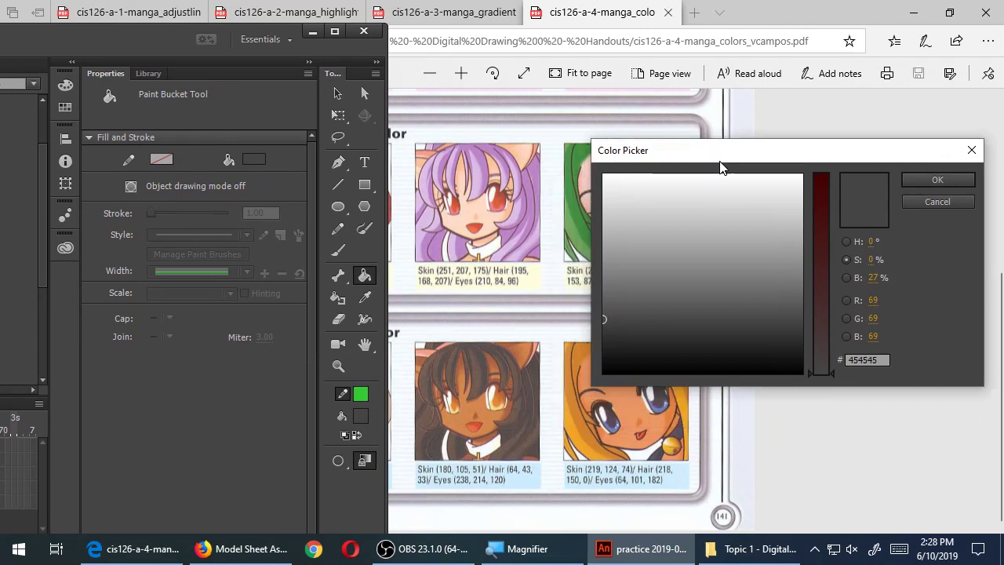
pyautogui.click(873, 301)
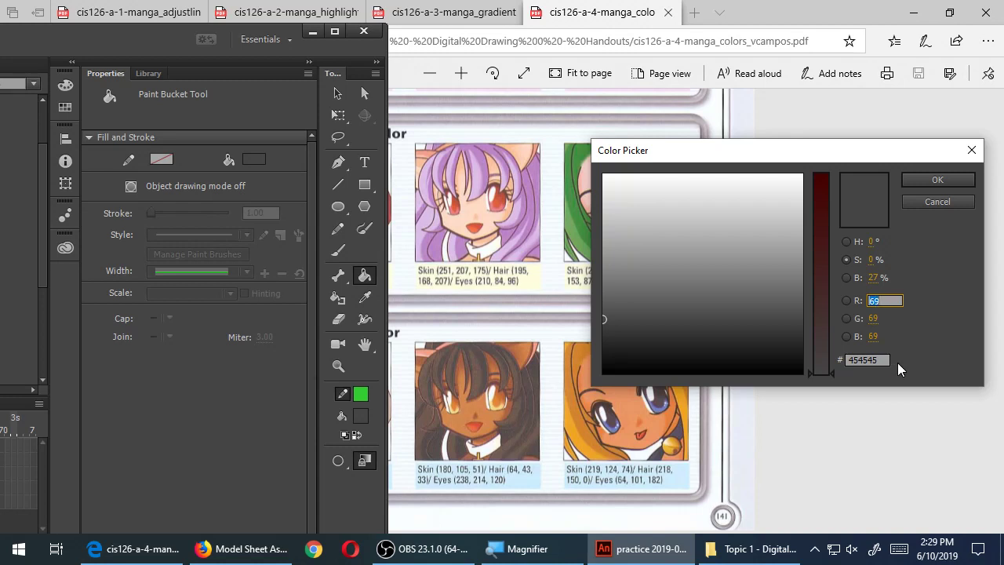
pyautogui.write('180')
pyautogui.press('Tab')
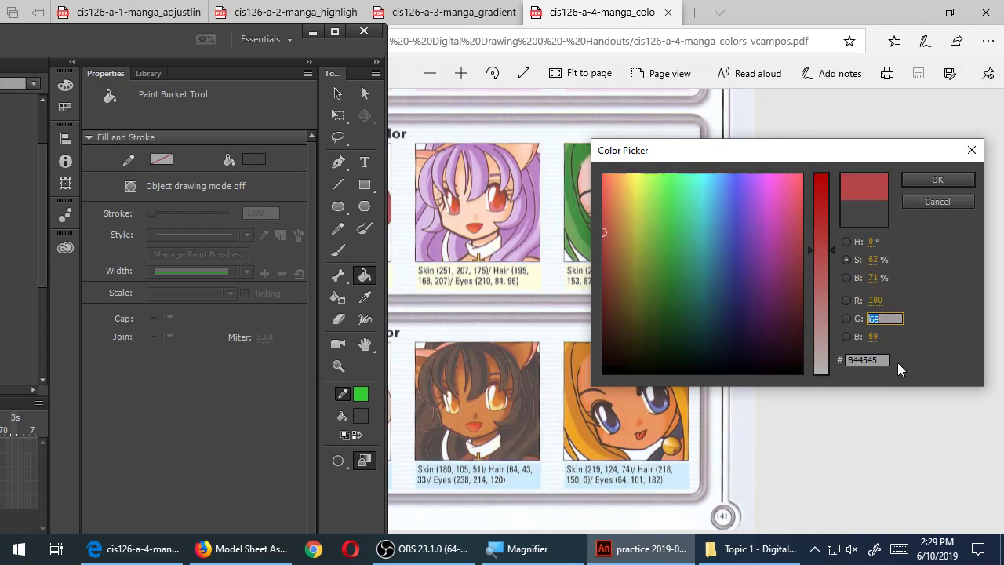
pyautogui.write('105')
pyautogui.press('Tab')
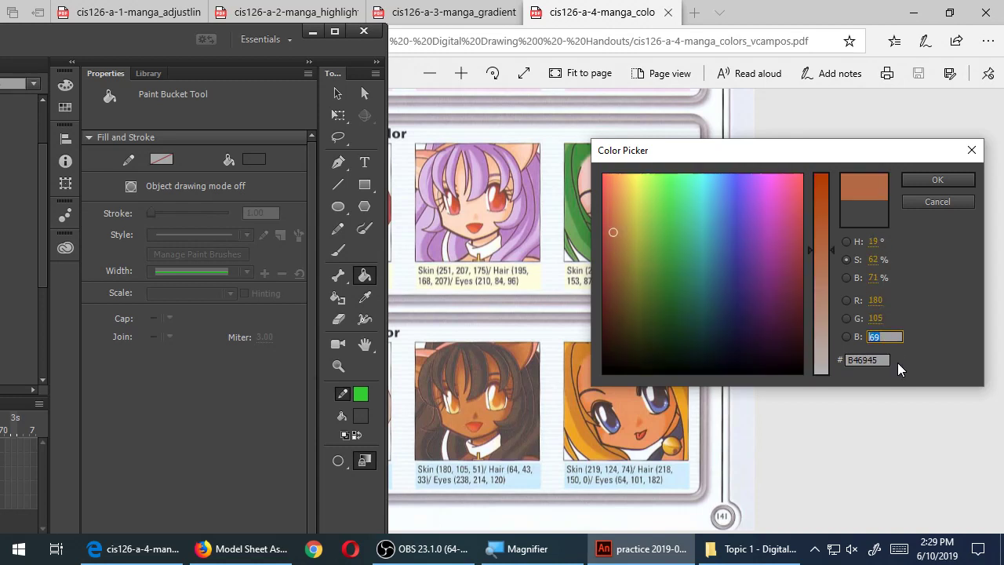
pyautogui.write('51')
pyautogui.press('Tab')
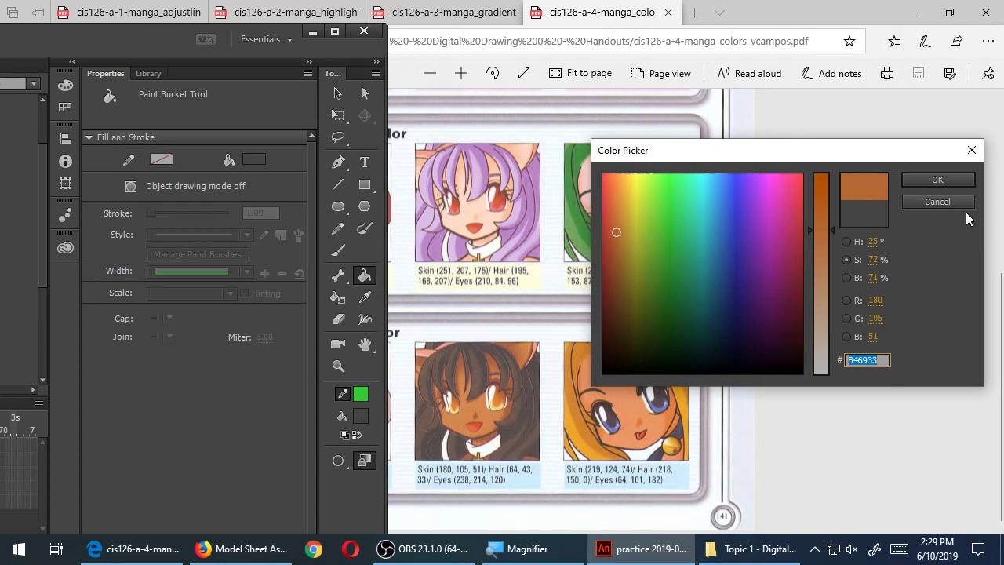
pyautogui.click(952, 187)
pyautogui.moveTo(172, 39); pyautogui.dragTo(735, 7)
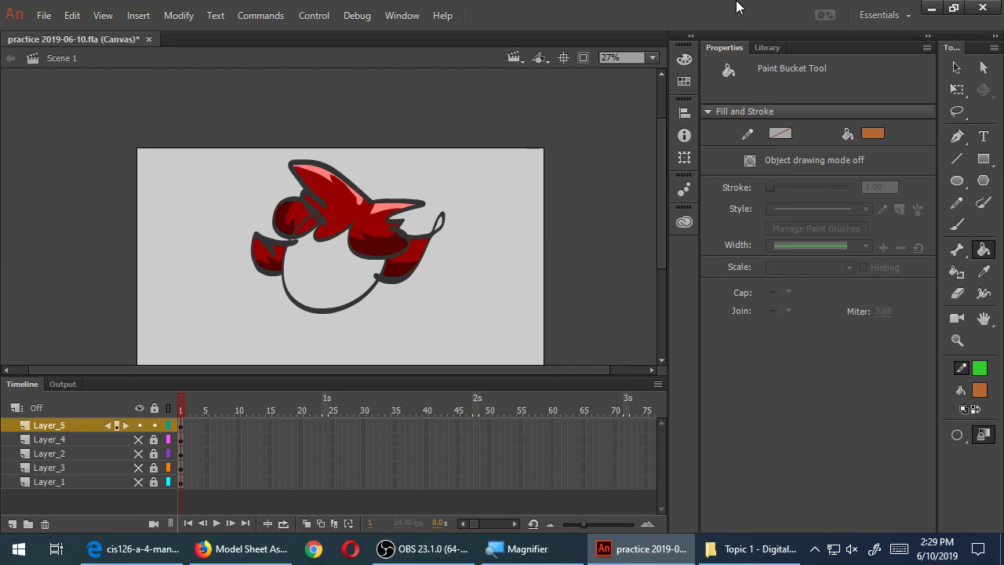
# Save practice 2019-06-10.fla in Animate, then bring OBS Studio to the front
pyautogui.click(766, 548)
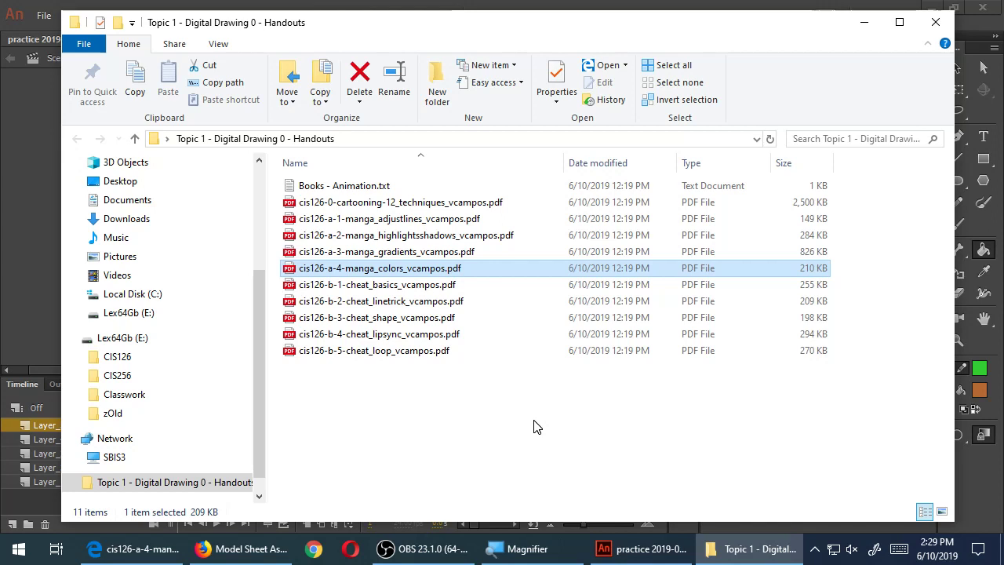
pyautogui.hotkey('alt', 'Tab')
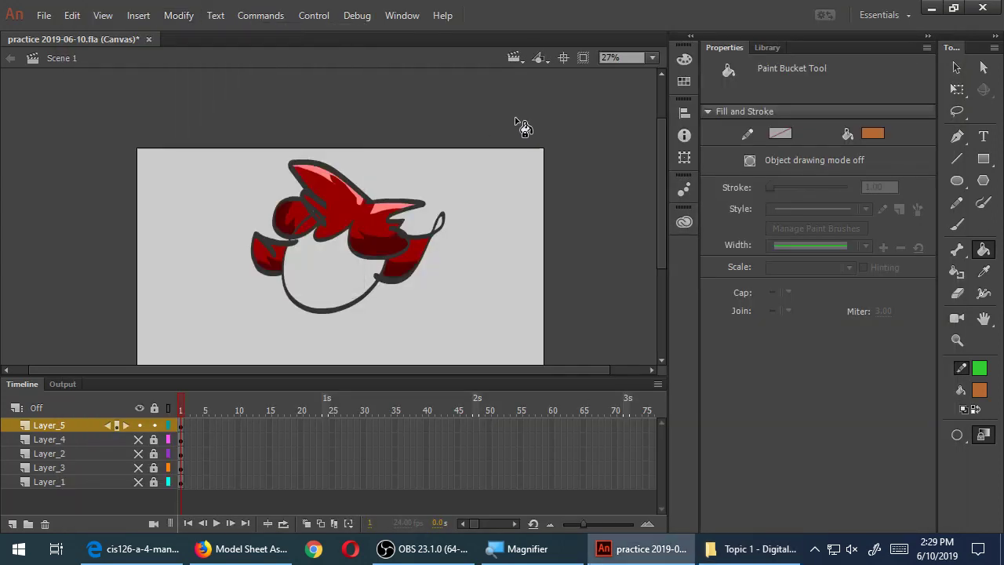
pyautogui.hotkey('ctrl', 's')
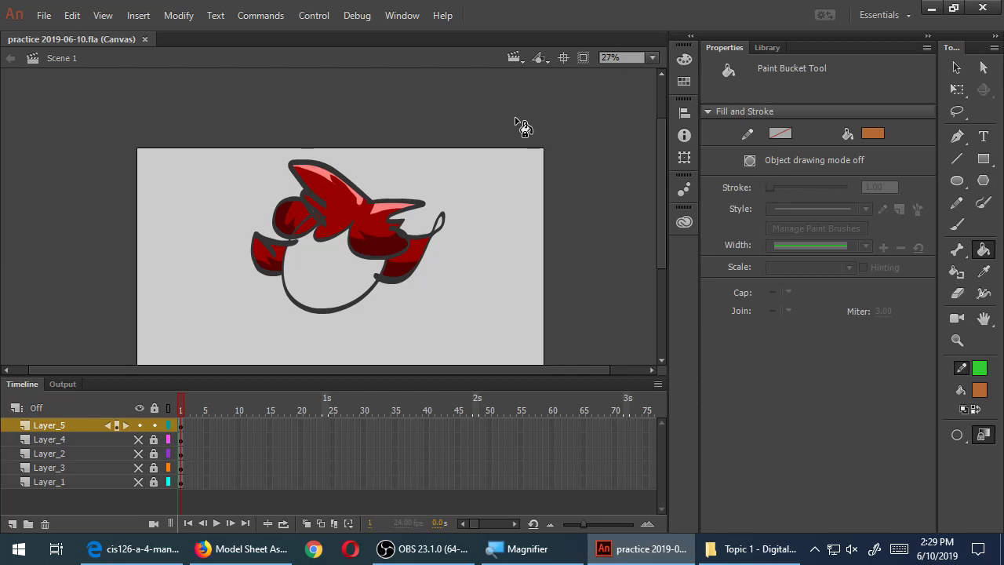
pyautogui.click(427, 548)
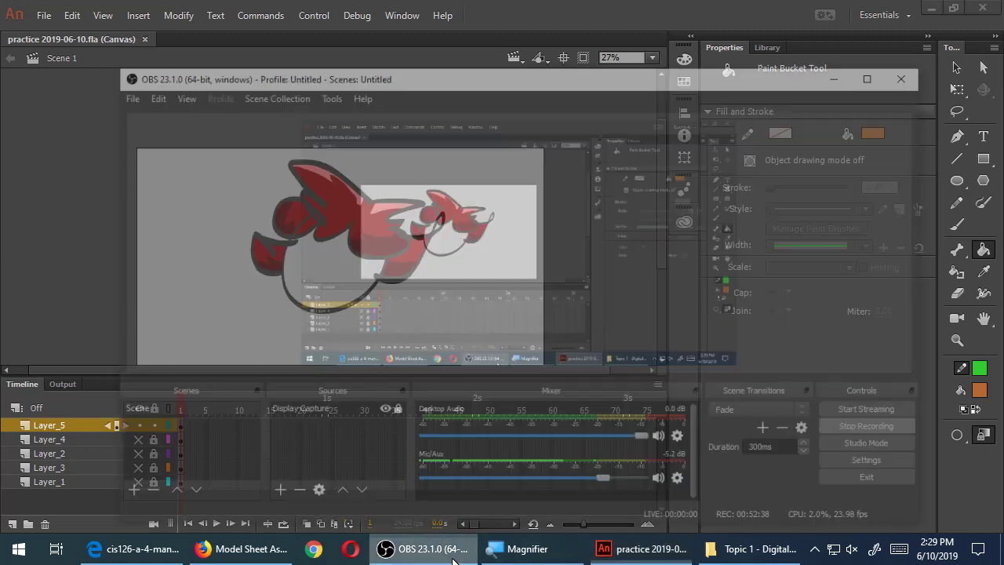